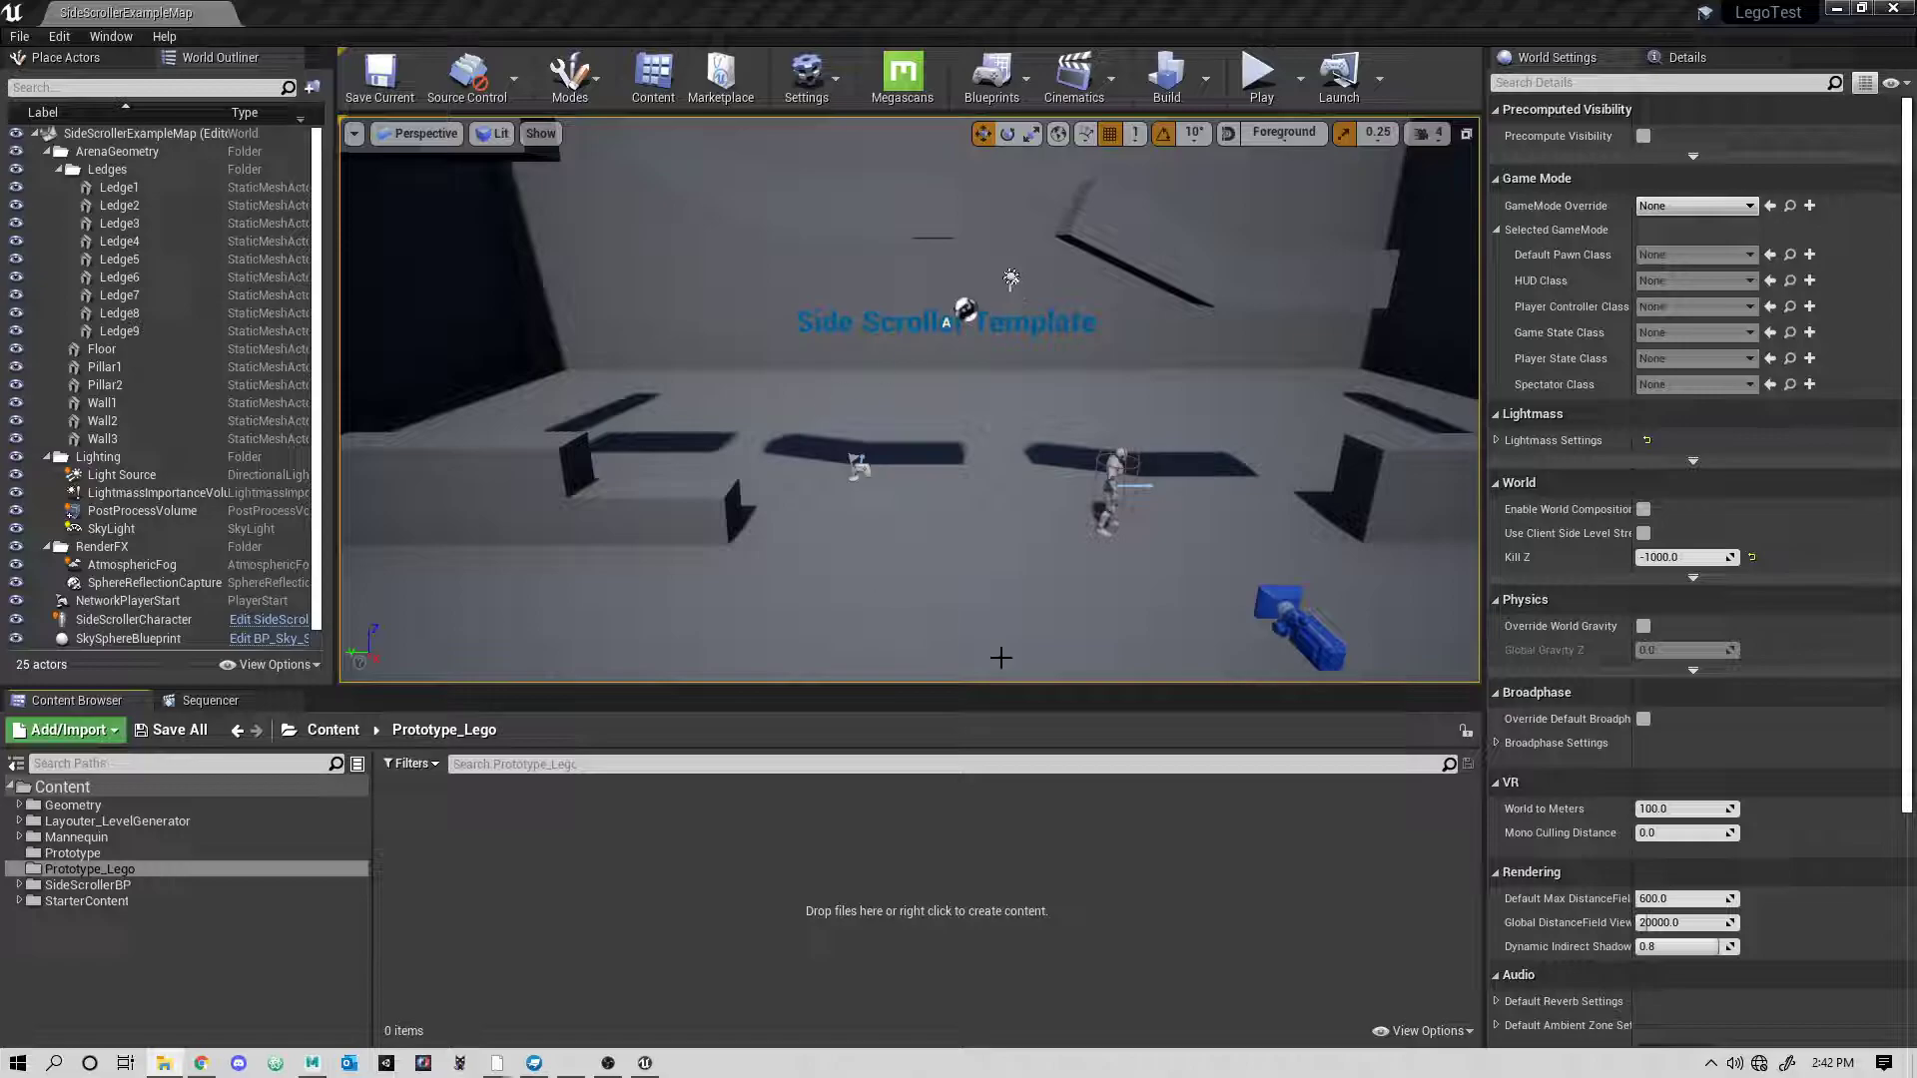
- Play-test the side scroller level, running and jumping with the character in both directions, and end the play session
left_click(1260, 76)
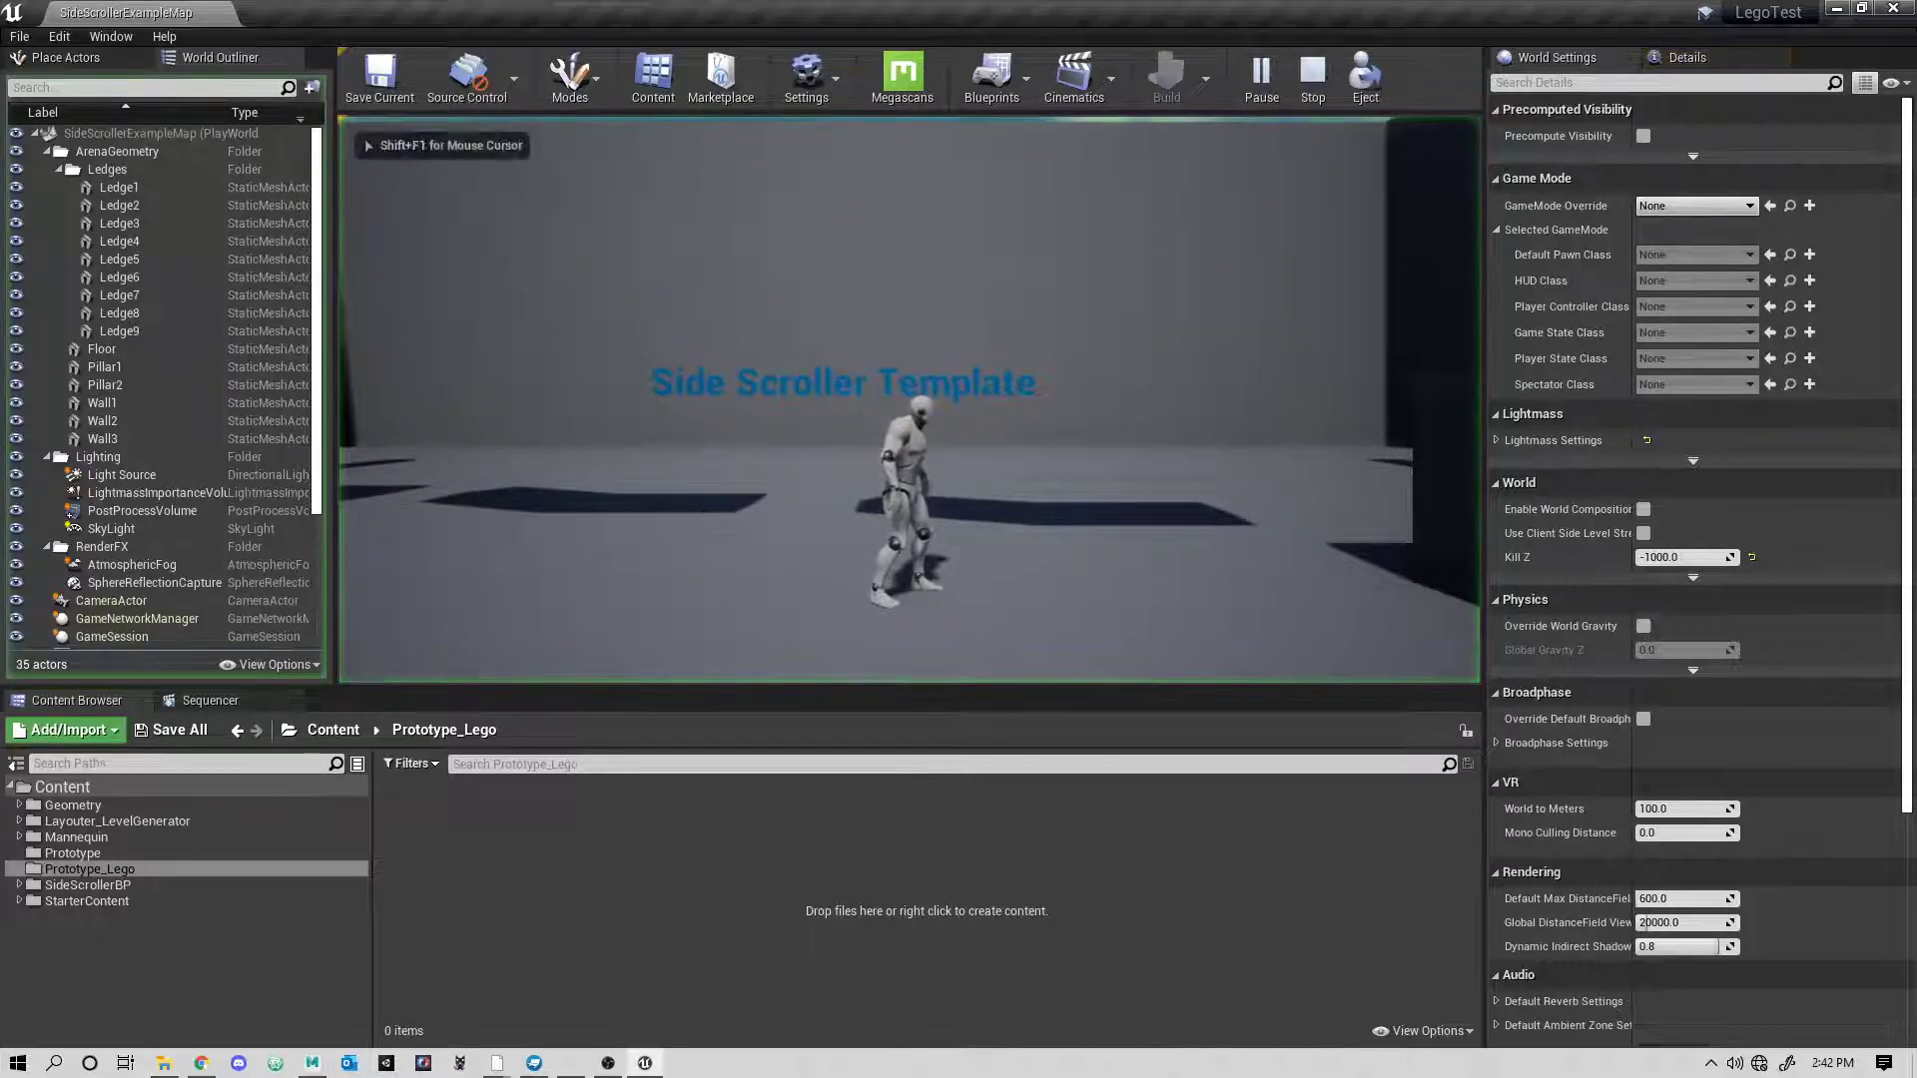
key("d")
key("a")
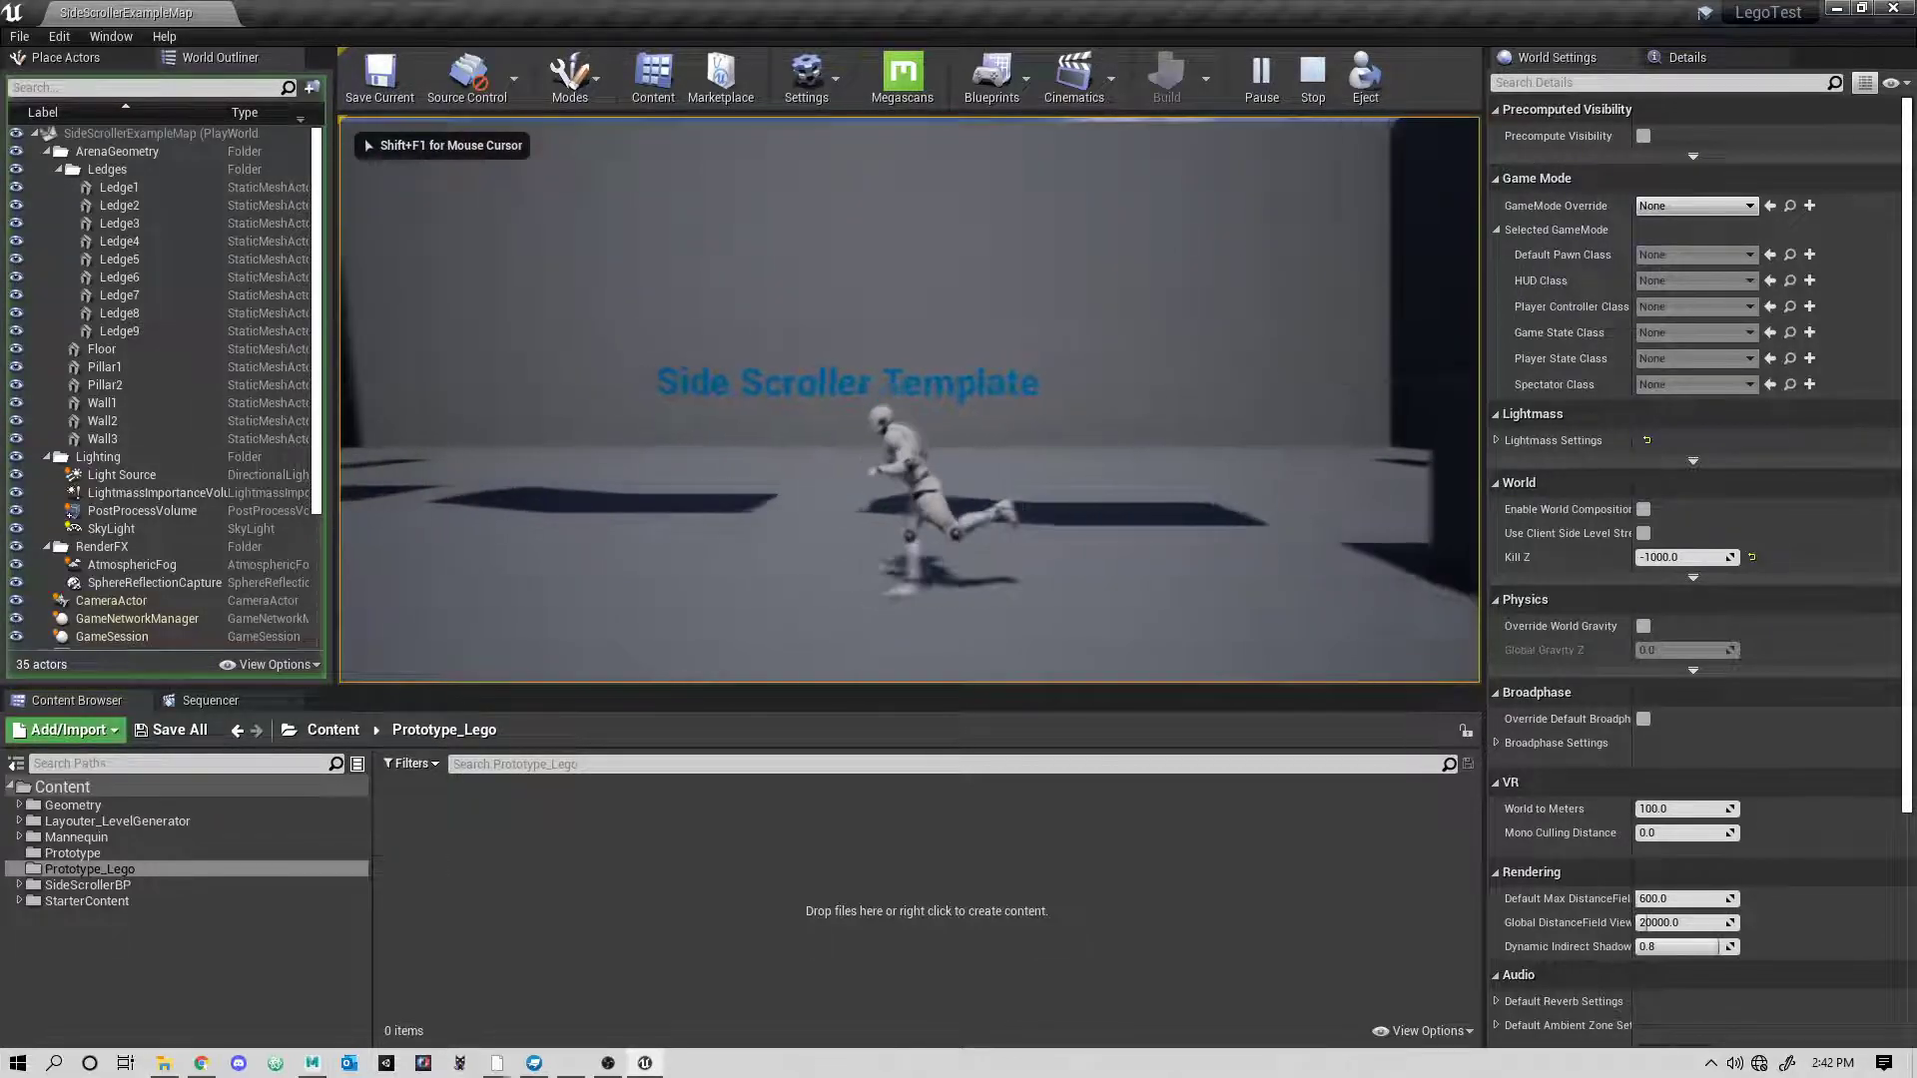
key("d")
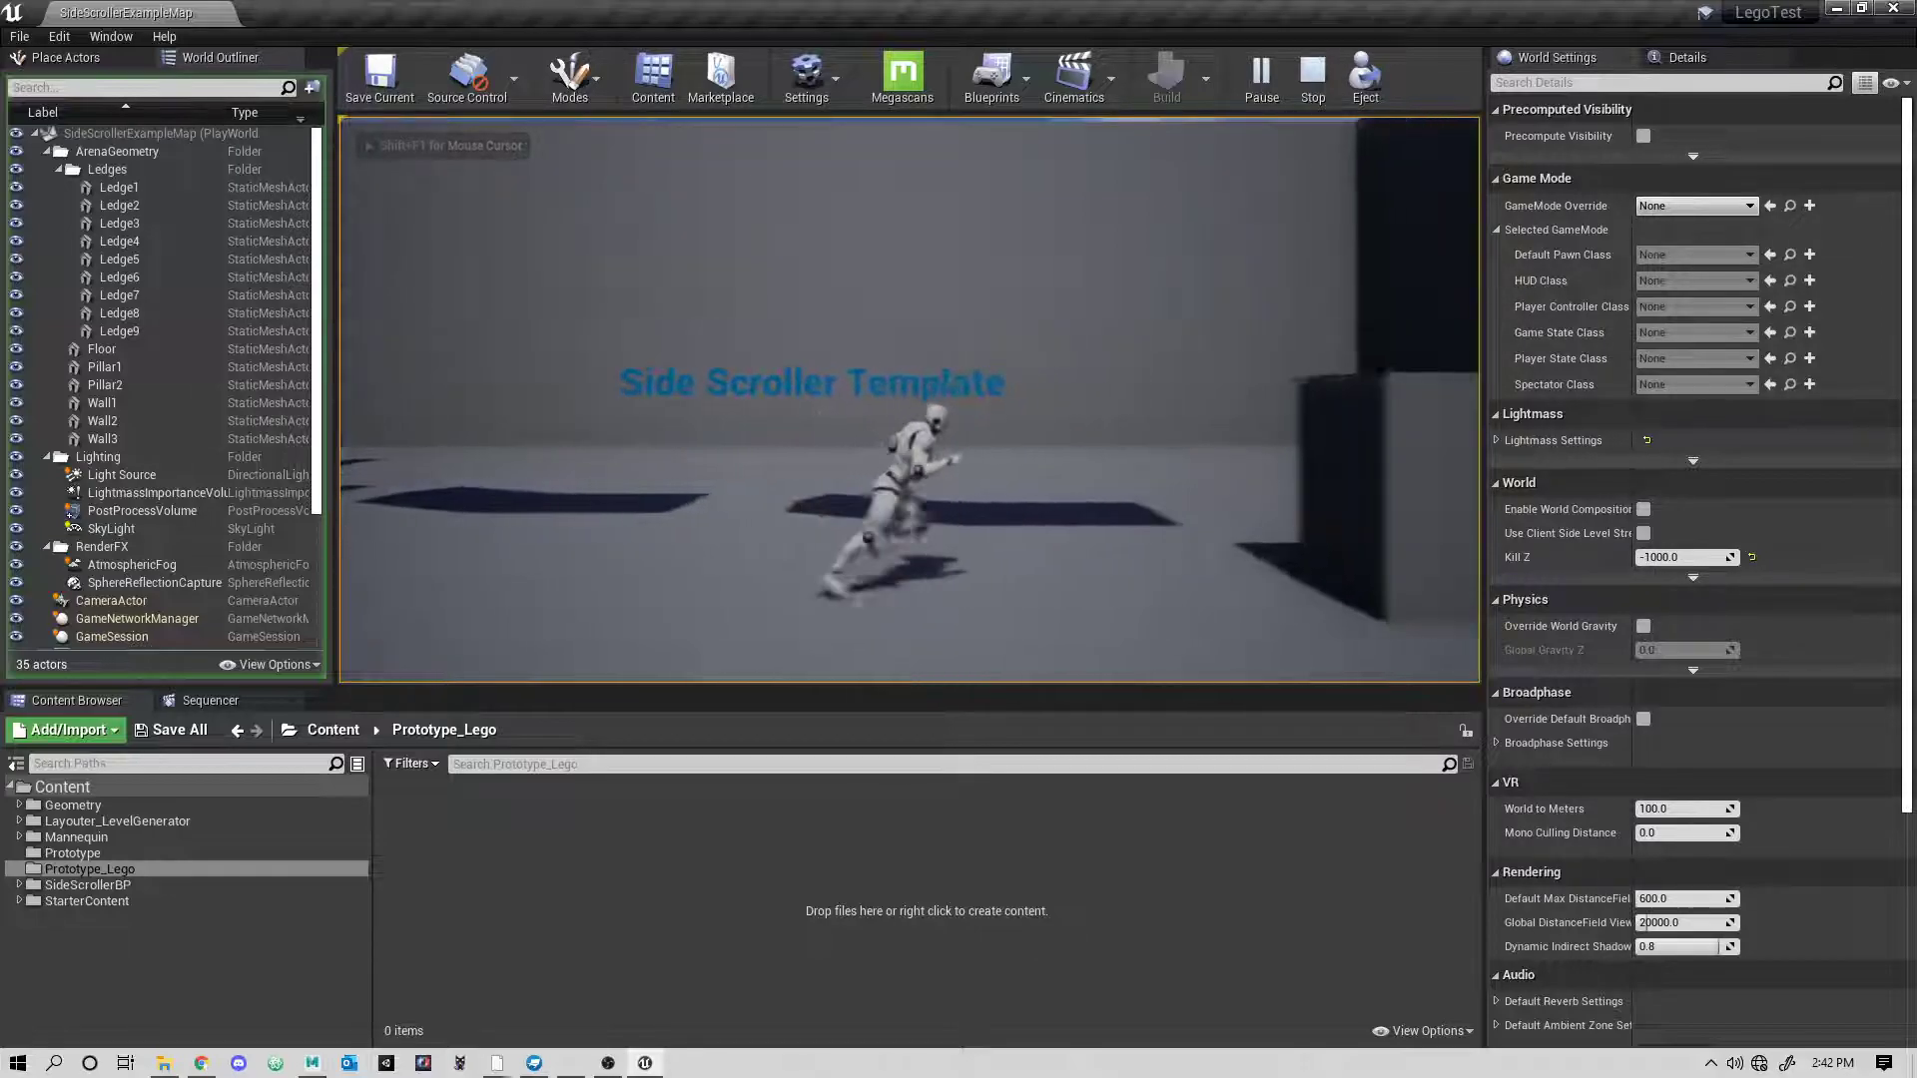
key("space")
key("a")
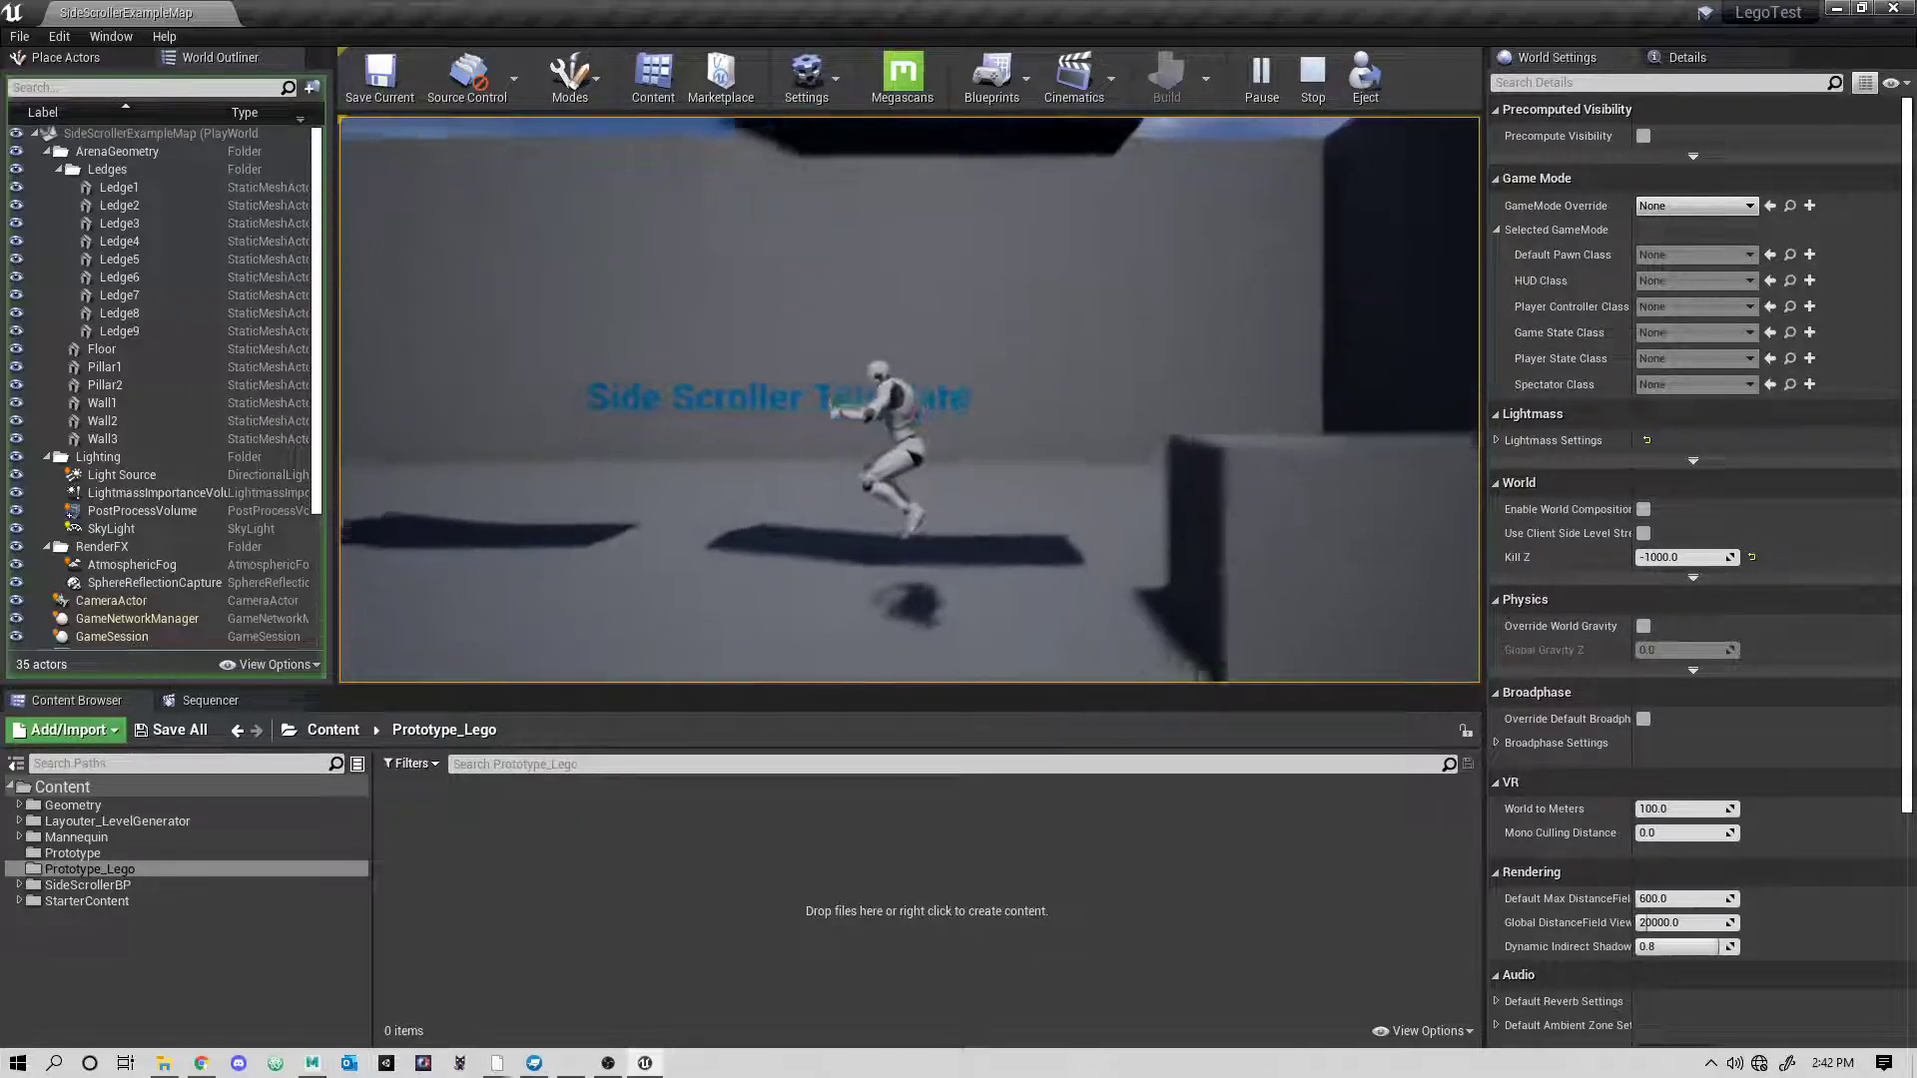
key("space")
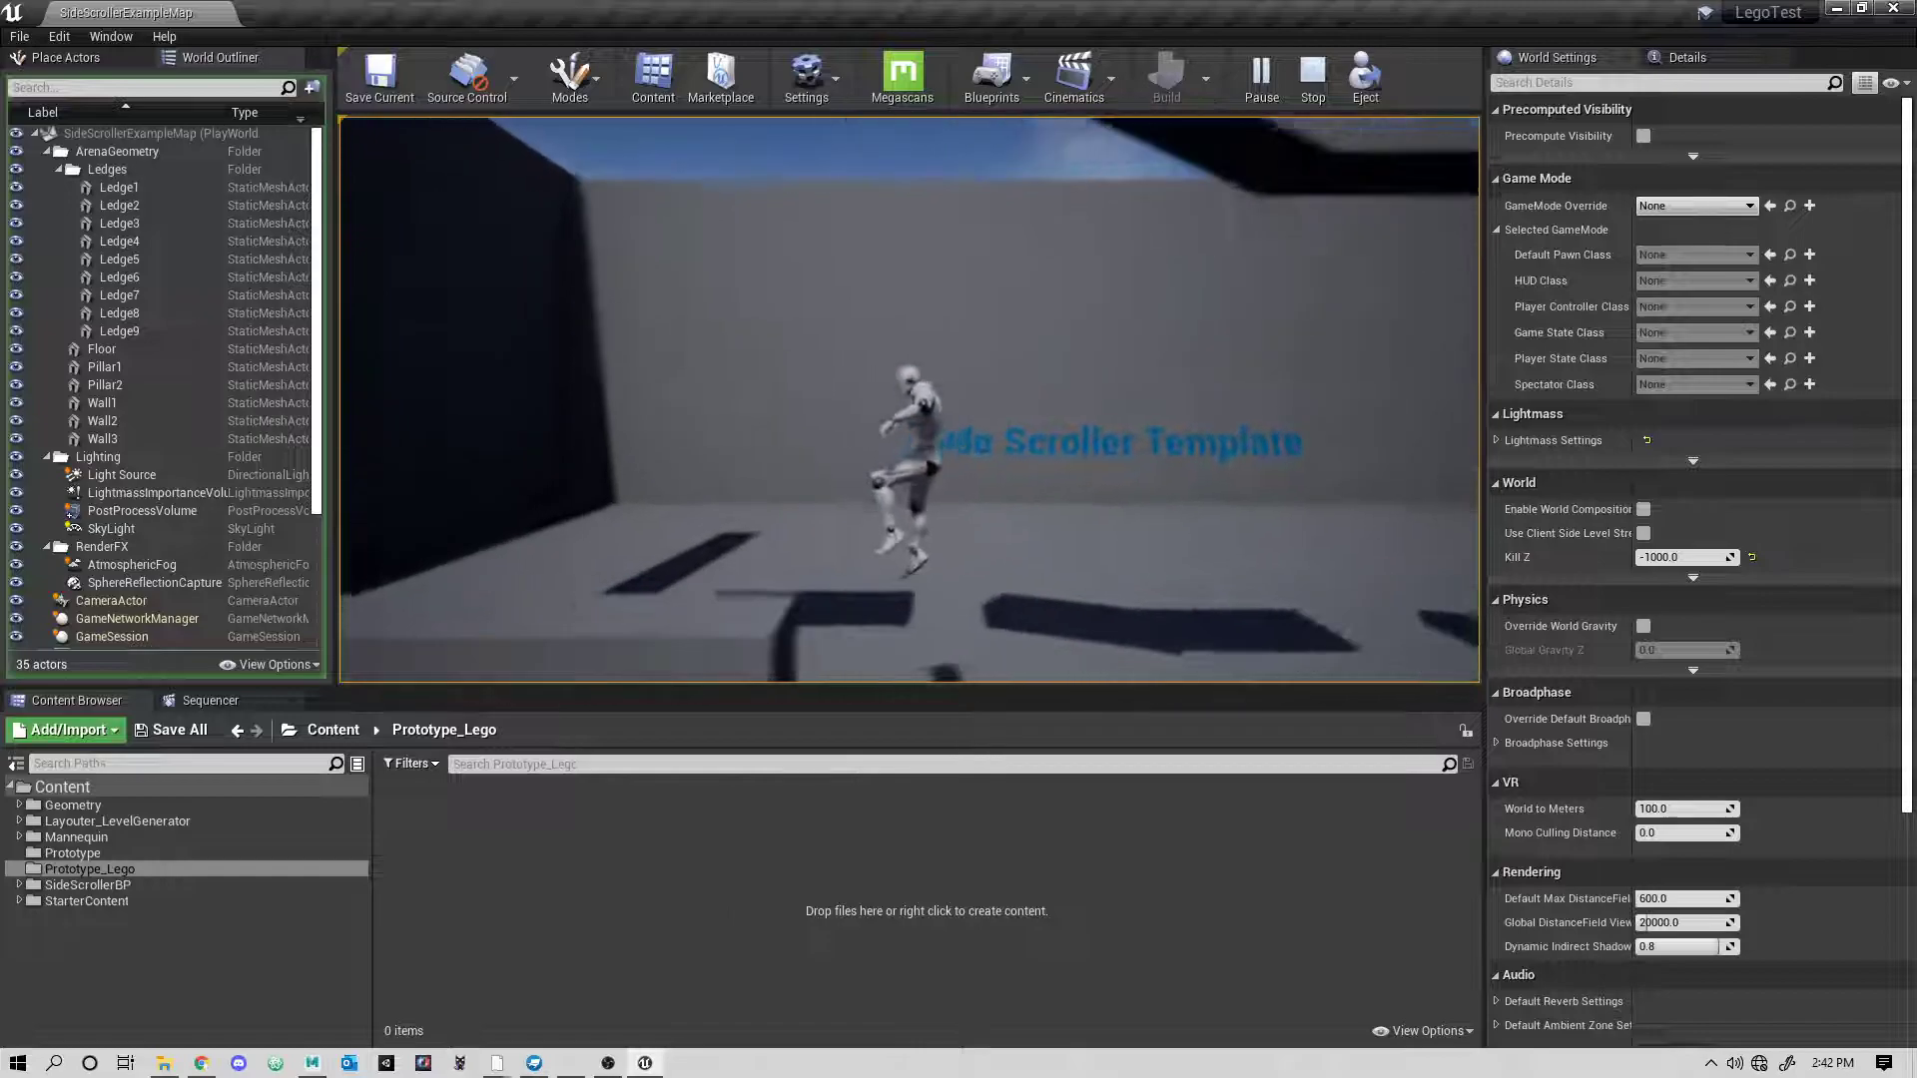
key("d")
key("a")
key("space")
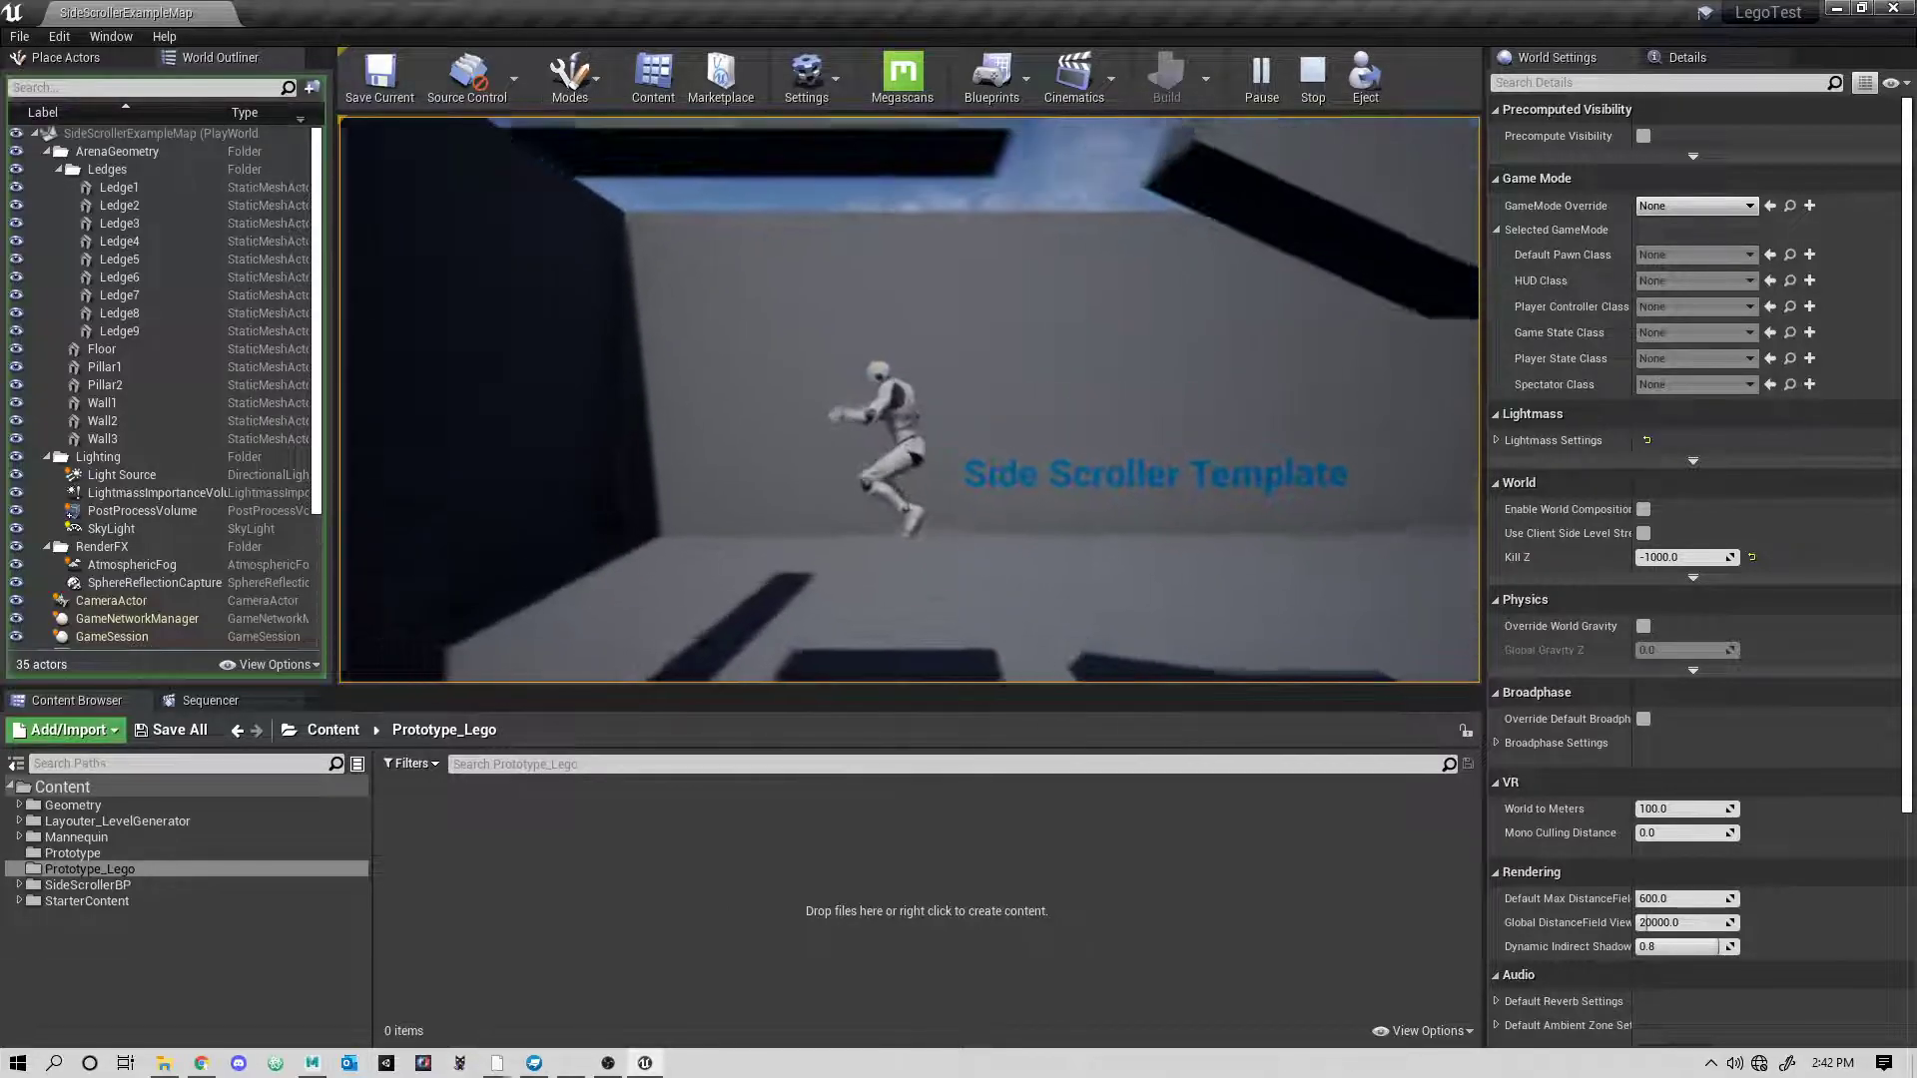
key("d")
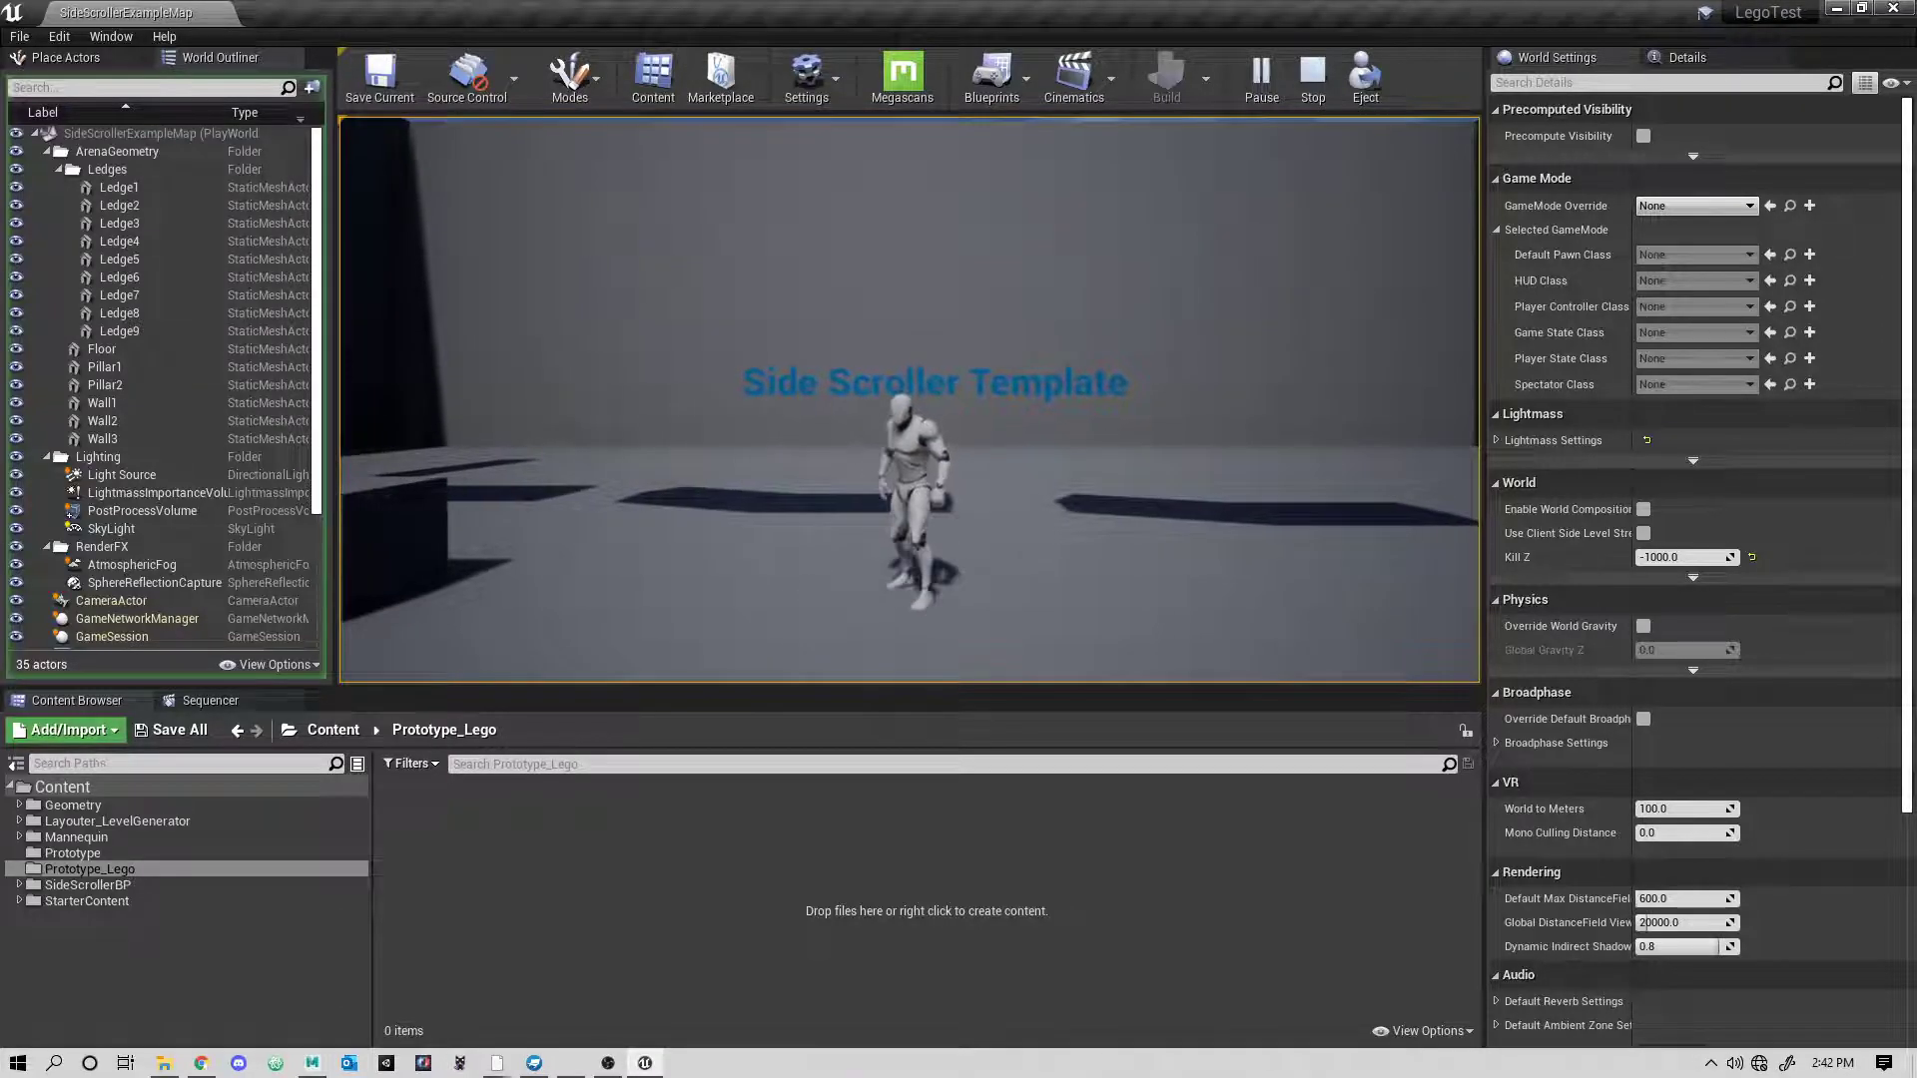
key("Escape")
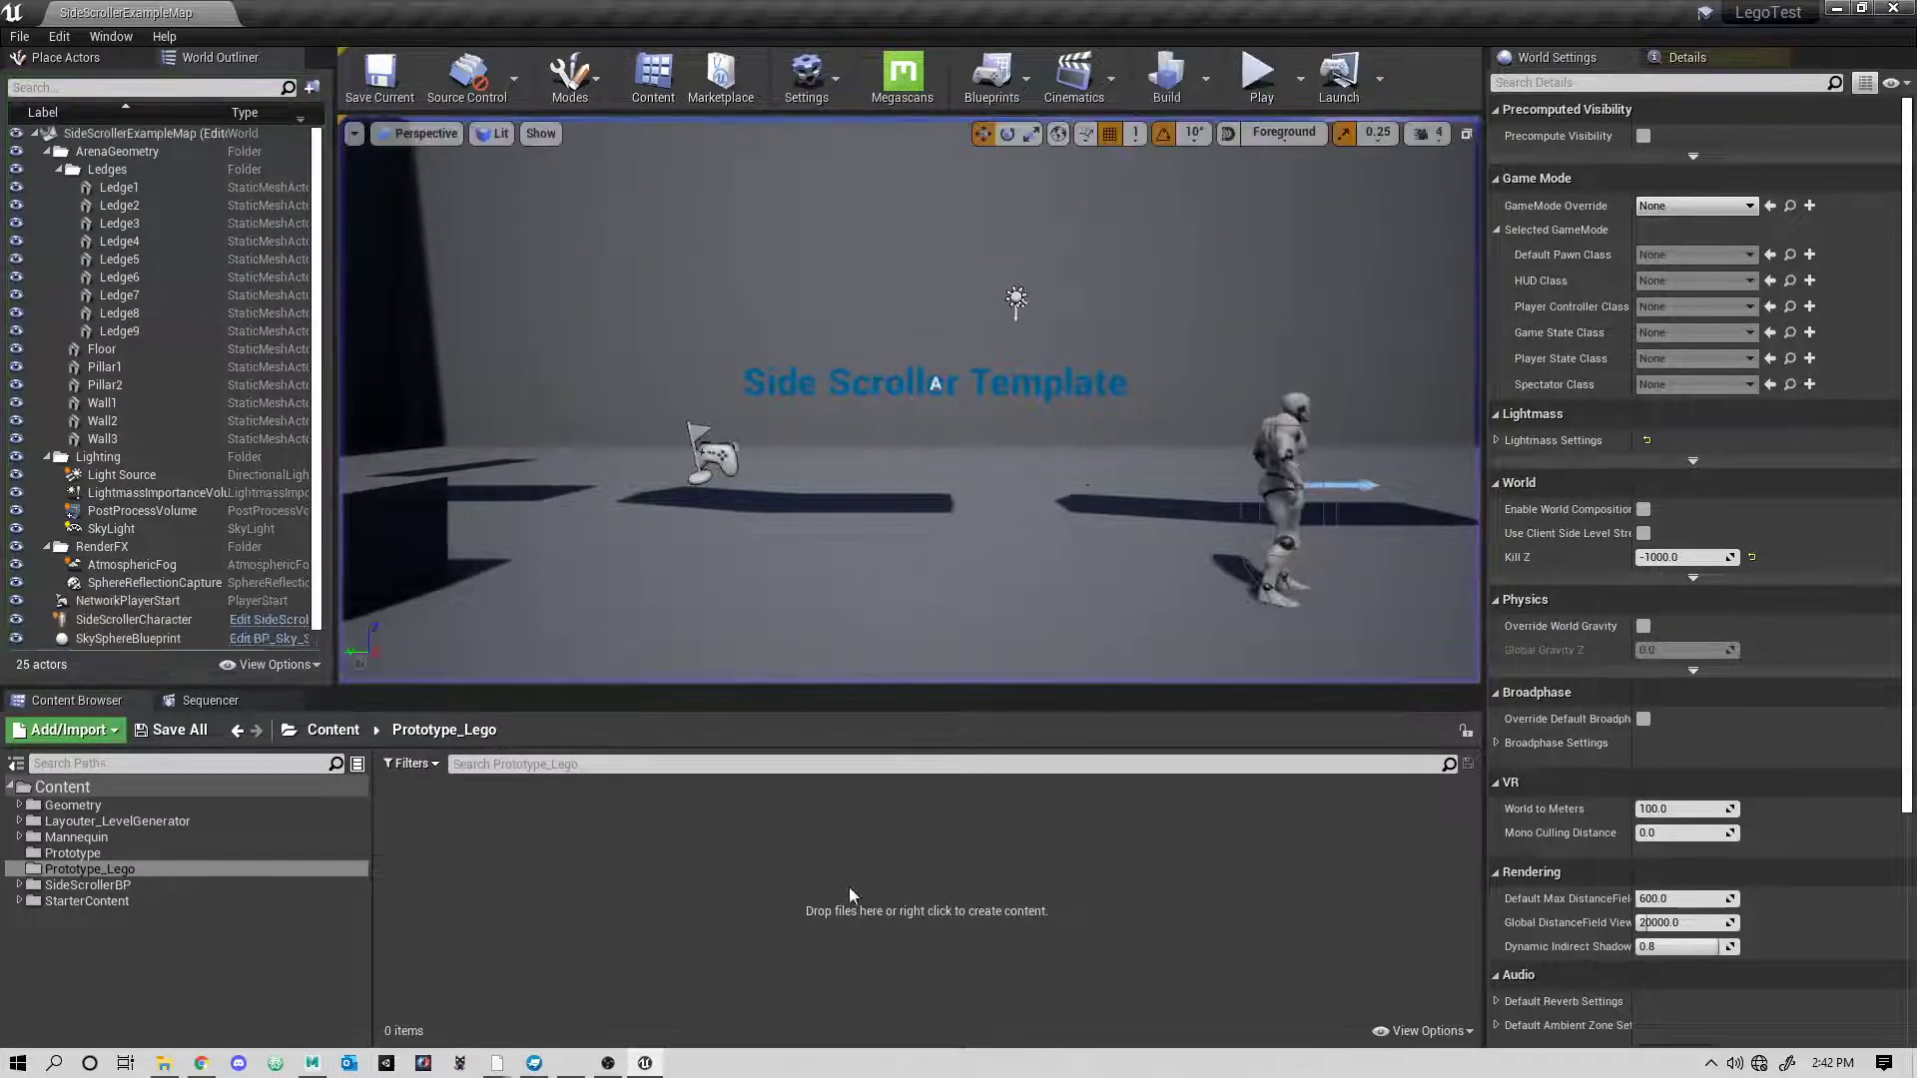
- Open the Blueprints folder inside SideScrollerBP in the project content
left_click(125, 904)
left_click(90, 885)
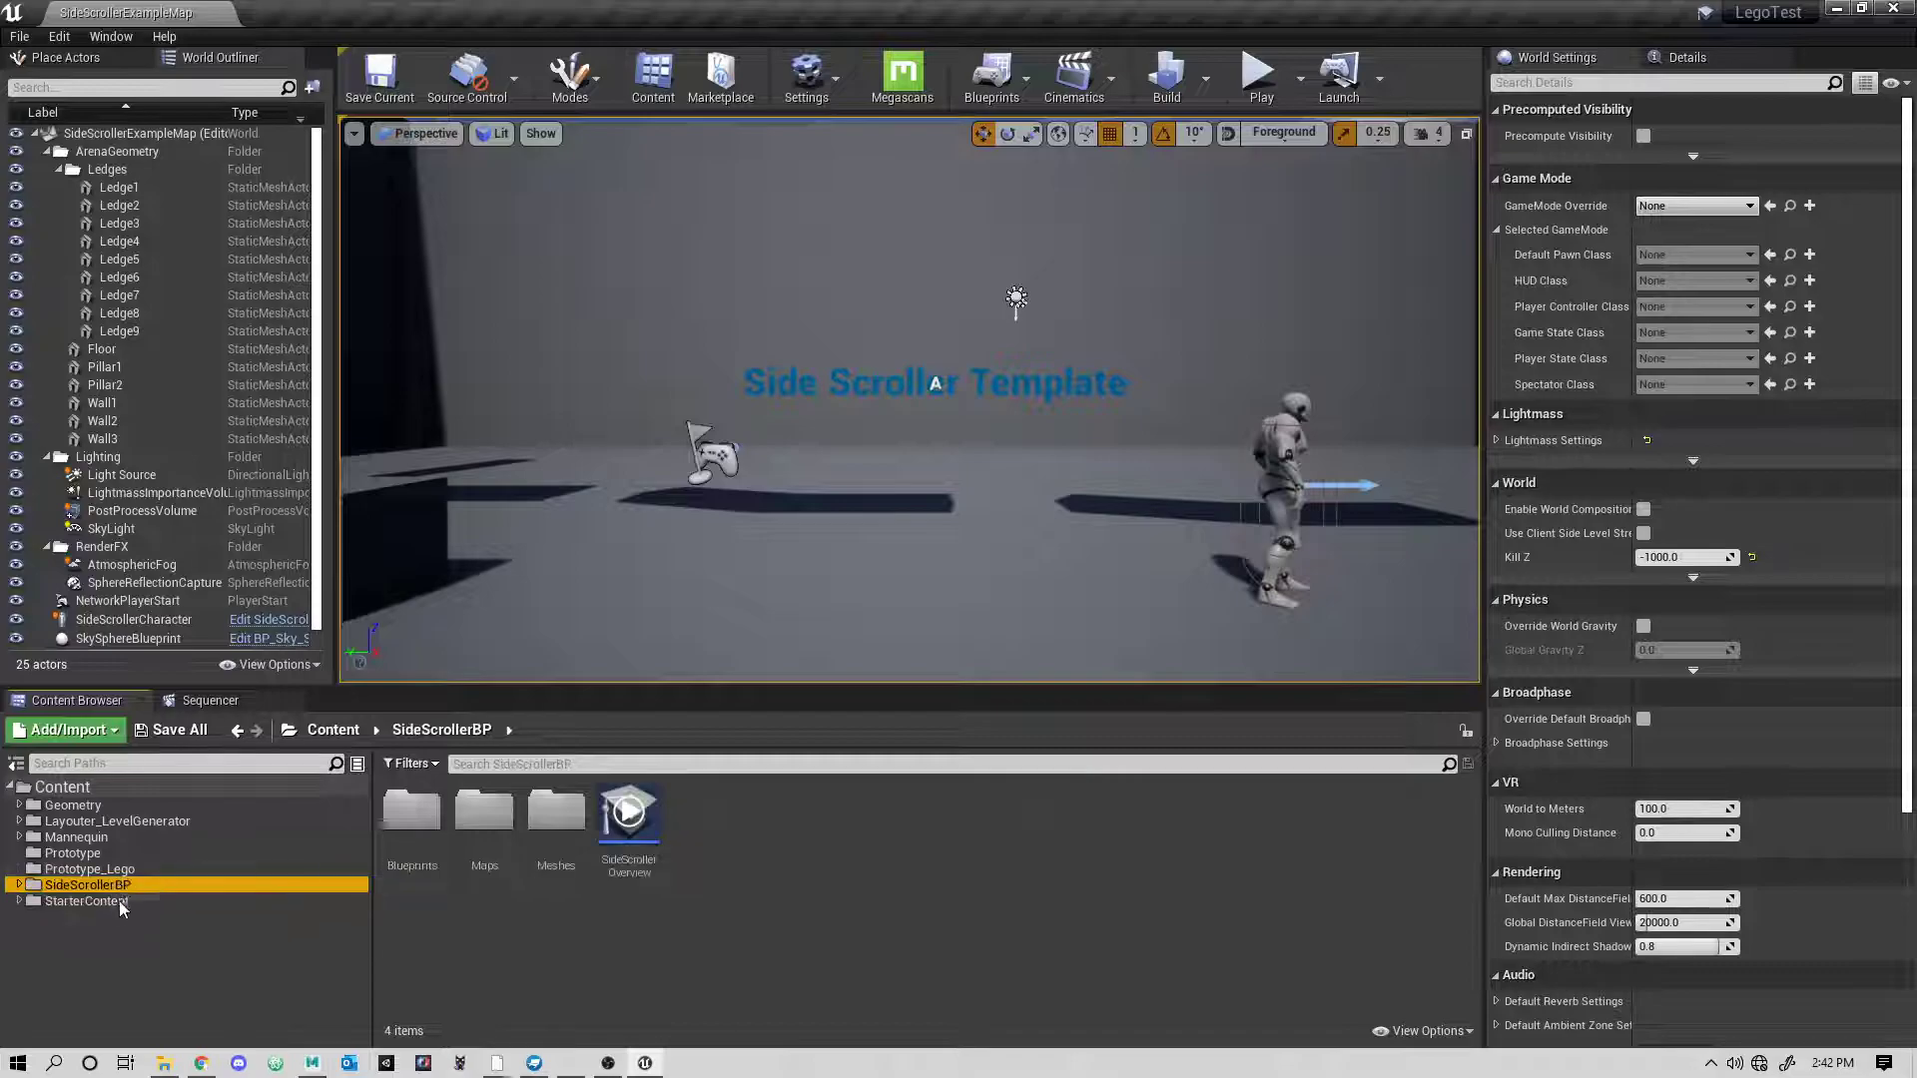
double_click(412, 811)
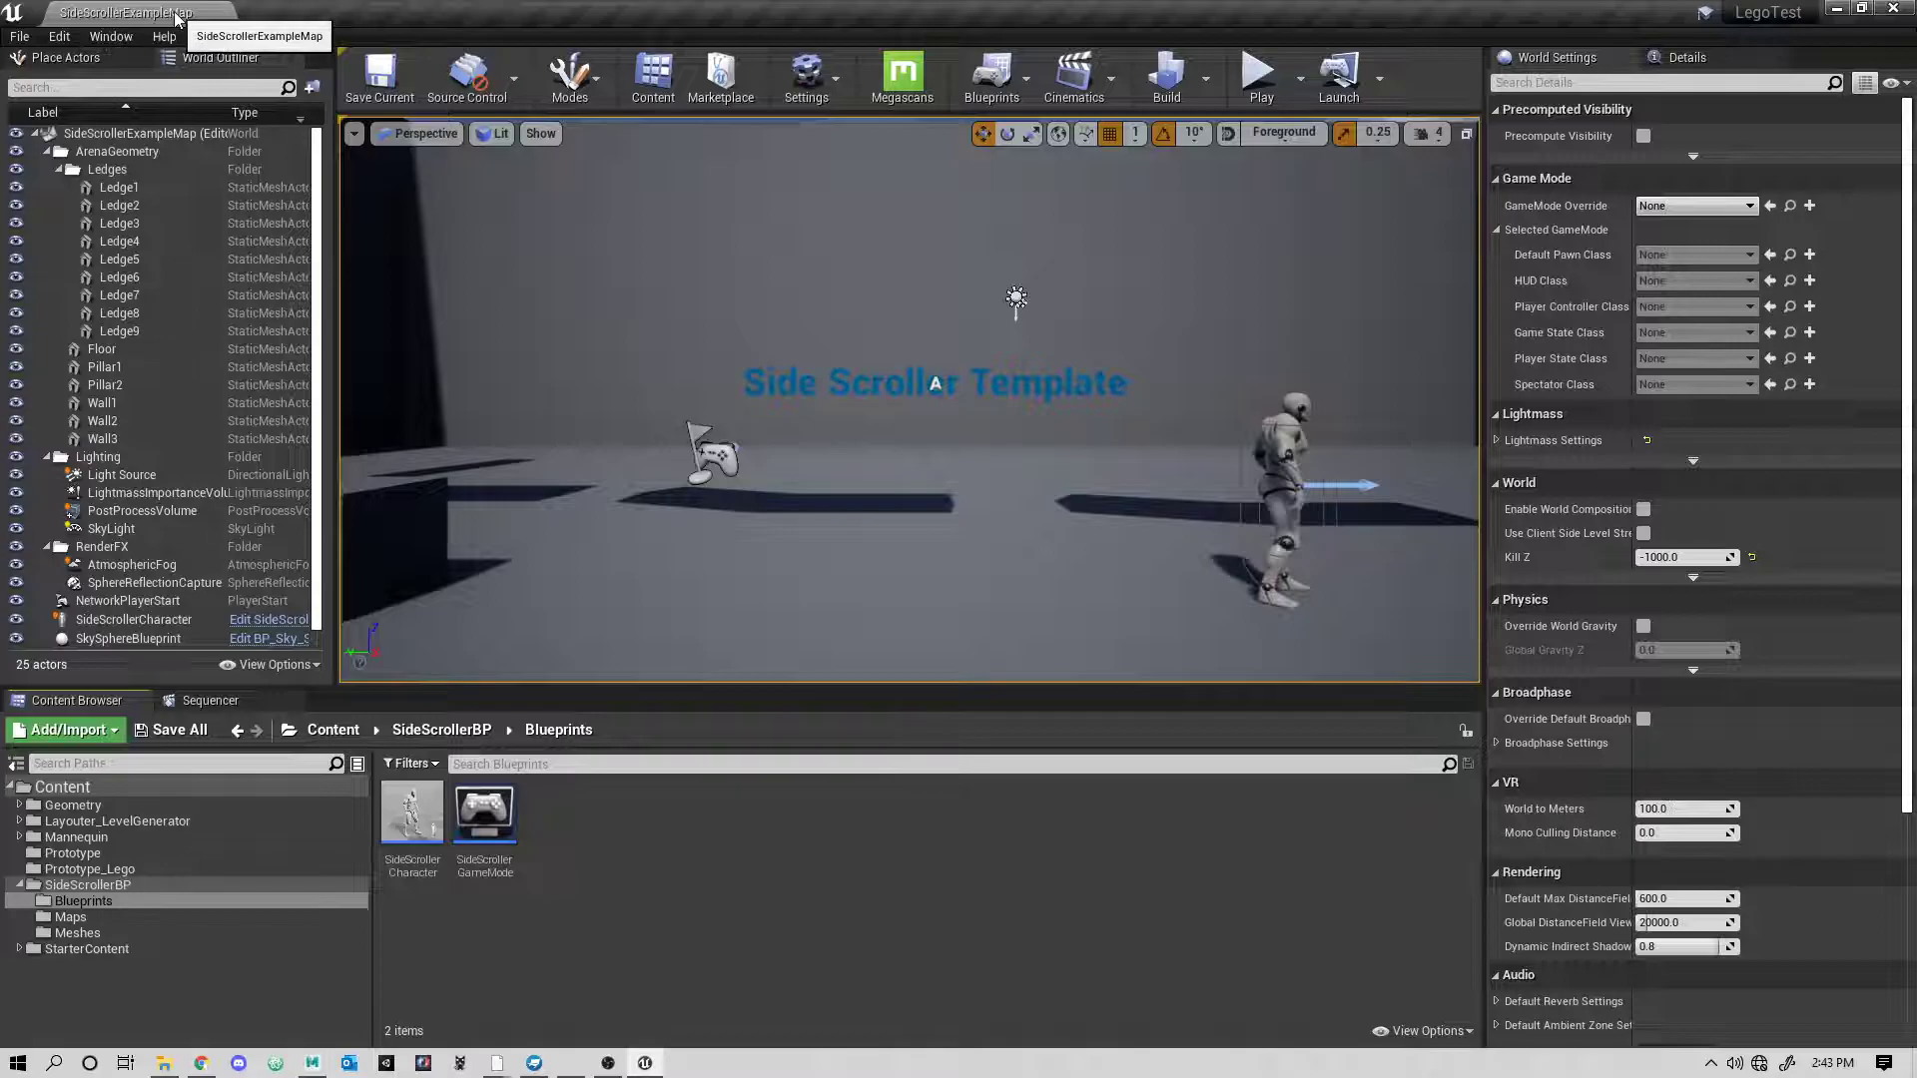
- Collapse the ArenaGeometry, Lighting and RenderFX folders in the level's actor list
left_click(46, 151)
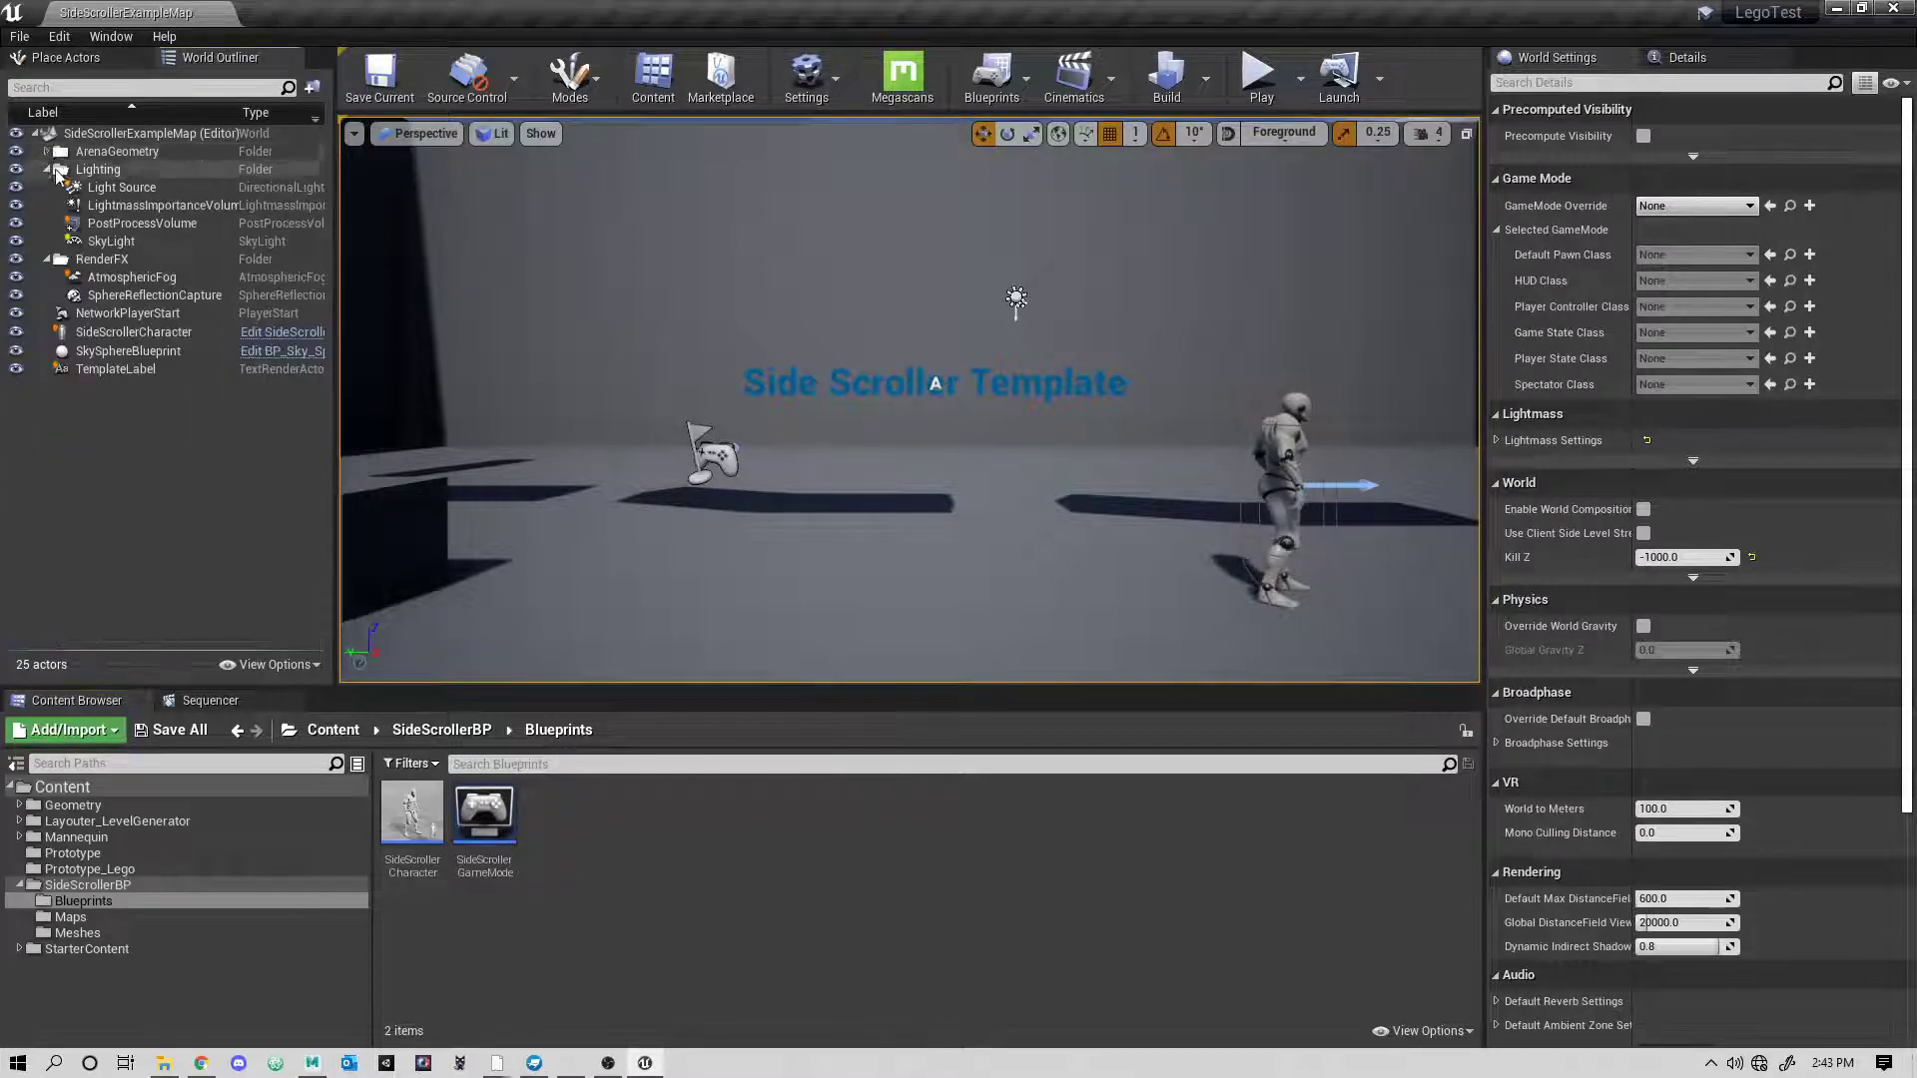
left_click(48, 170)
left_click(47, 188)
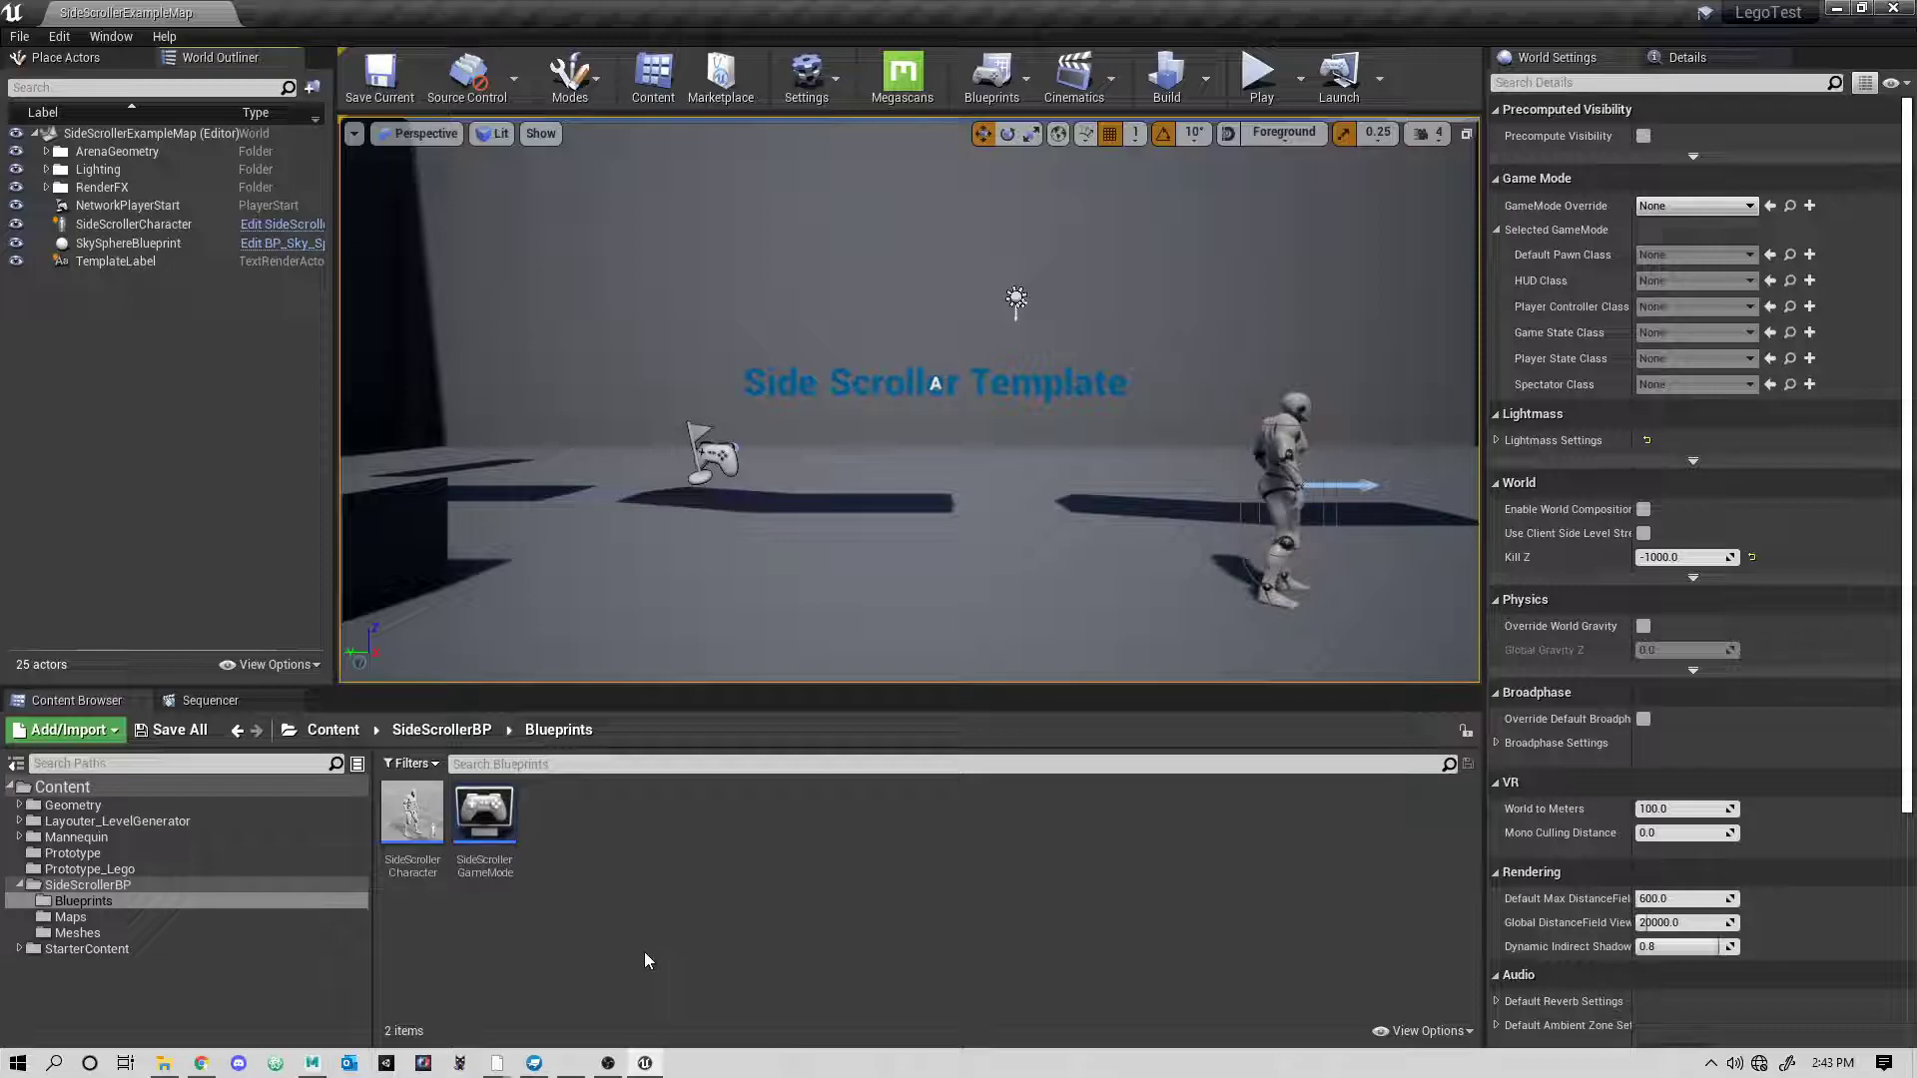
- Duplicate the SideScrollerCharacter and SideScrollerGameMode blueprints and move both copies into the Prototype_Lego folder
left_click(413, 824)
left_click(493, 824, "ctrl")
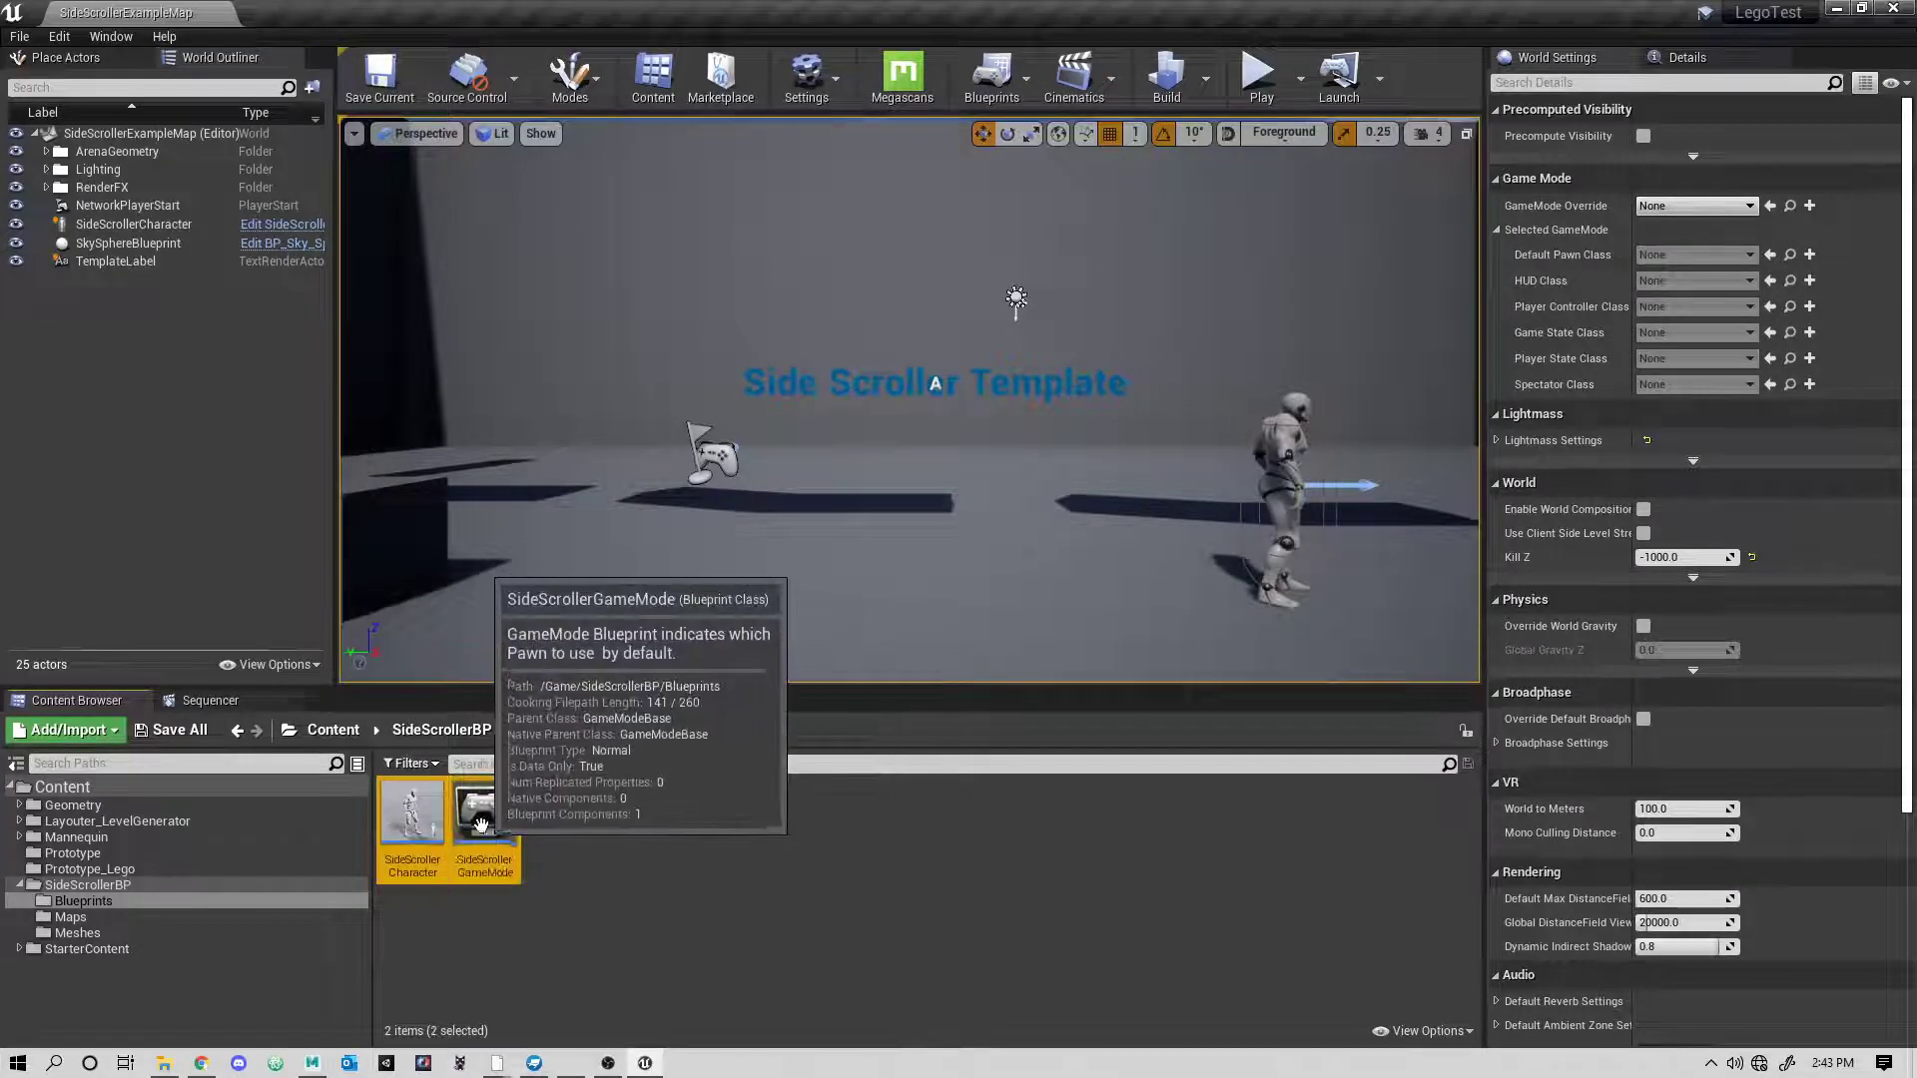
right_click(490, 824)
left_click(597, 402)
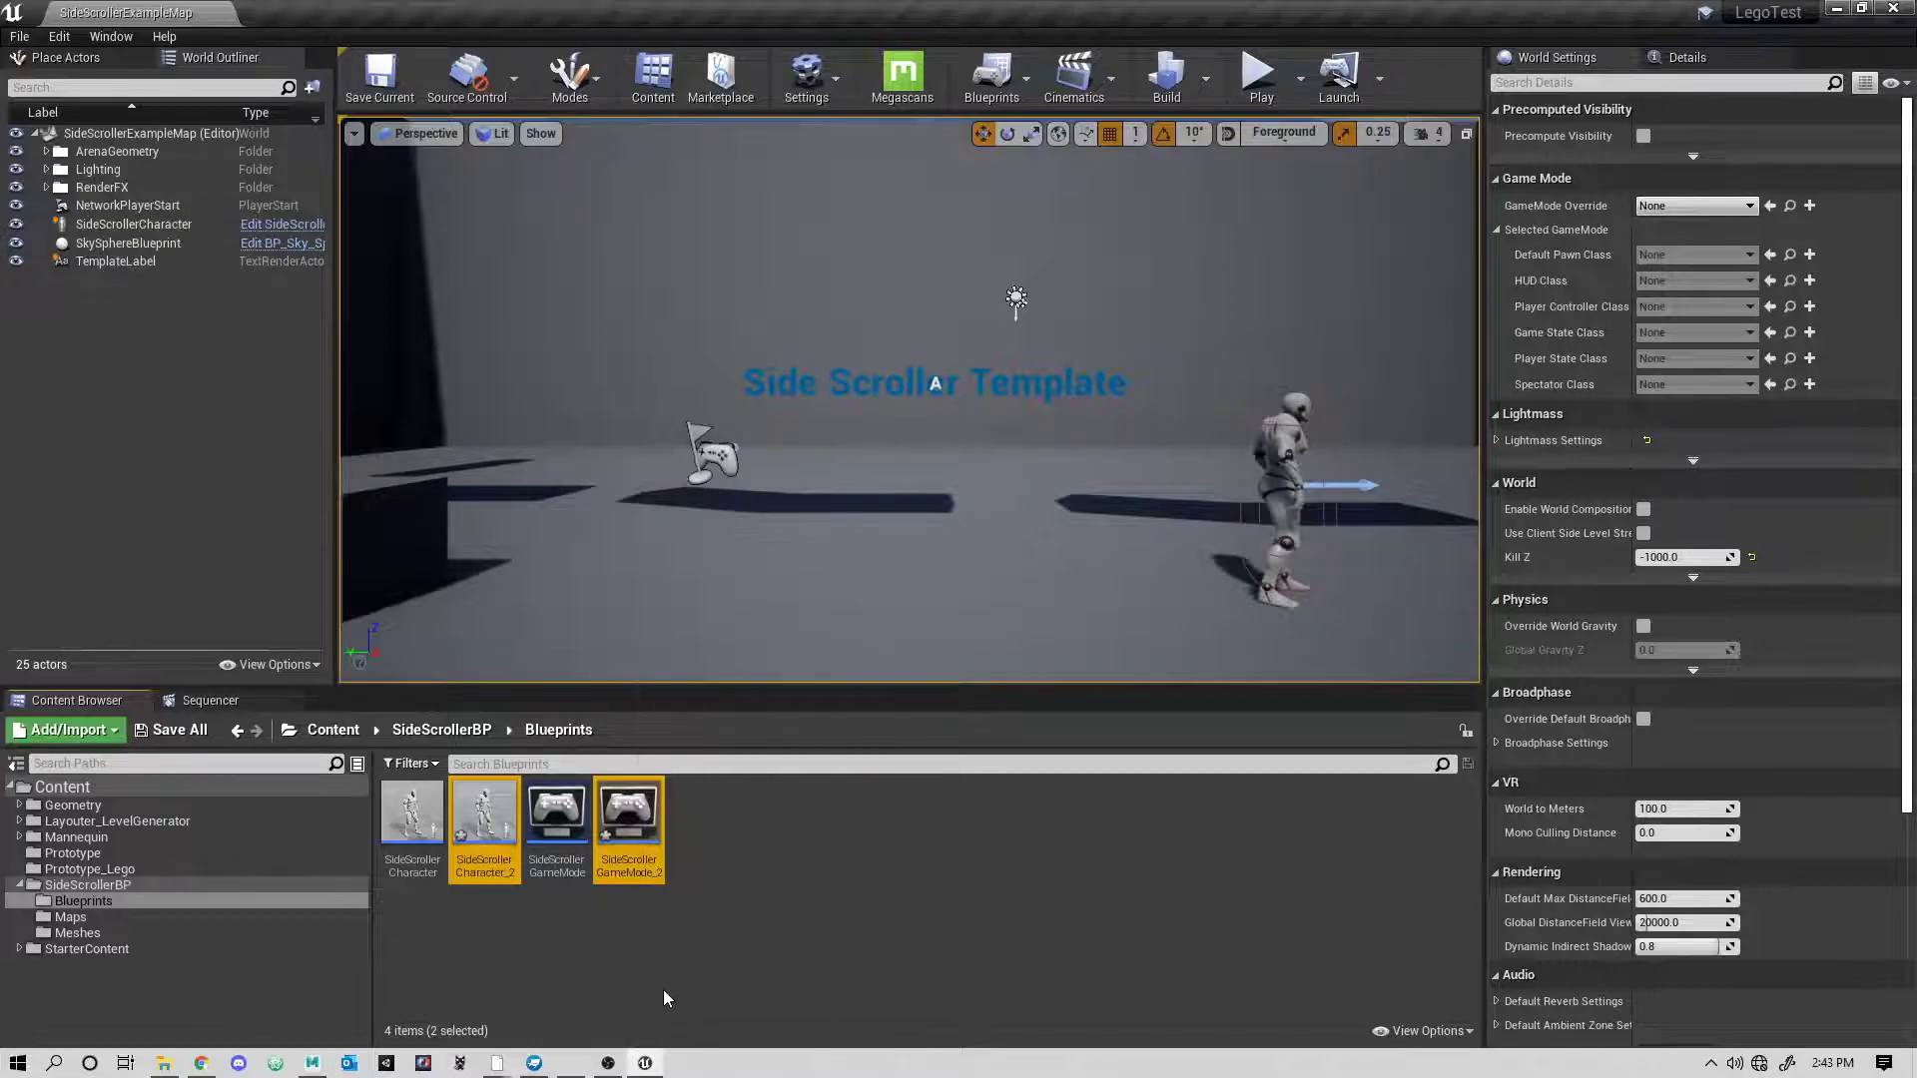
left_click_drag(484, 816, 130, 866)
left_click(189, 890)
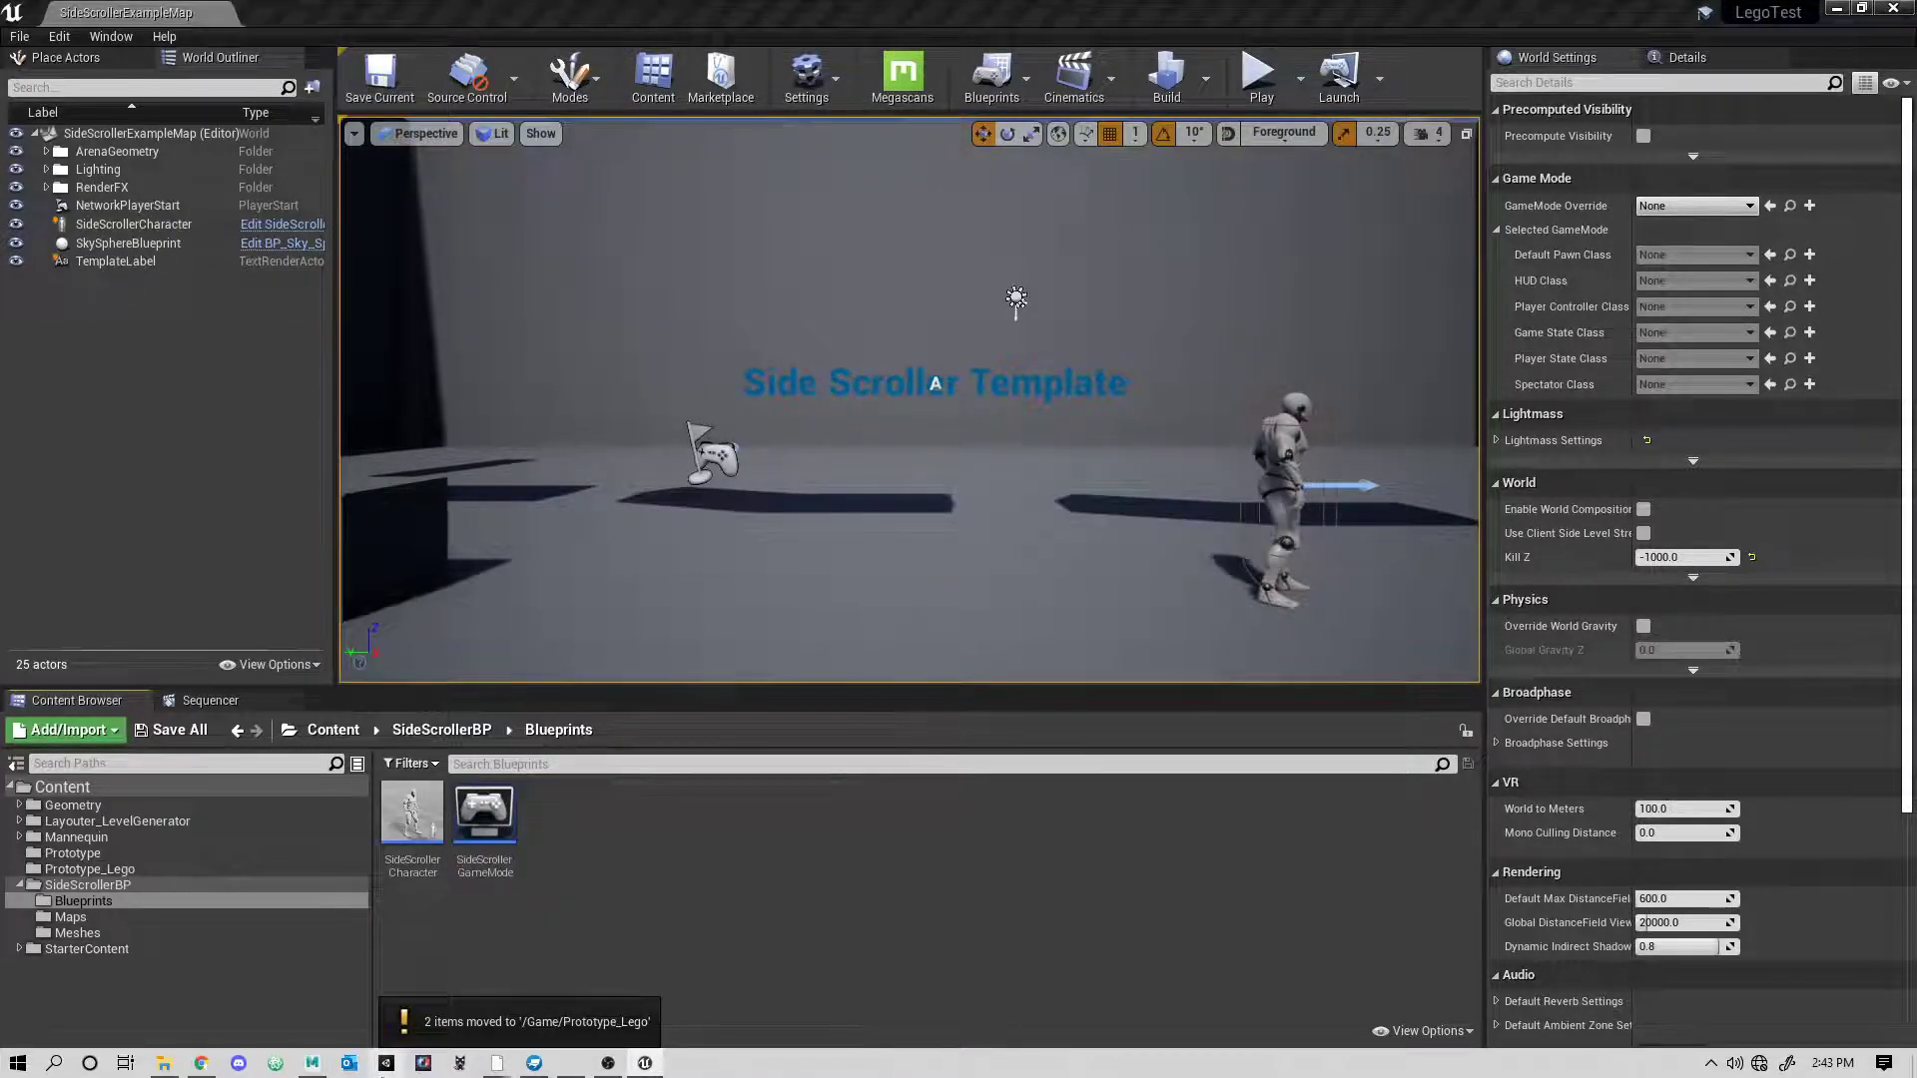
- Rename the copied character blueprint in the Prototype_Lego folder as LegoGuy_CharBP
left_click(130, 866)
left_click(396, 861)
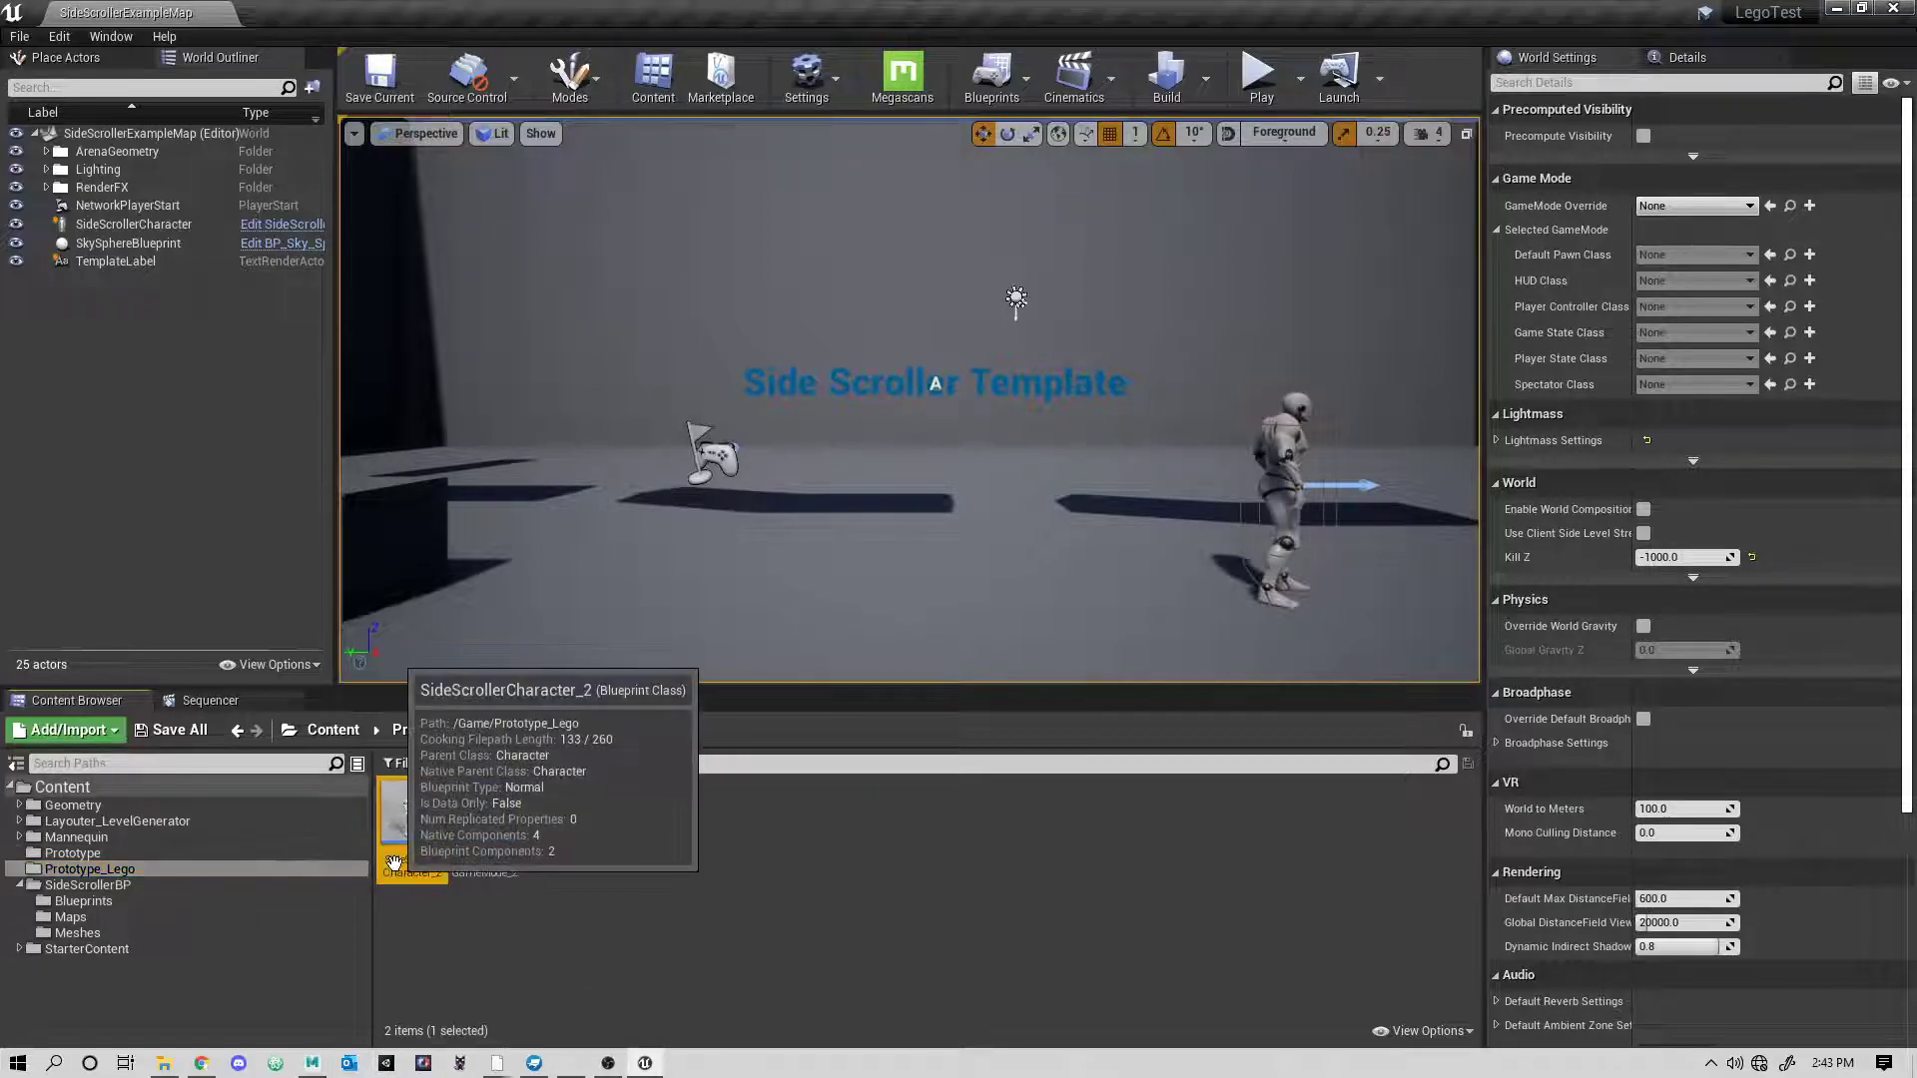
right_click(396, 861)
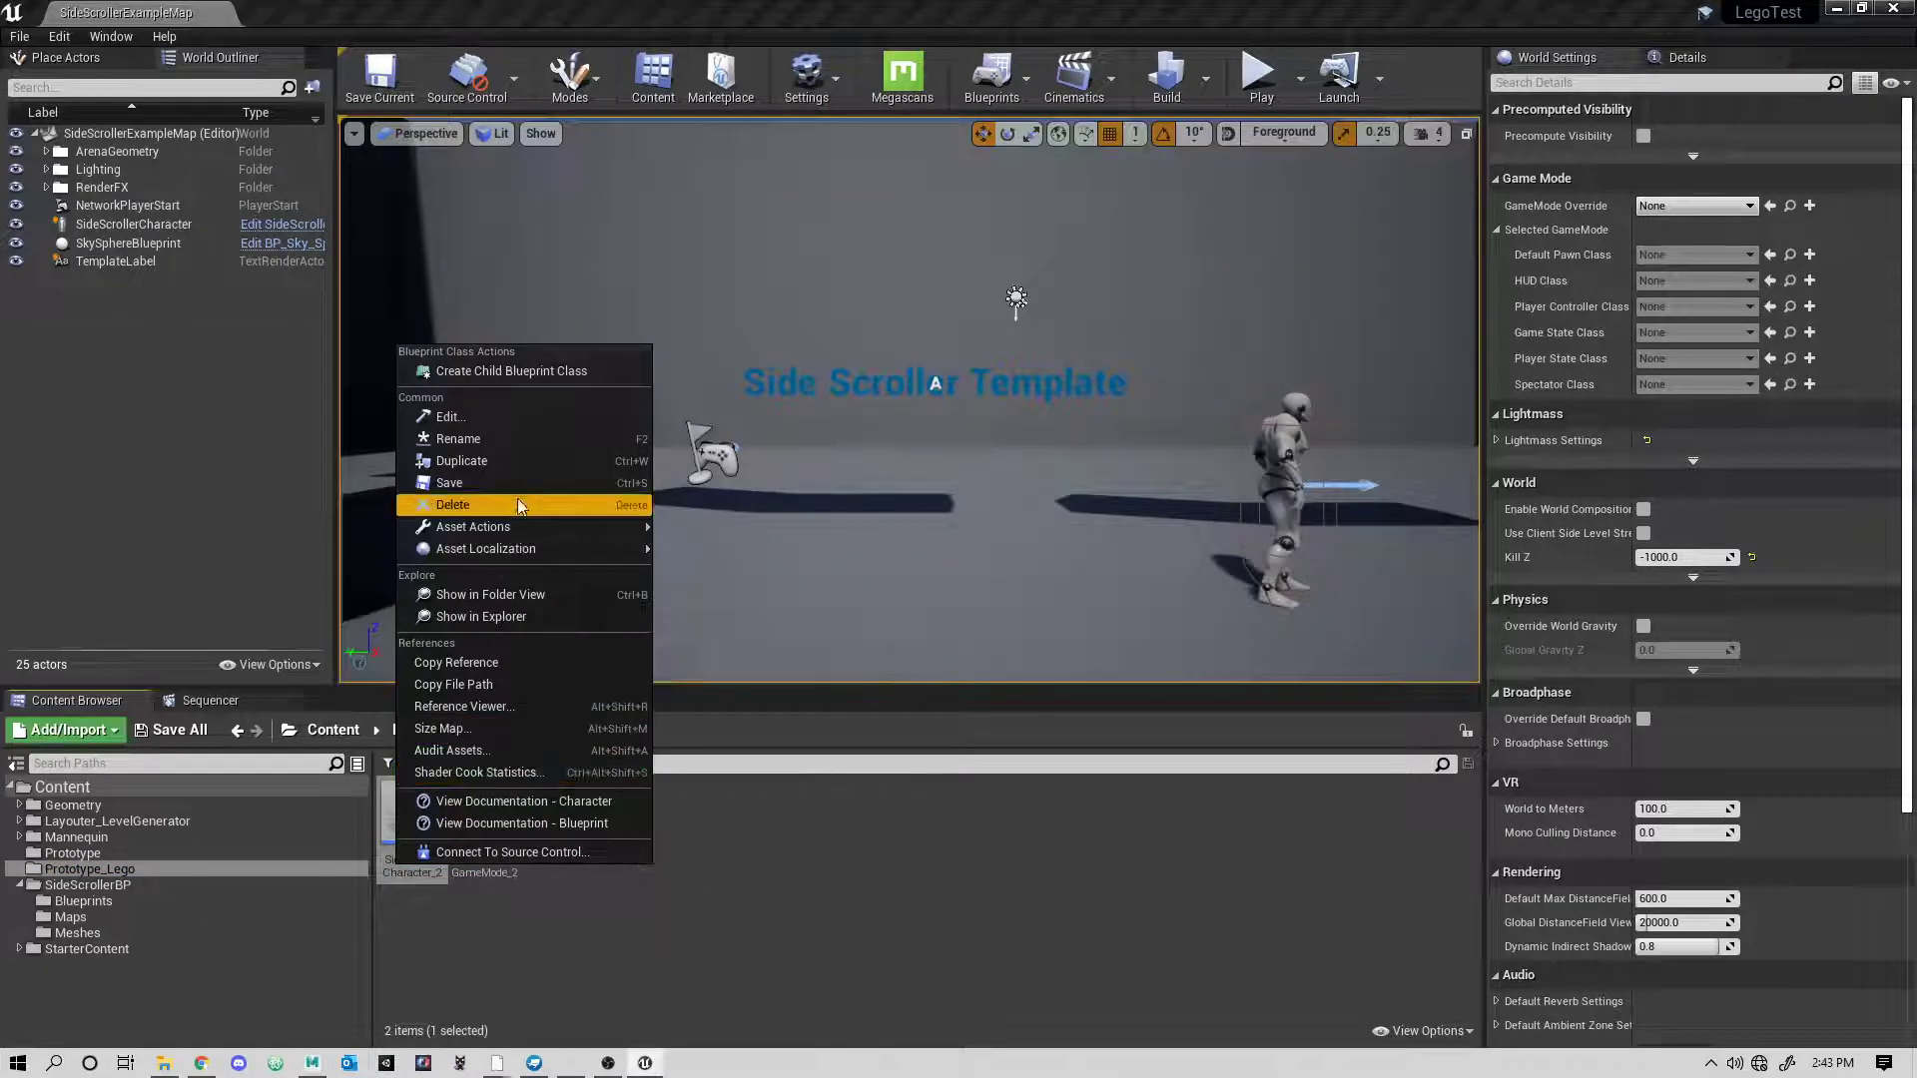
left_click(458, 439)
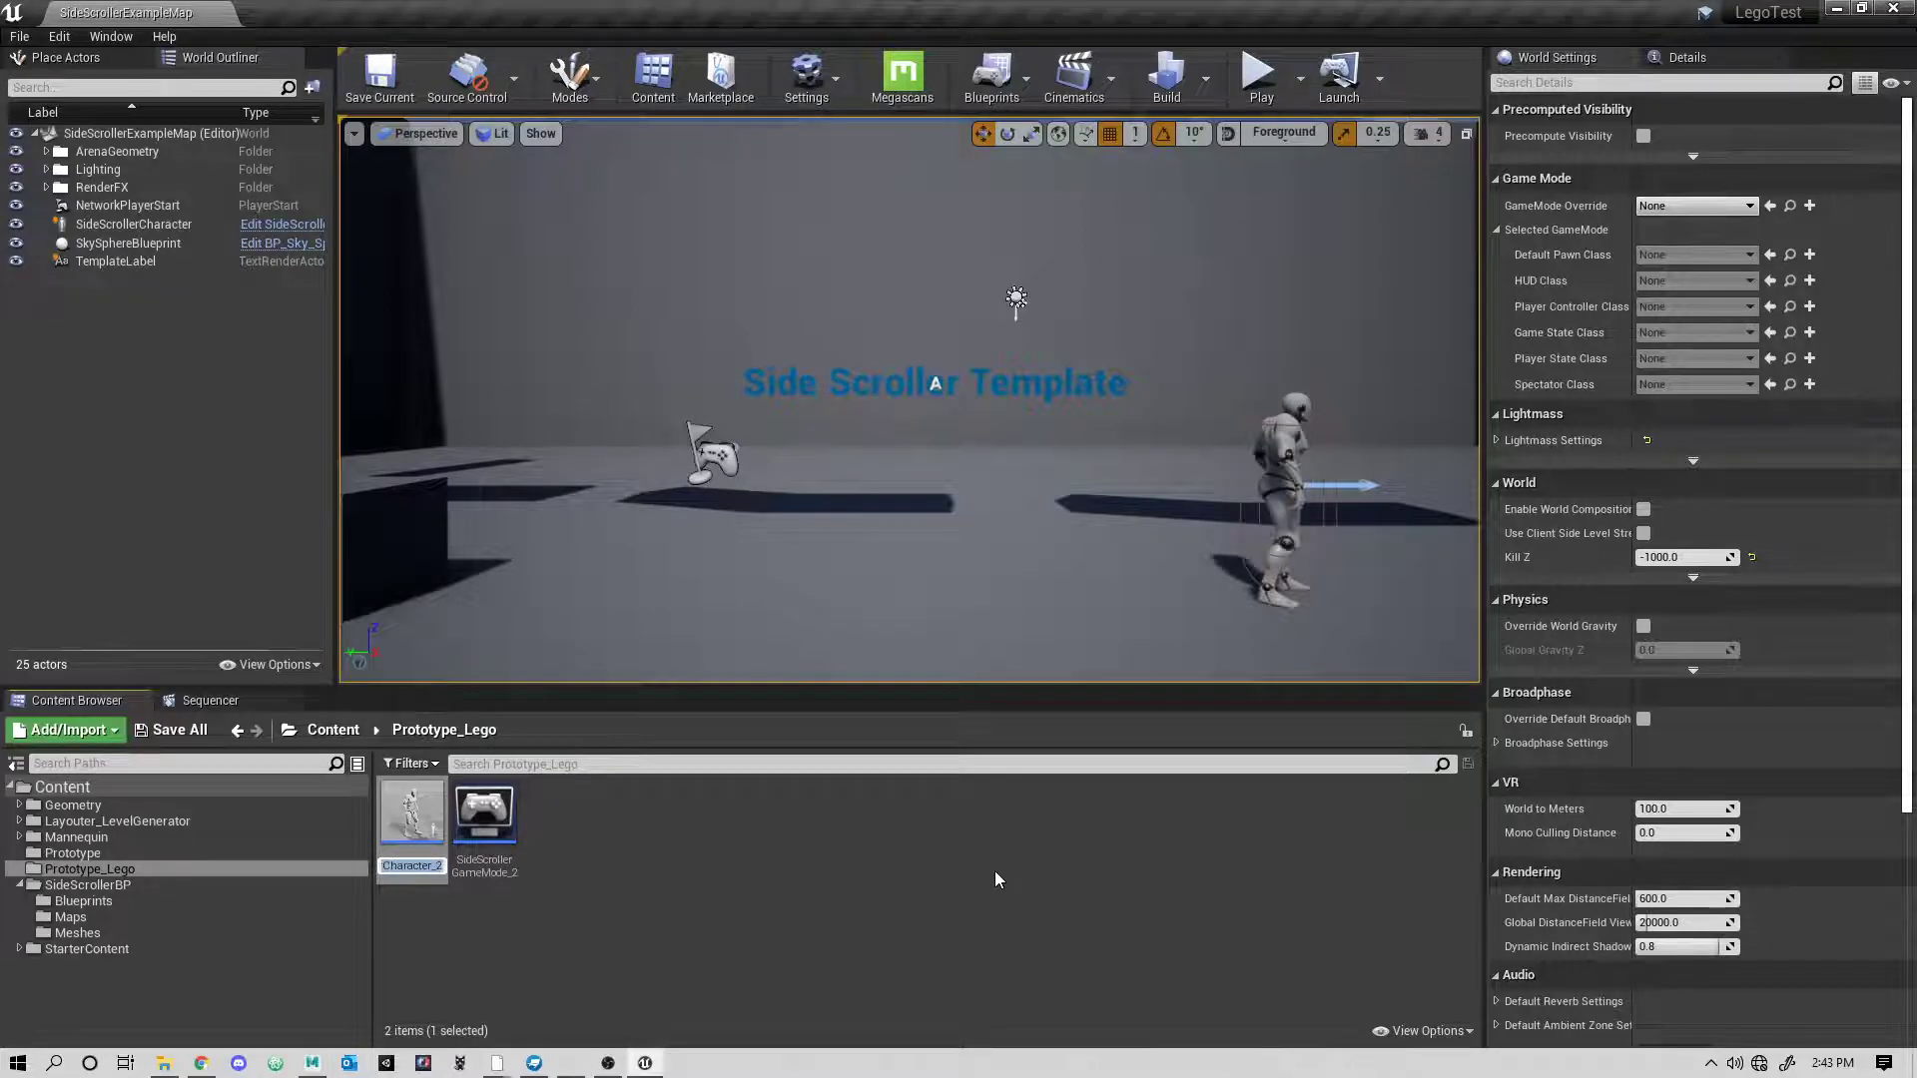
type("LegoGuy")
type("_CharBP")
key("Return")
- Rename the copied game mode blueprint as LegoGuy_GaeMode
left_click(486, 854)
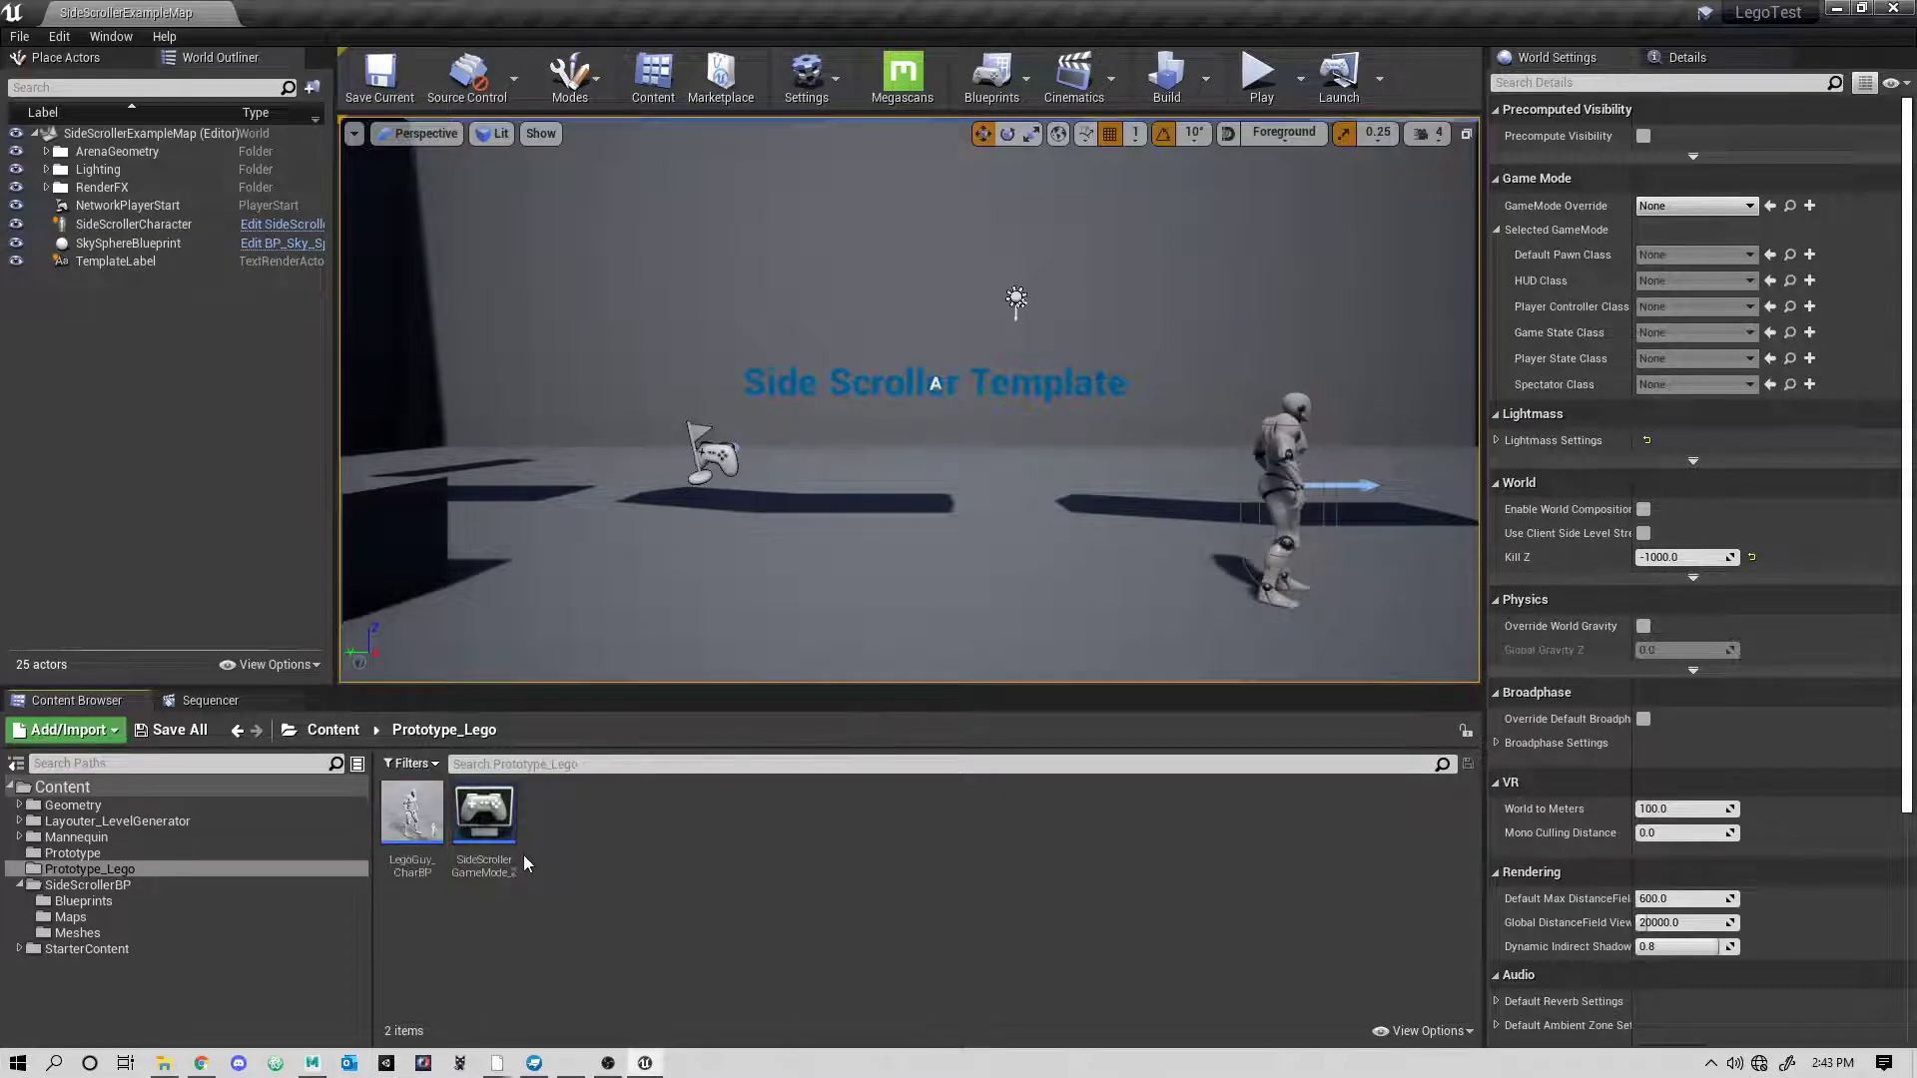
right_click(485, 854)
left_click(539, 445)
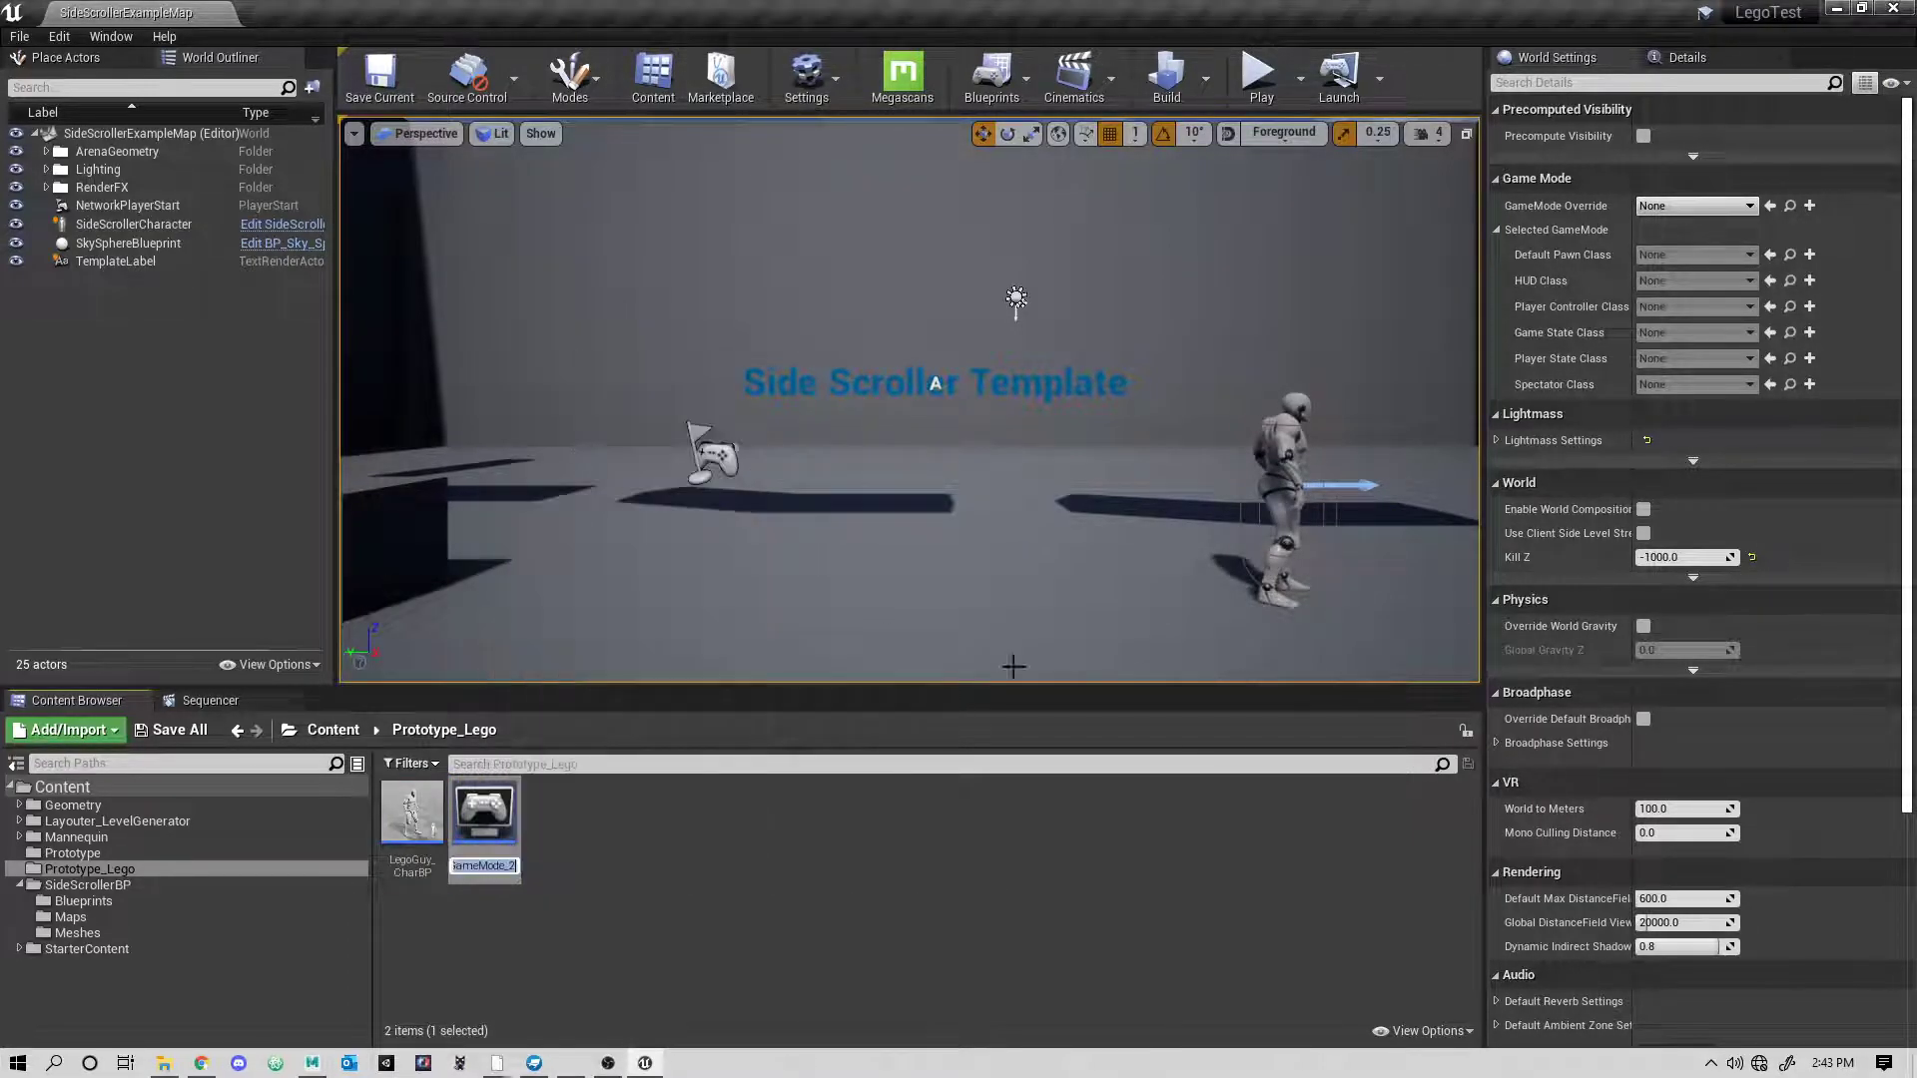
type("Lego")
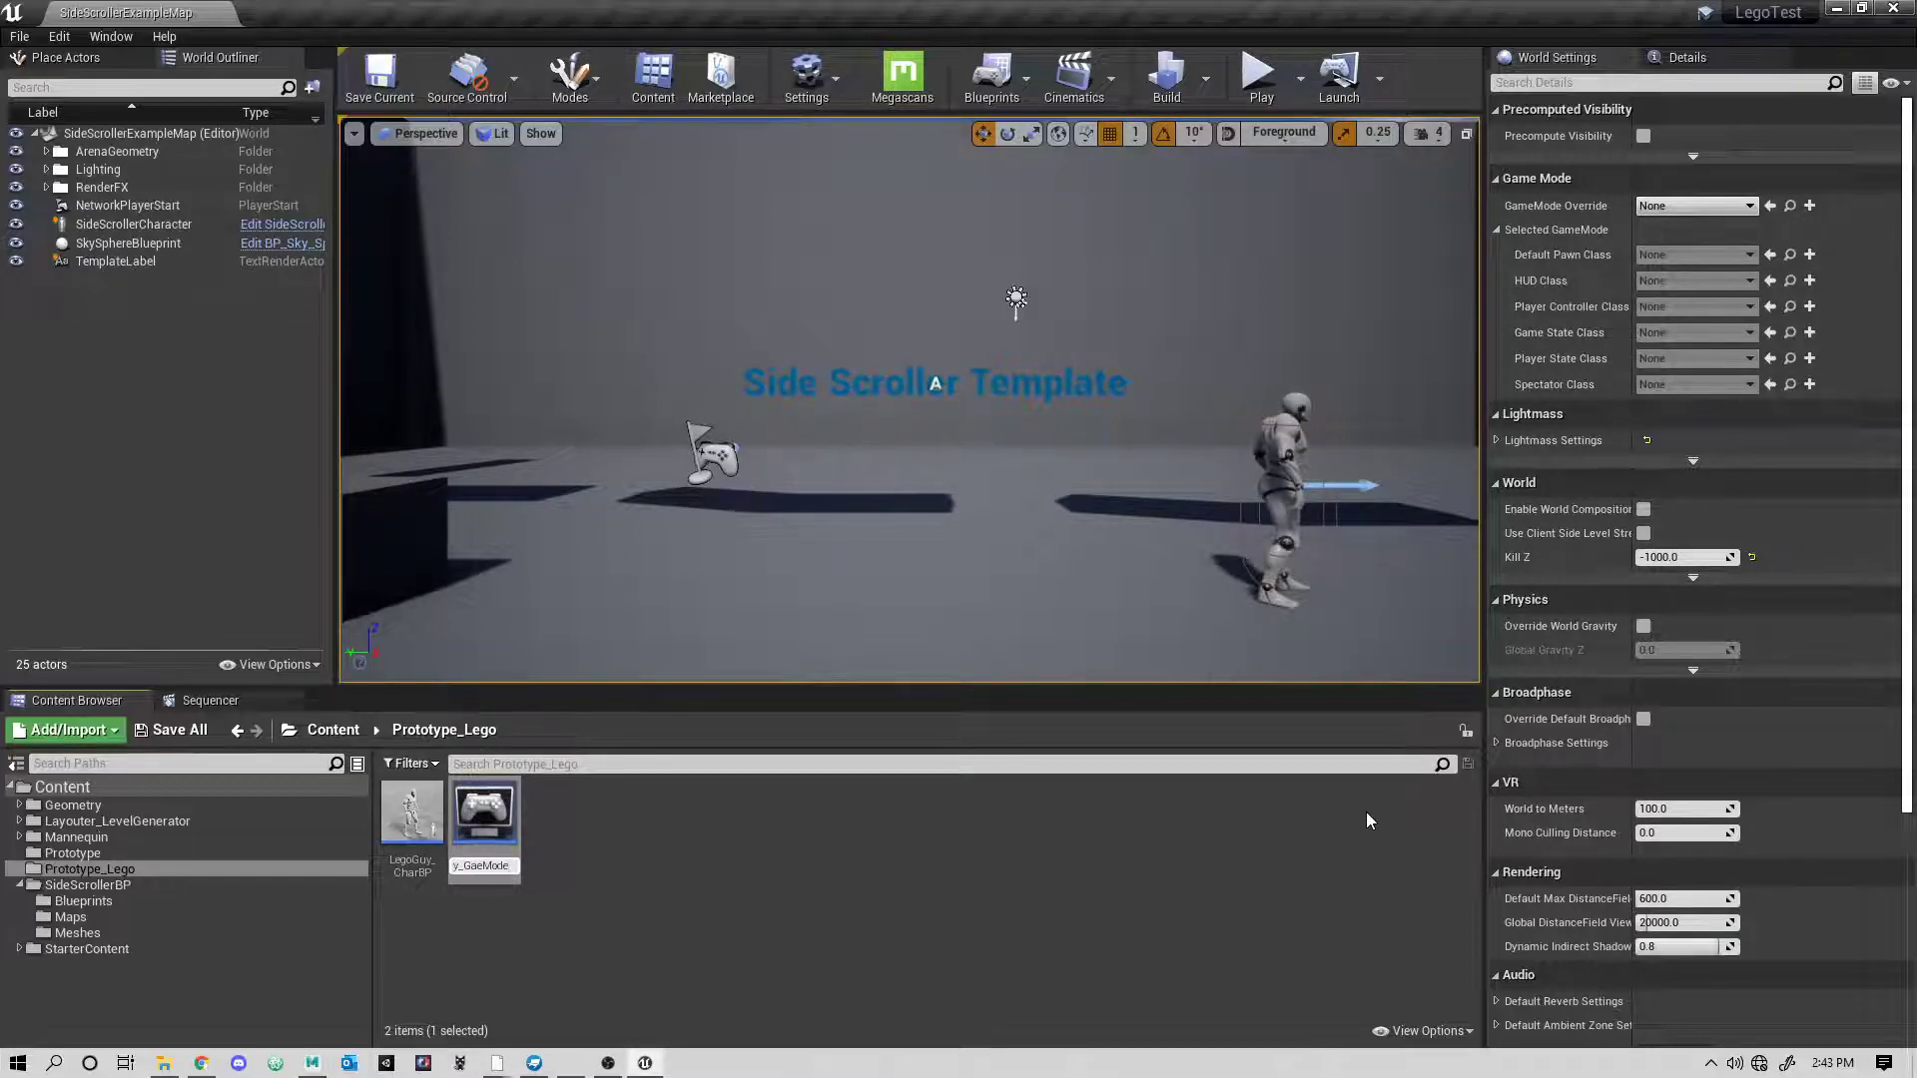
key("Return")
- Correct the copied game mode blueprint's name to LegoGuy_GameMode
right_click(477, 893)
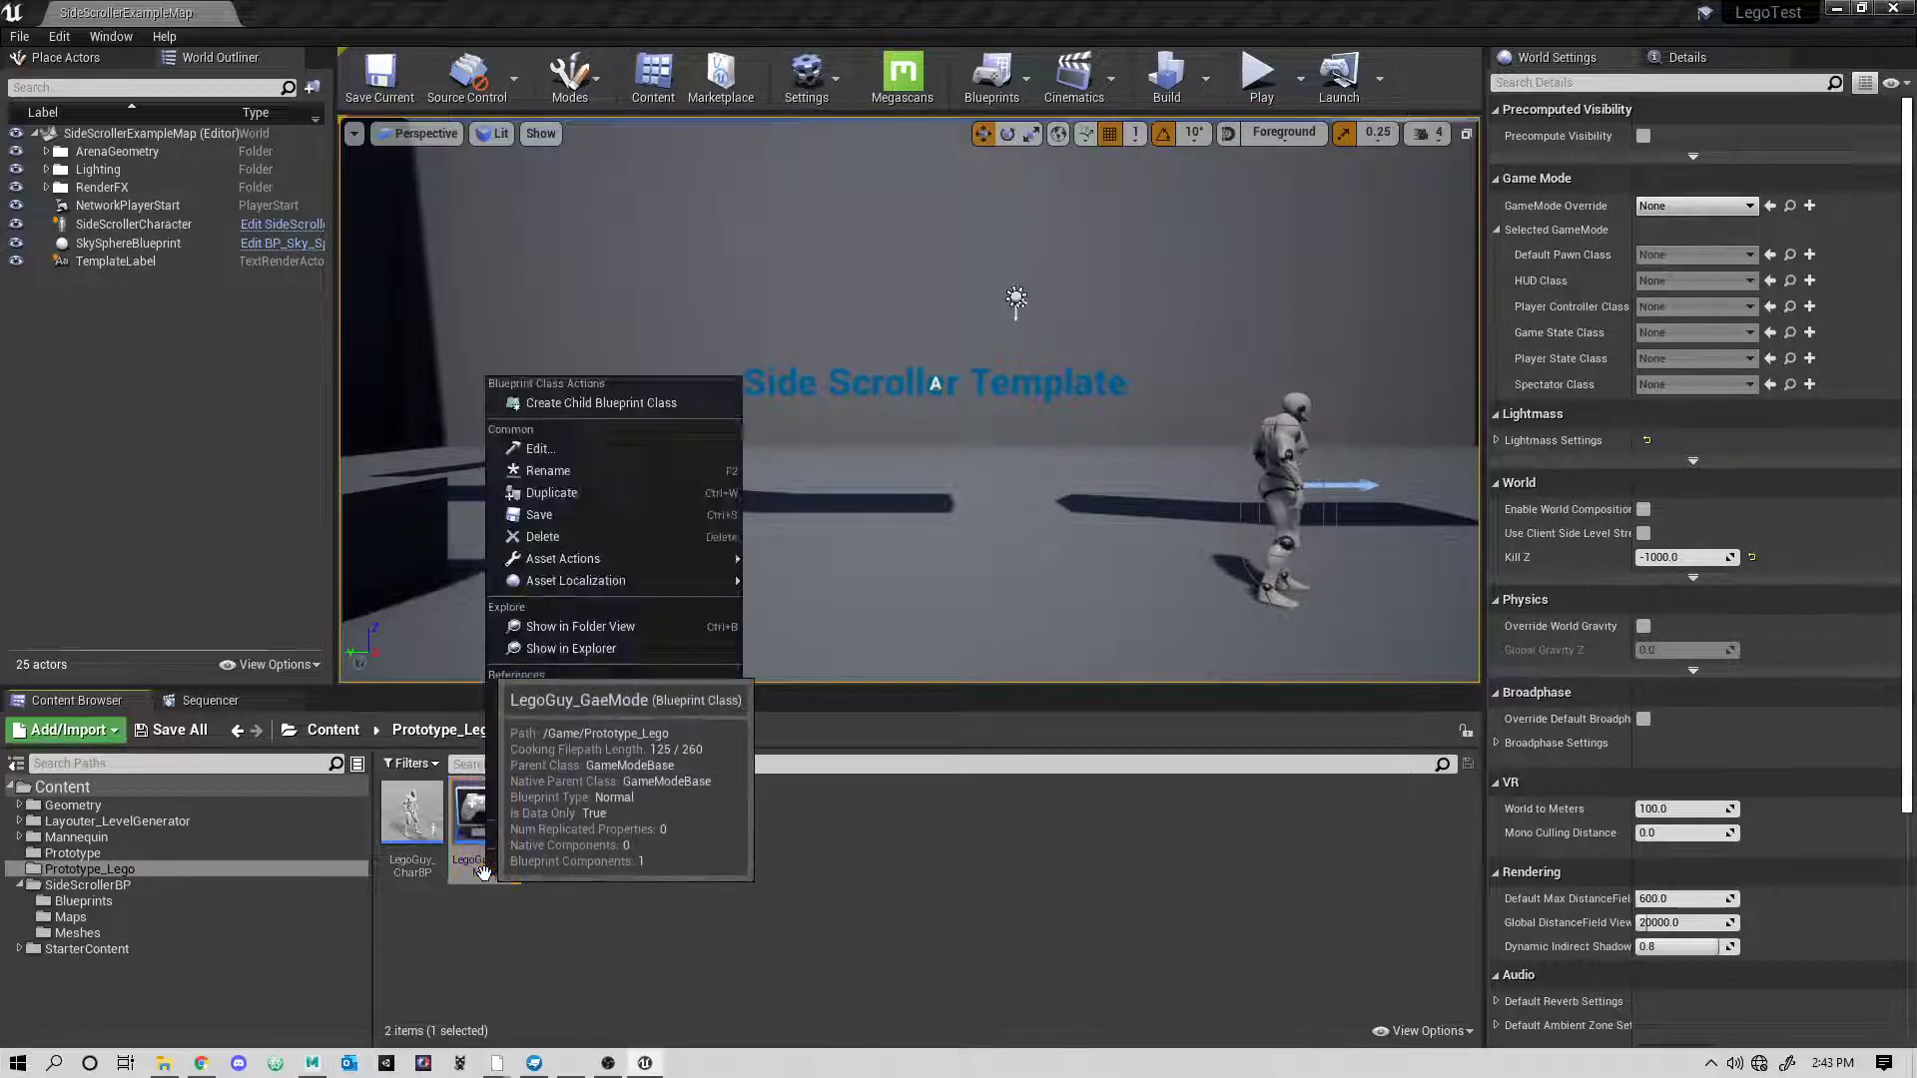
left_click(578, 476)
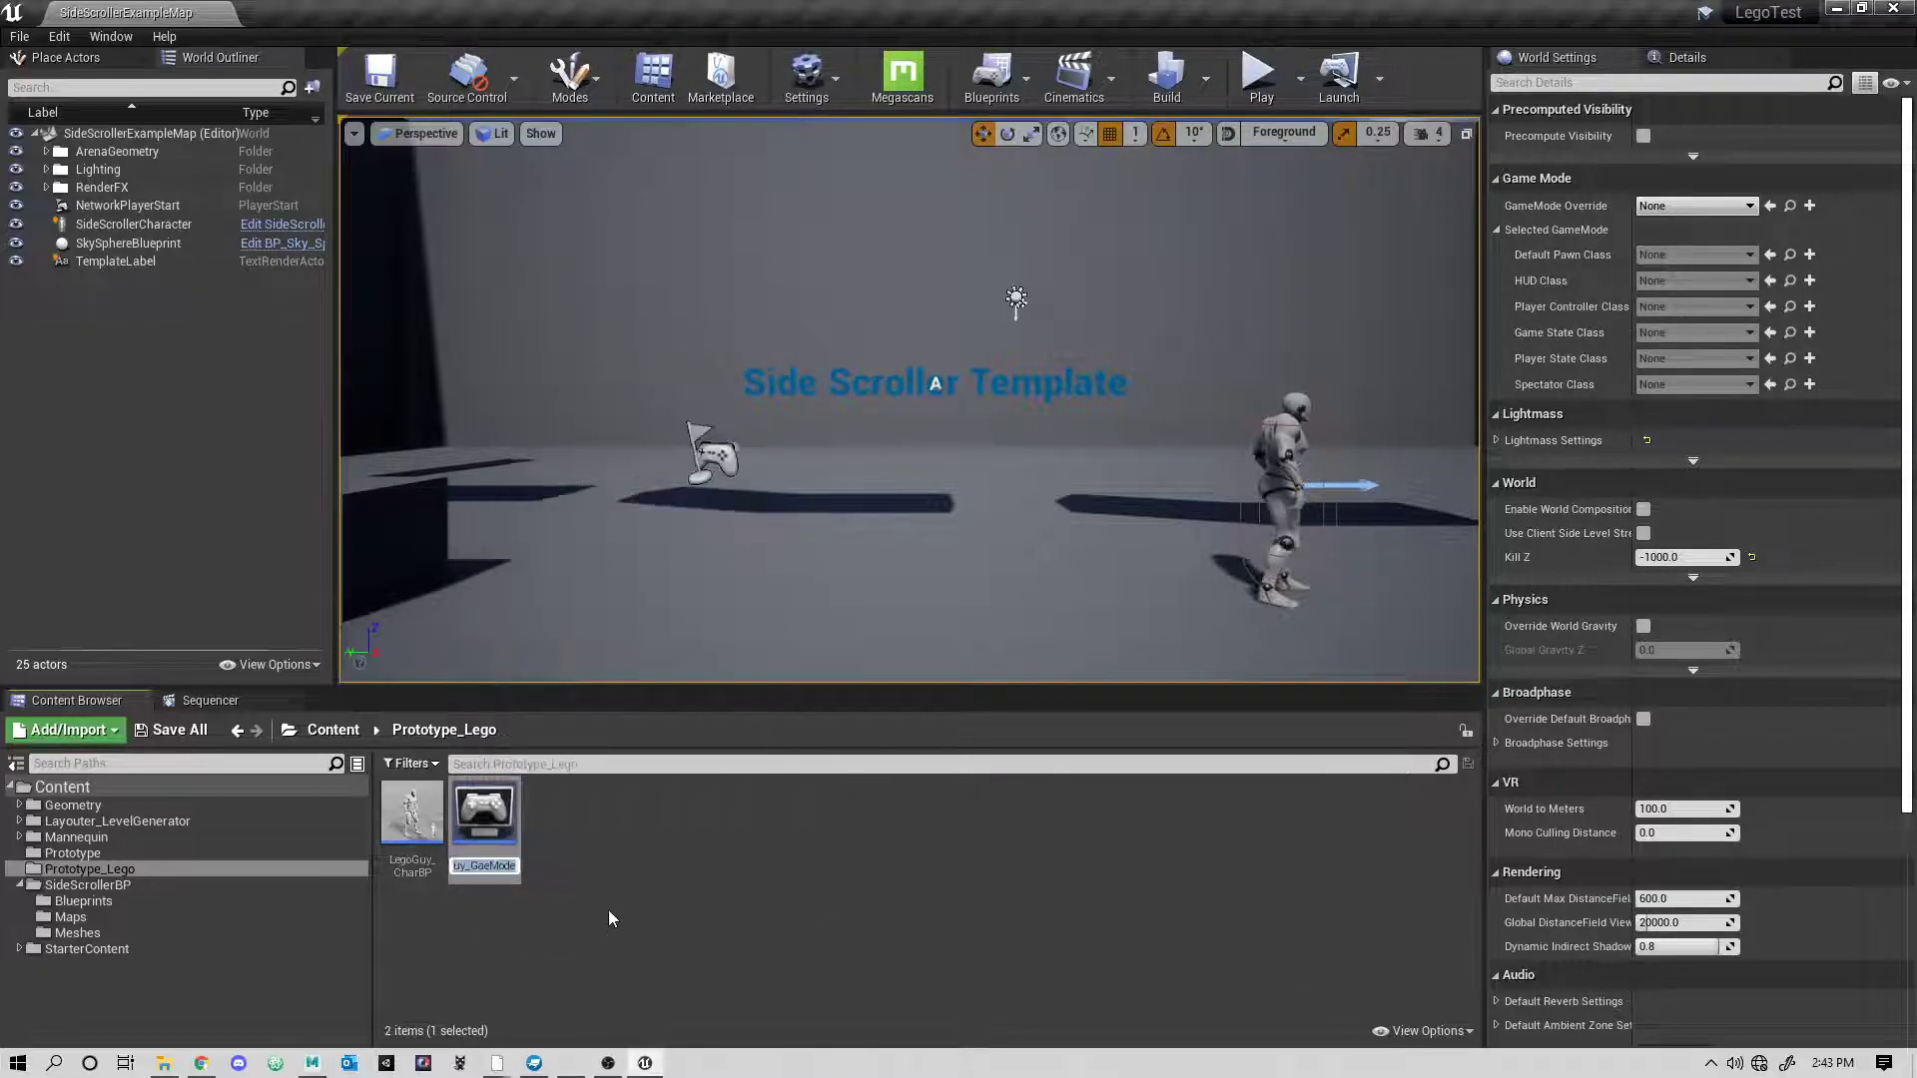
type("Lego")
type("Guy_")
type("GameMode")
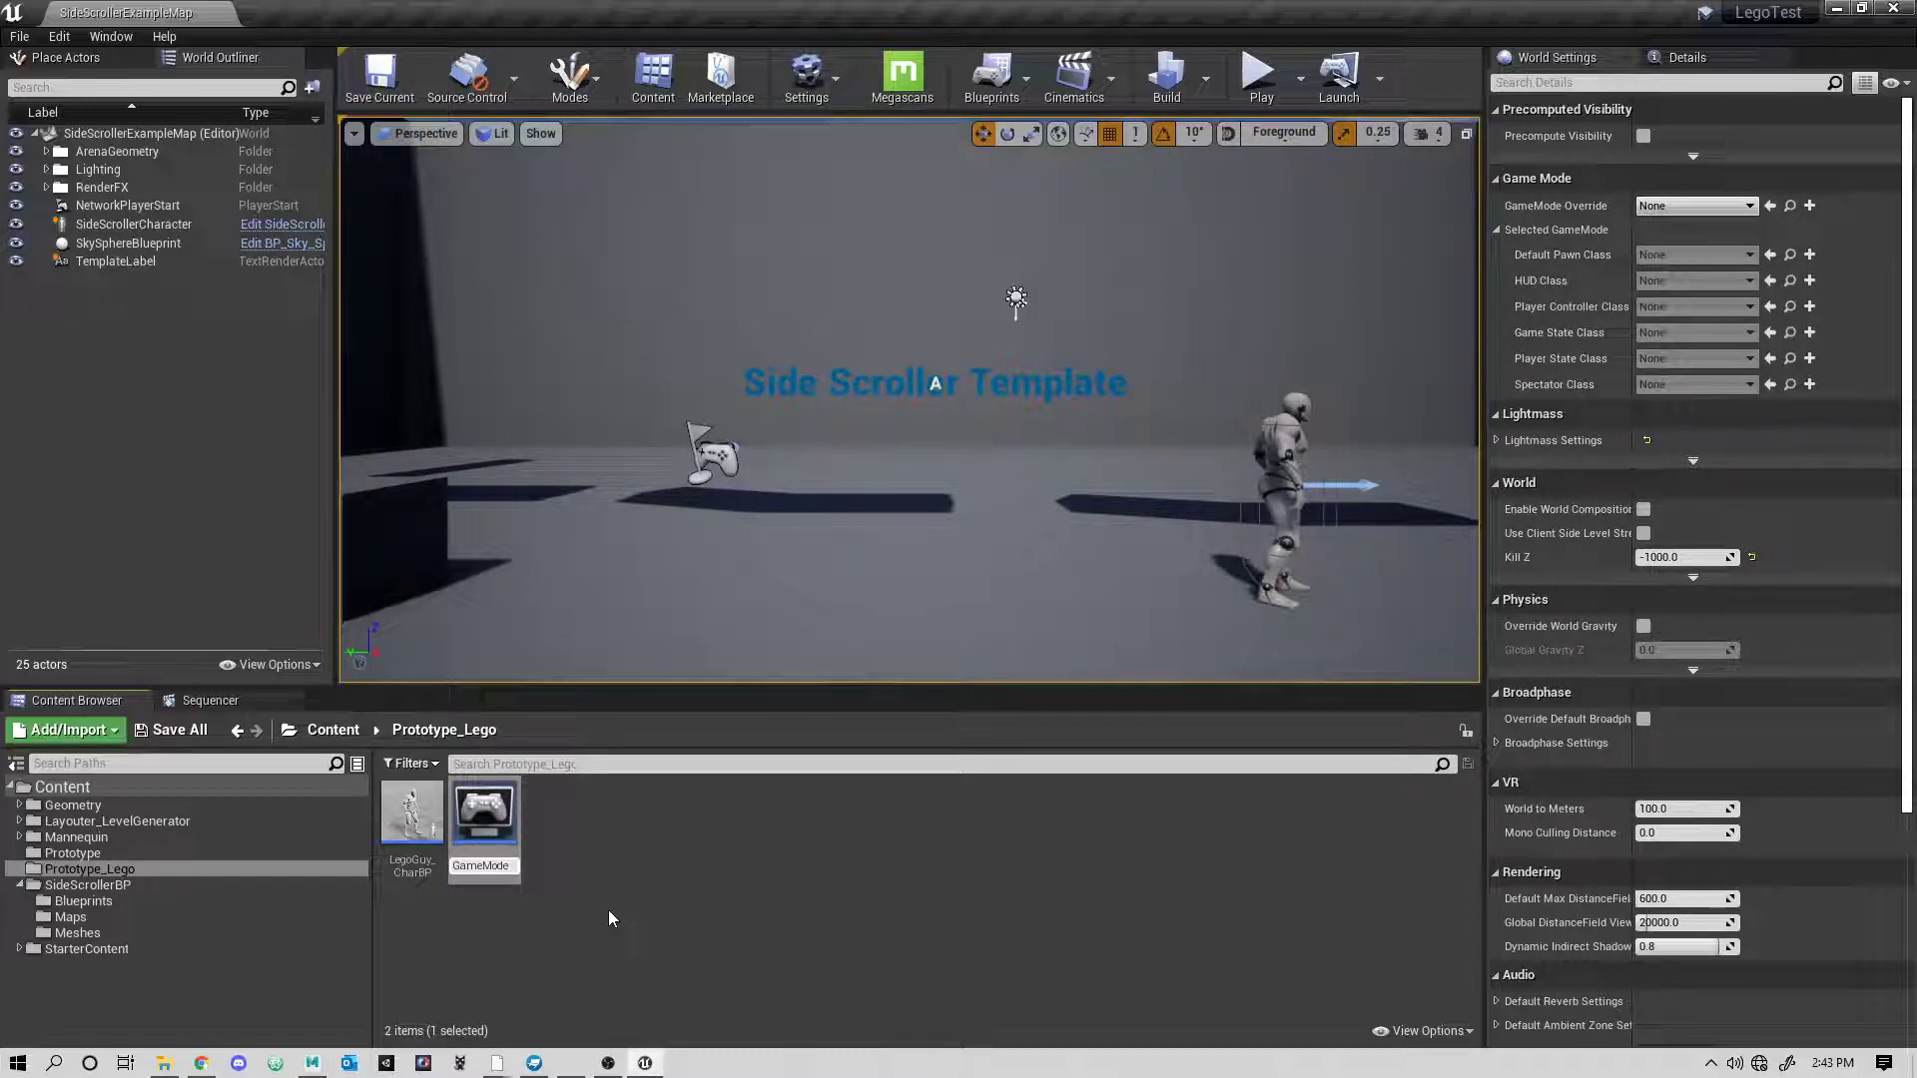
key("Return")
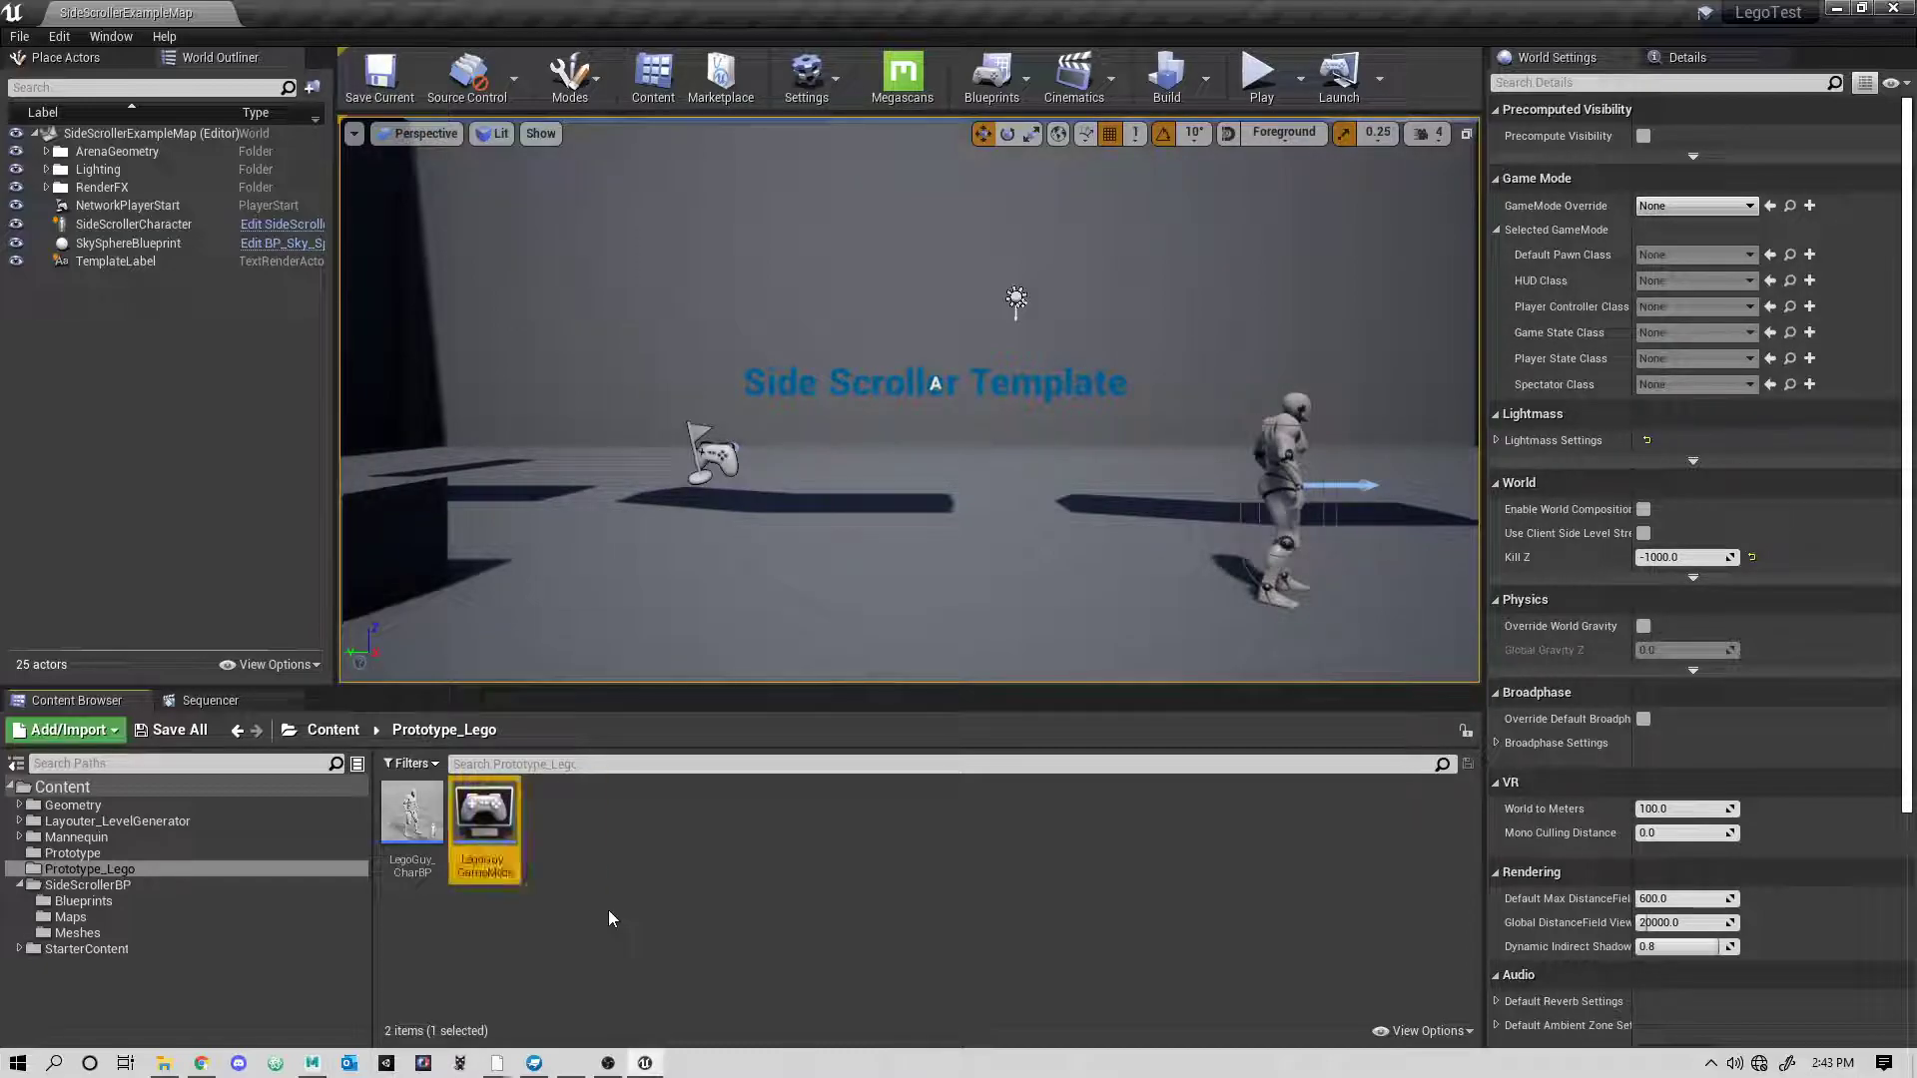
left_click(608, 908)
left_click(484, 824)
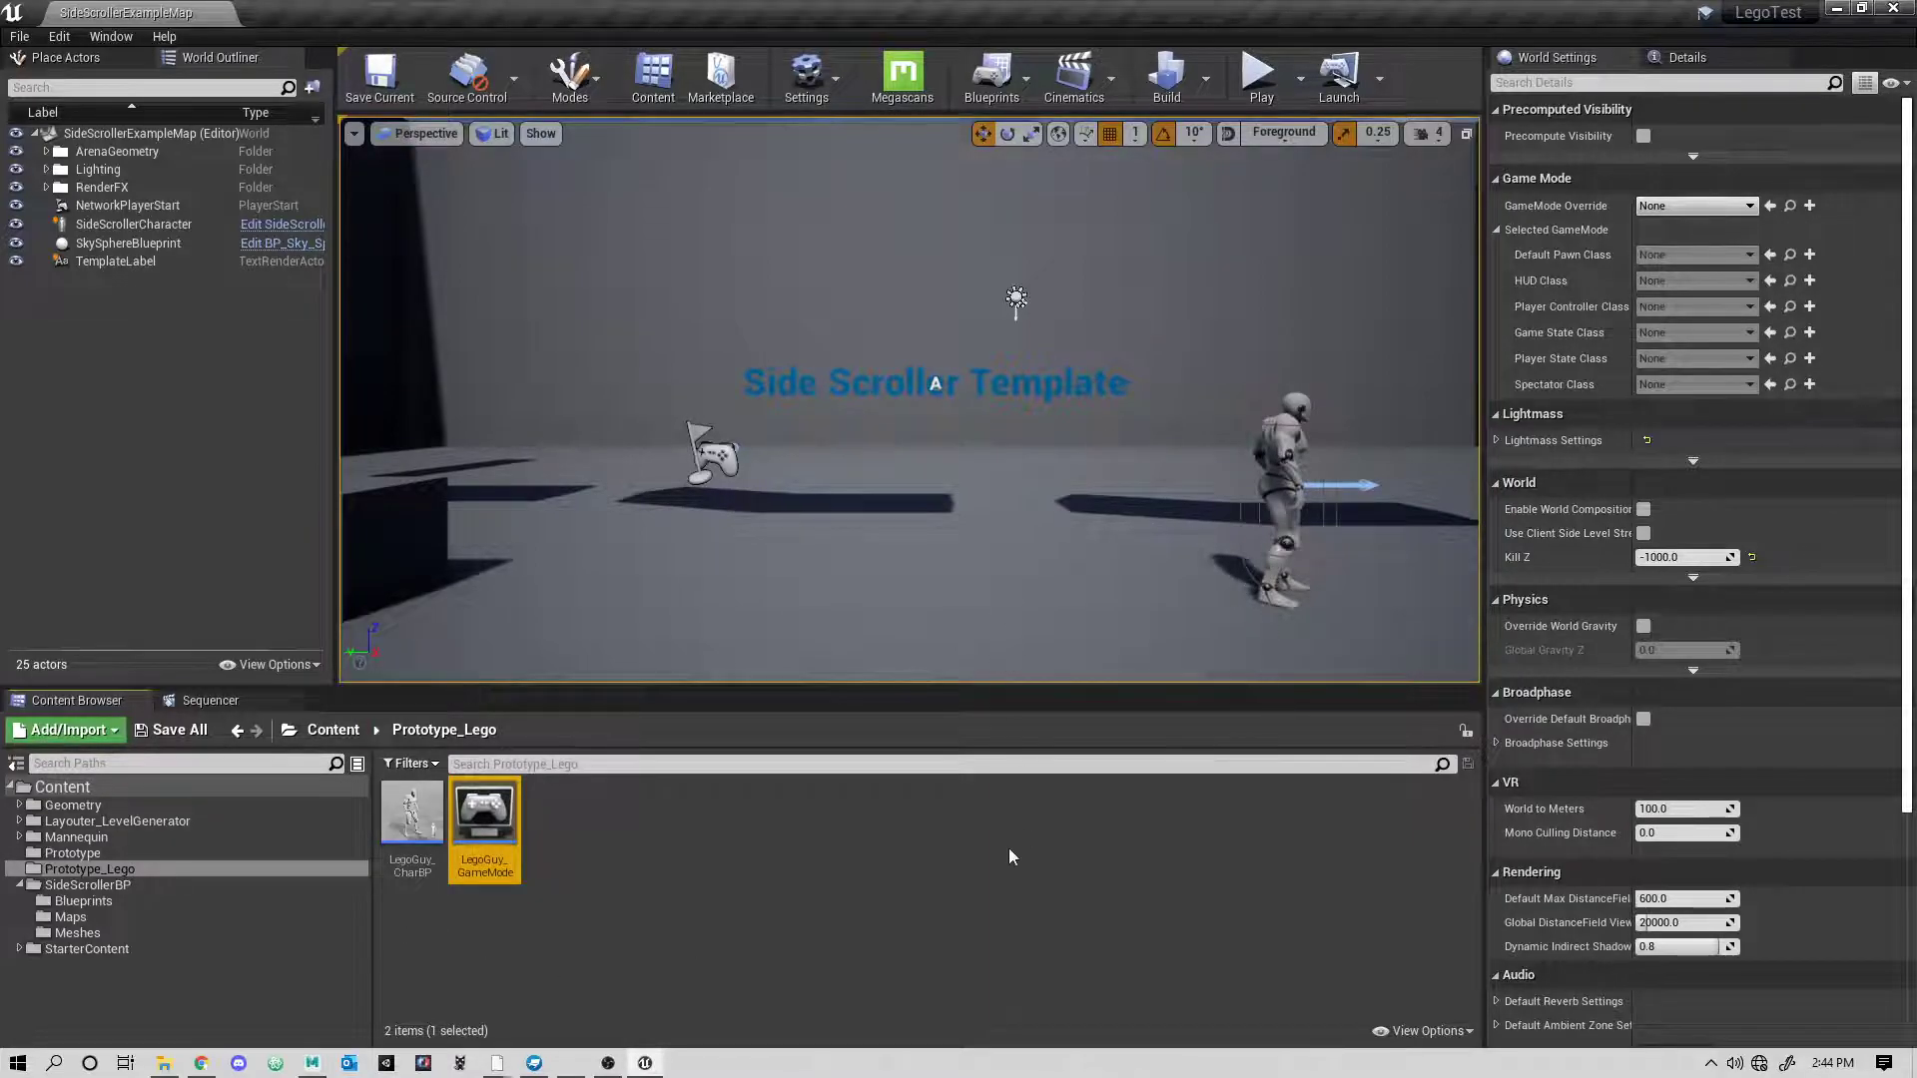
- Create a new level from the template that includes a floor, sky, lighting and a player start
left_click(1014, 933)
left_click(20, 36)
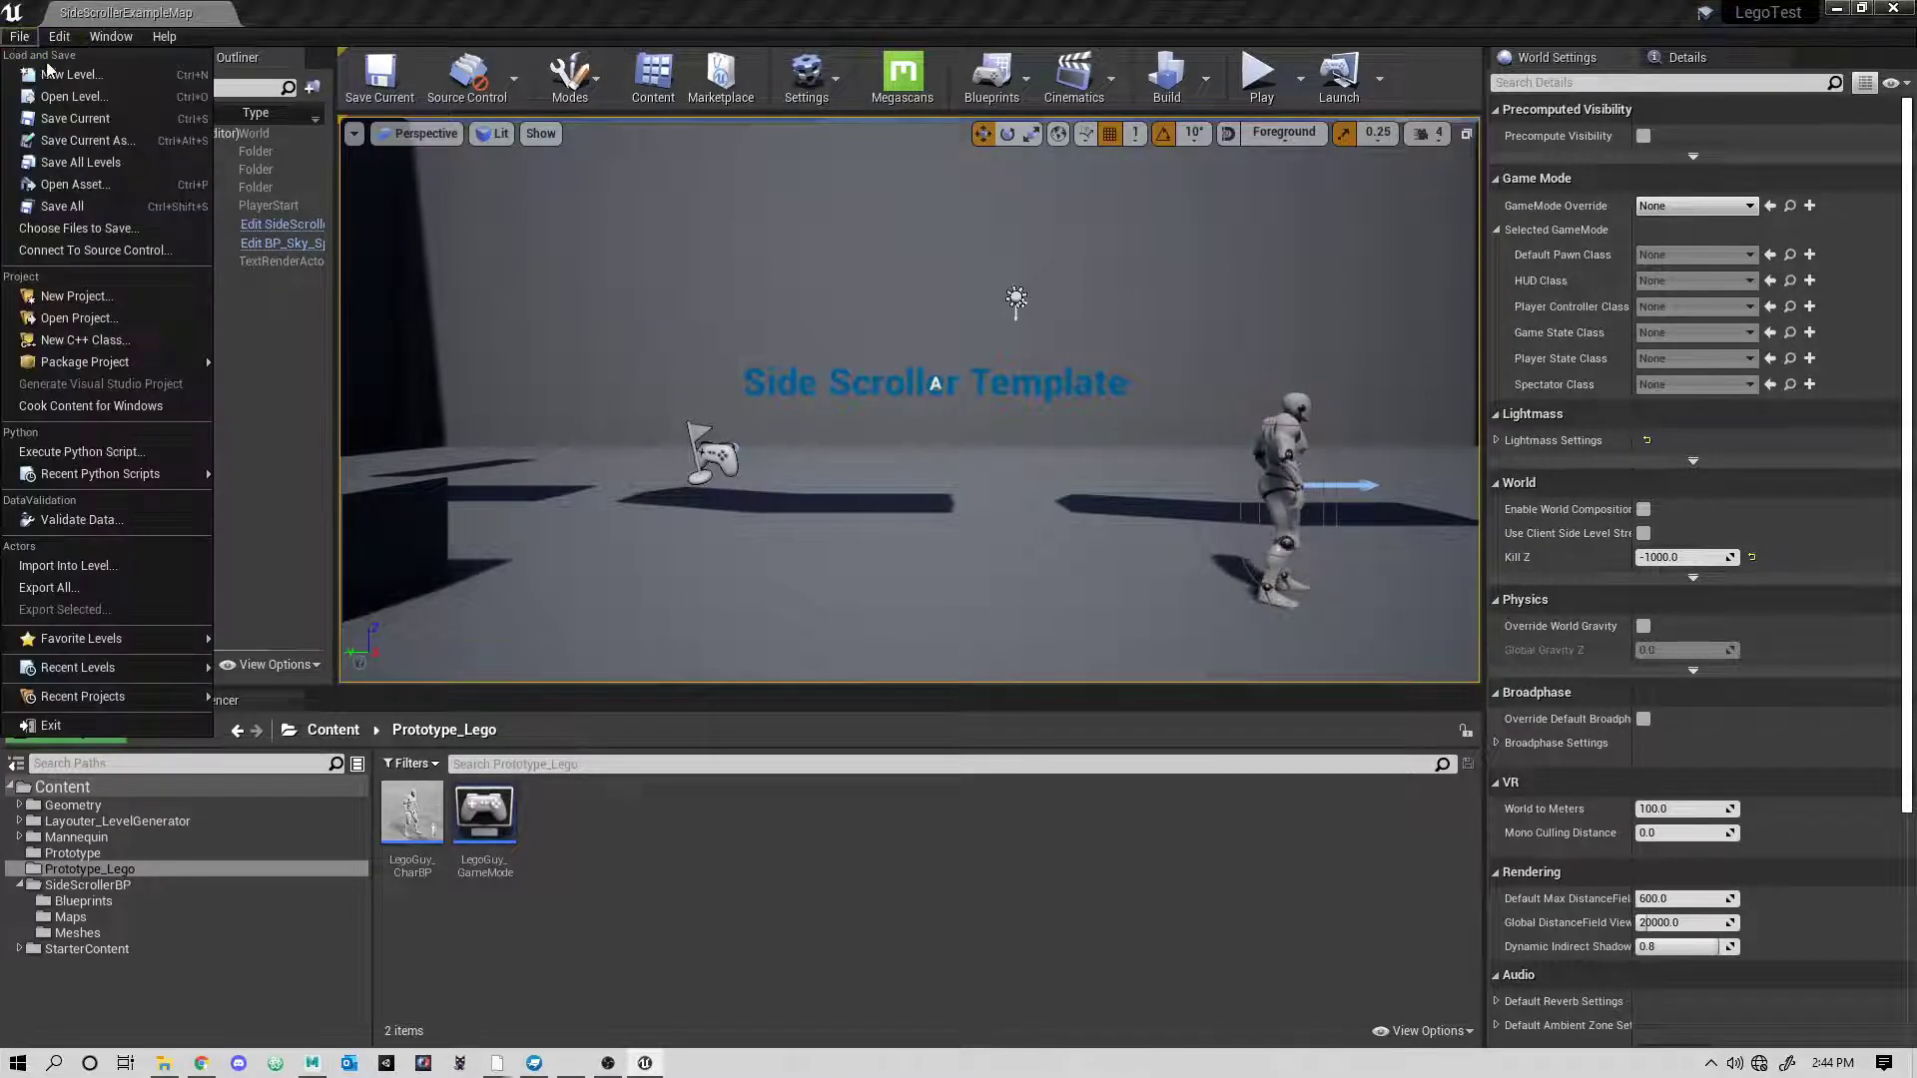
left_click(60, 74)
left_click(794, 424)
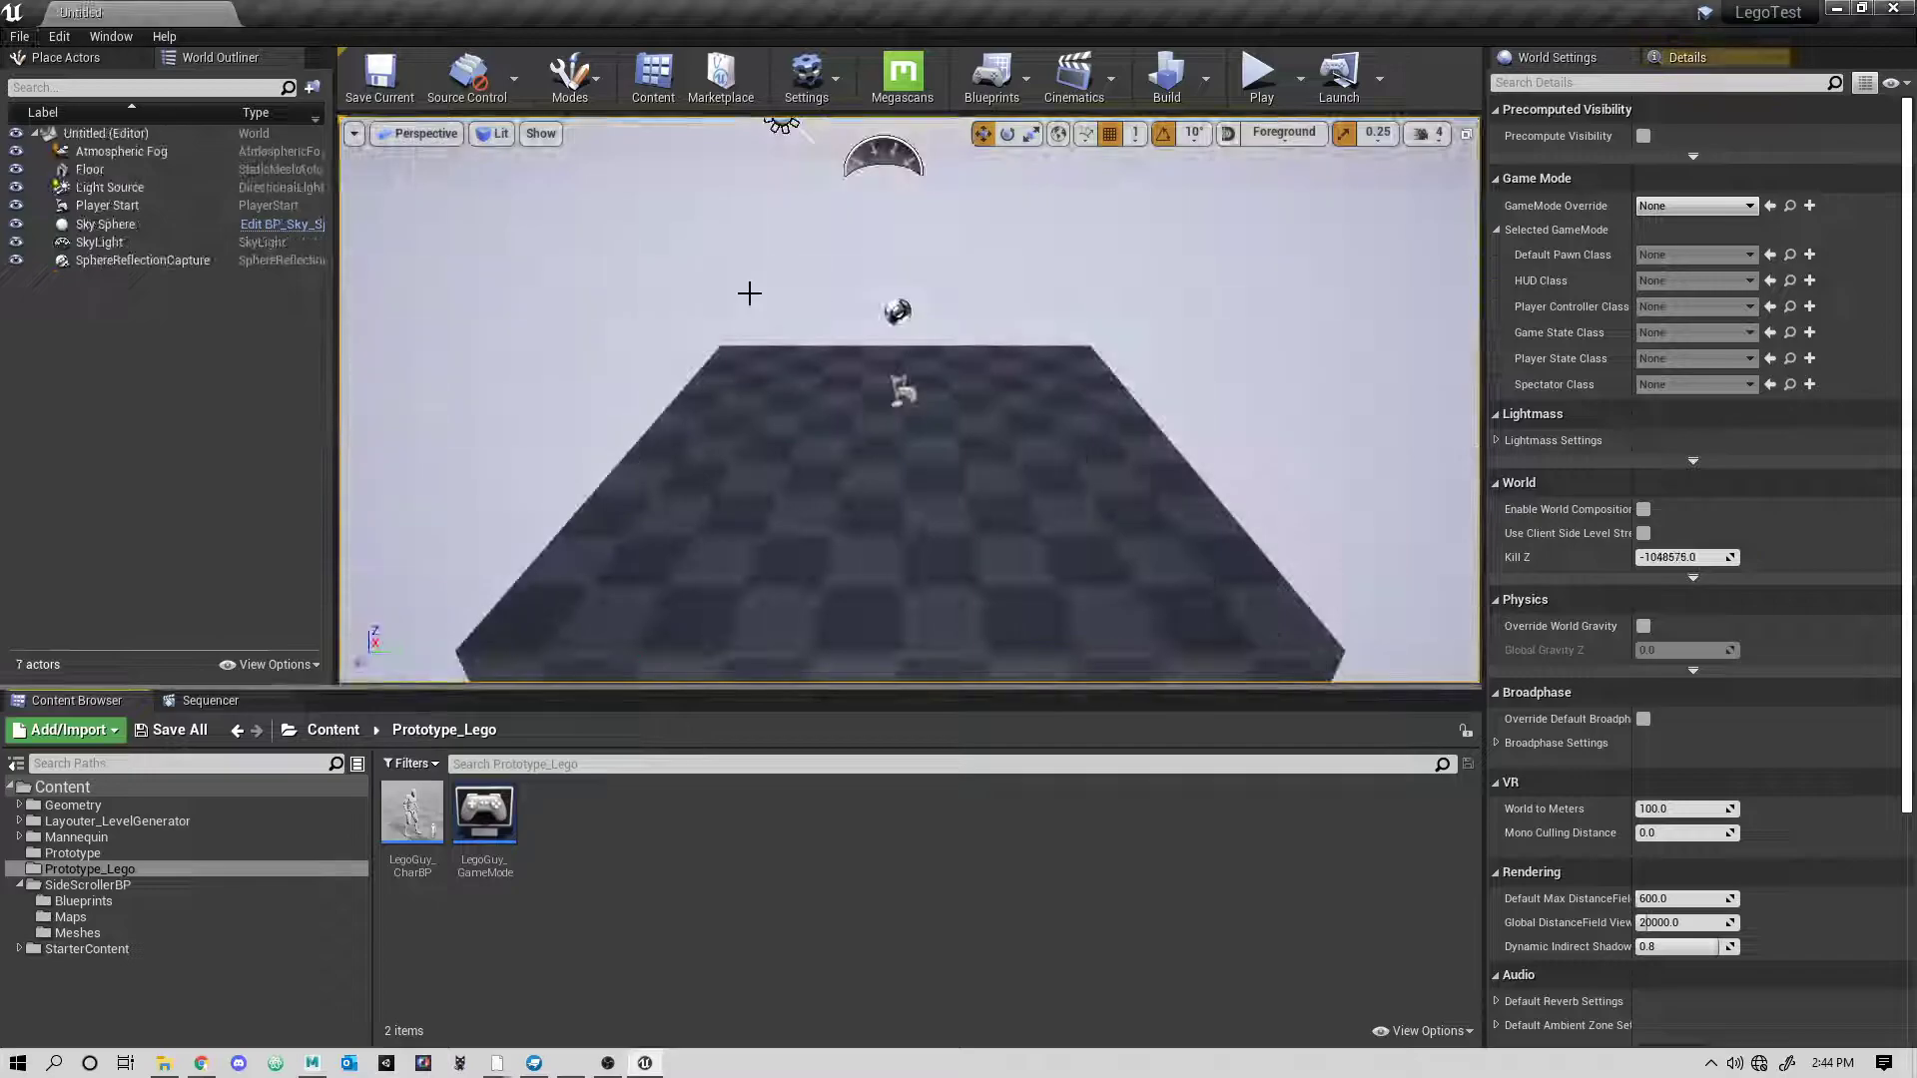
- Show the object details in place of the world settings
left_click(1687, 57)
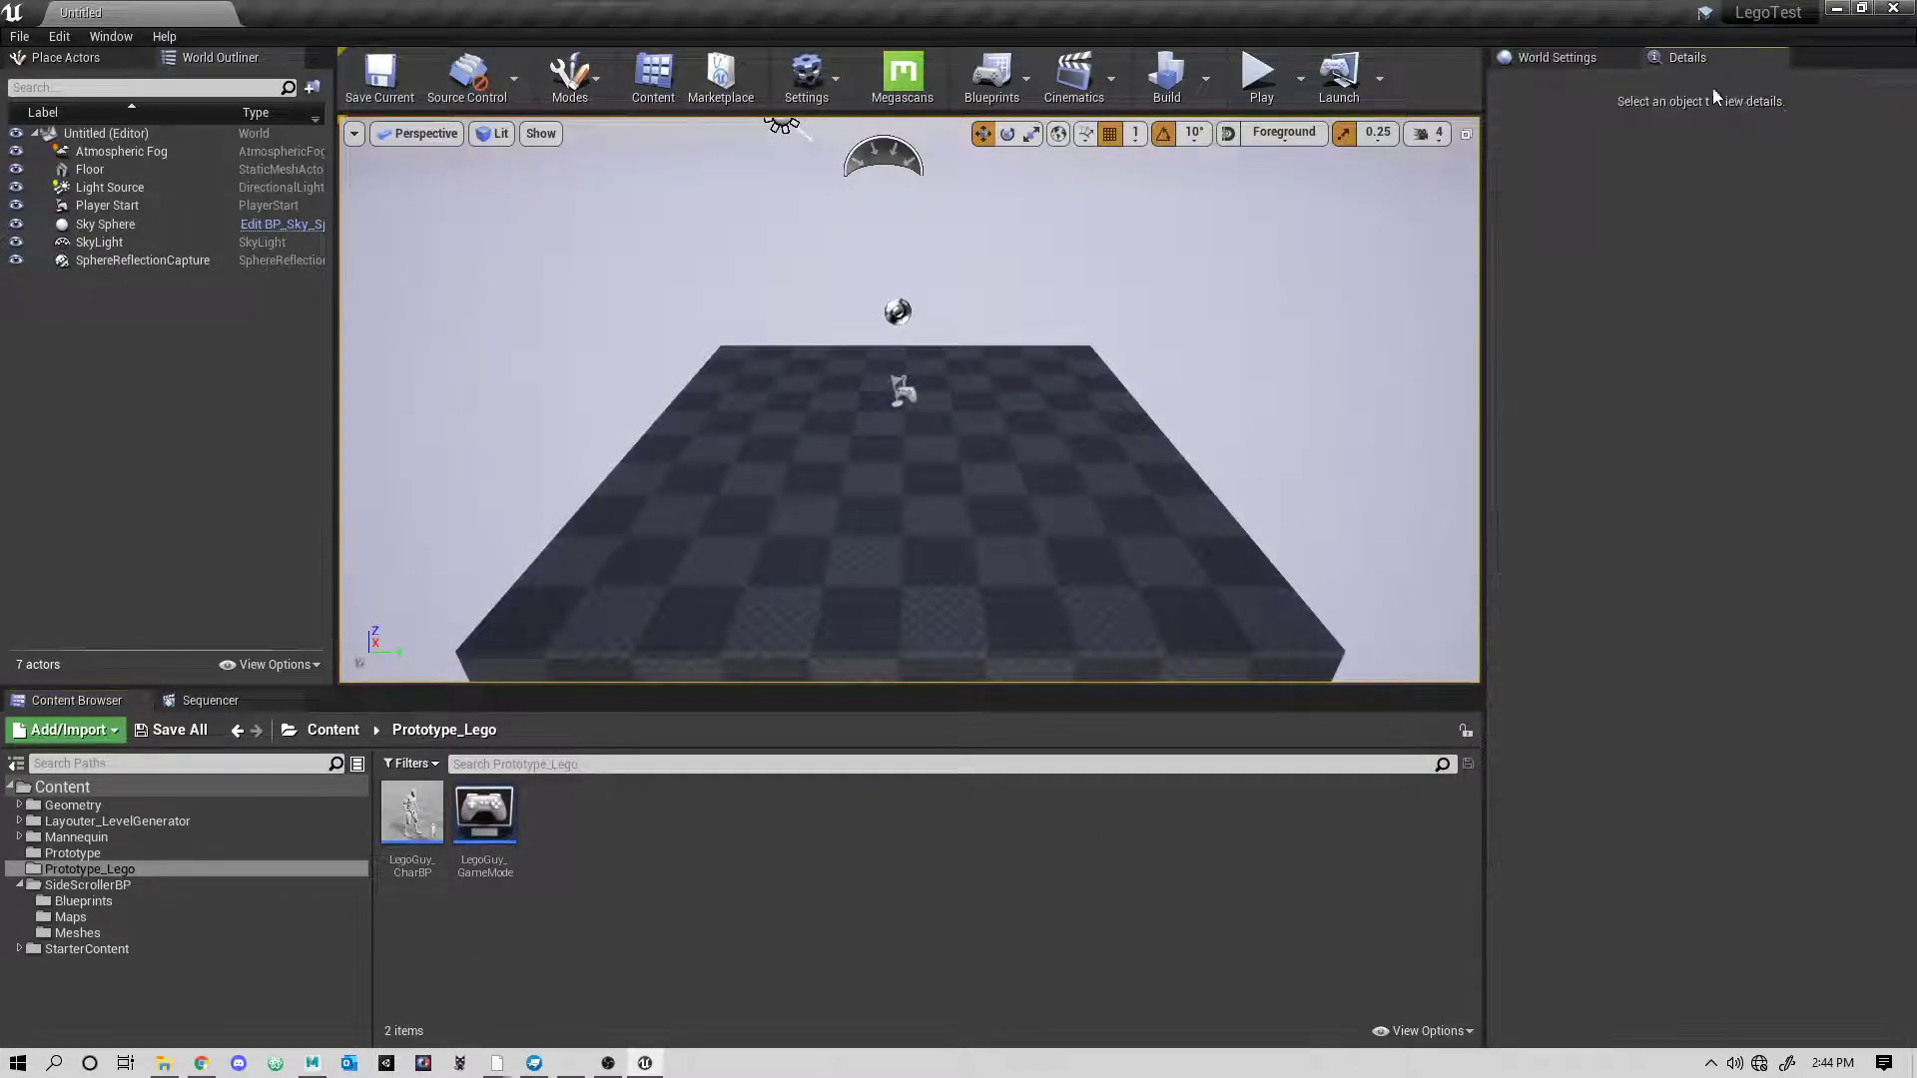
left_click(116, 38)
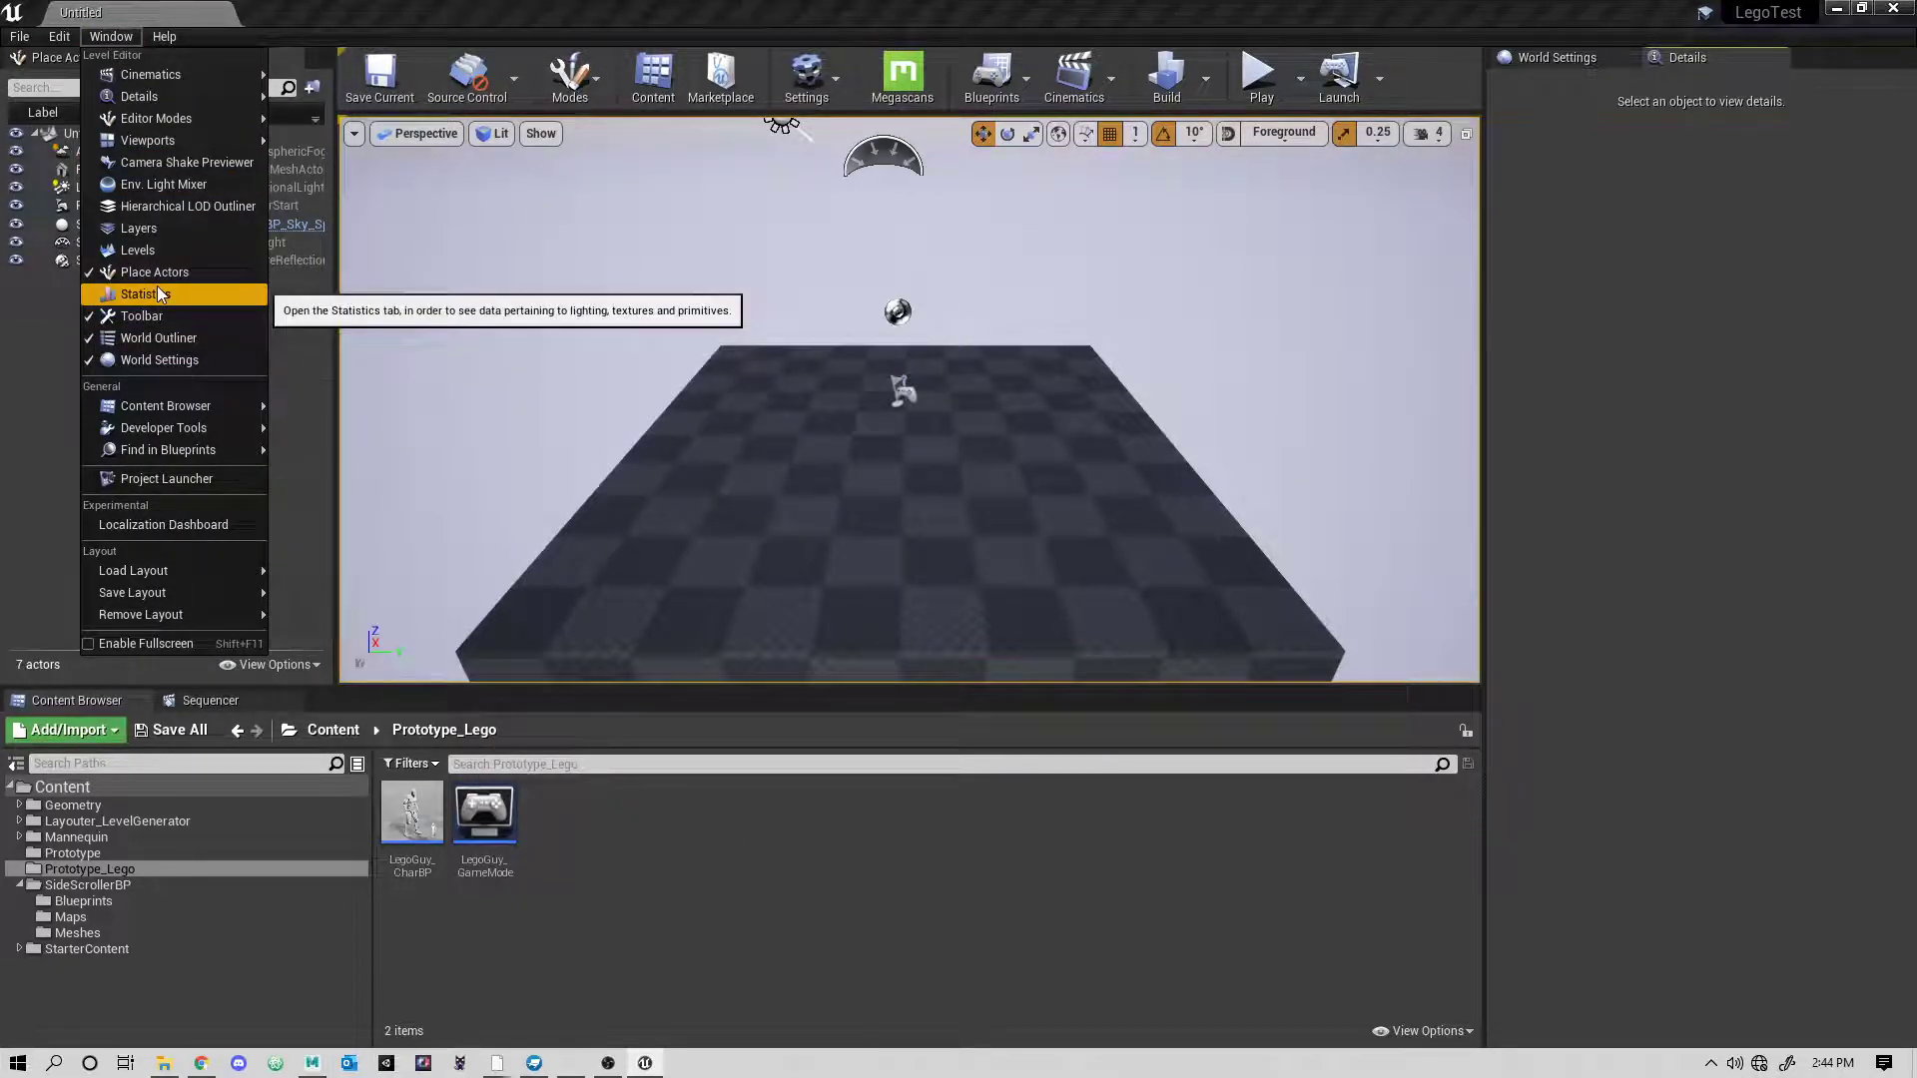
left_click(1528, 58)
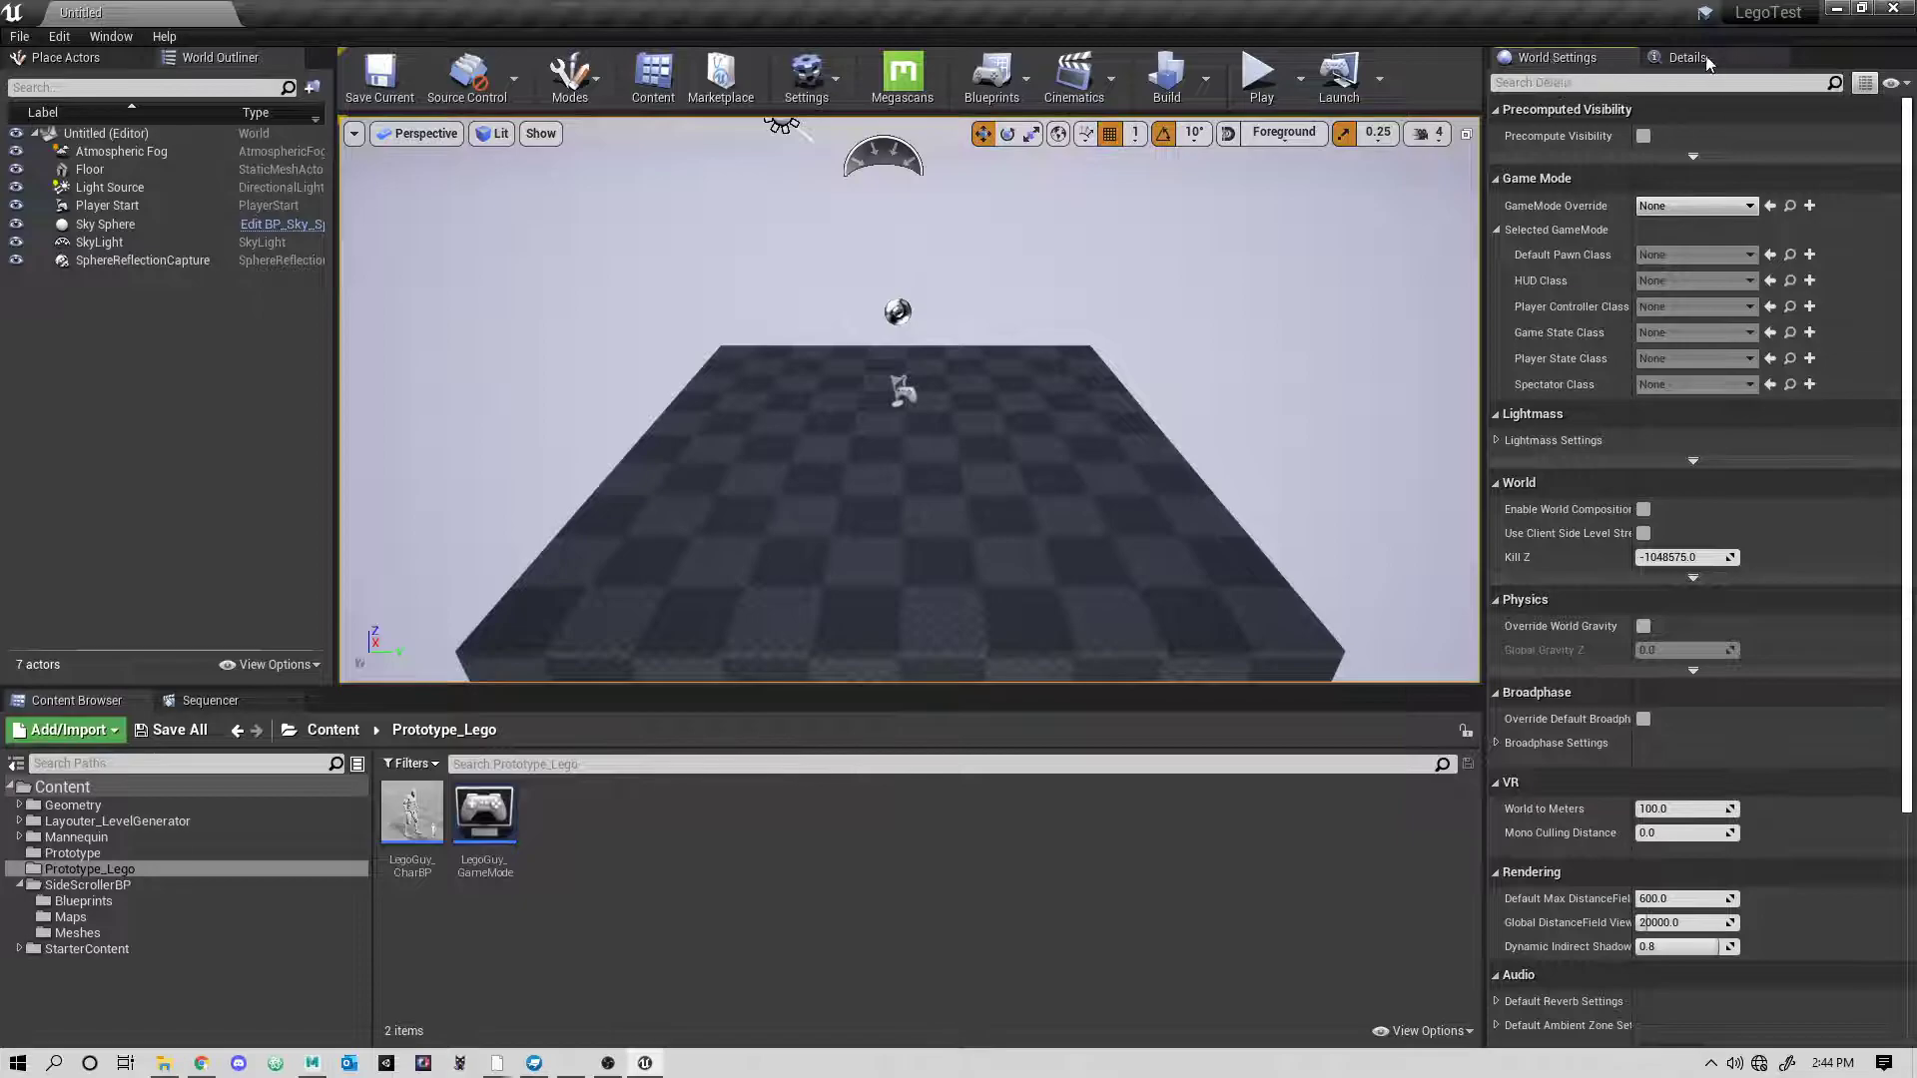
left_click(1688, 58)
- Select the Floor and scale it down along X to 0.25, making it a narrow strip
left_click(984, 499)
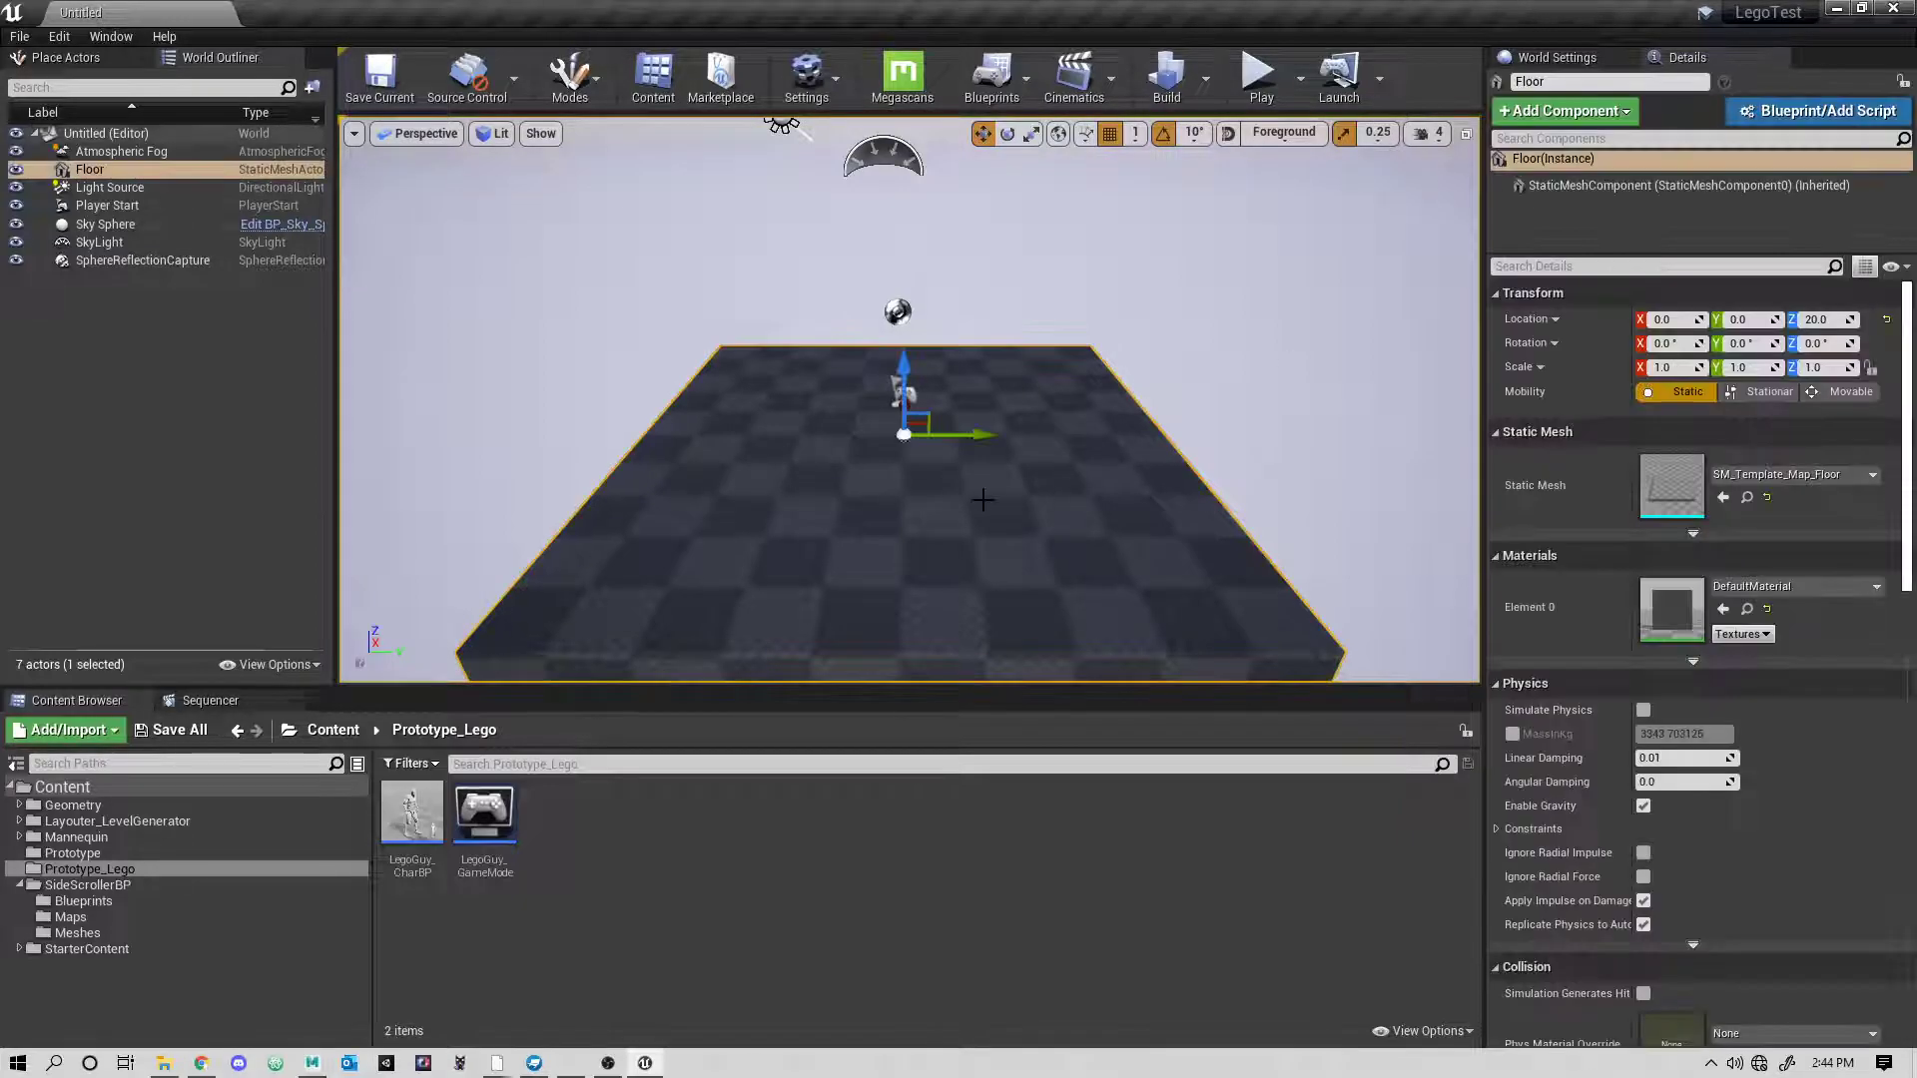
left_click(1681, 368)
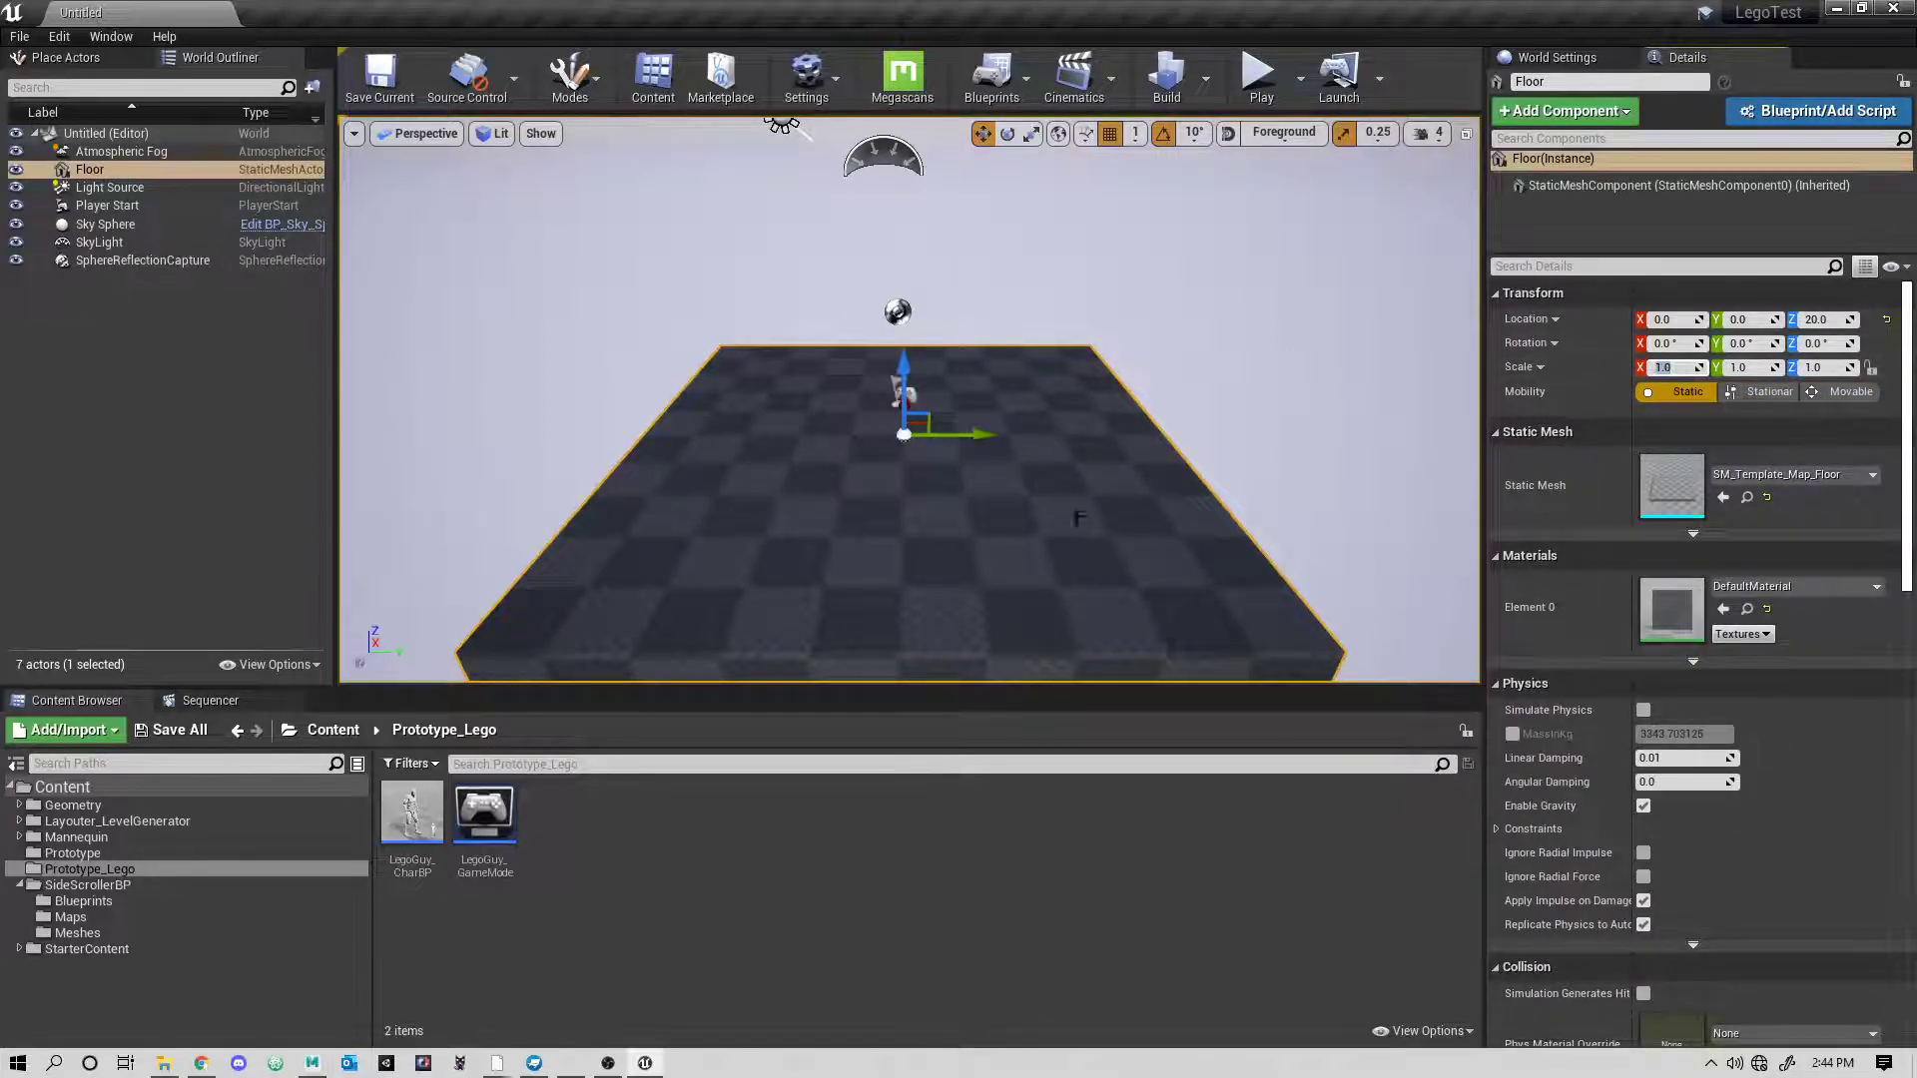
left_click_drag(1075, 518, 784, 445, "alt")
key("space")
key("space")
left_click_drag(1001, 456, 938, 456)
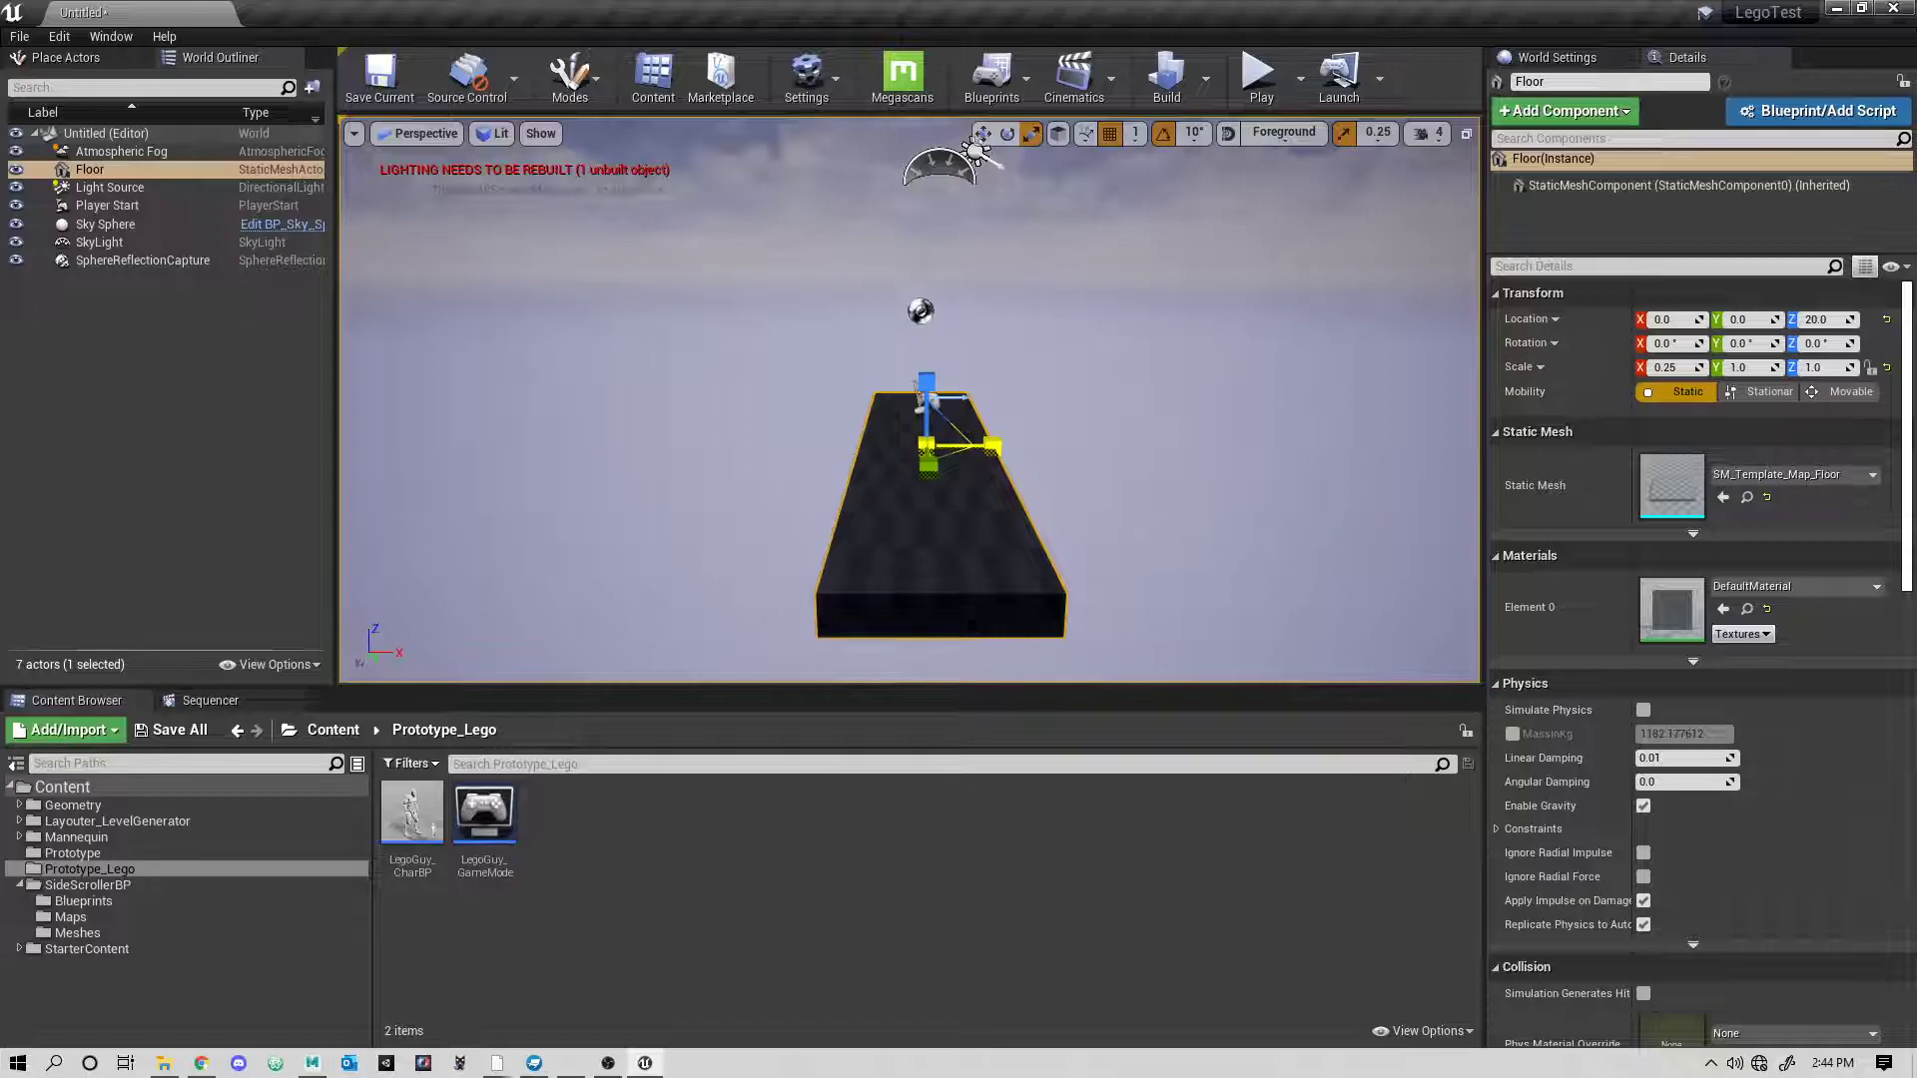
left_click(1679, 369)
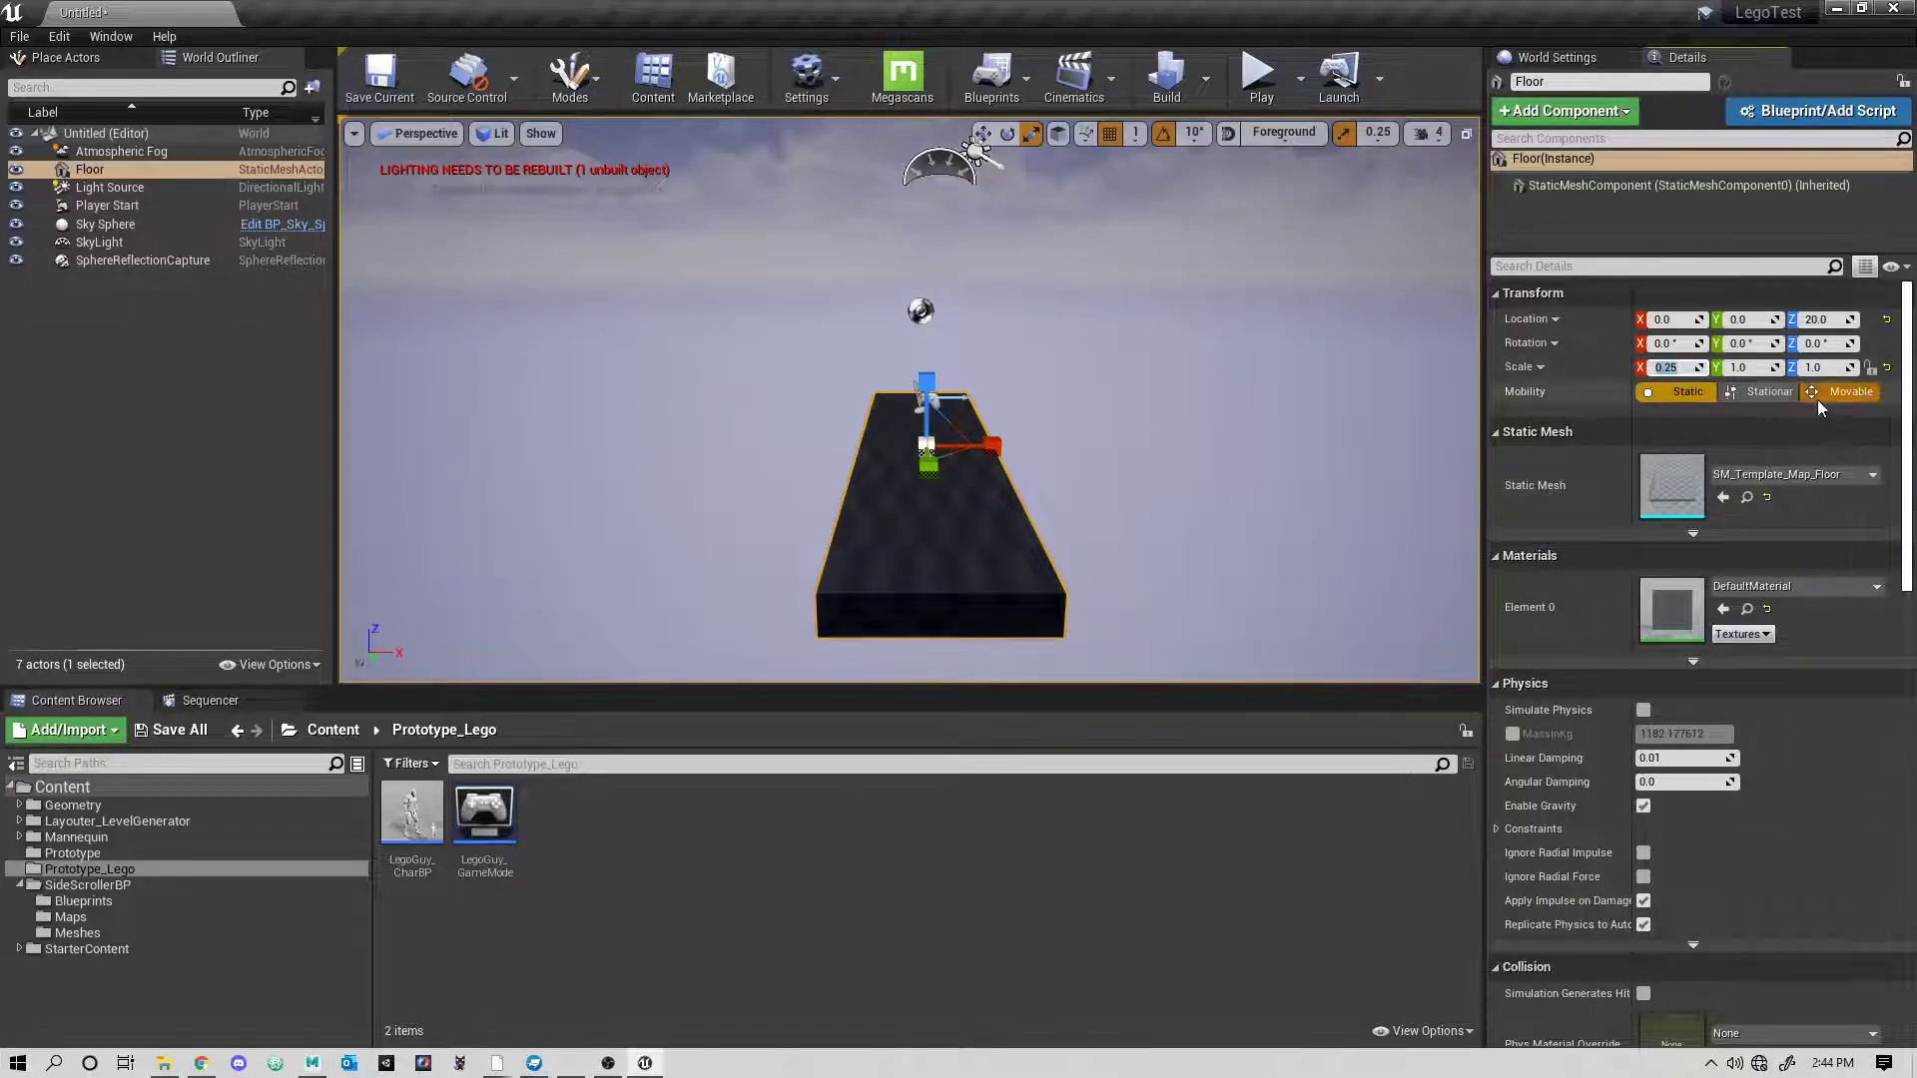
- Set the Floor's X scale to 0.1 and stretch it along Y to a scale of 1.25
key("Return")
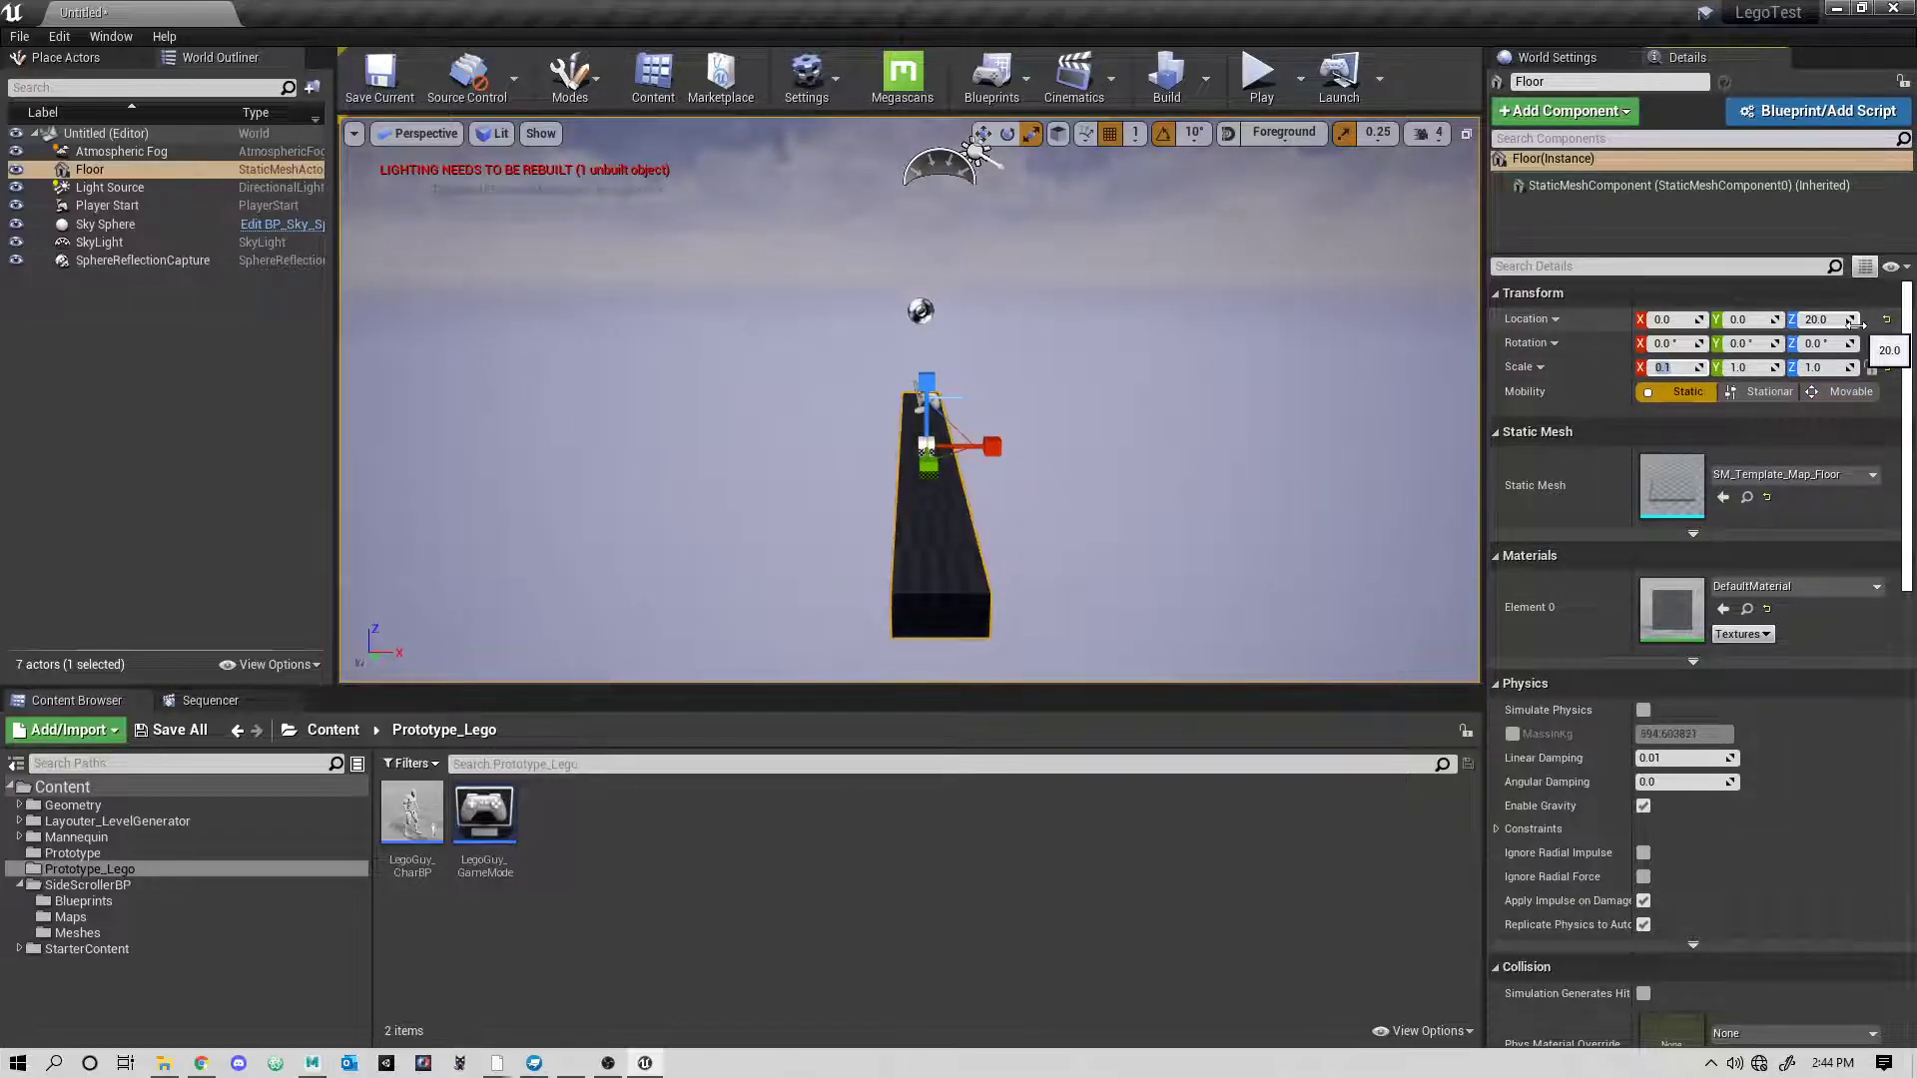
left_click_drag(928, 464, 929, 480)
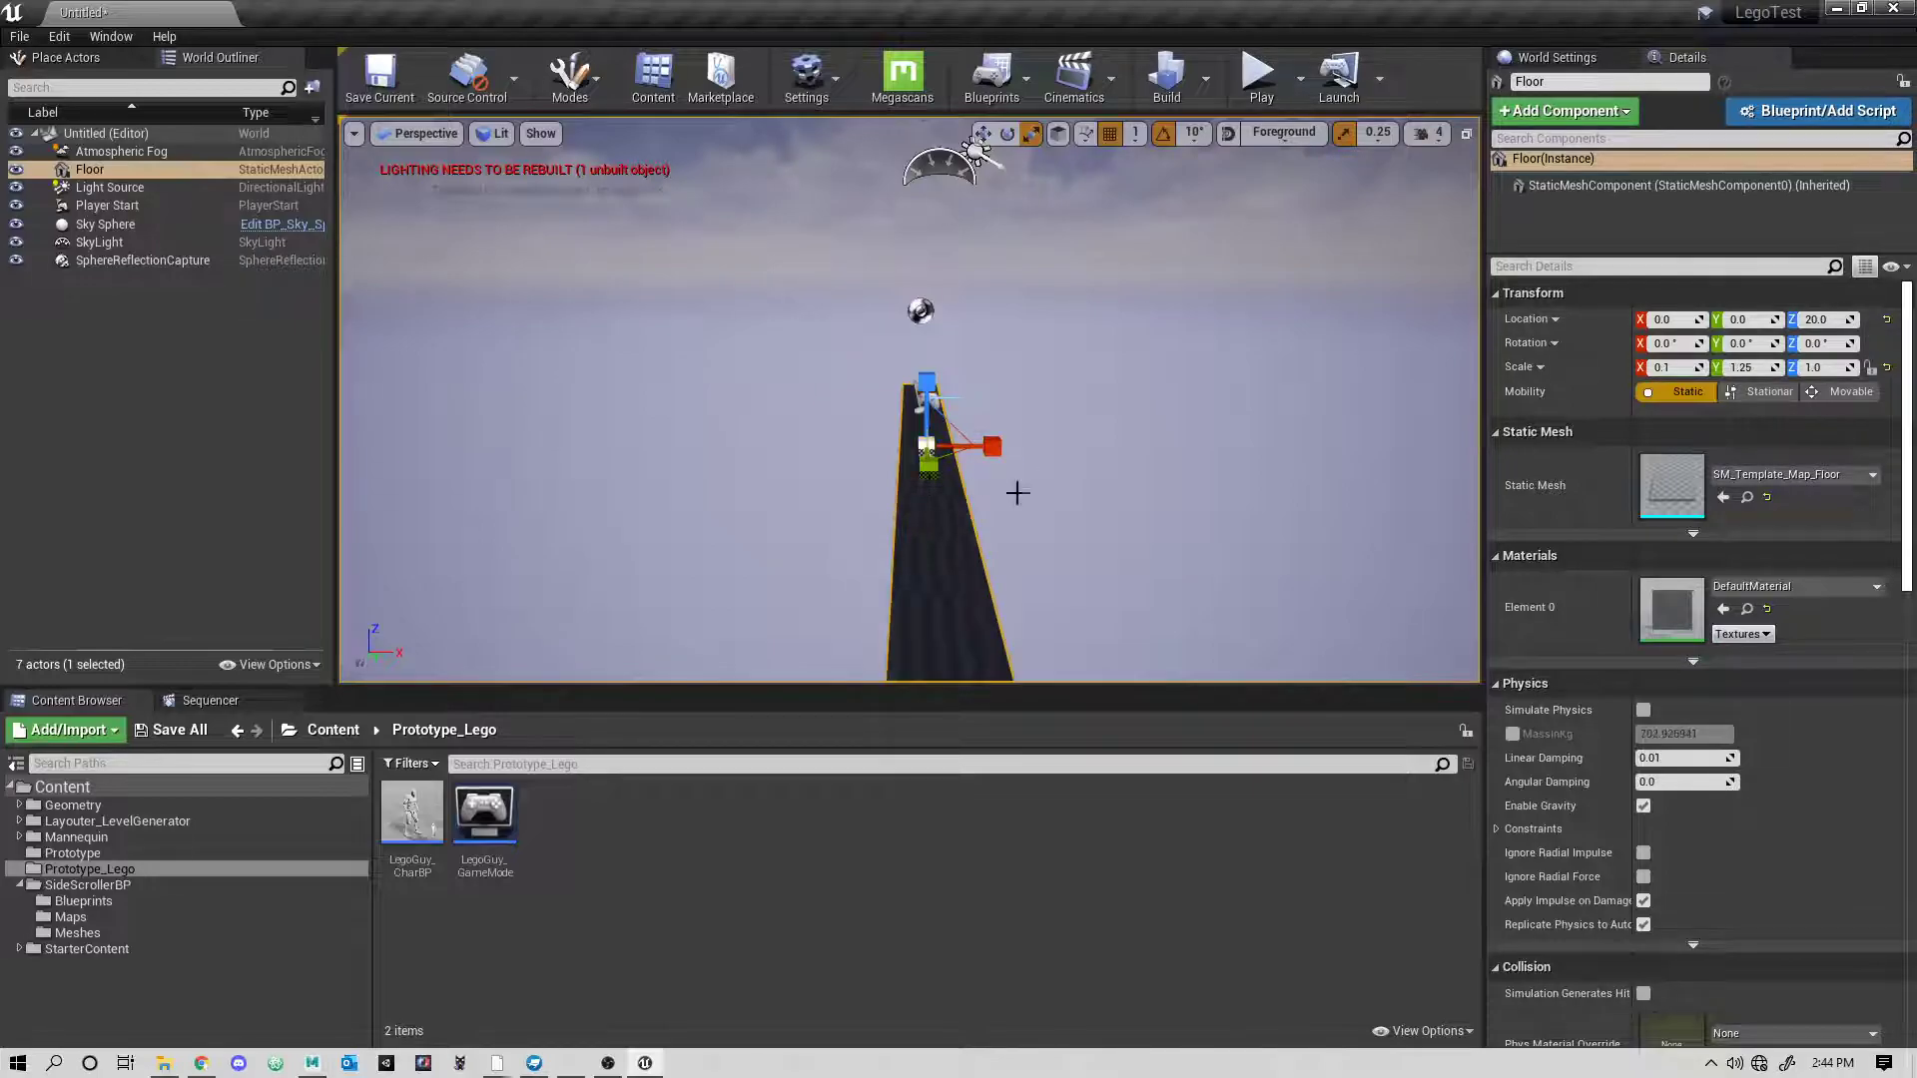
left_click_drag(1081, 485, 1248, 510, "alt")
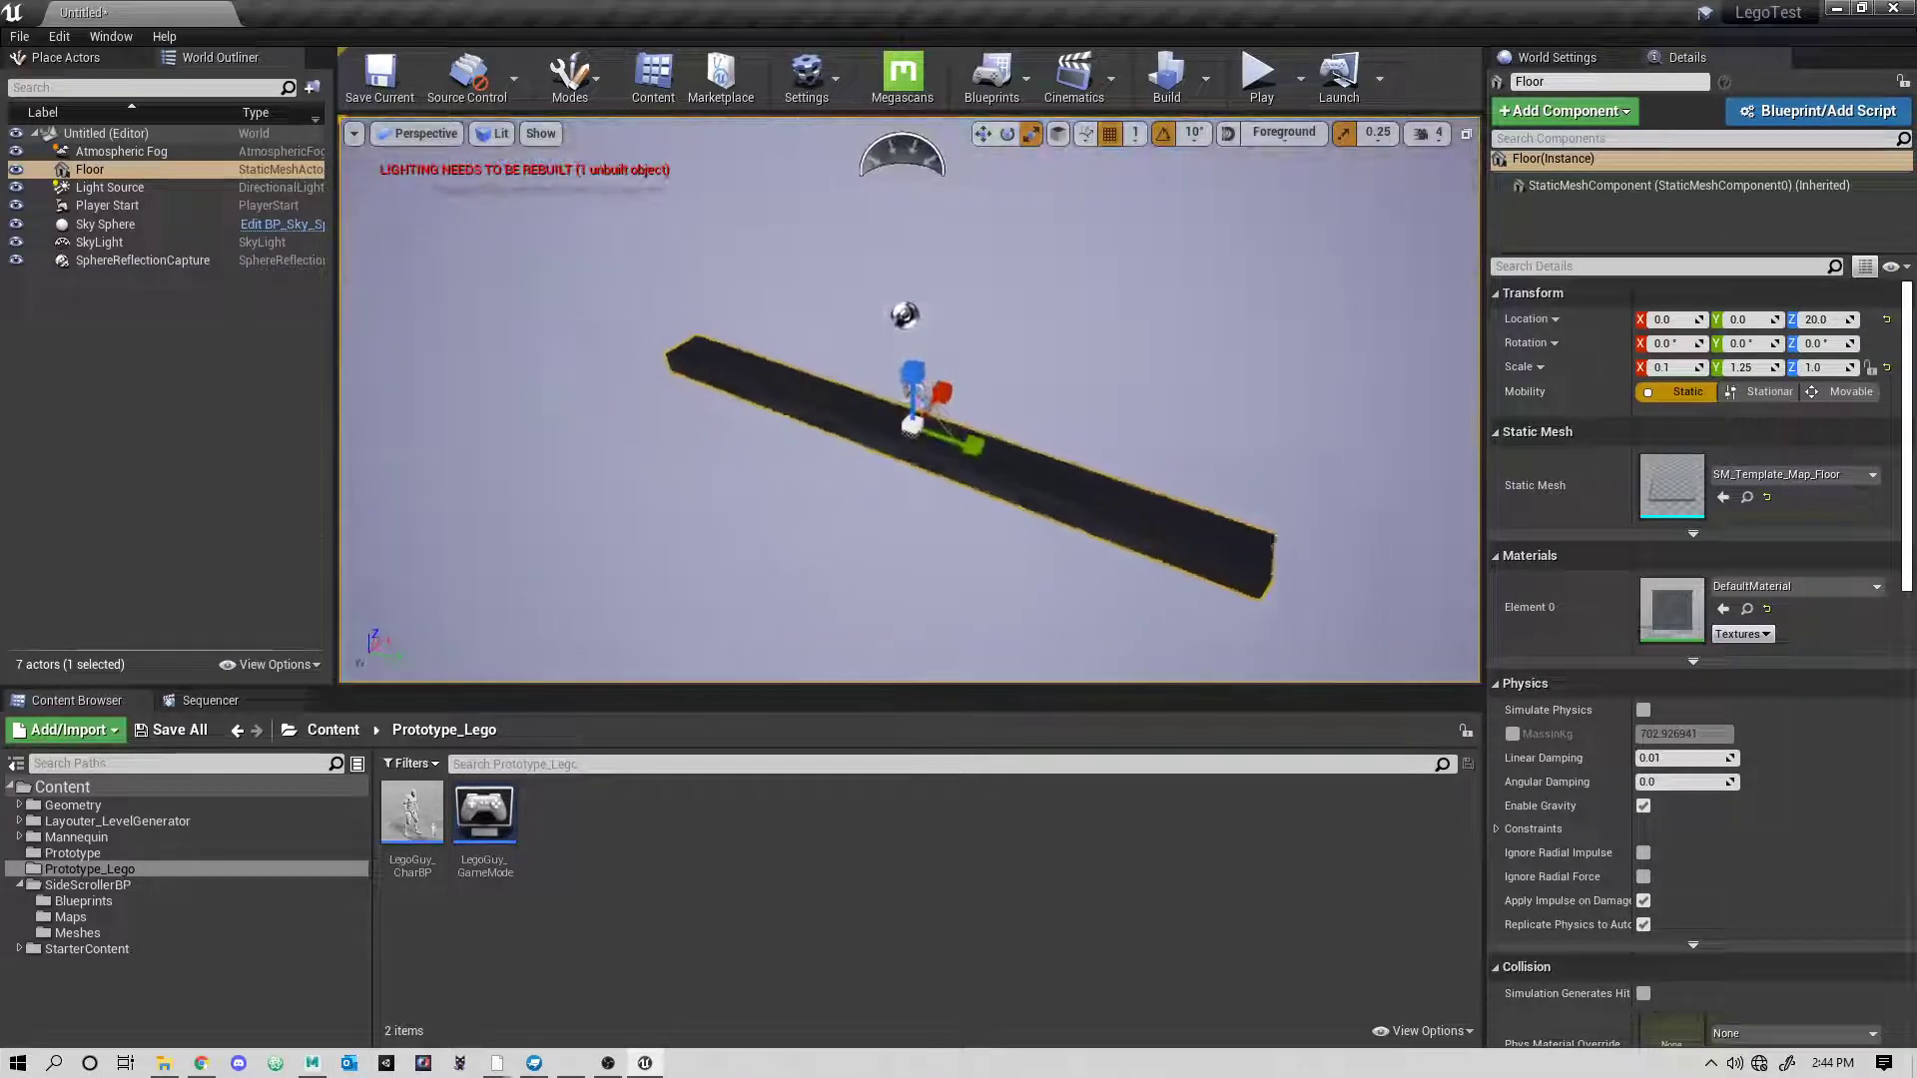
- Delete the Atmospheric Fog from the level
right_click_drag(1017, 492, 1017, 492)
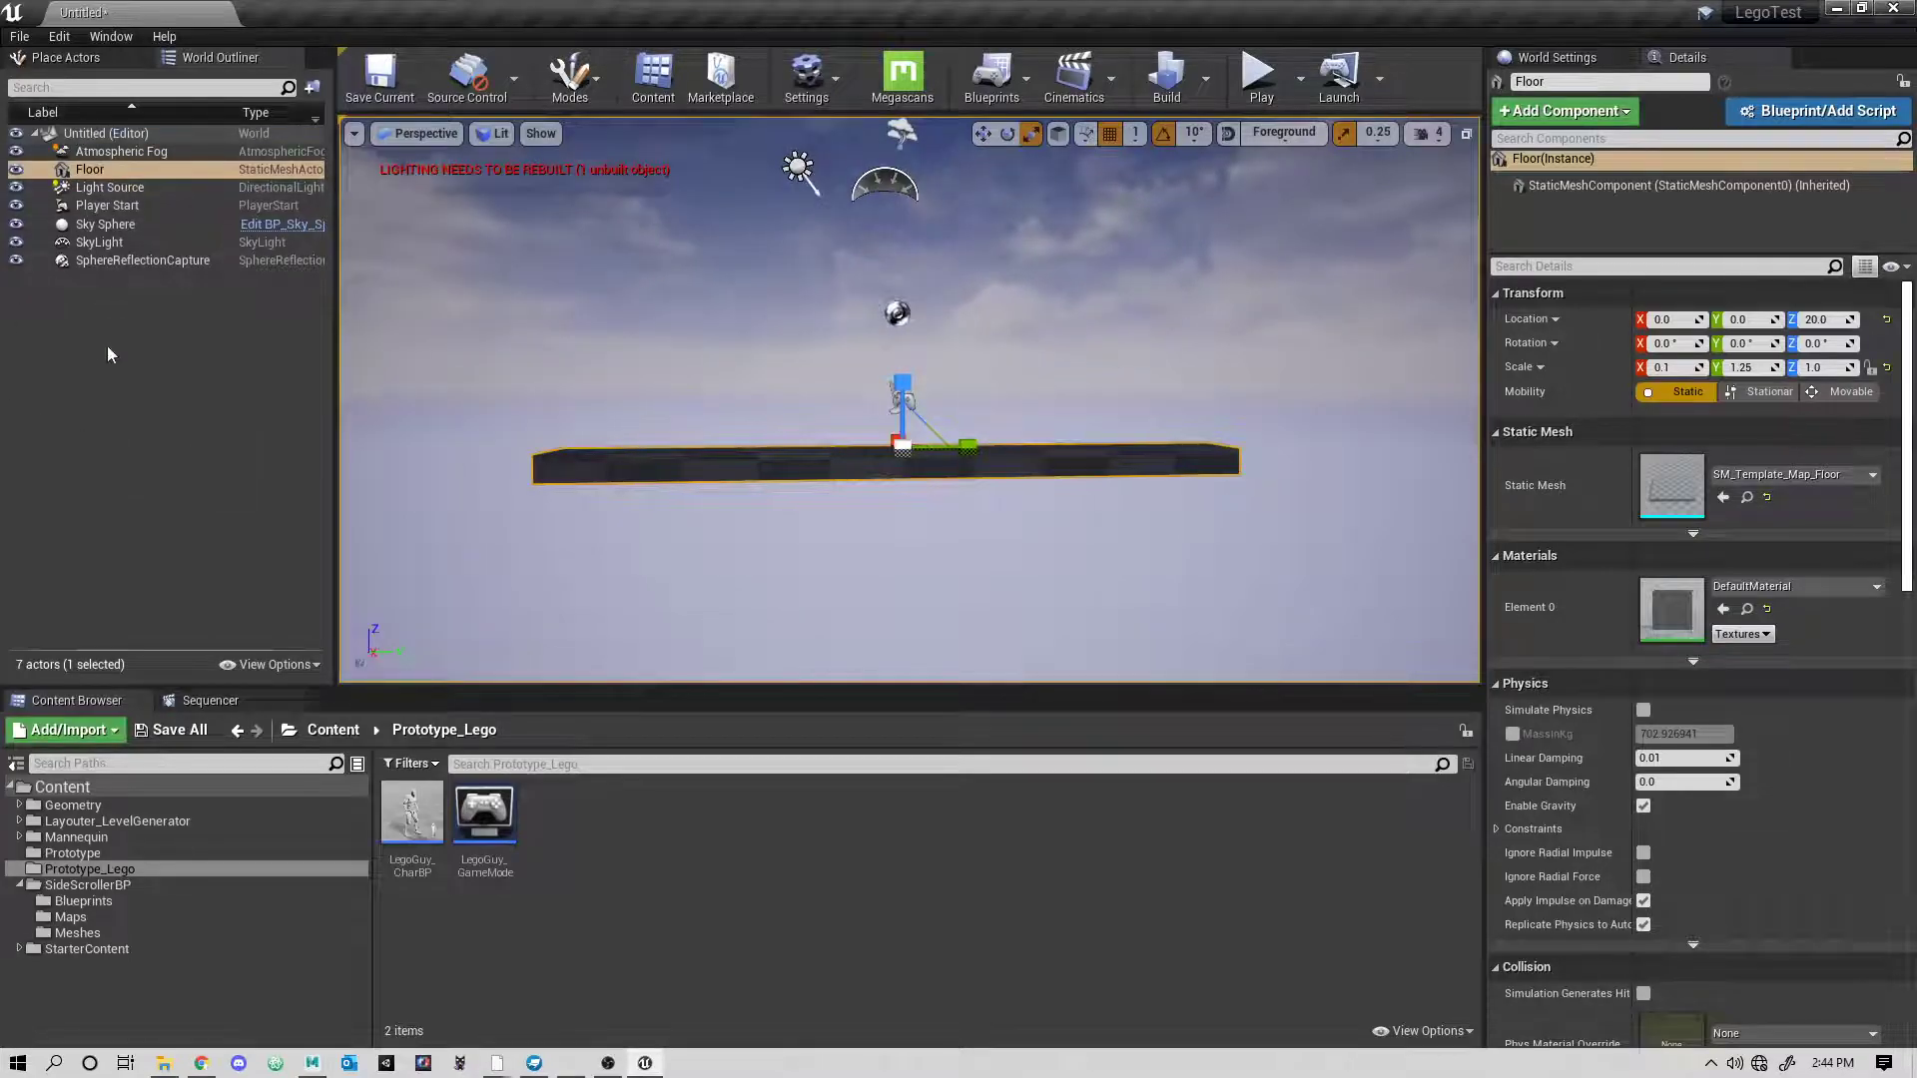
left_click(117, 152)
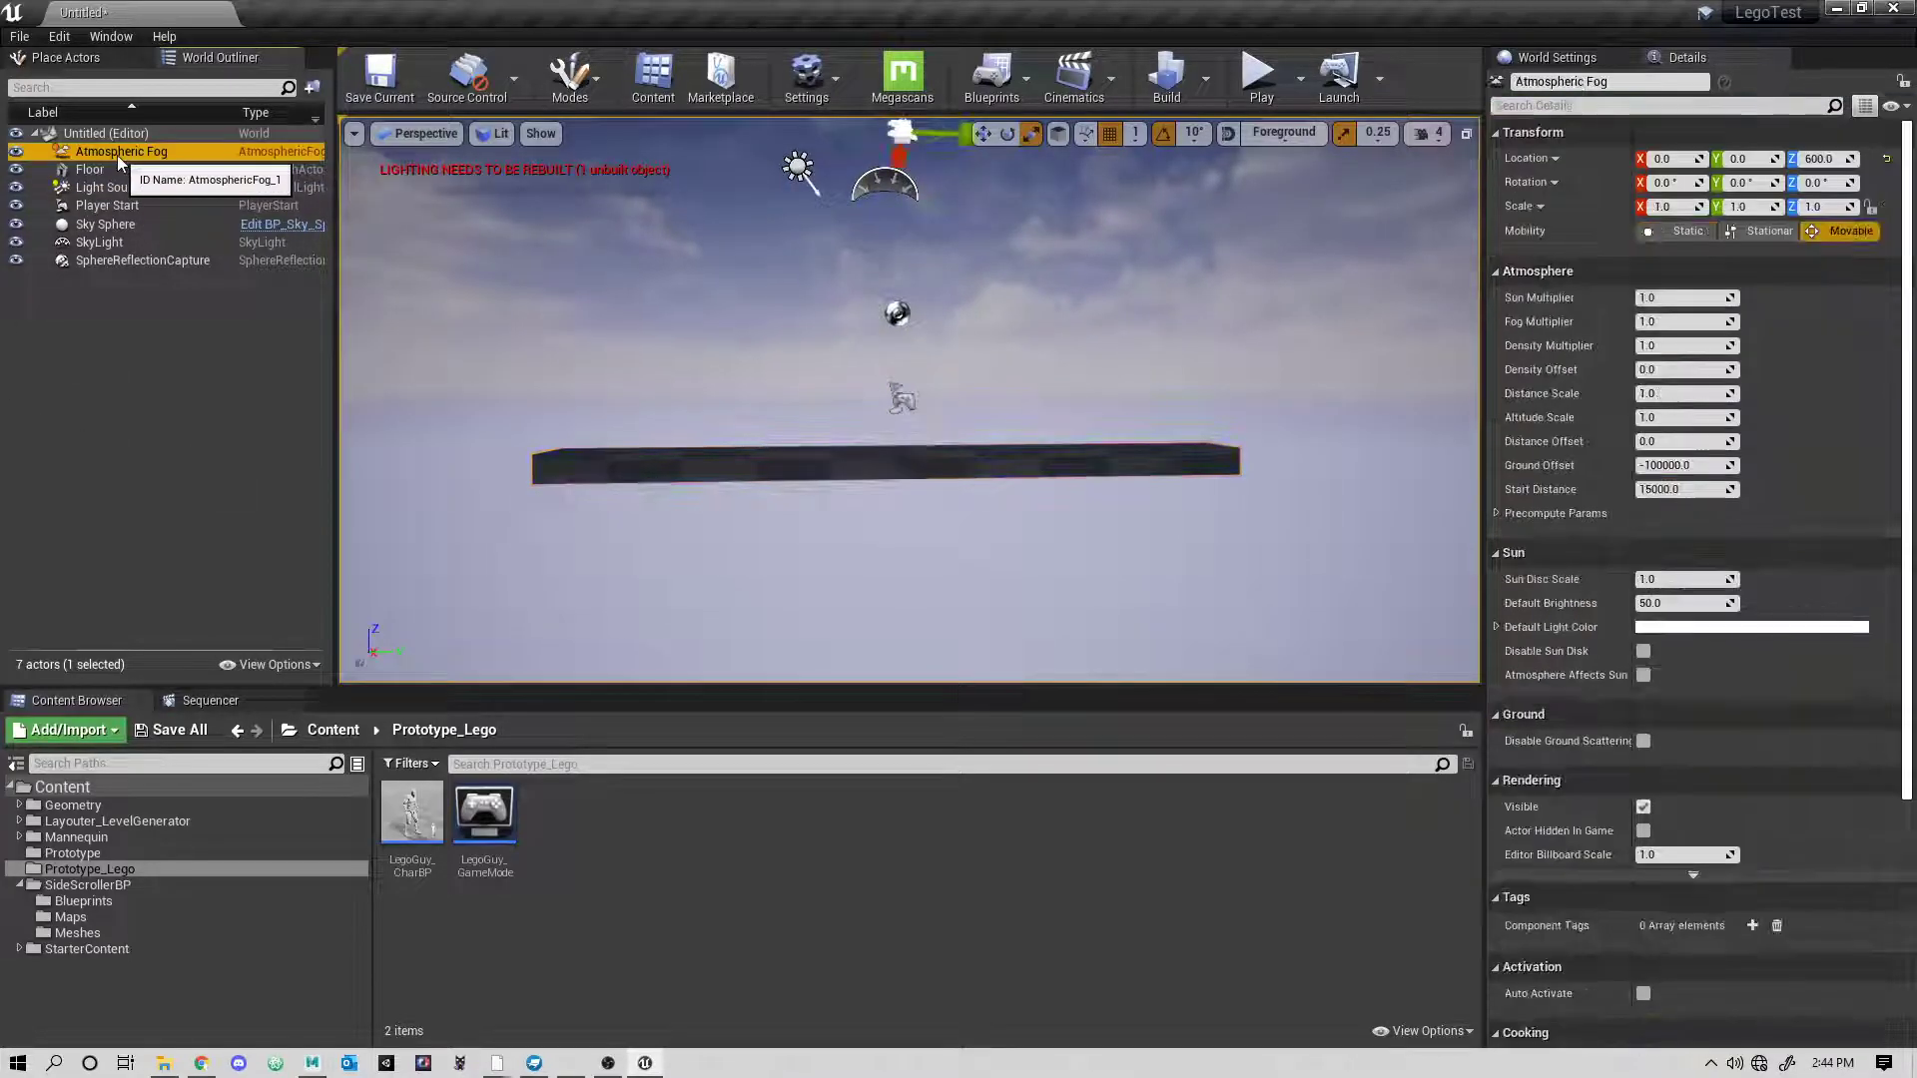
key("Delete")
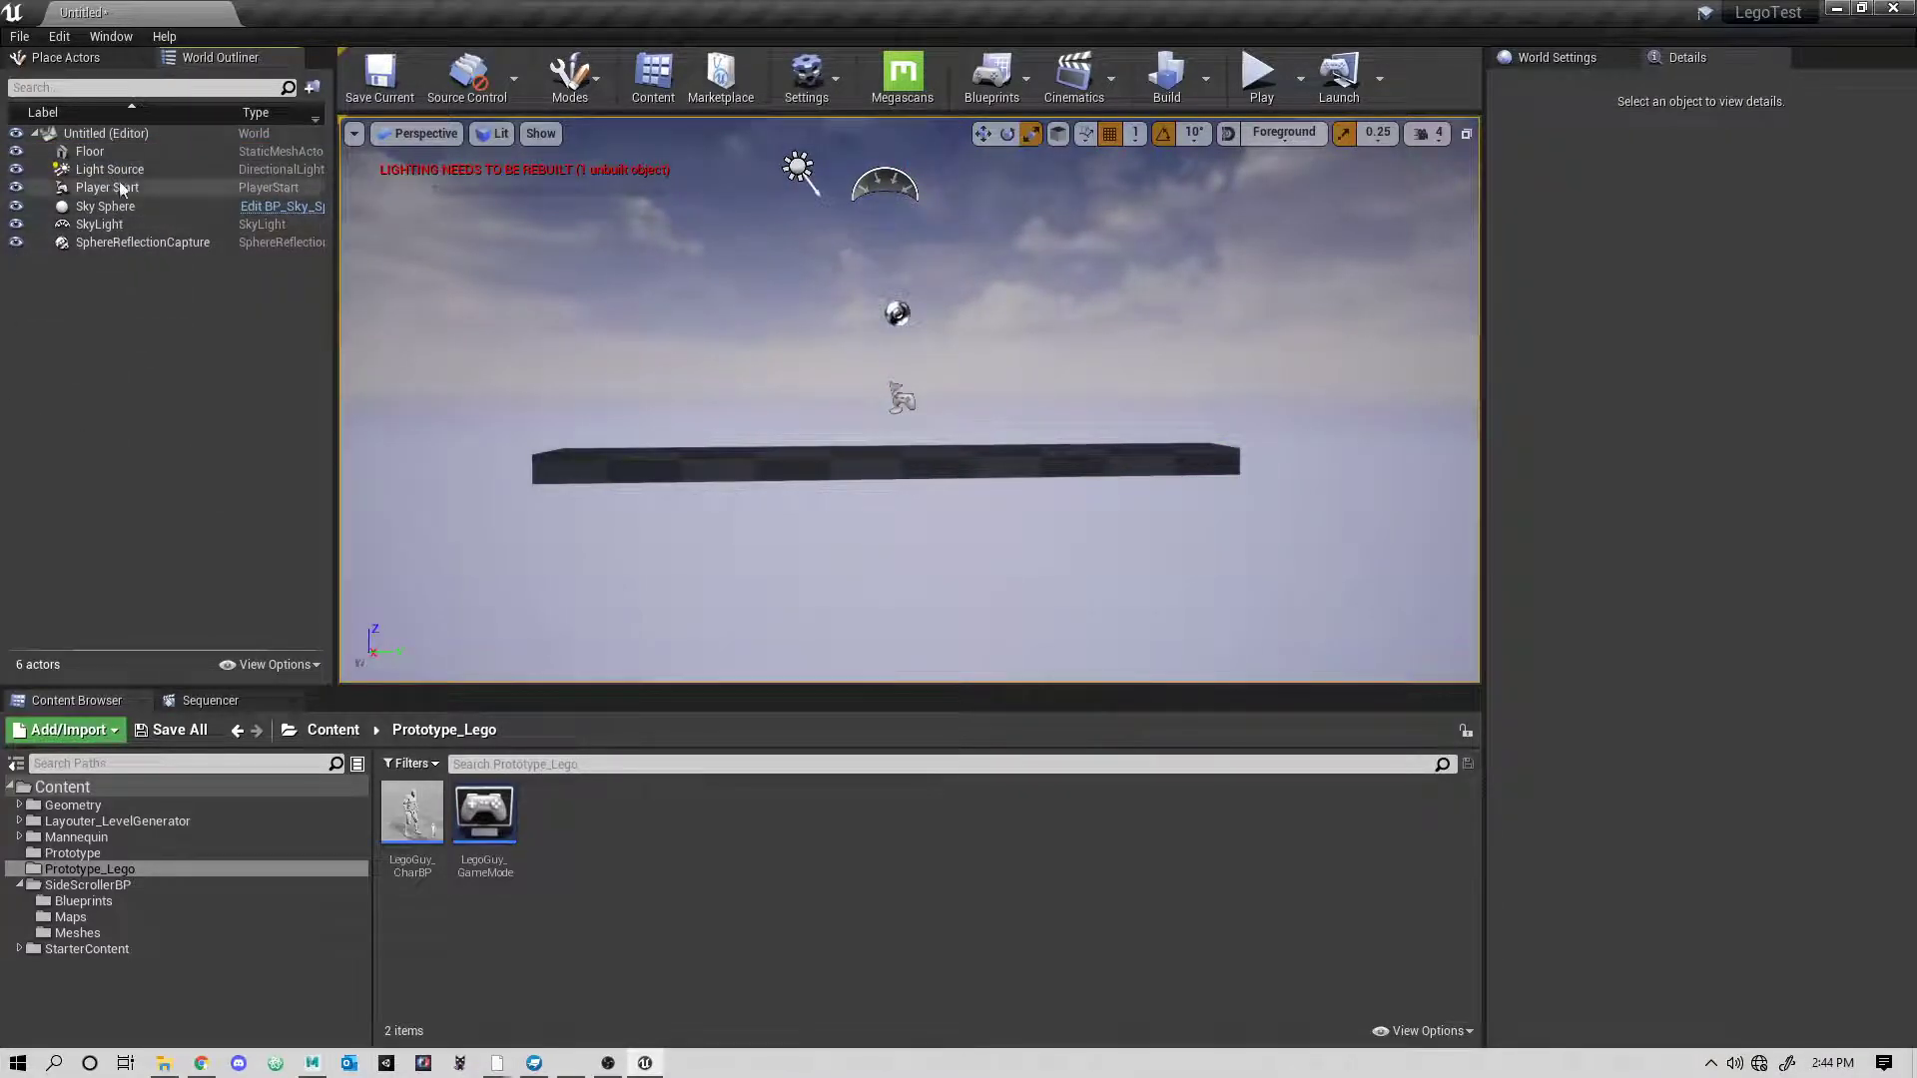
- Select the Floor and scale it up along Z to 11.0, turning the strip into a tall wall
right_click_drag(1155, 351, 1156, 351)
right_click_drag(1103, 436, 1103, 436)
left_click(1103, 435)
left_click_drag(920, 357, 920, 344)
left_click_drag(920, 358, 920, 358, "alt")
right_click_drag(920, 330, 919, 330)
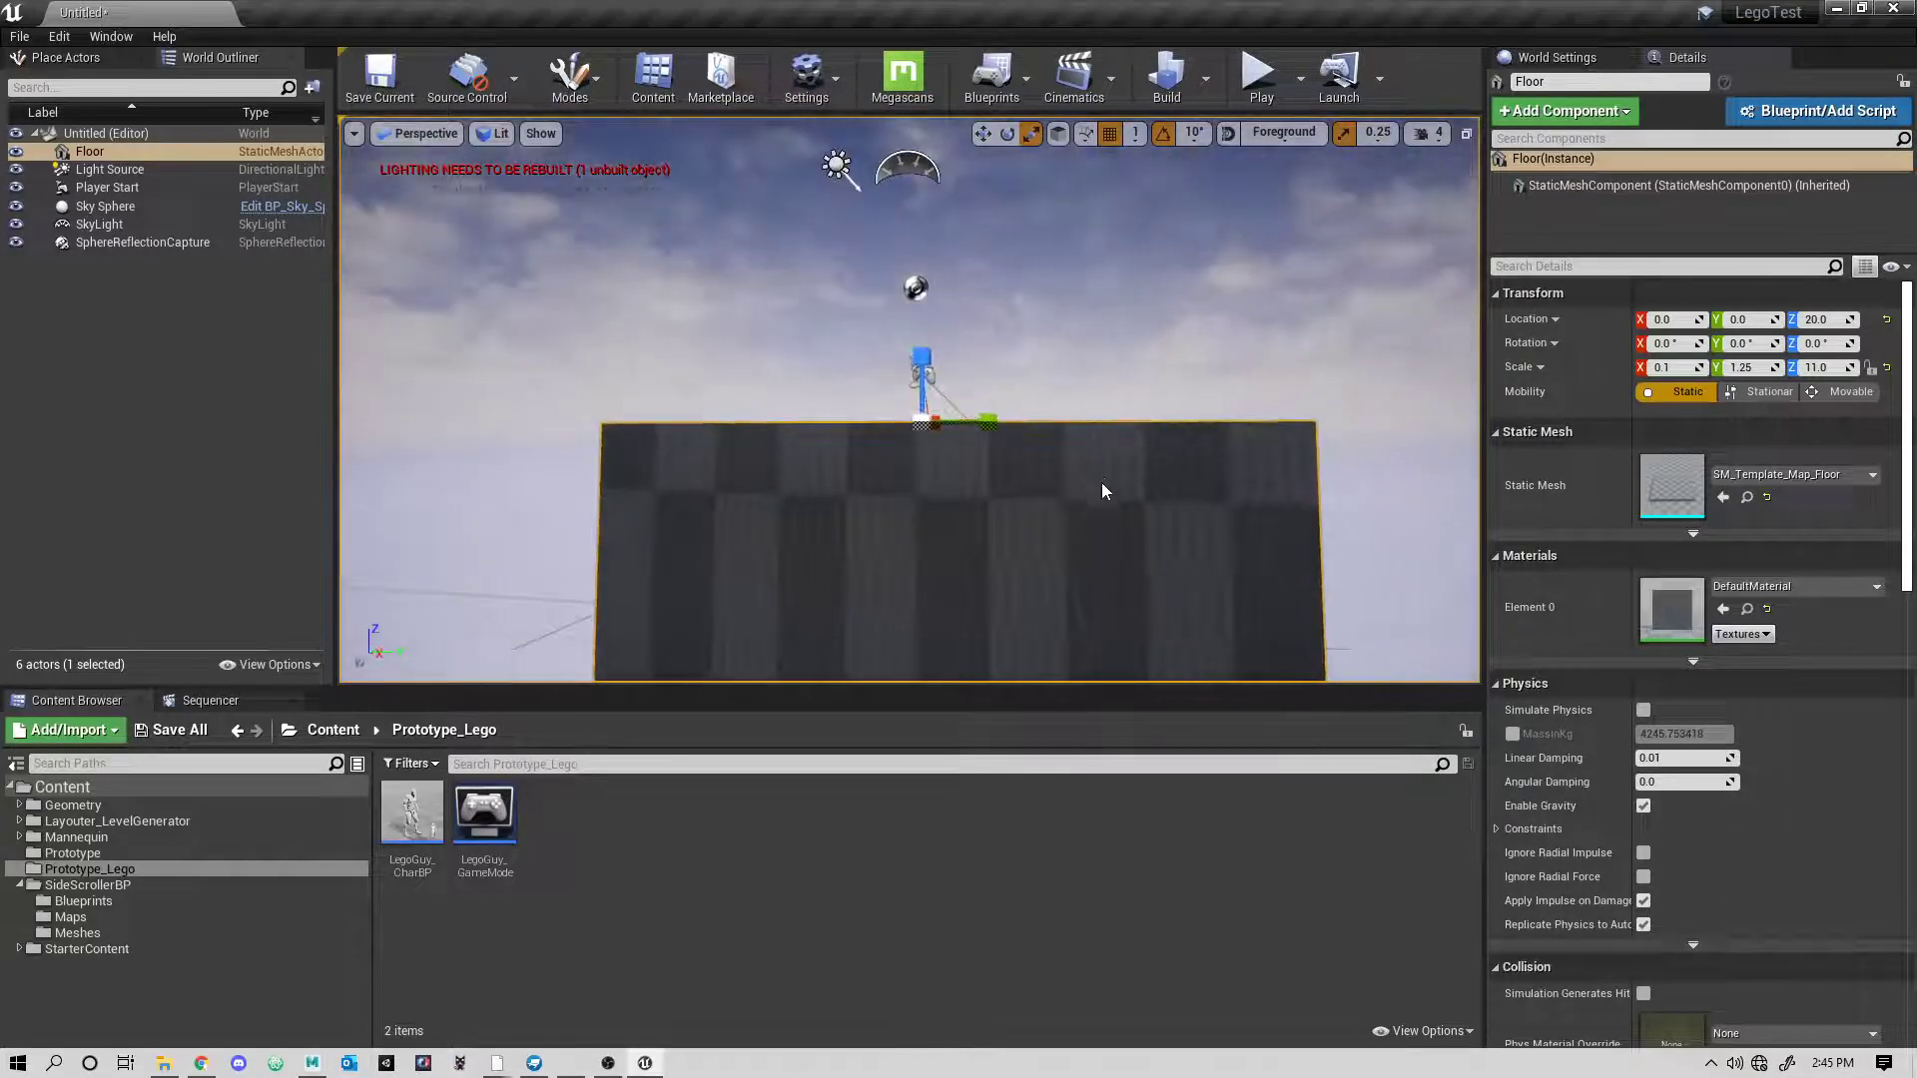
- Save the level as LegoGuy_Prototype_Map in the Prototype_Lego folder
left_click(19, 36)
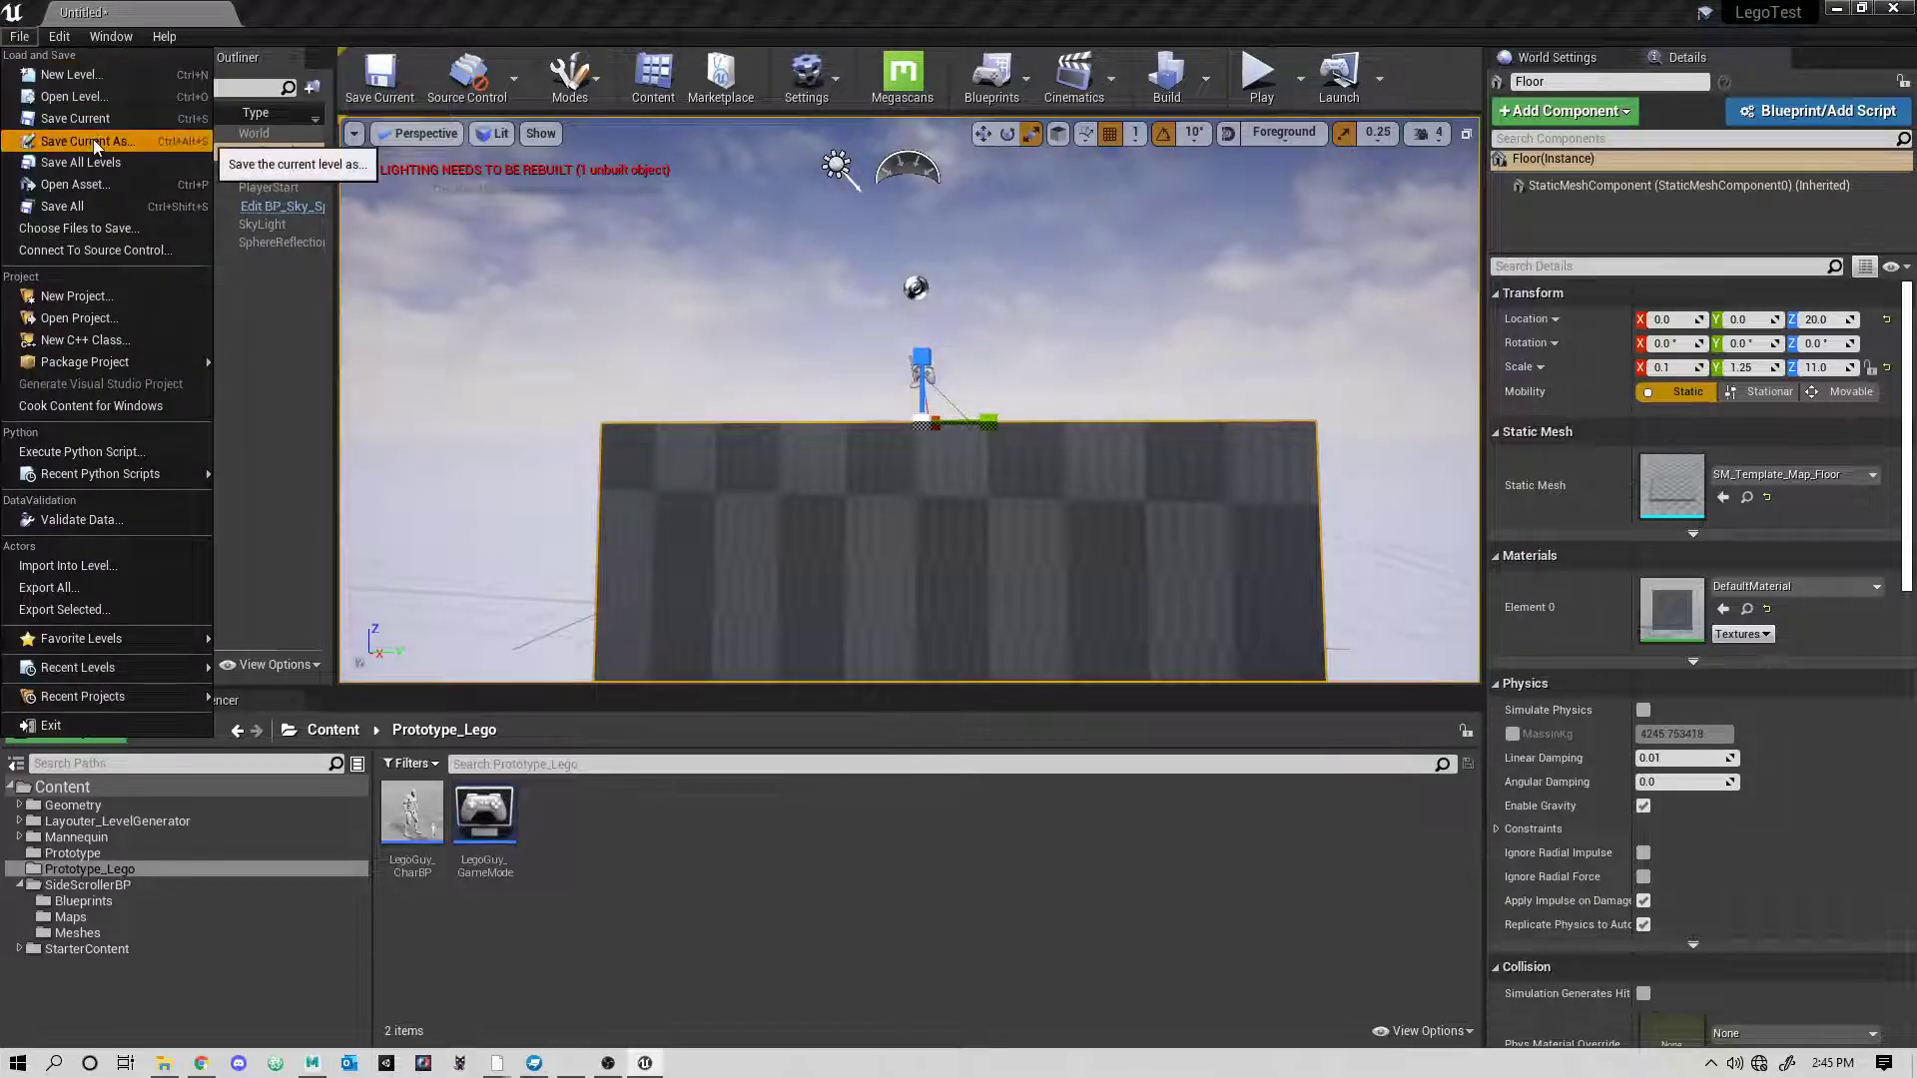
left_click(75, 141)
left_click(471, 335)
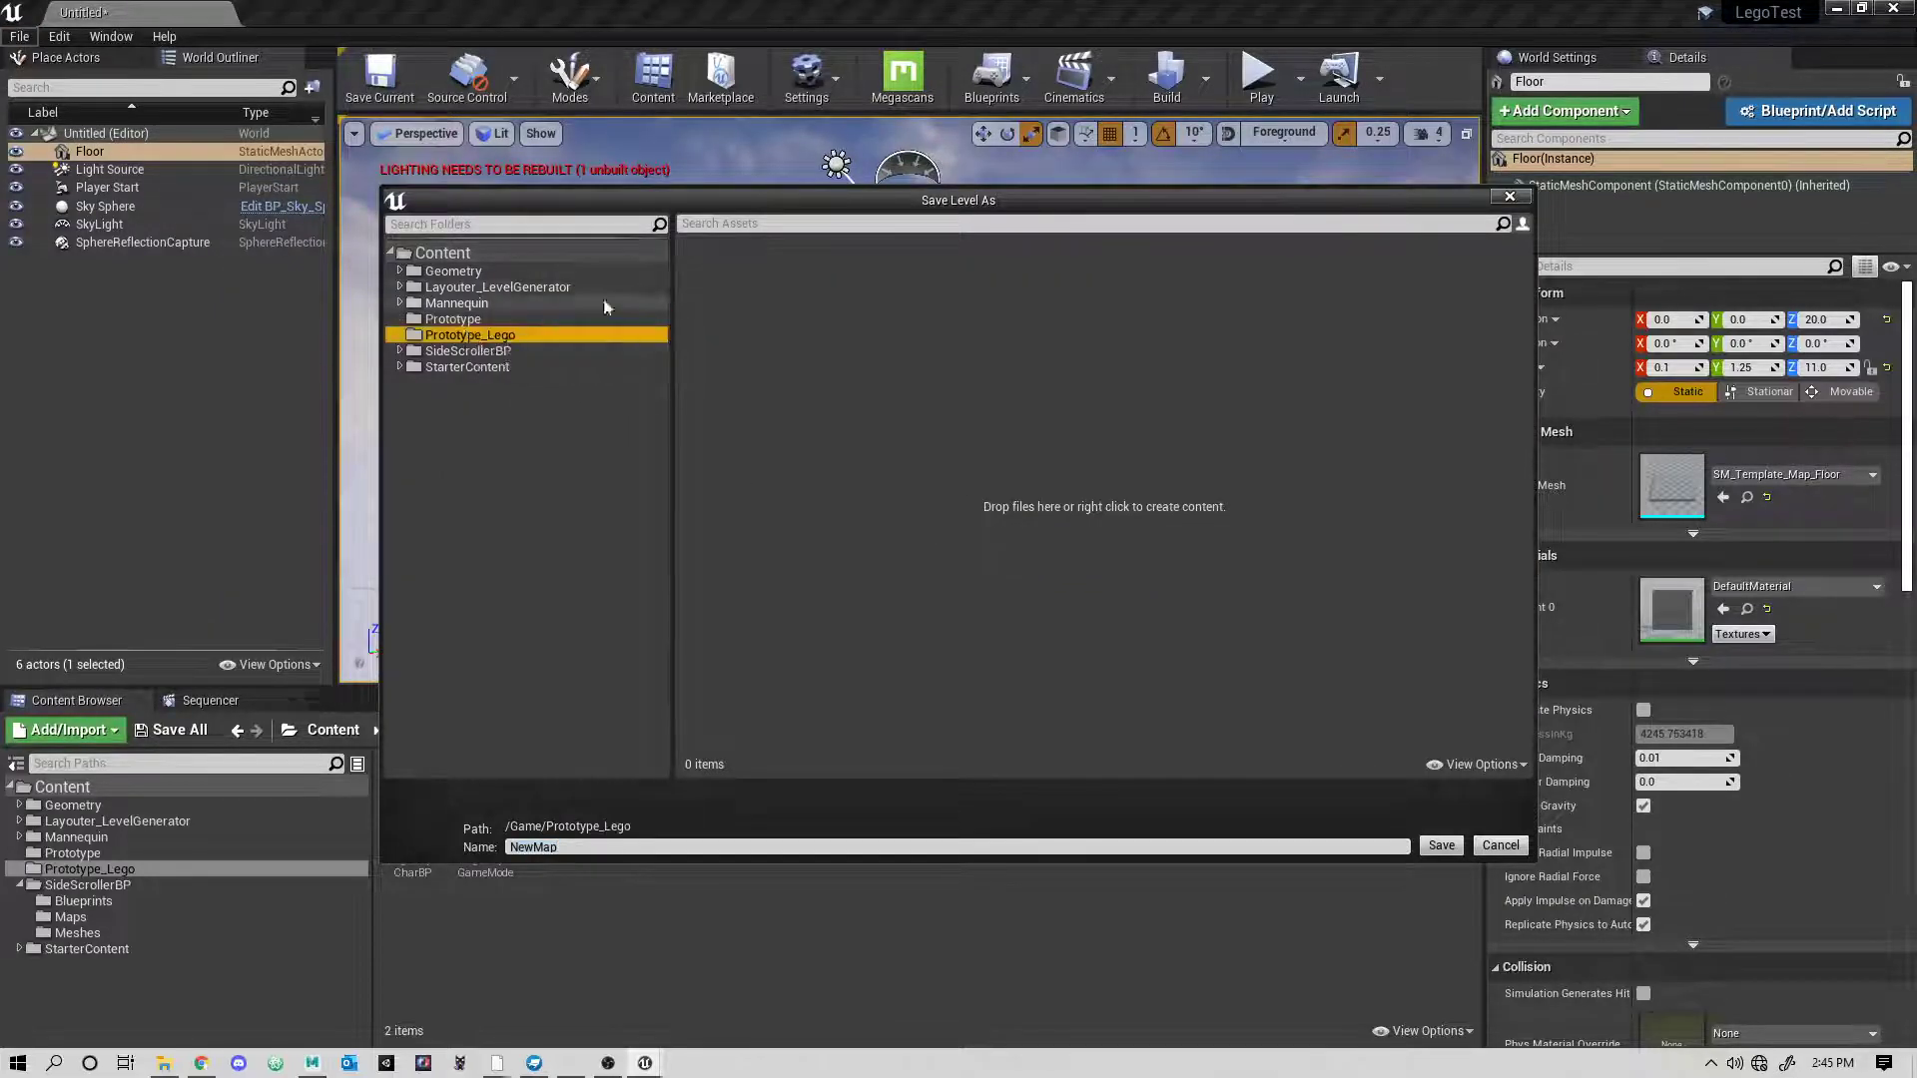
left_click(594, 848)
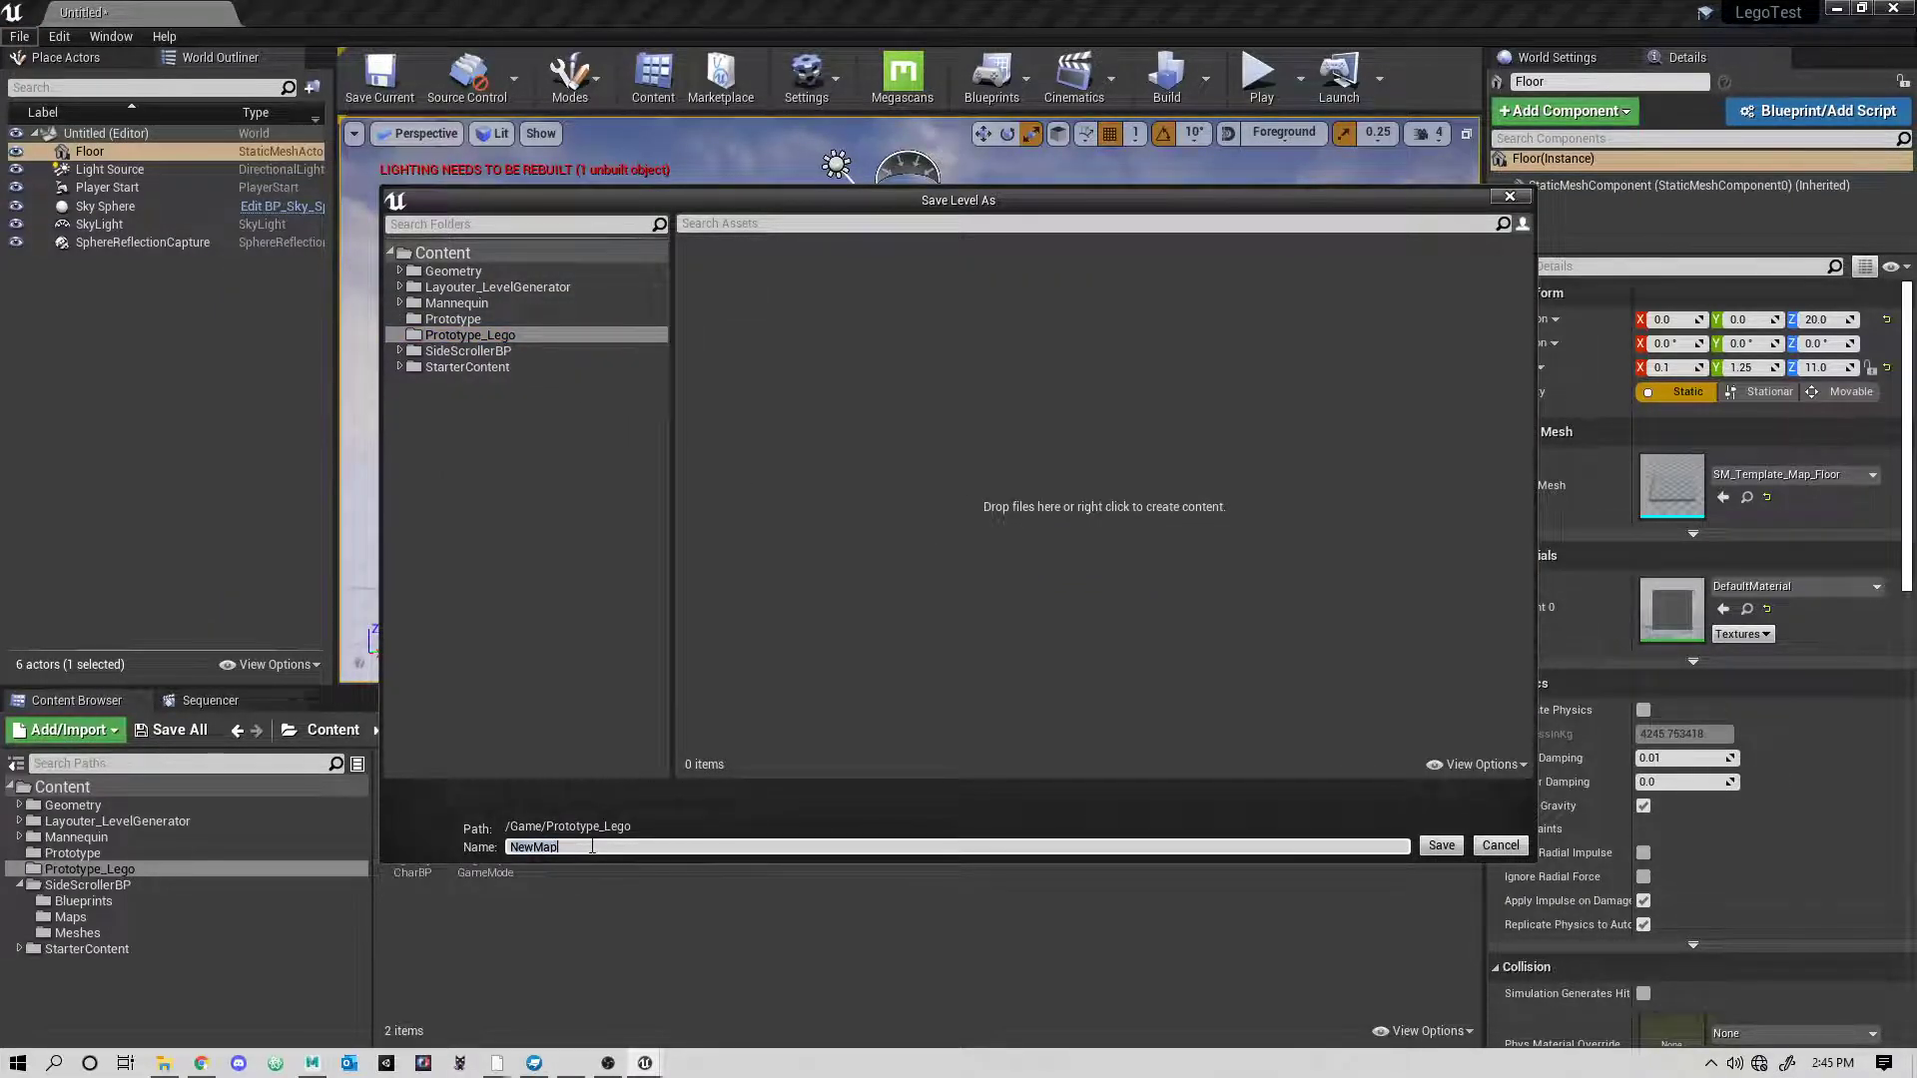
type("LegoGuy_Prototype_M")
key("Return")
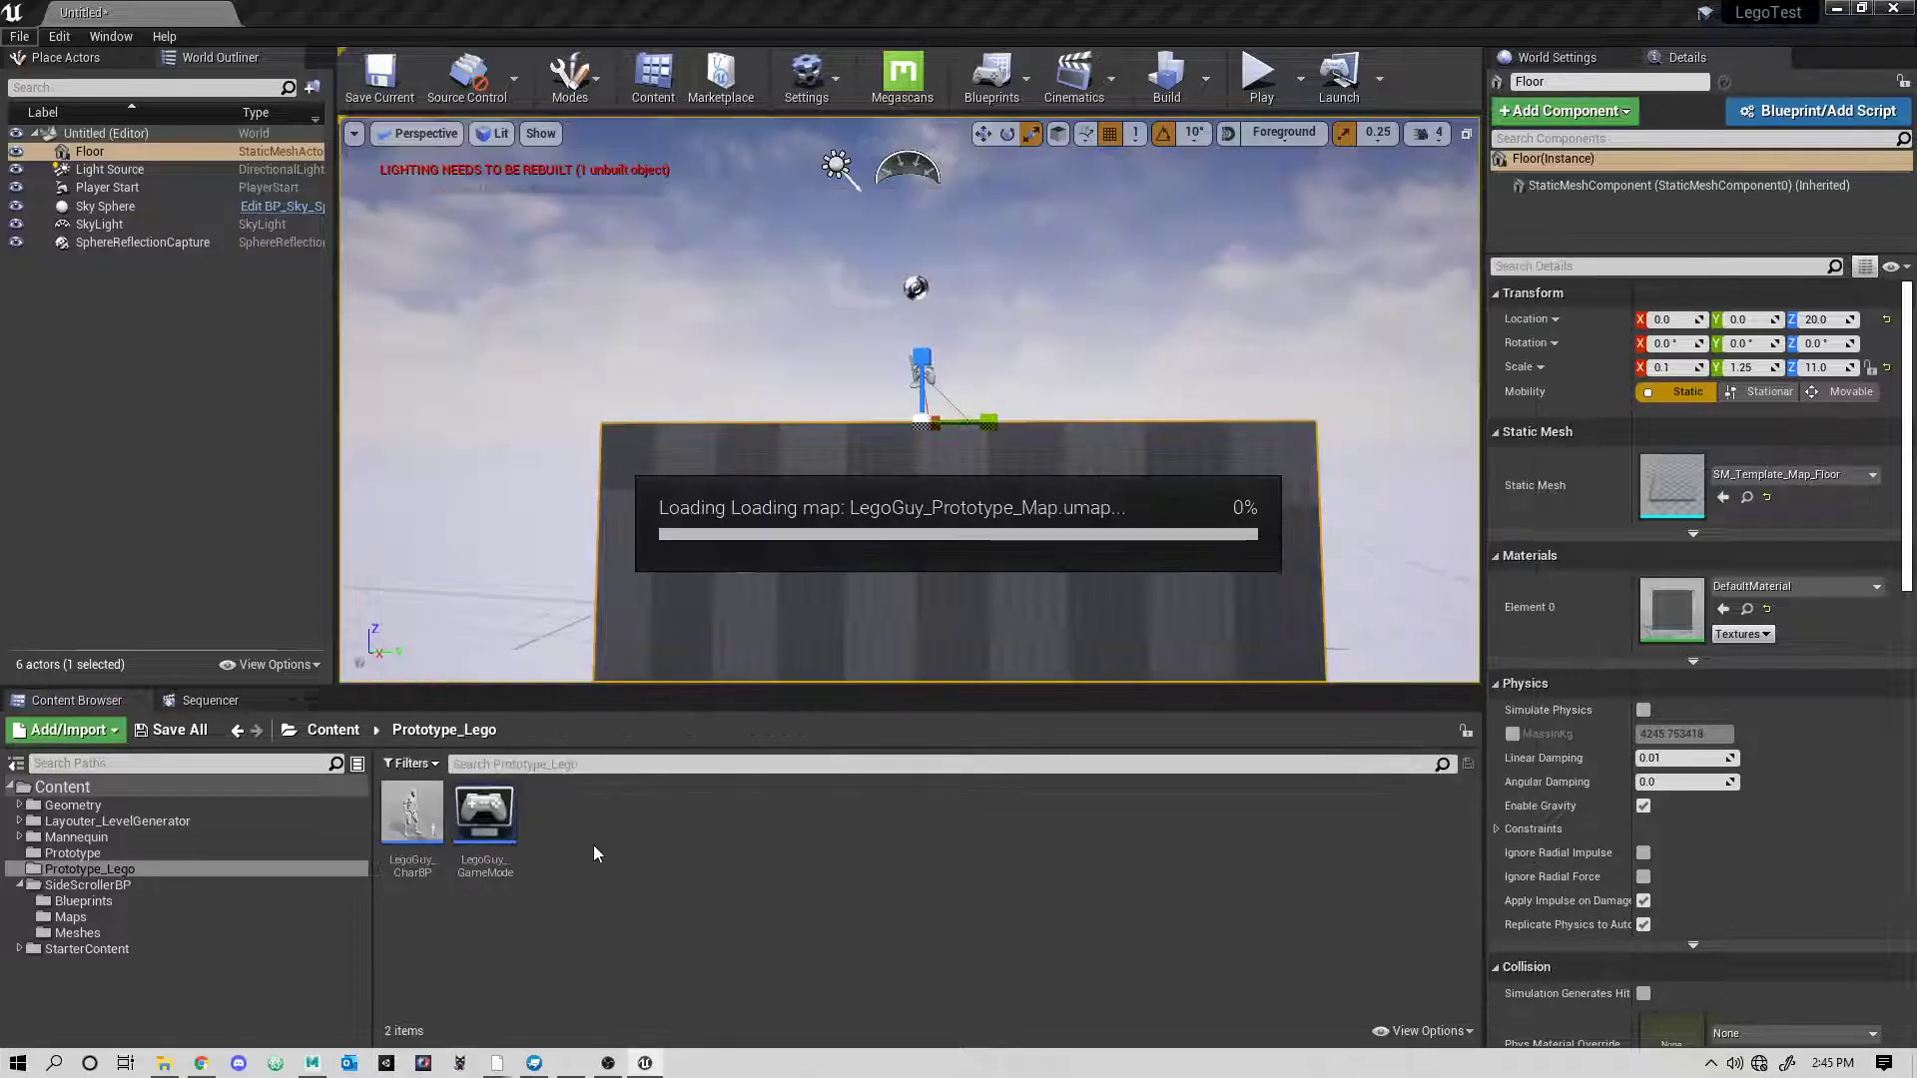
- Import LegoGuy_raw_SK.fbx from the LegoRig_Anim folder into Prototype_Lego as a skeletal mesh with no existing skeleton assigned
left_click_drag(909, 400, 964, 424, "alt")
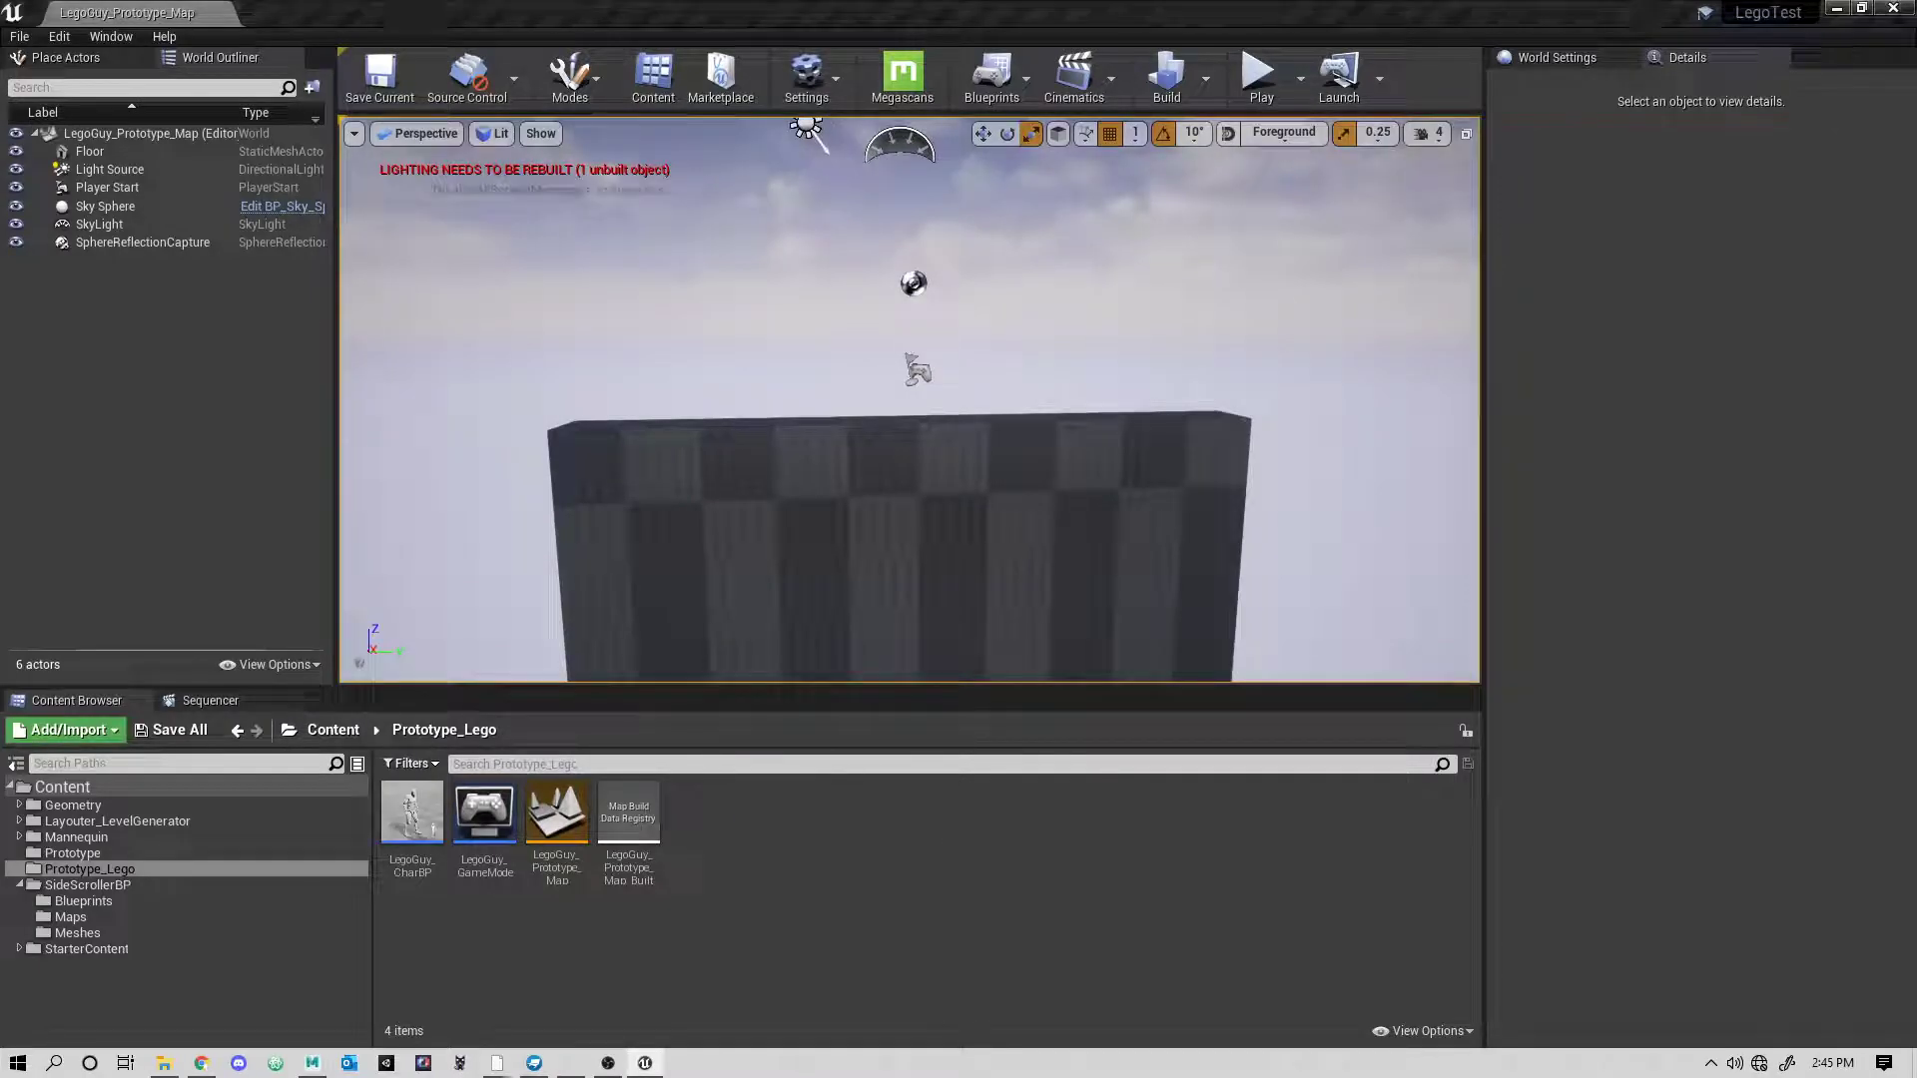
left_click_drag(1916, 78, 1340, 78)
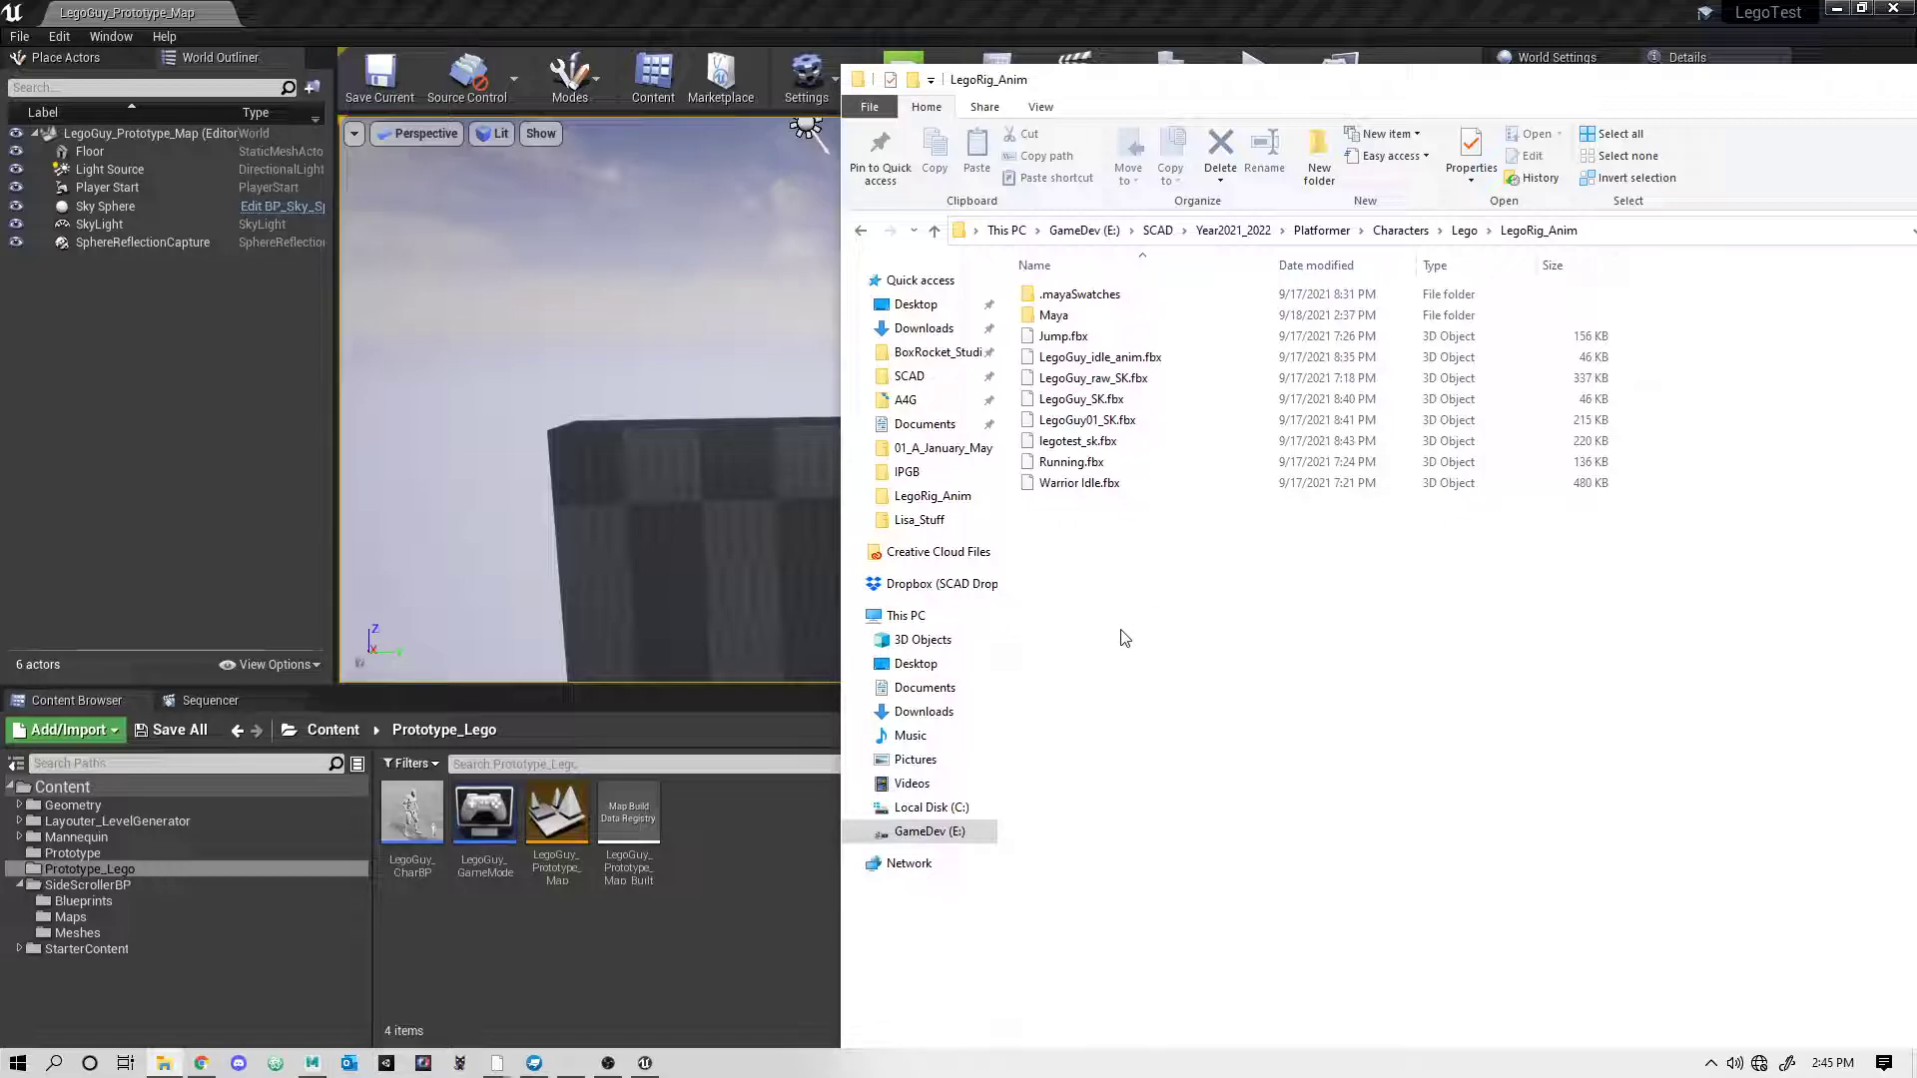
left_click(1033, 384)
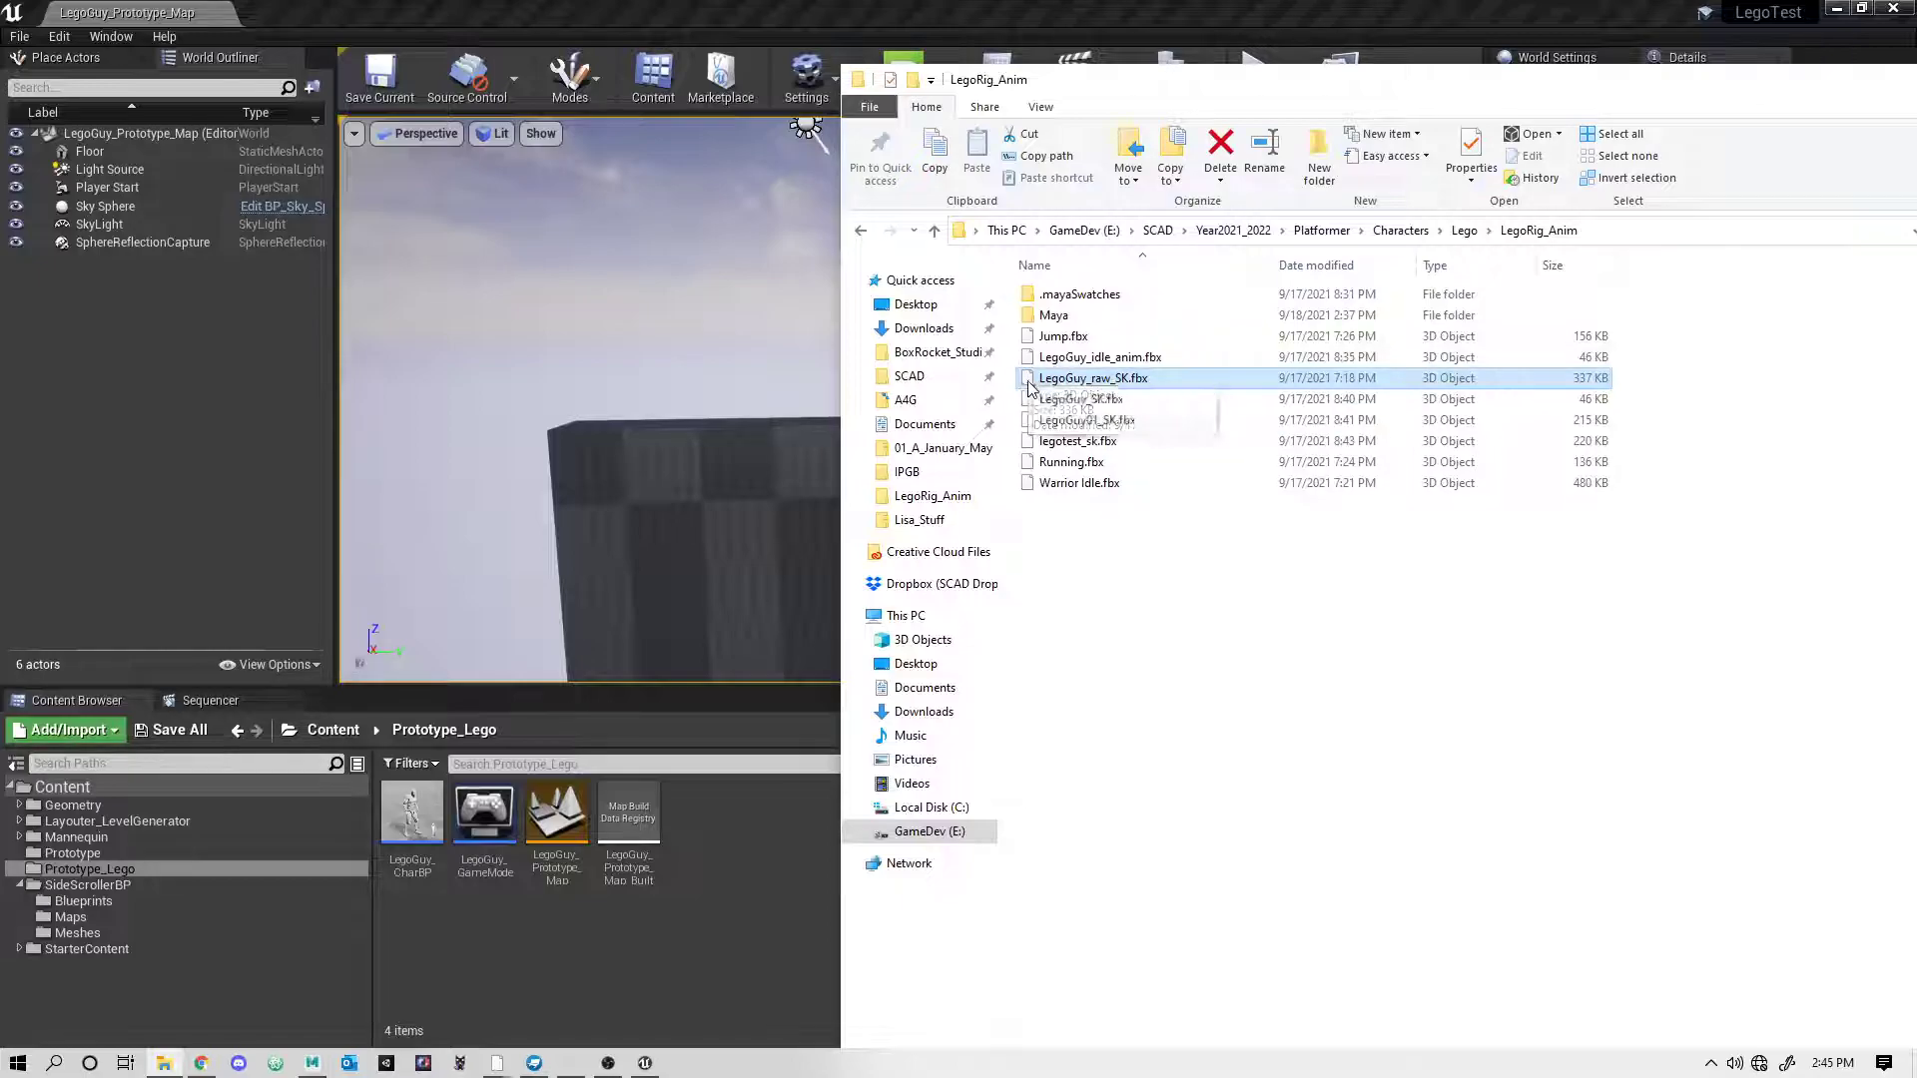
left_click_drag(1034, 384, 754, 875)
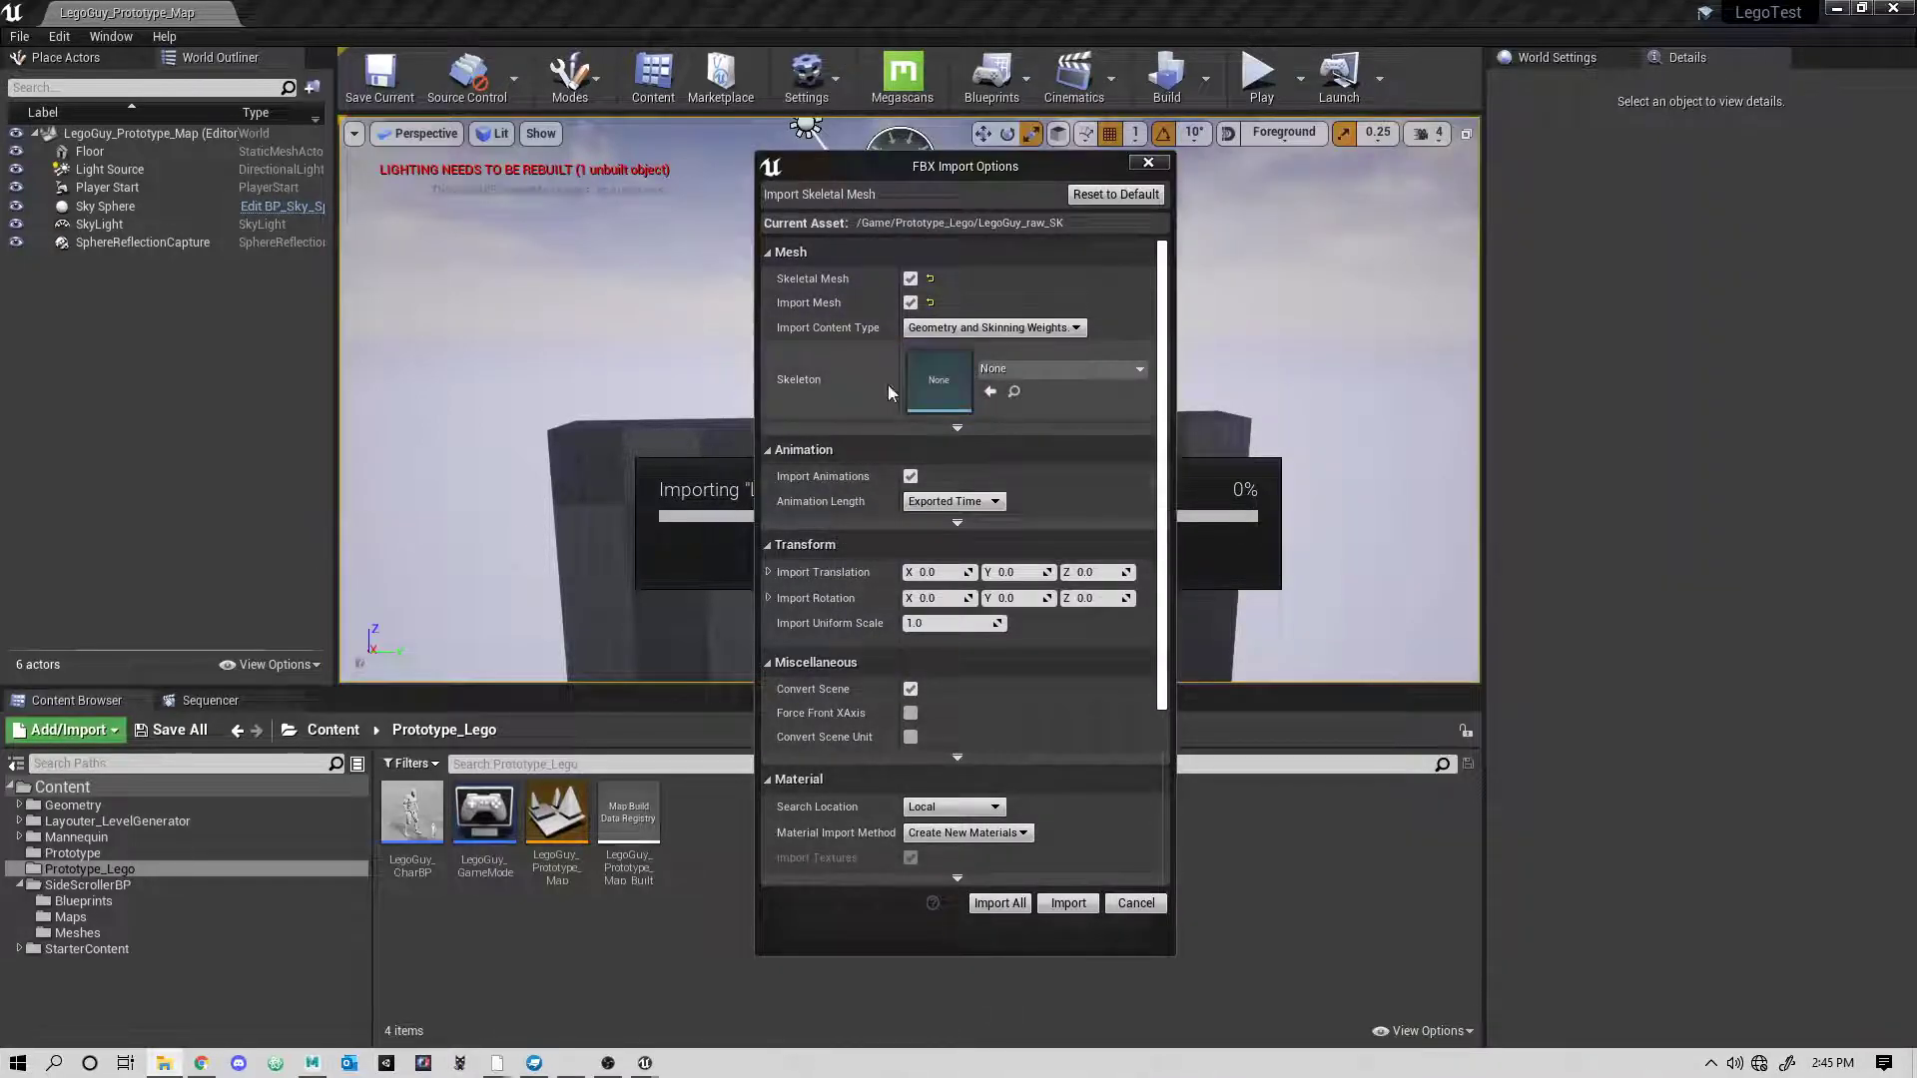
left_click(1002, 904)
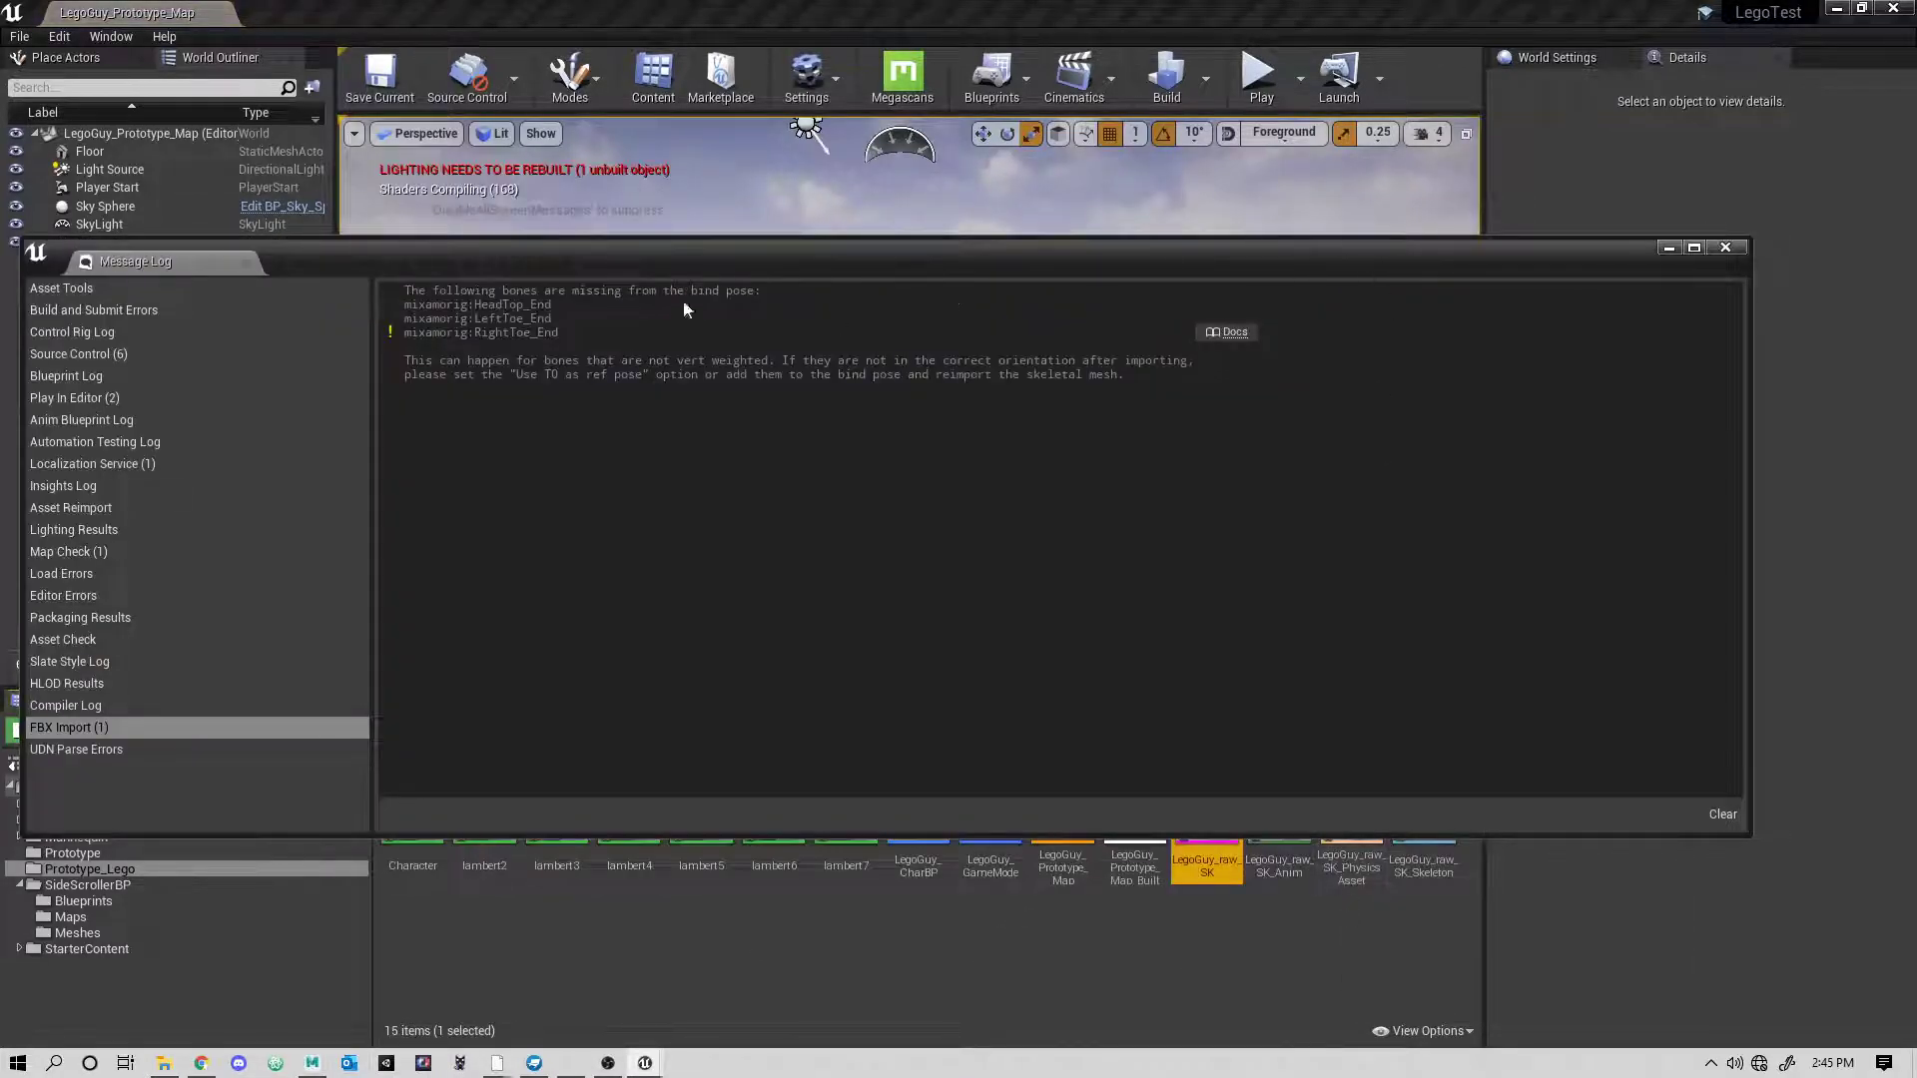
left_click(1726, 248)
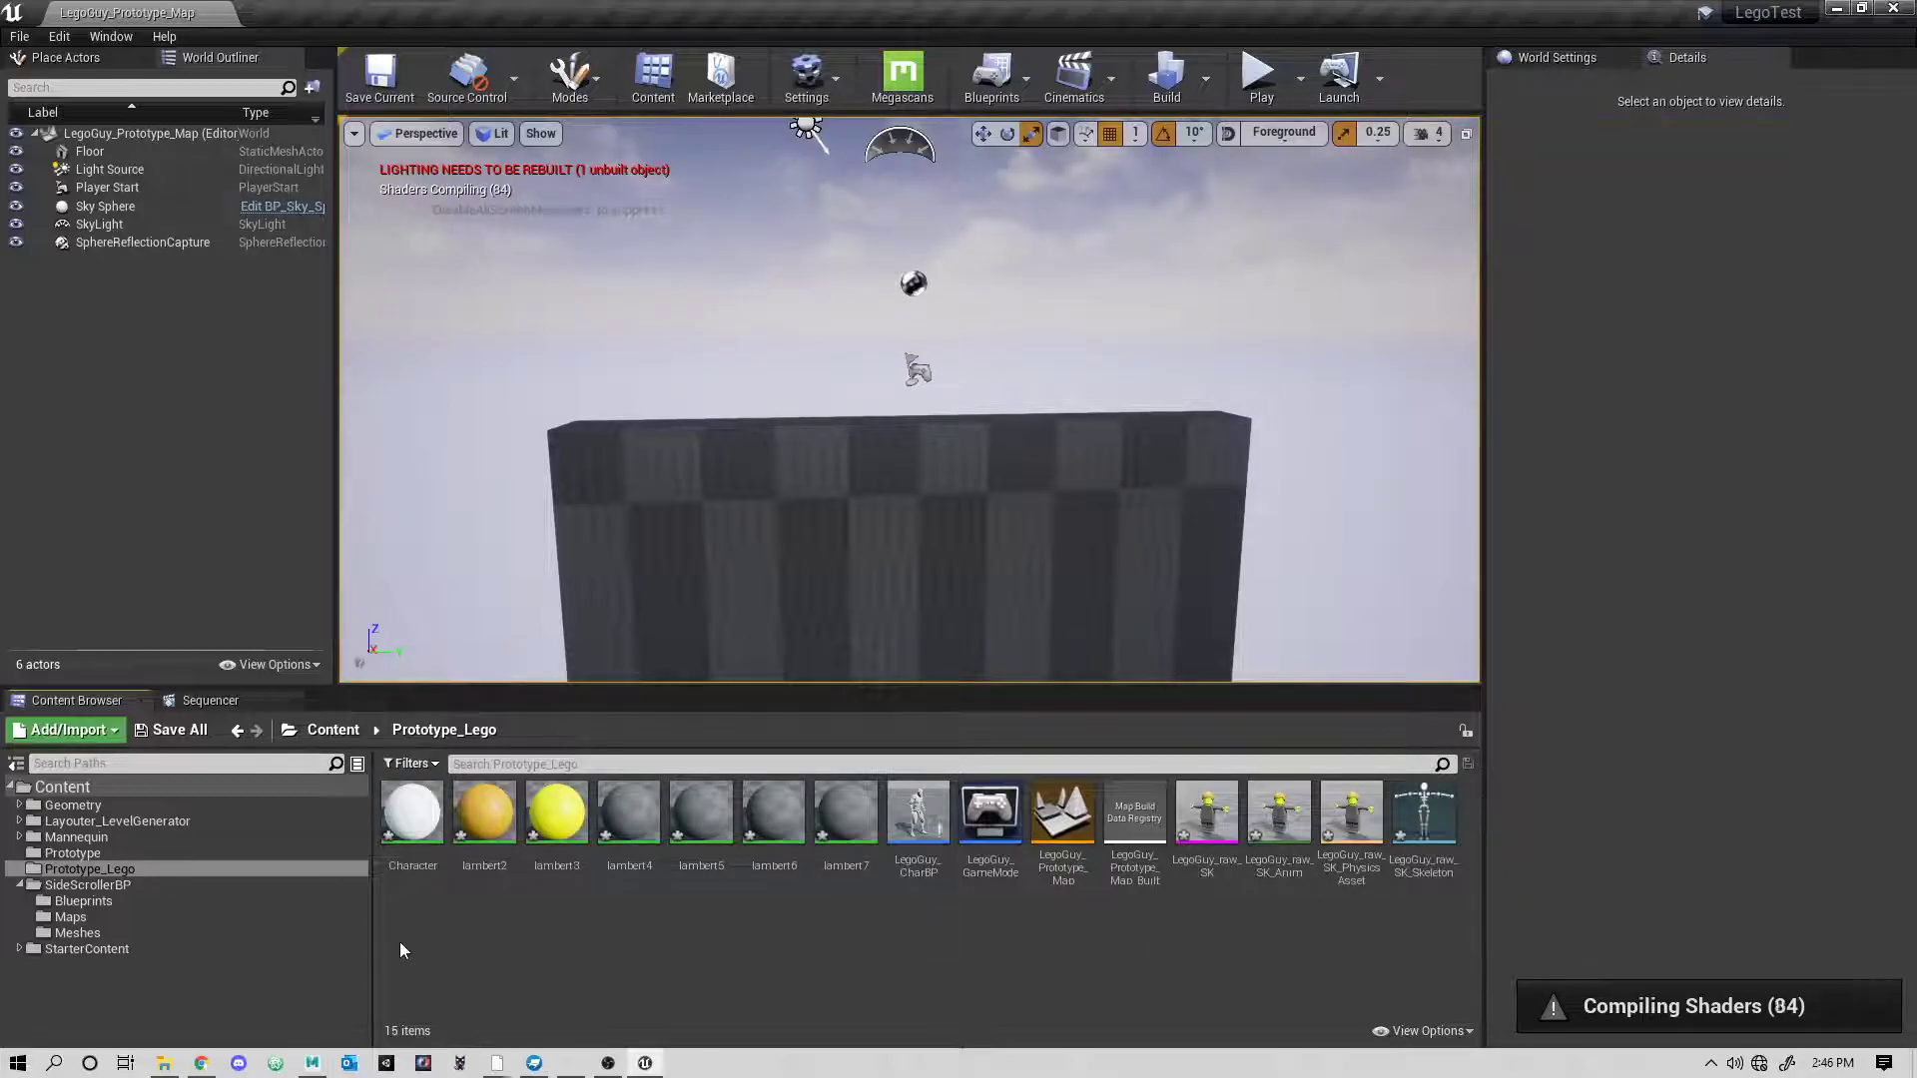
- Create a folder named MAT inside Prototype_Lego
right_click(463, 935)
left_click(523, 351)
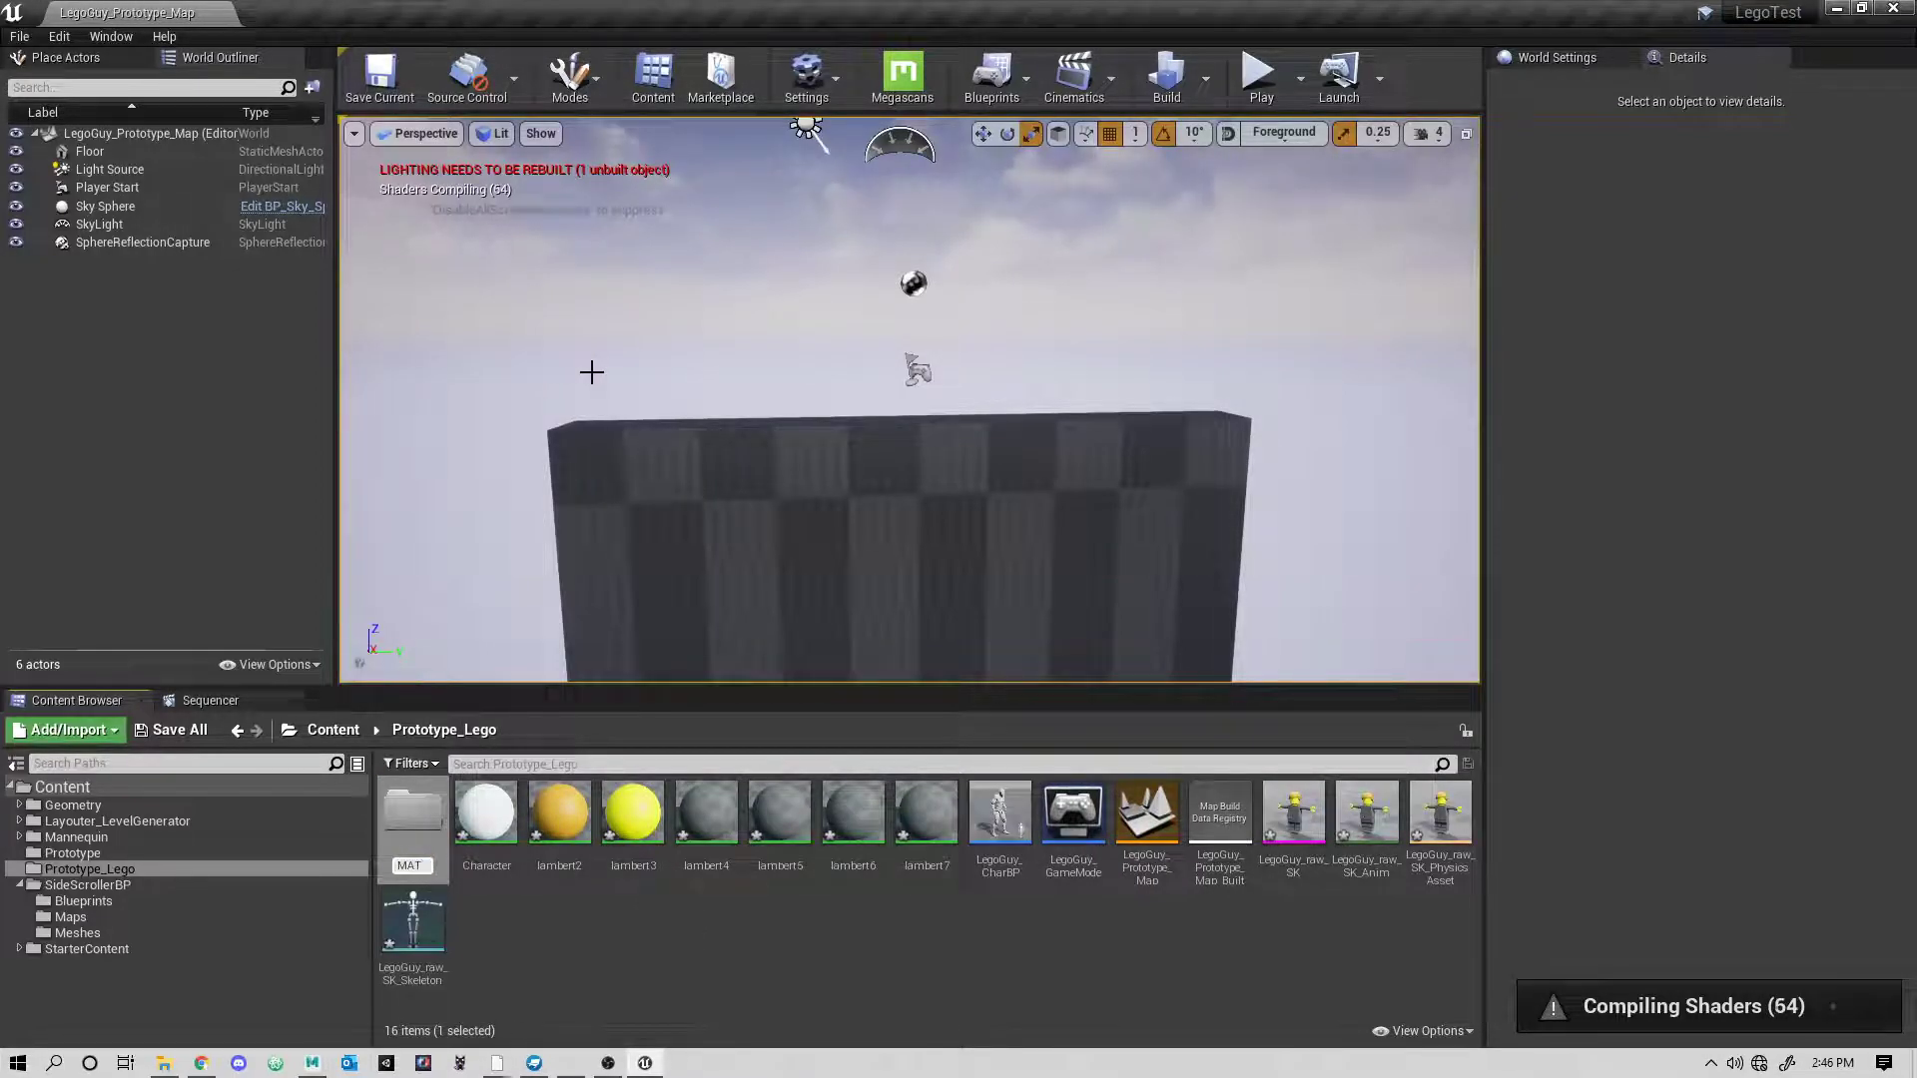
key("Return")
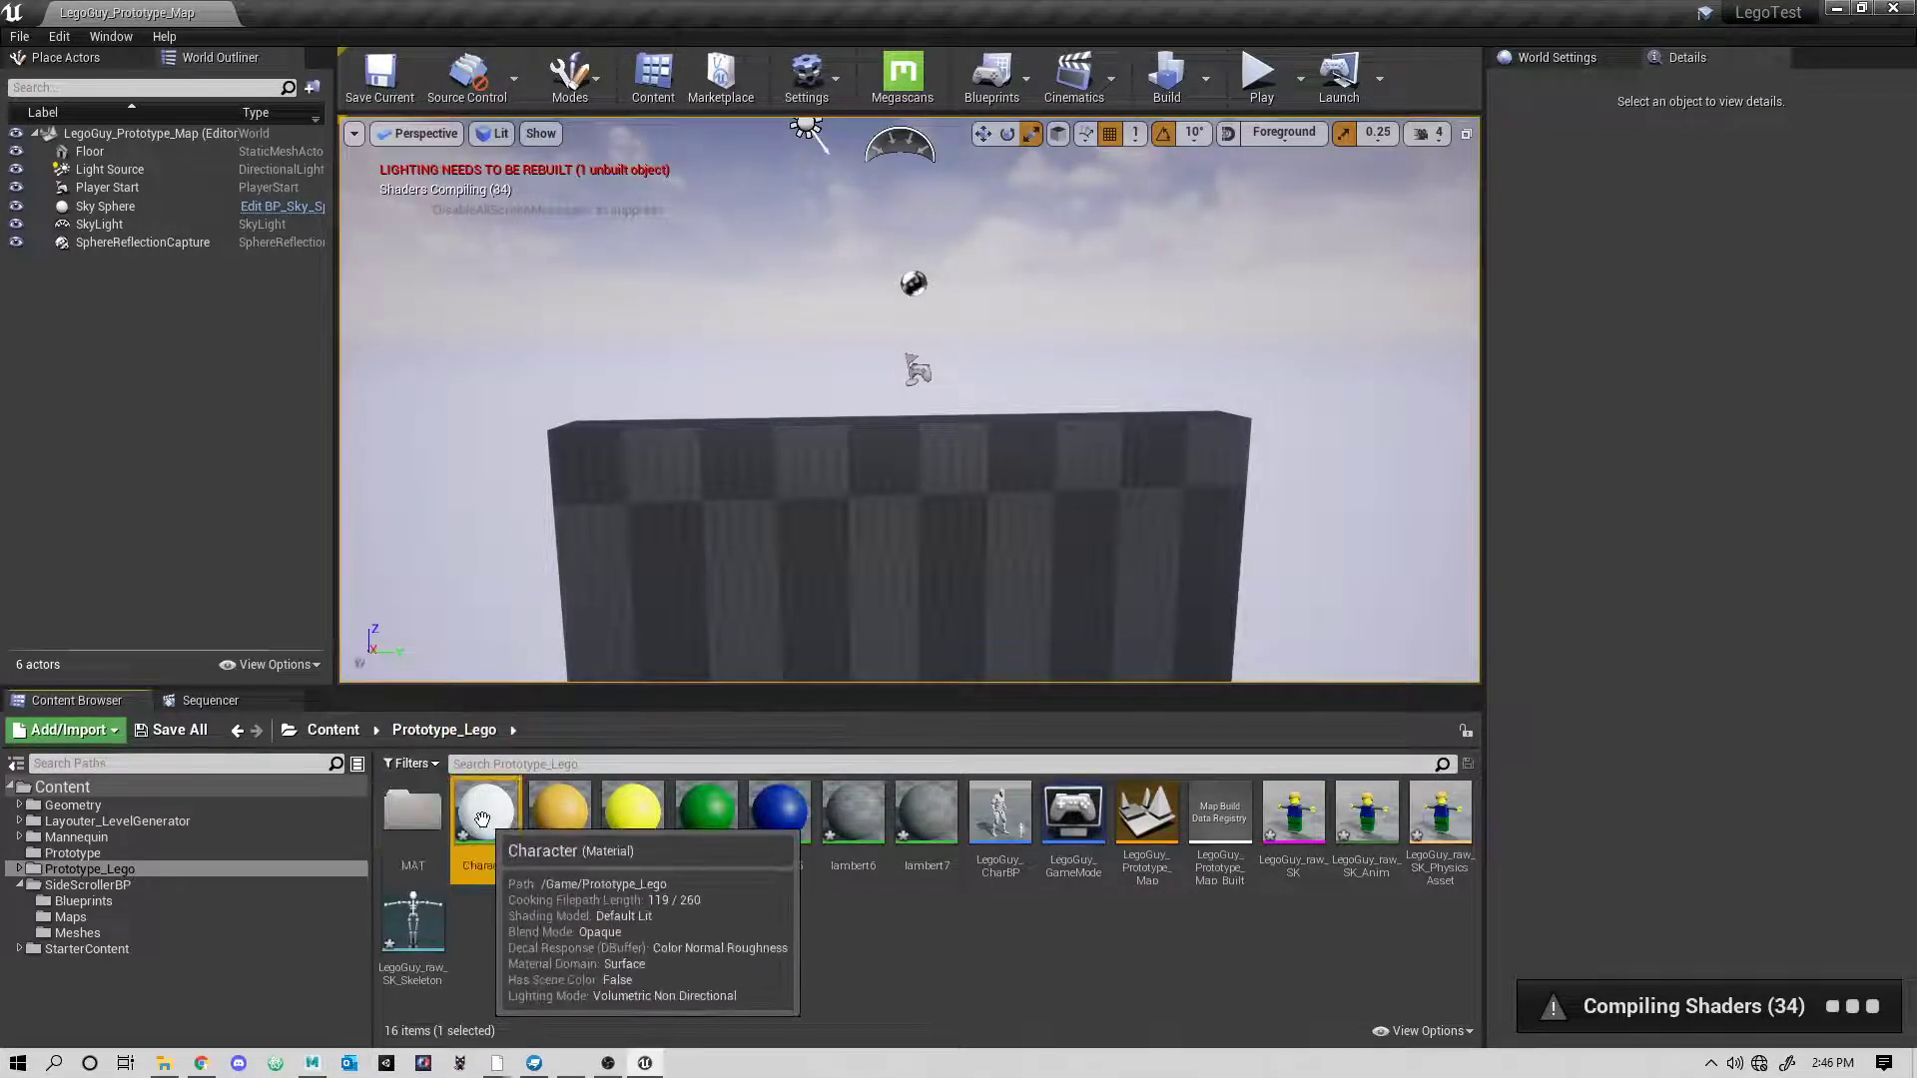
- Move the imported materials, Character and lambert2 through lambert7, into the MAT folder
left_click(486, 810)
left_click(927, 811, "shift")
left_click_drag(474, 789, 419, 812)
left_click(456, 839)
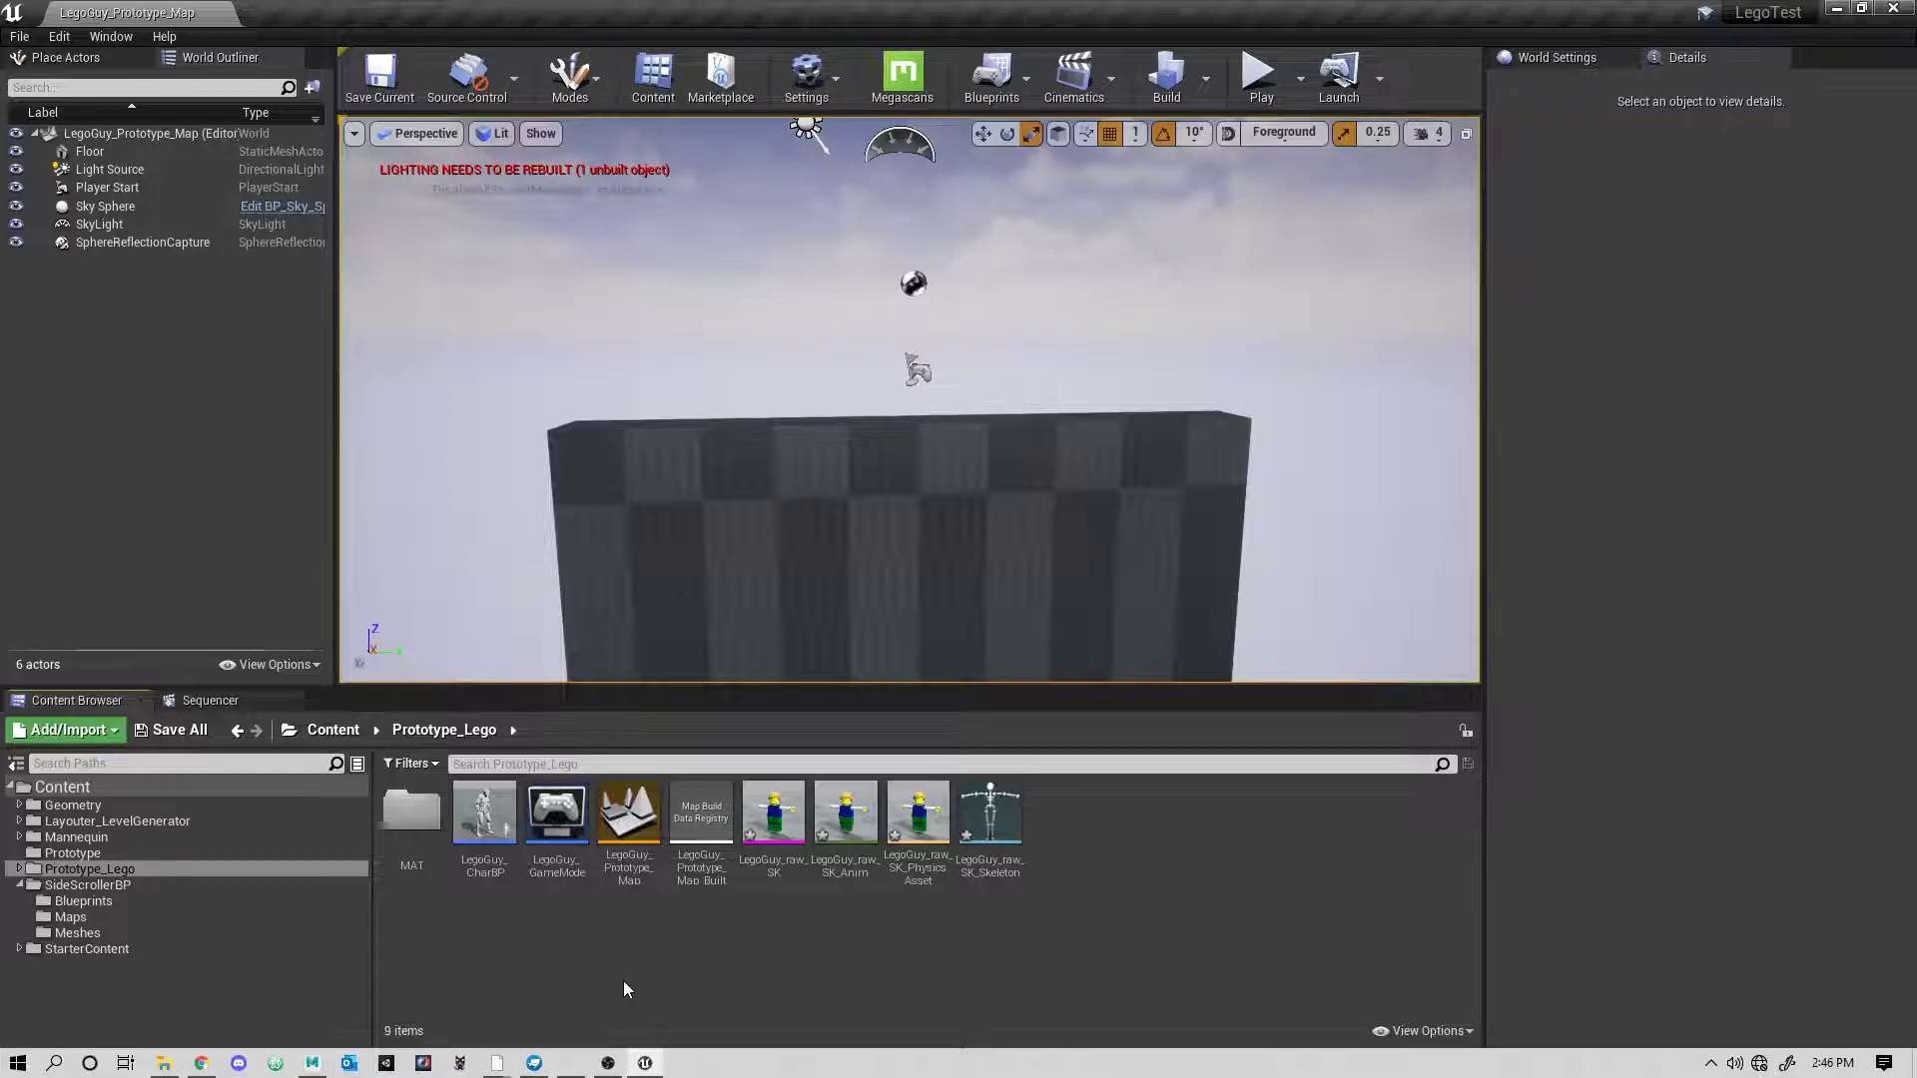
- Open the LegoGuy_raw_SK skeletal mesh and examine the model and its Hips bone from several sides
double_click(774, 814)
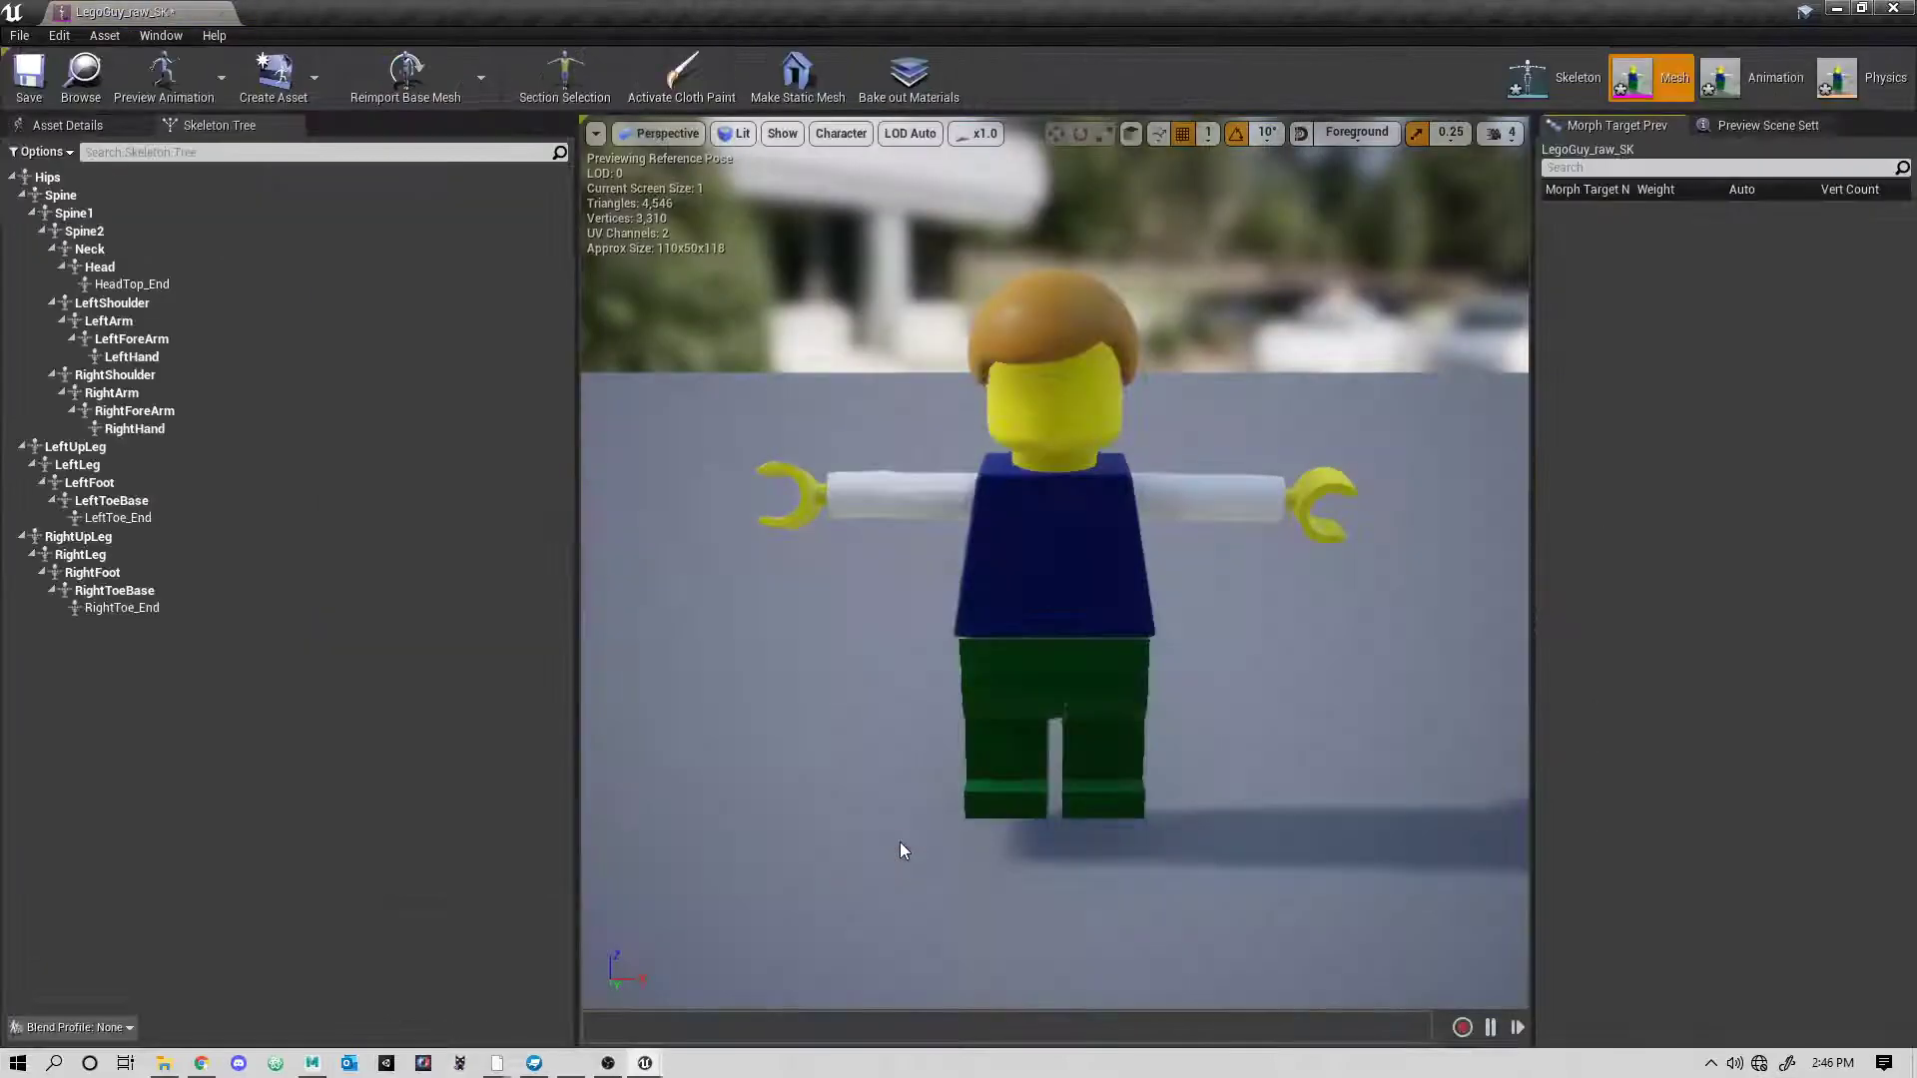
mouse_move(1290, 569)
left_mouse_down()
mouse_move(1224, 470)
mouse_move(1288, 564)
left_mouse_up()
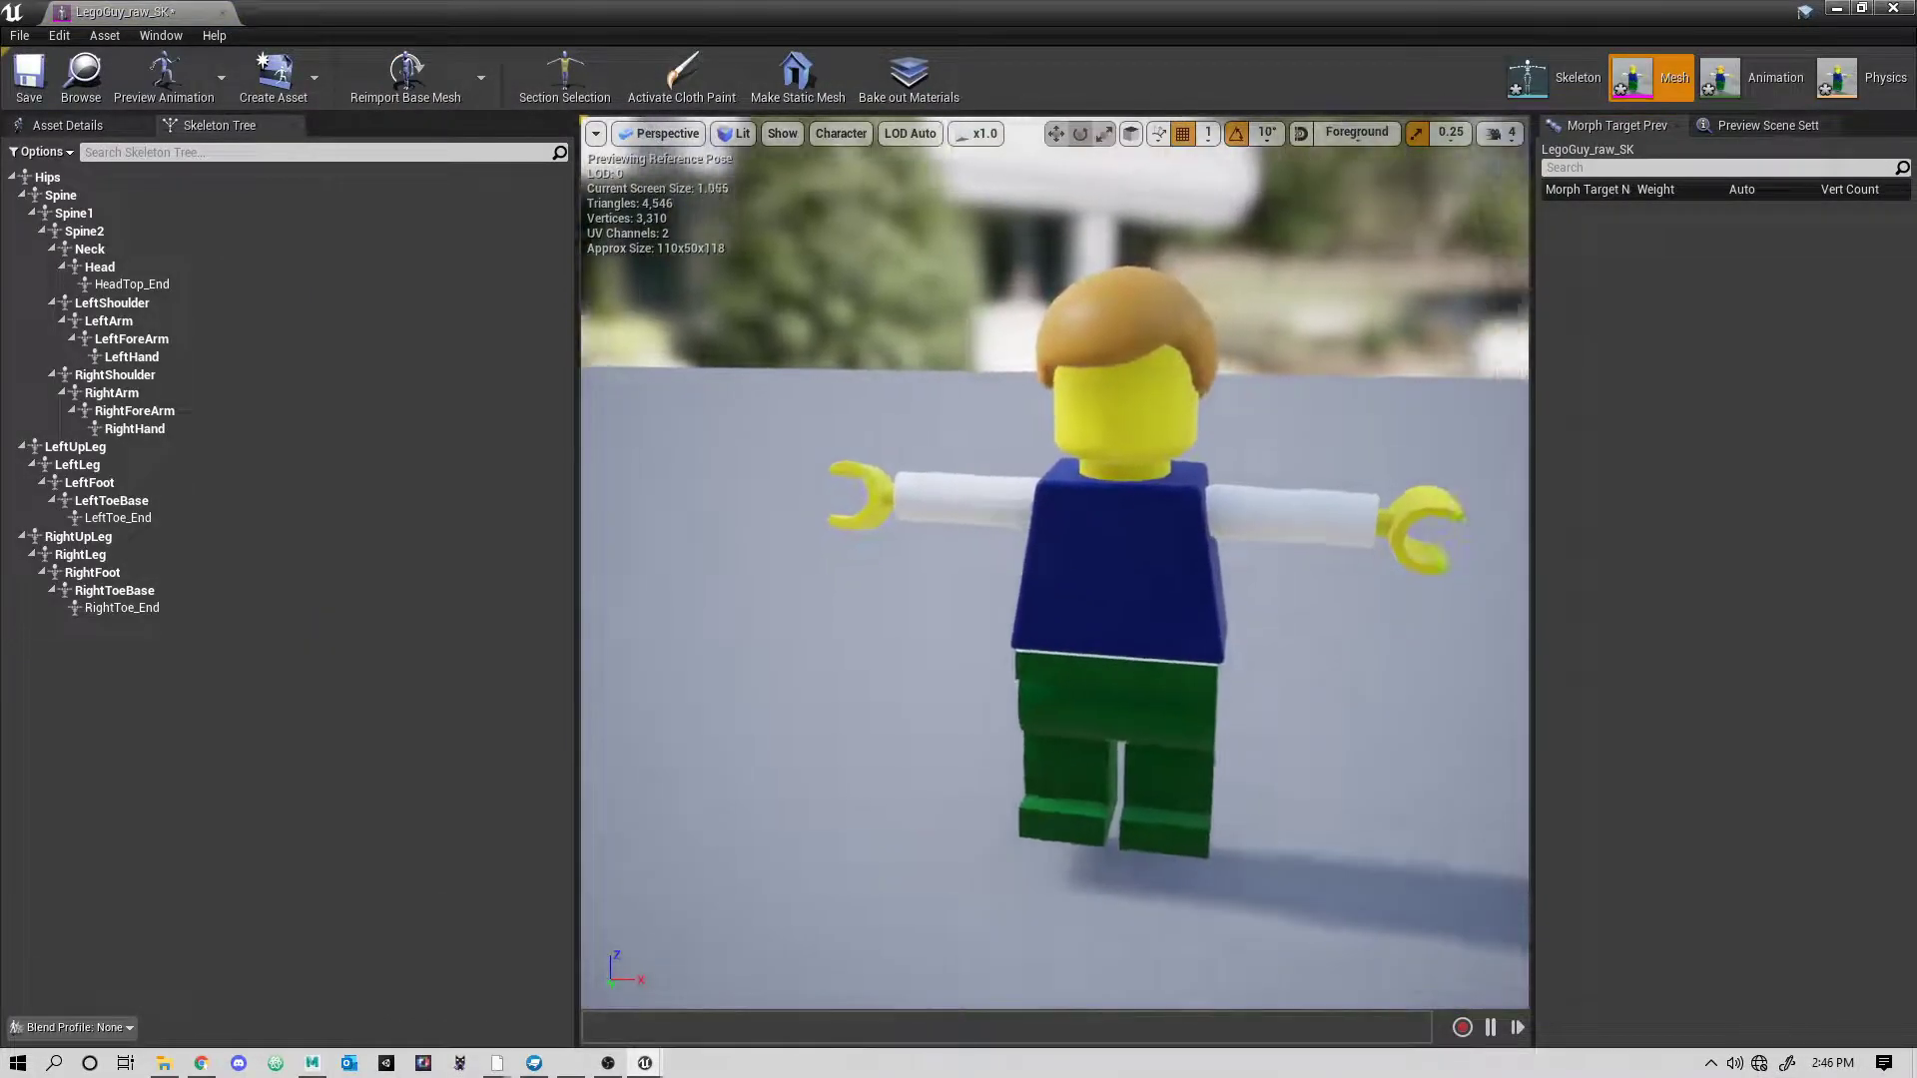
left_click(85, 179)
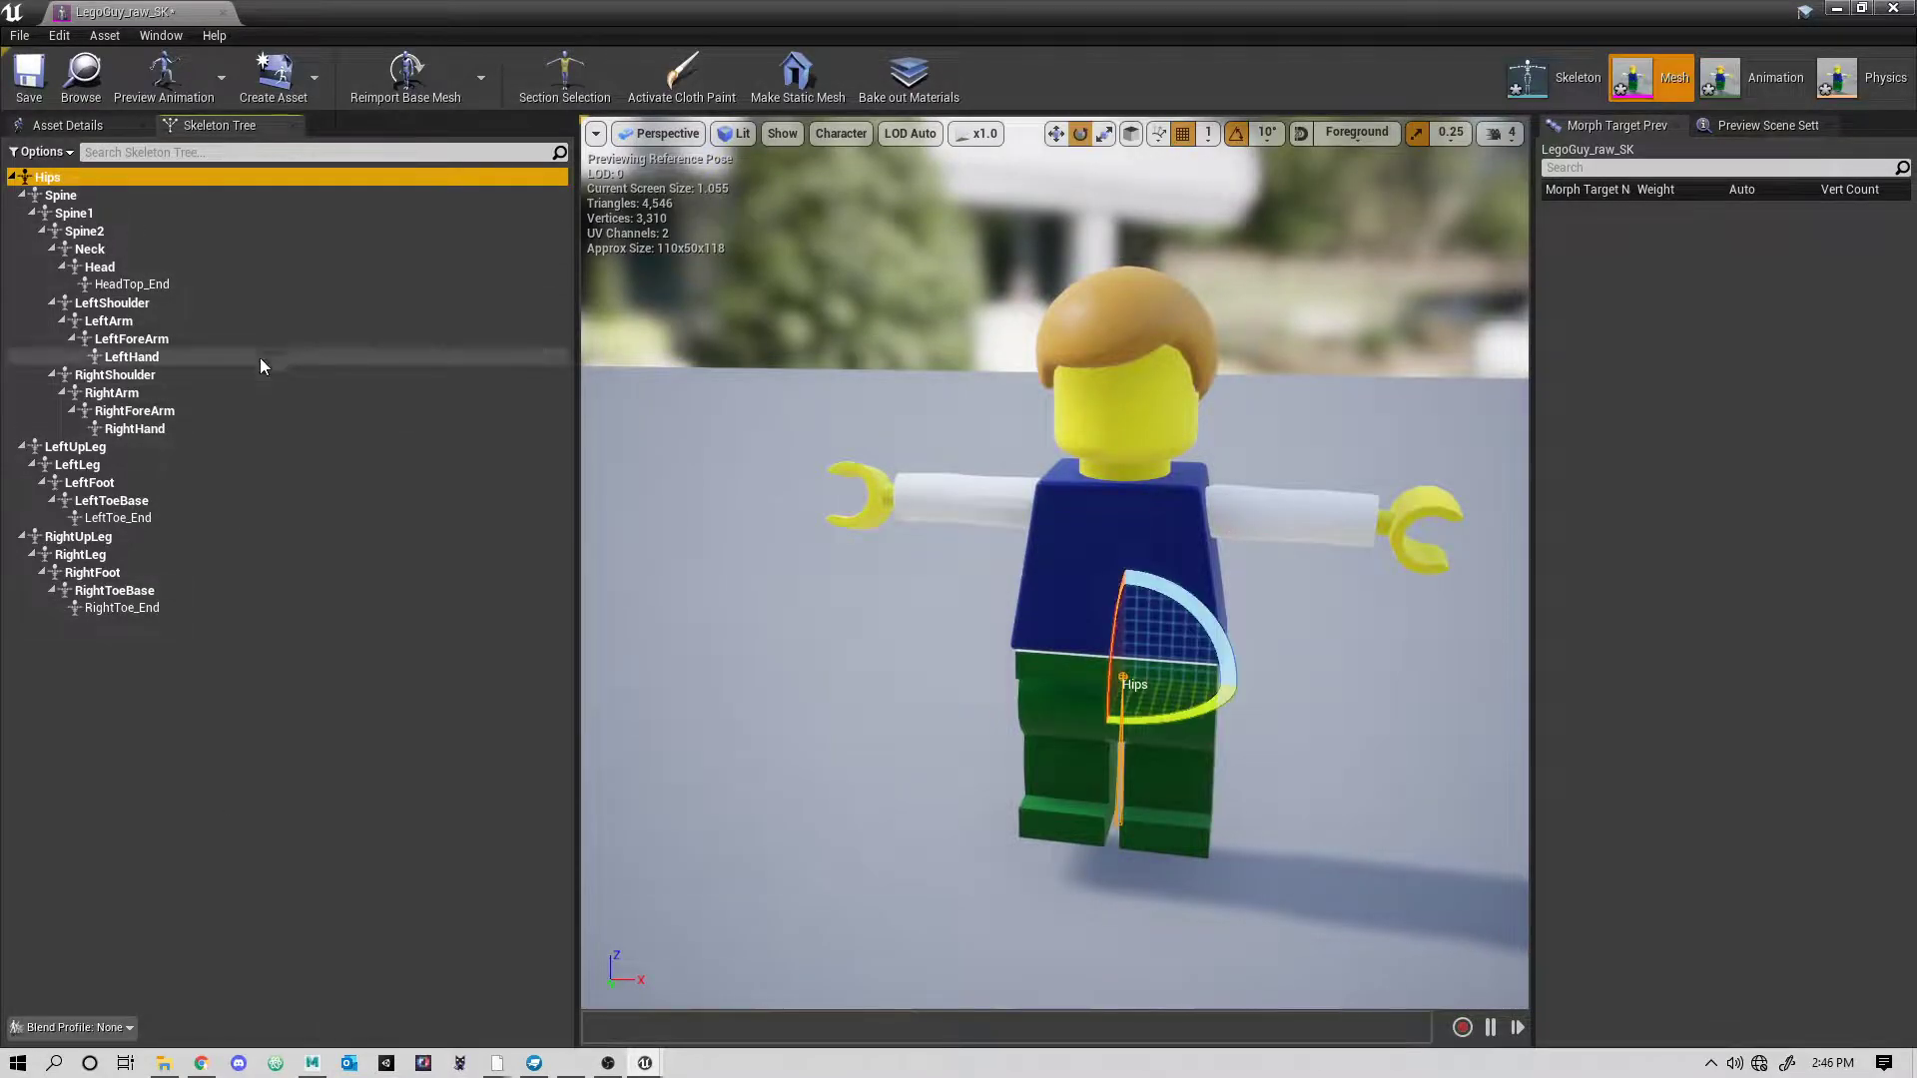
left_click_drag(1409, 794, 759, 769, "alt")
left_click_drag(959, 795, 1008, 527)
left_click_drag(1210, 583, 822, 308, "alt")
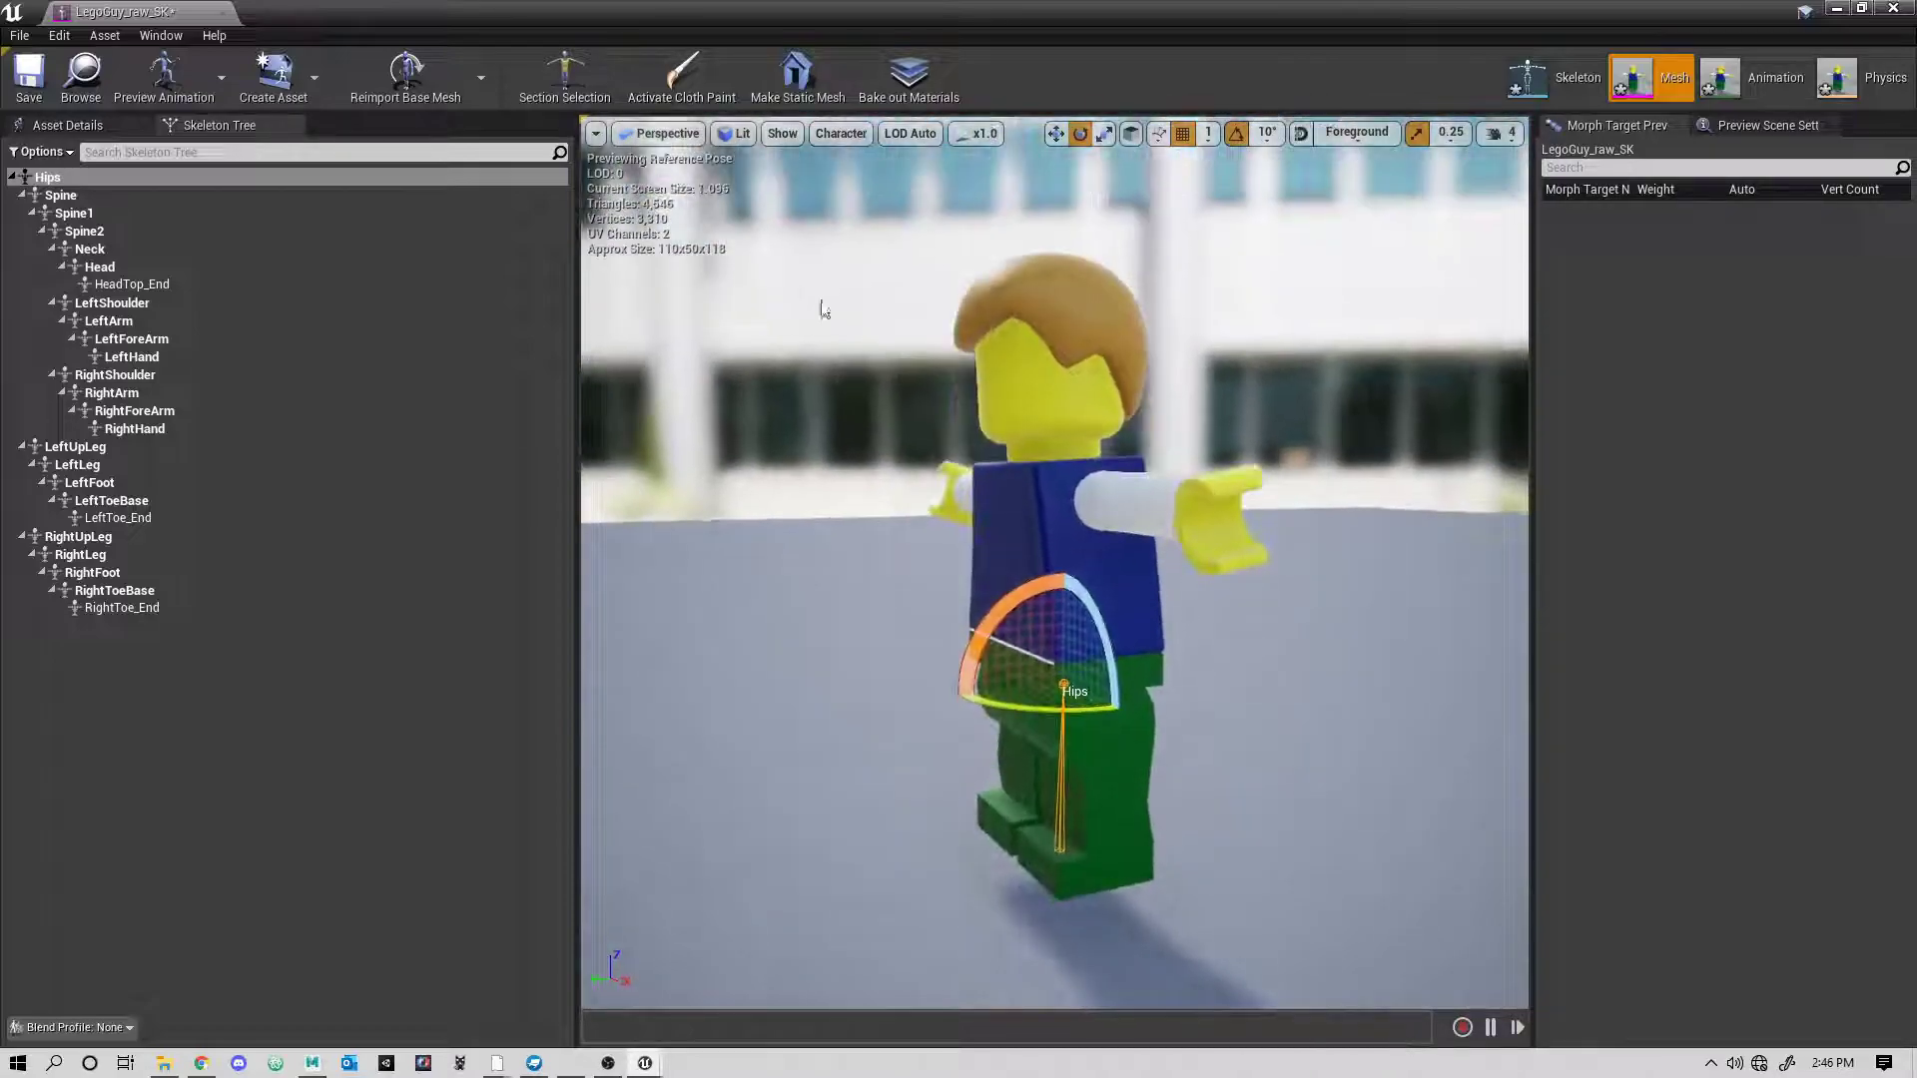
- Dock the skeletal mesh editor beside the level editor and return to the level
left_click_drag(121, 10, 334, 14)
left_click(170, 12)
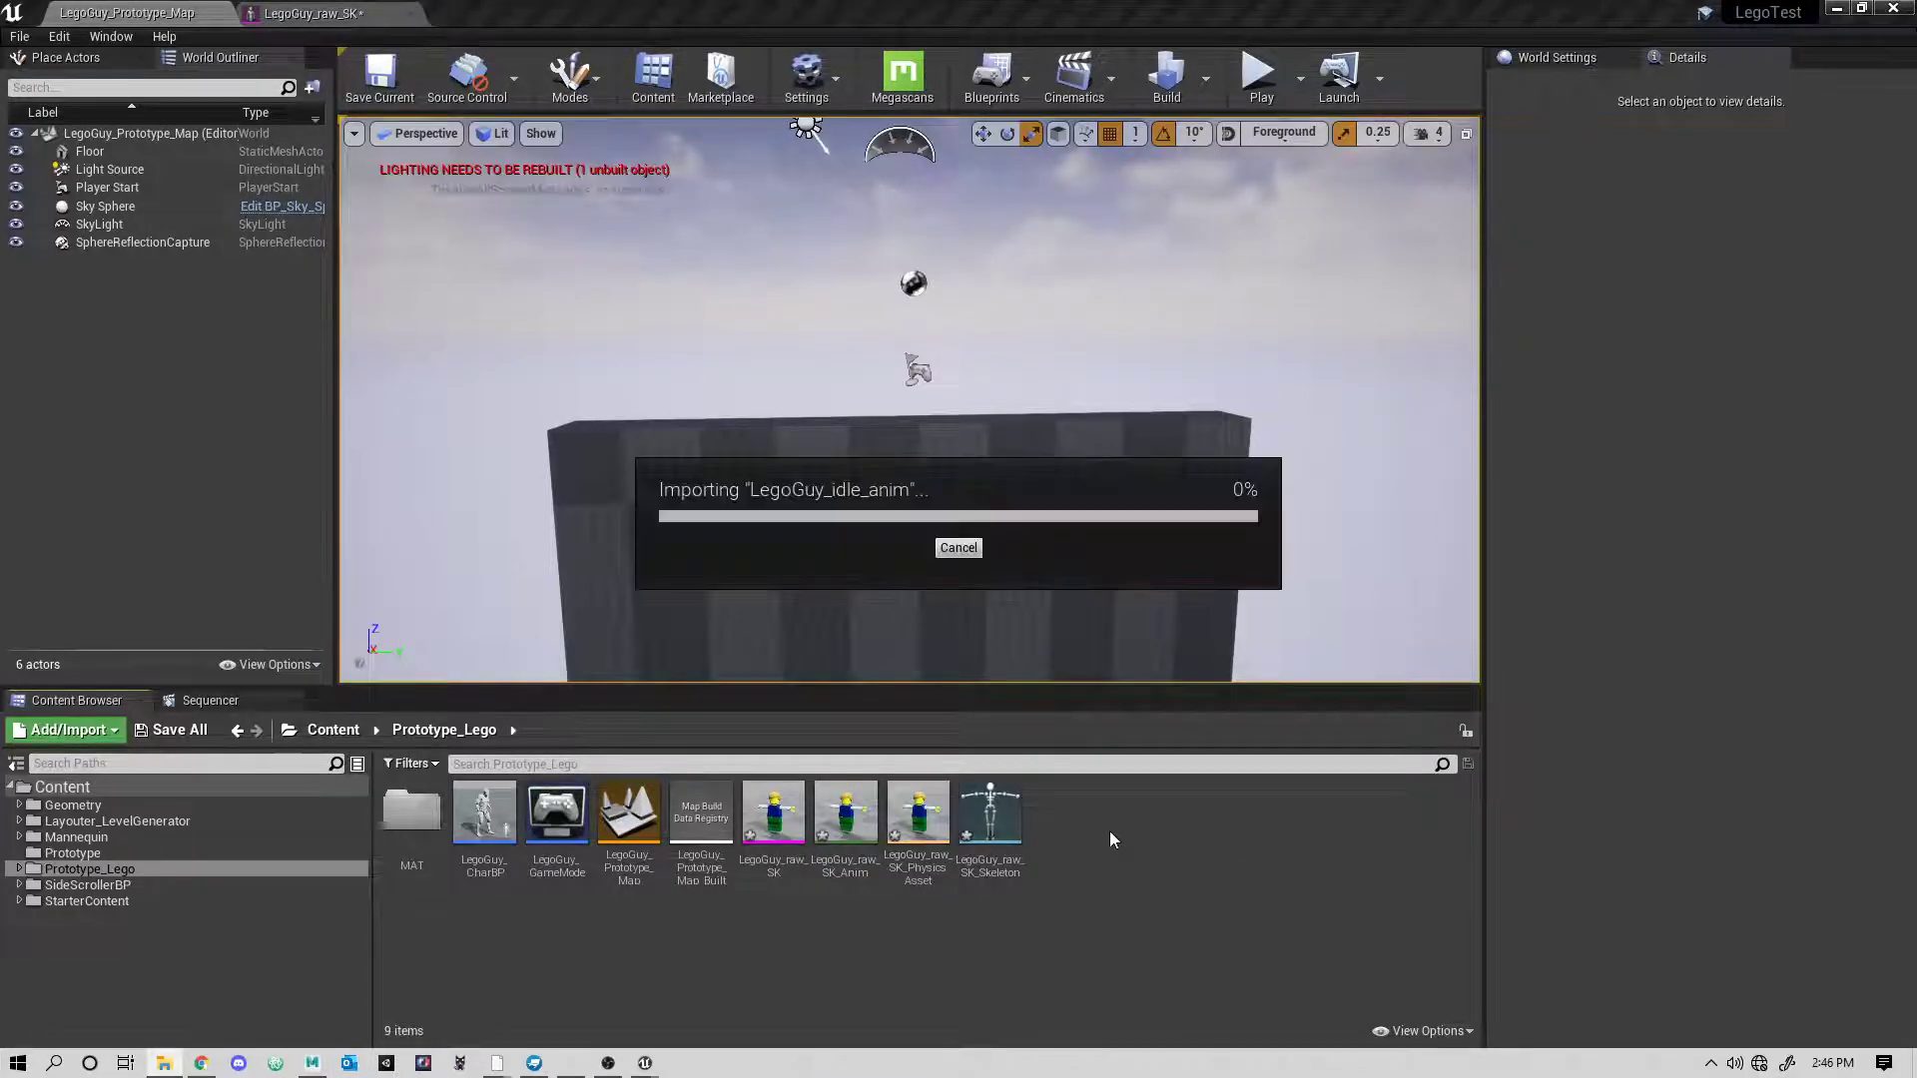
- Try to import the LegoGuy_idle_anim animation into Prototype_Lego
left_click(1248, 607)
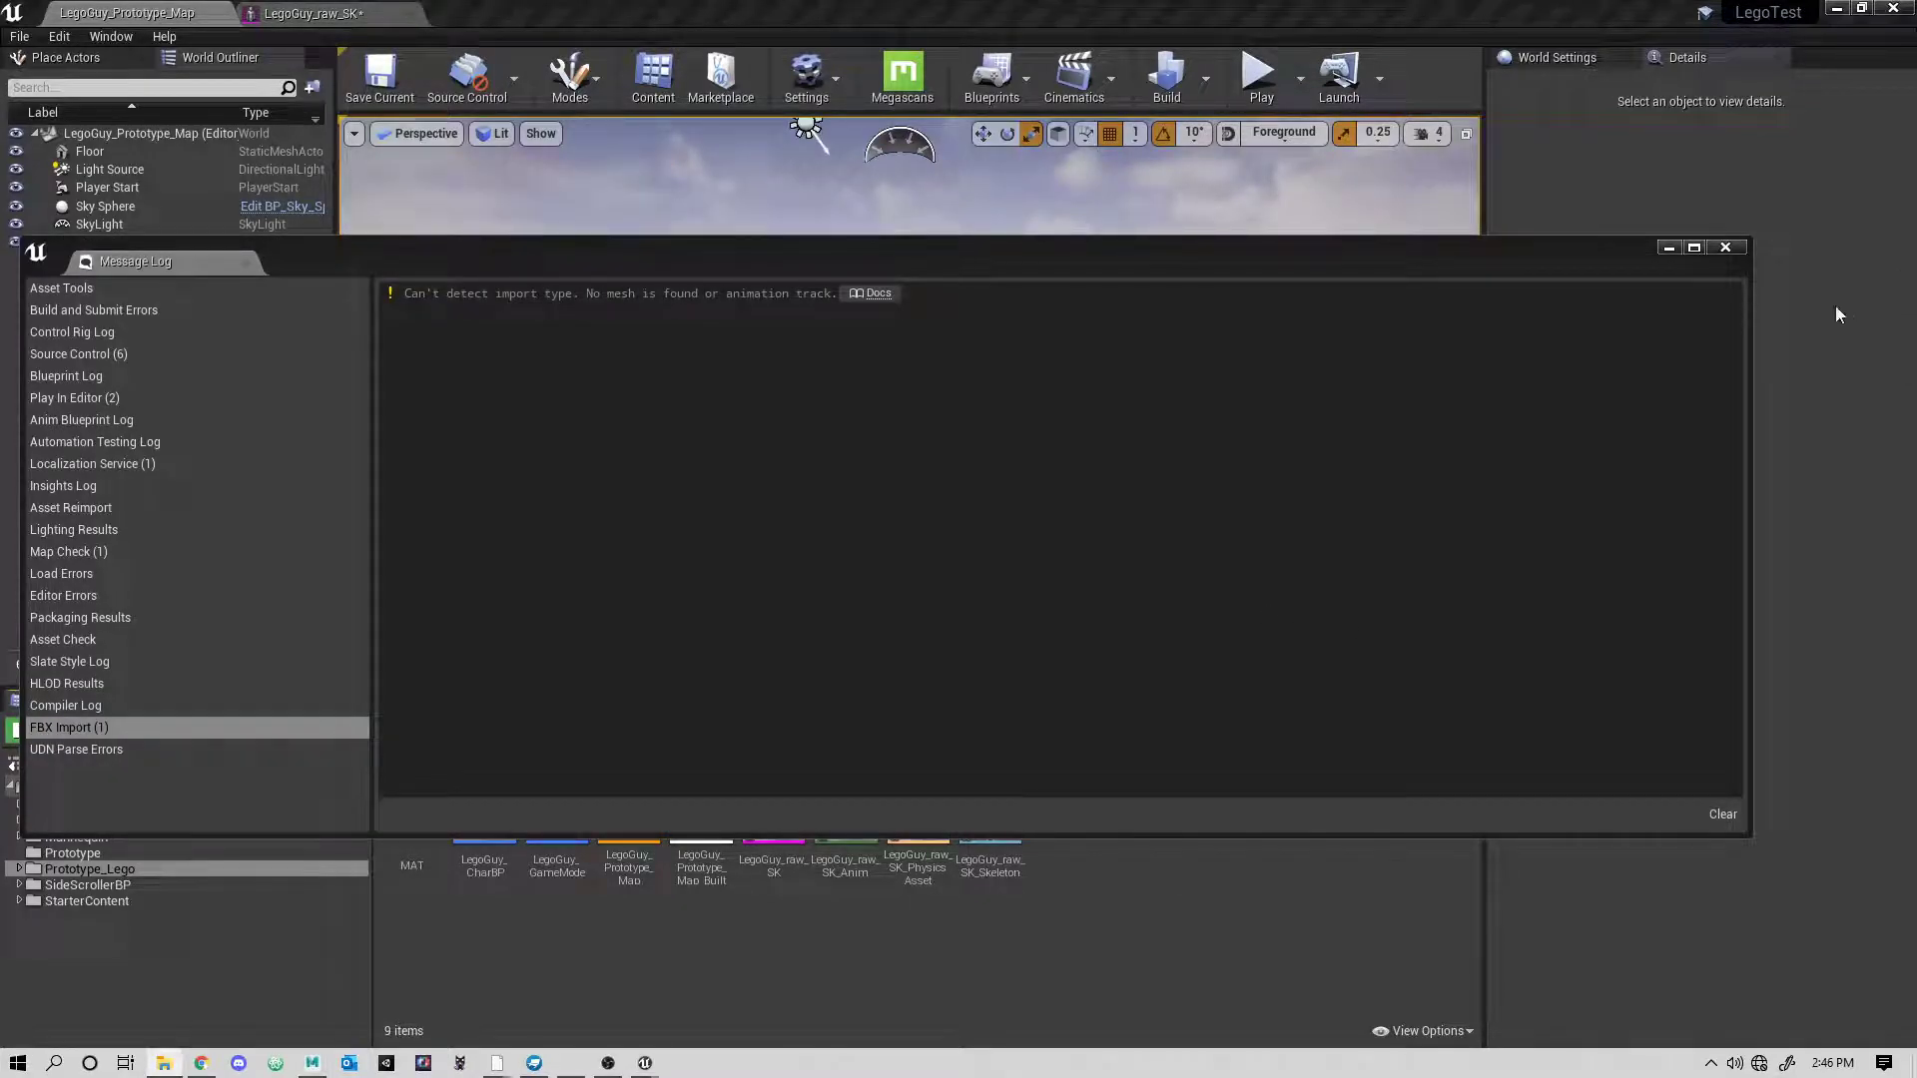
left_click(1724, 248)
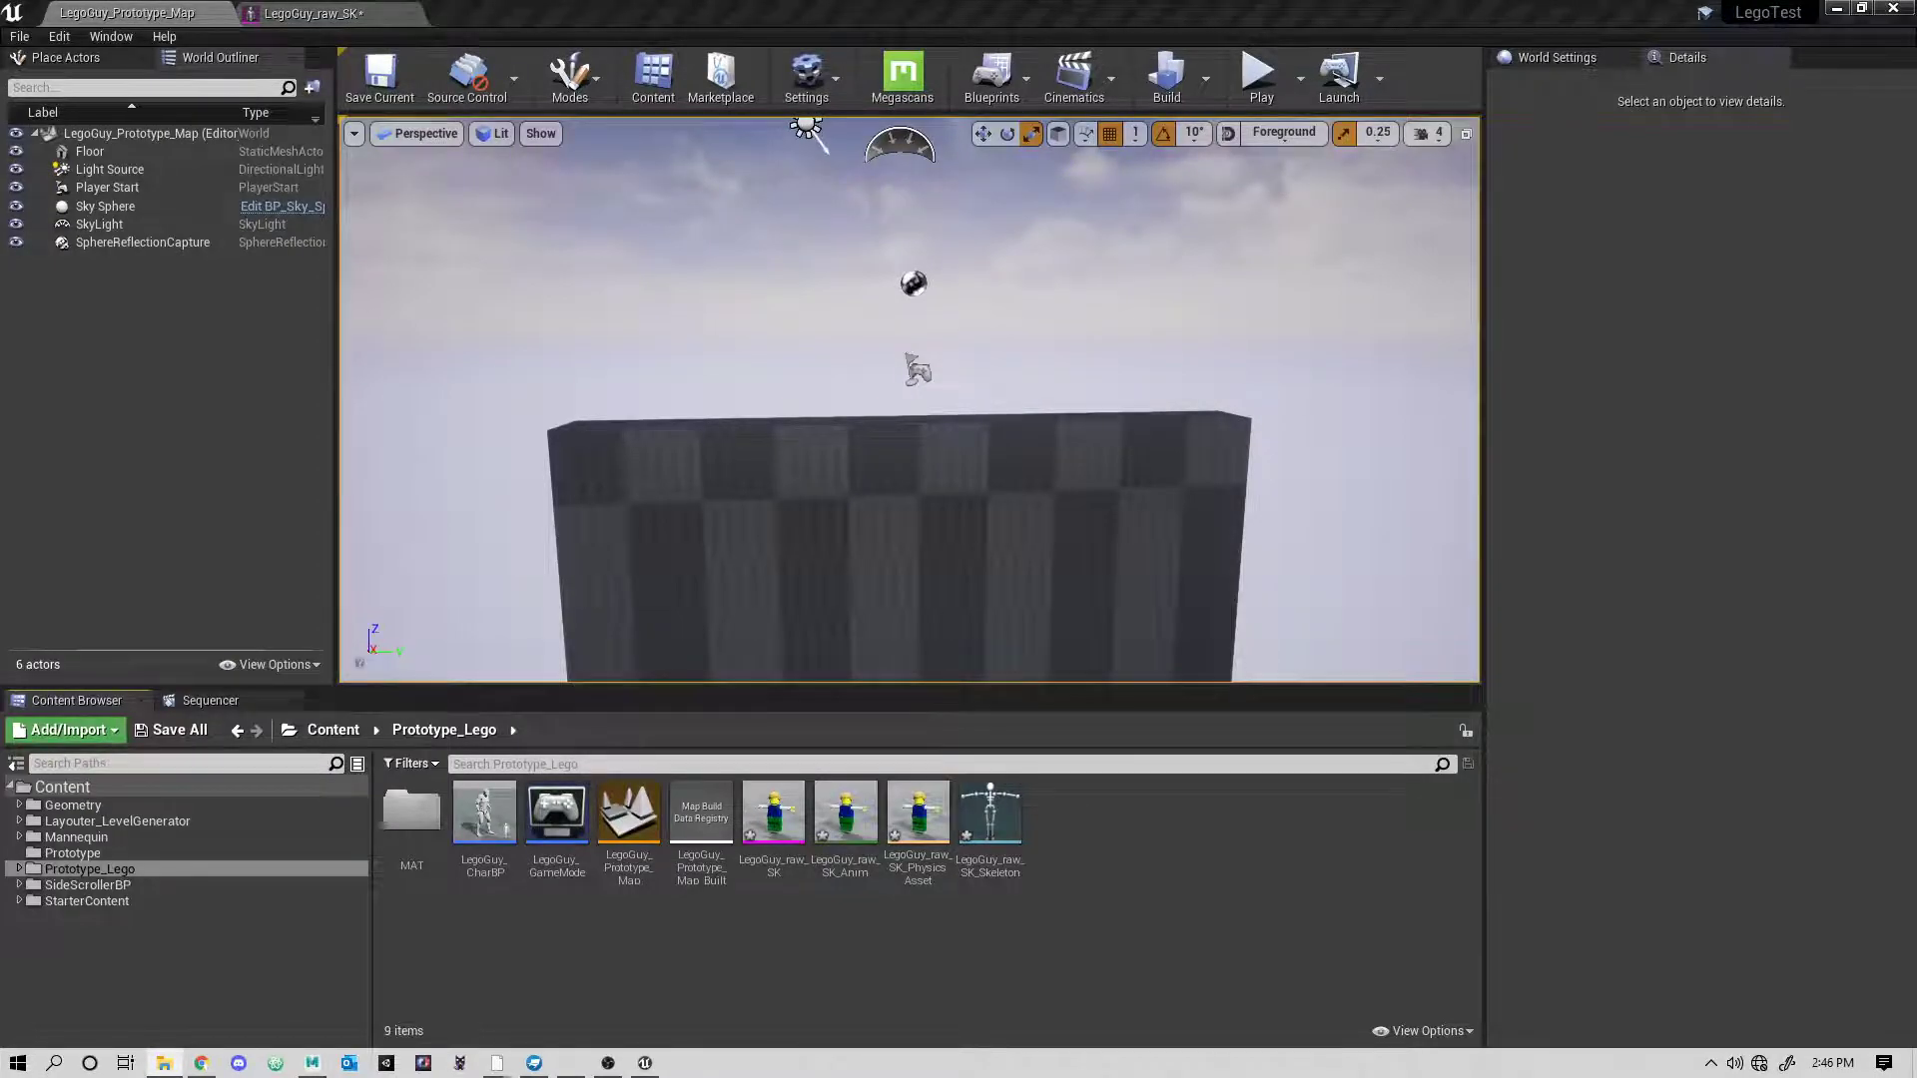
- Import the Warrior Idle, Jump and Running animations into Prototype_Lego using the LegoGuy_raw_SK_Skeleton
left_click_drag(1916, 953, 1080, 837)
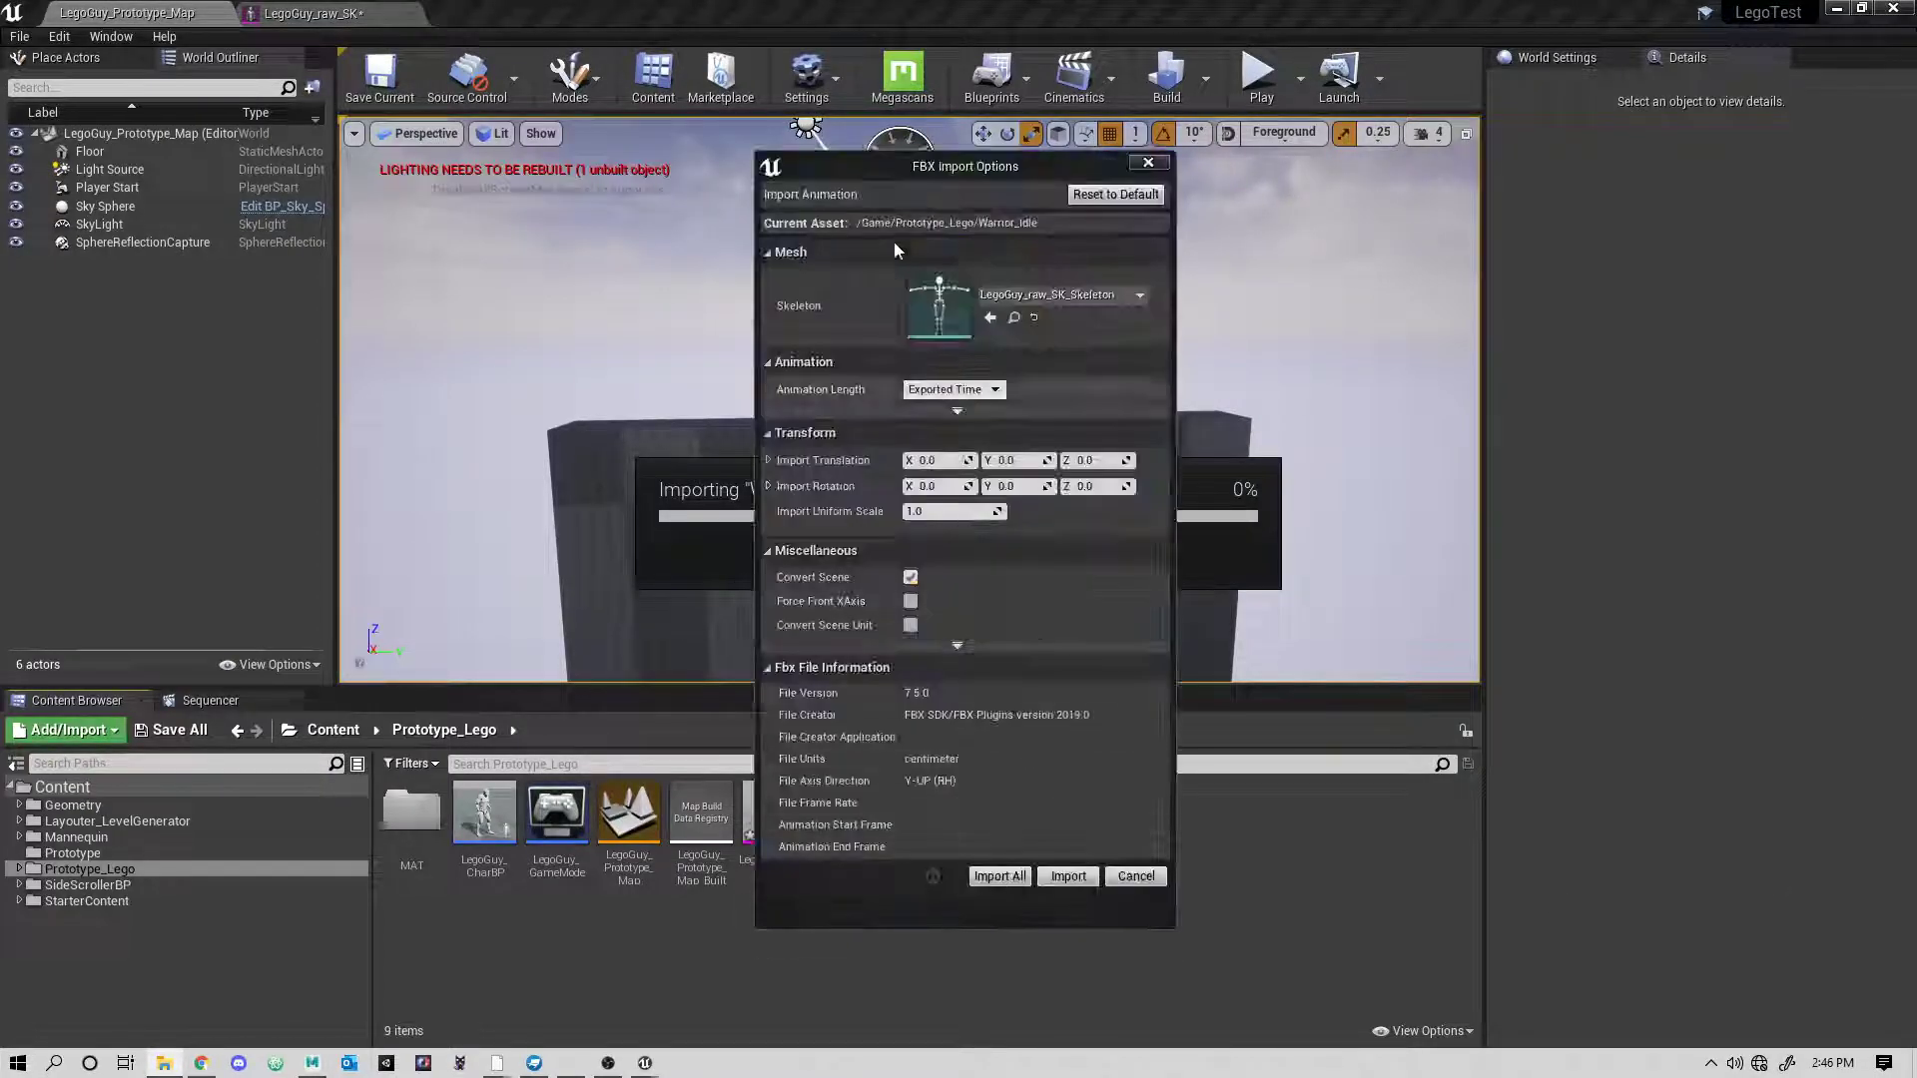
left_click(997, 877)
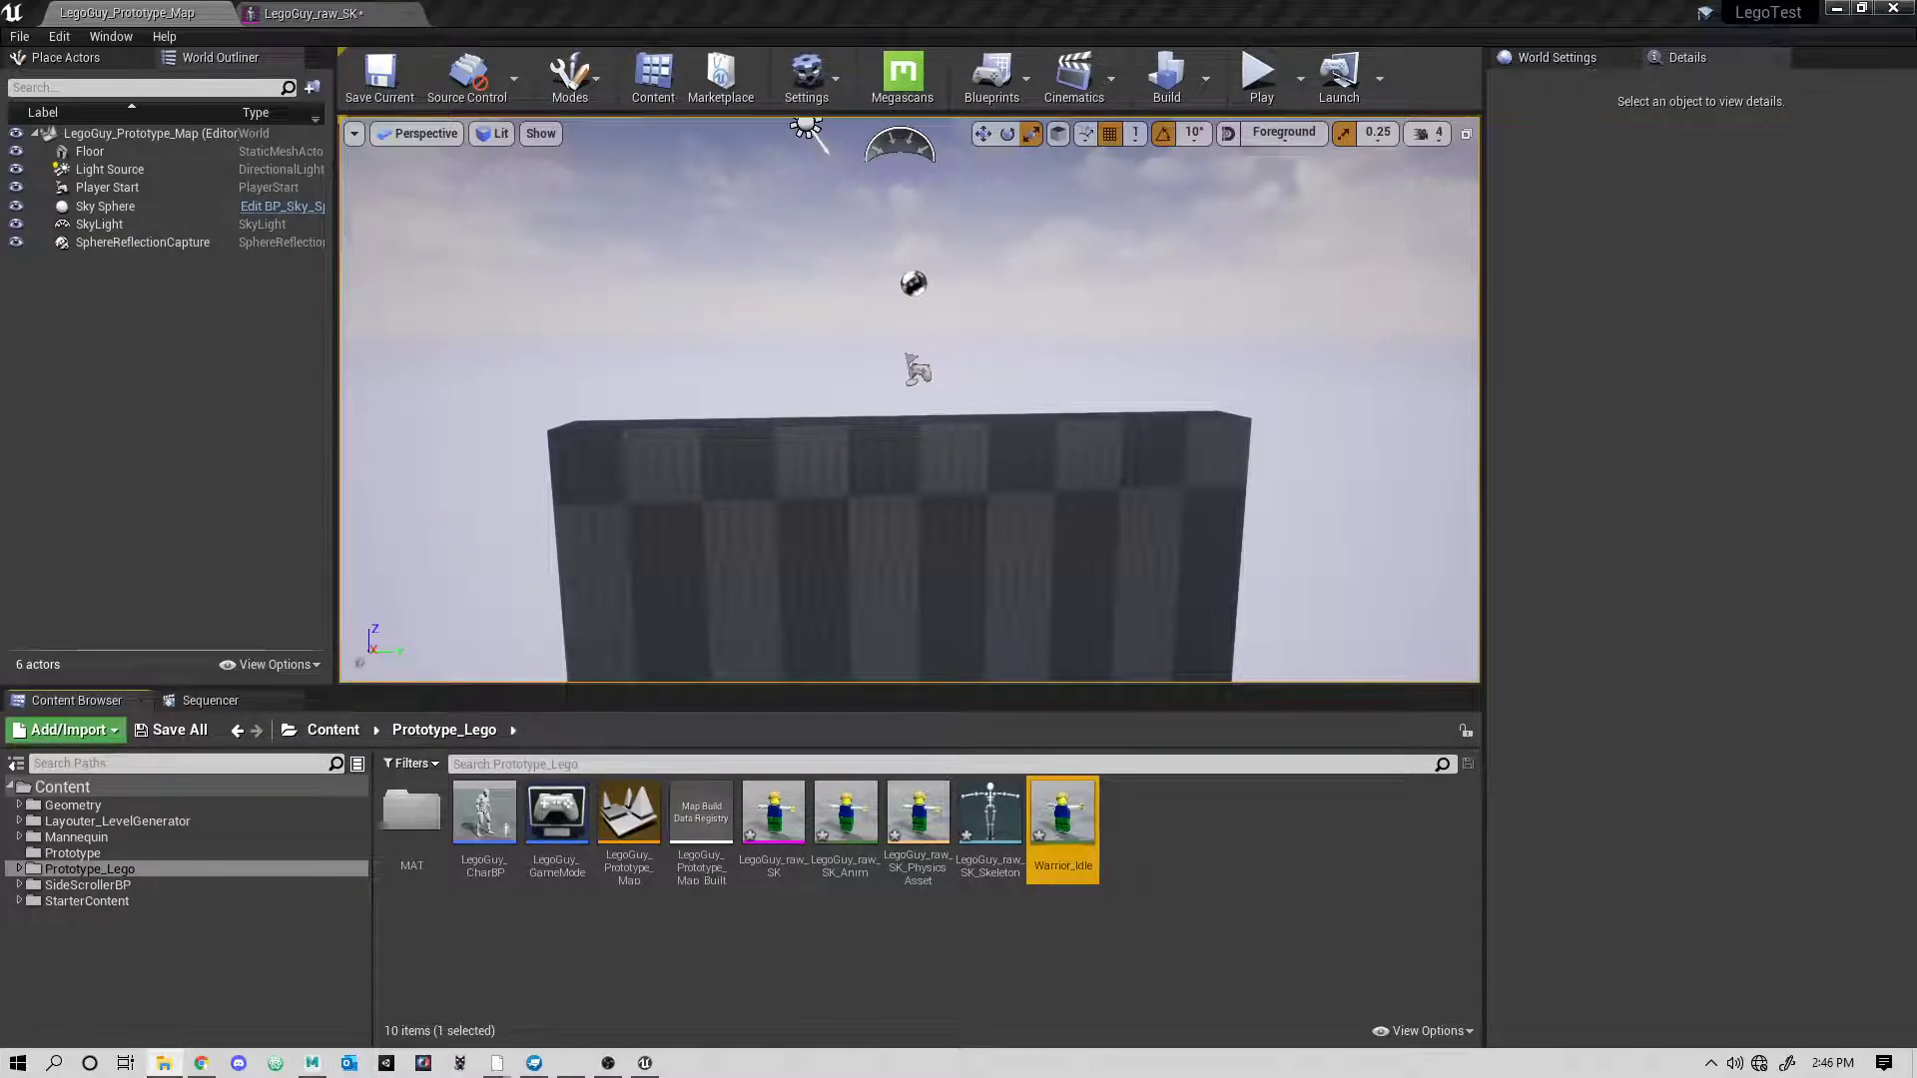
left_click_drag(1916, 399, 1145, 917)
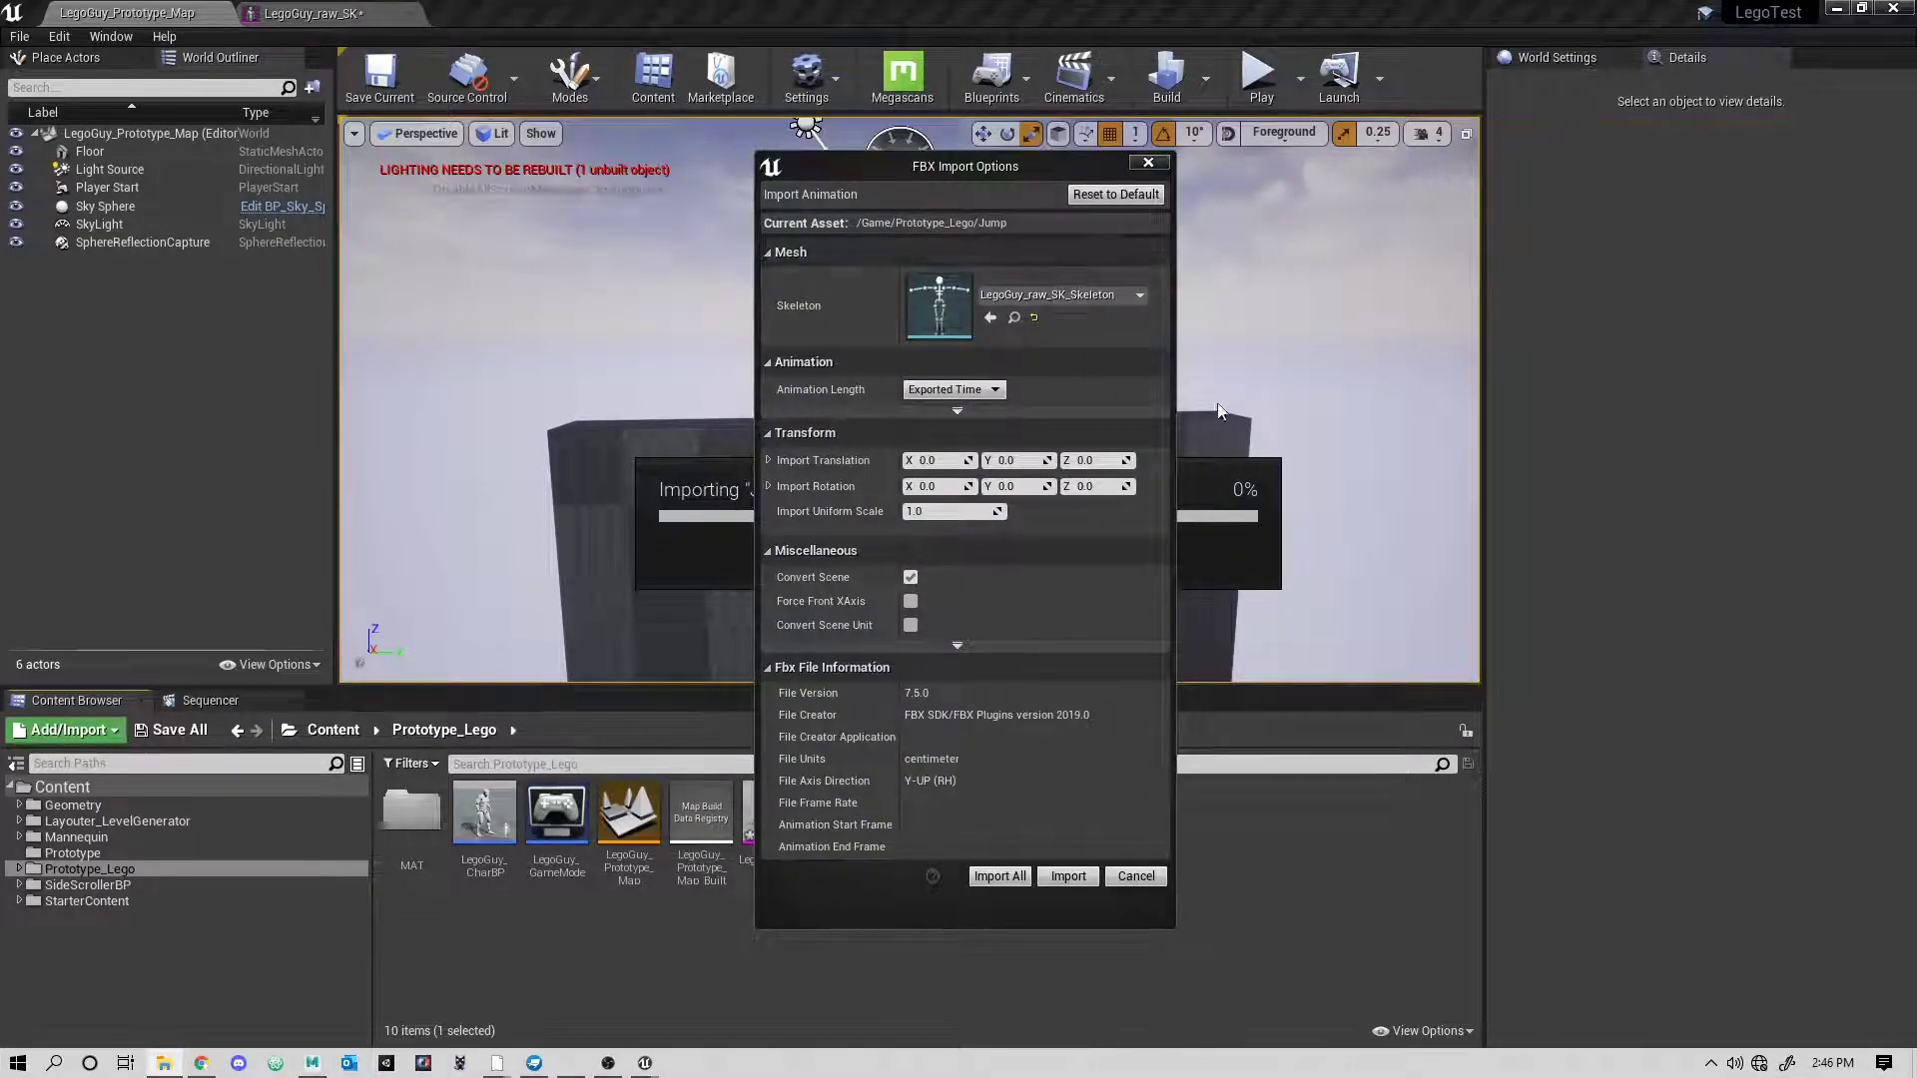
left_click(1004, 879)
left_click(1100, 988)
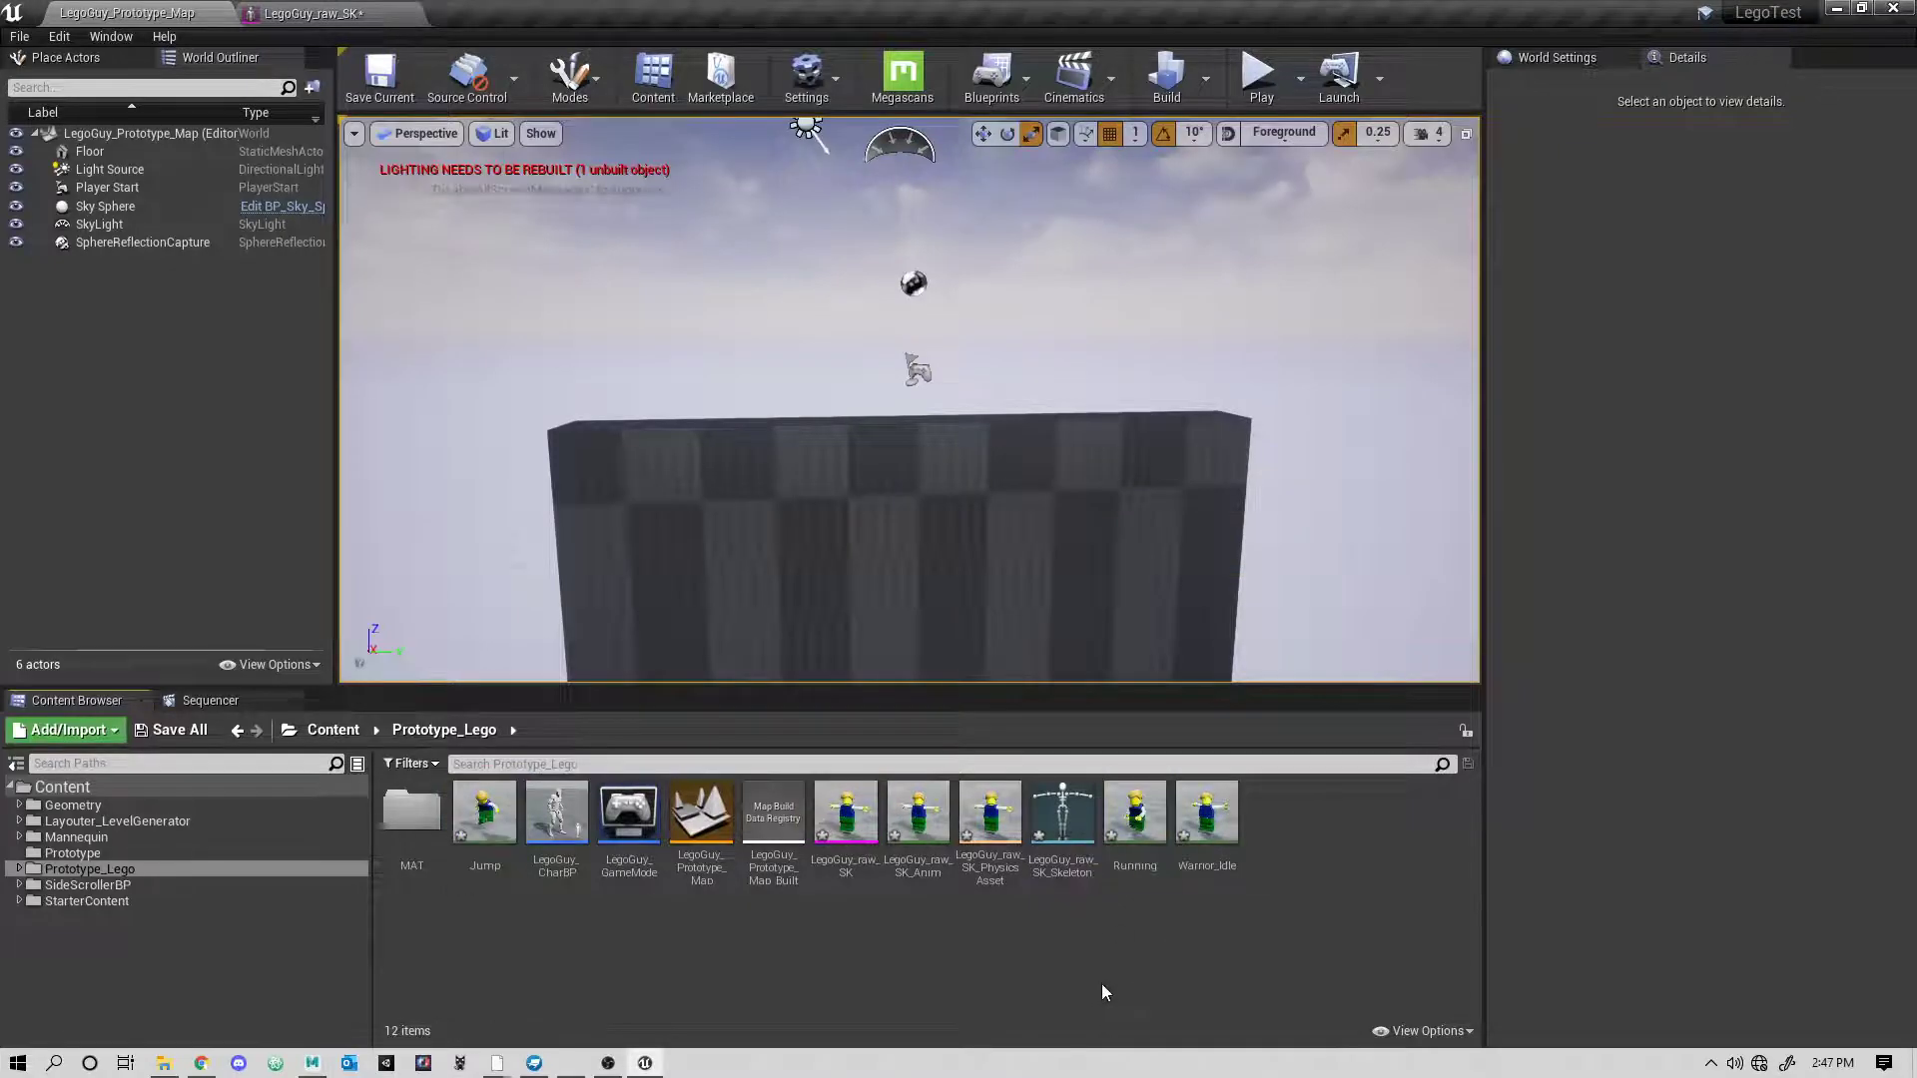
- Preview the Running animation on the Lego character from different angles, close it and return to the level
double_click(1135, 811)
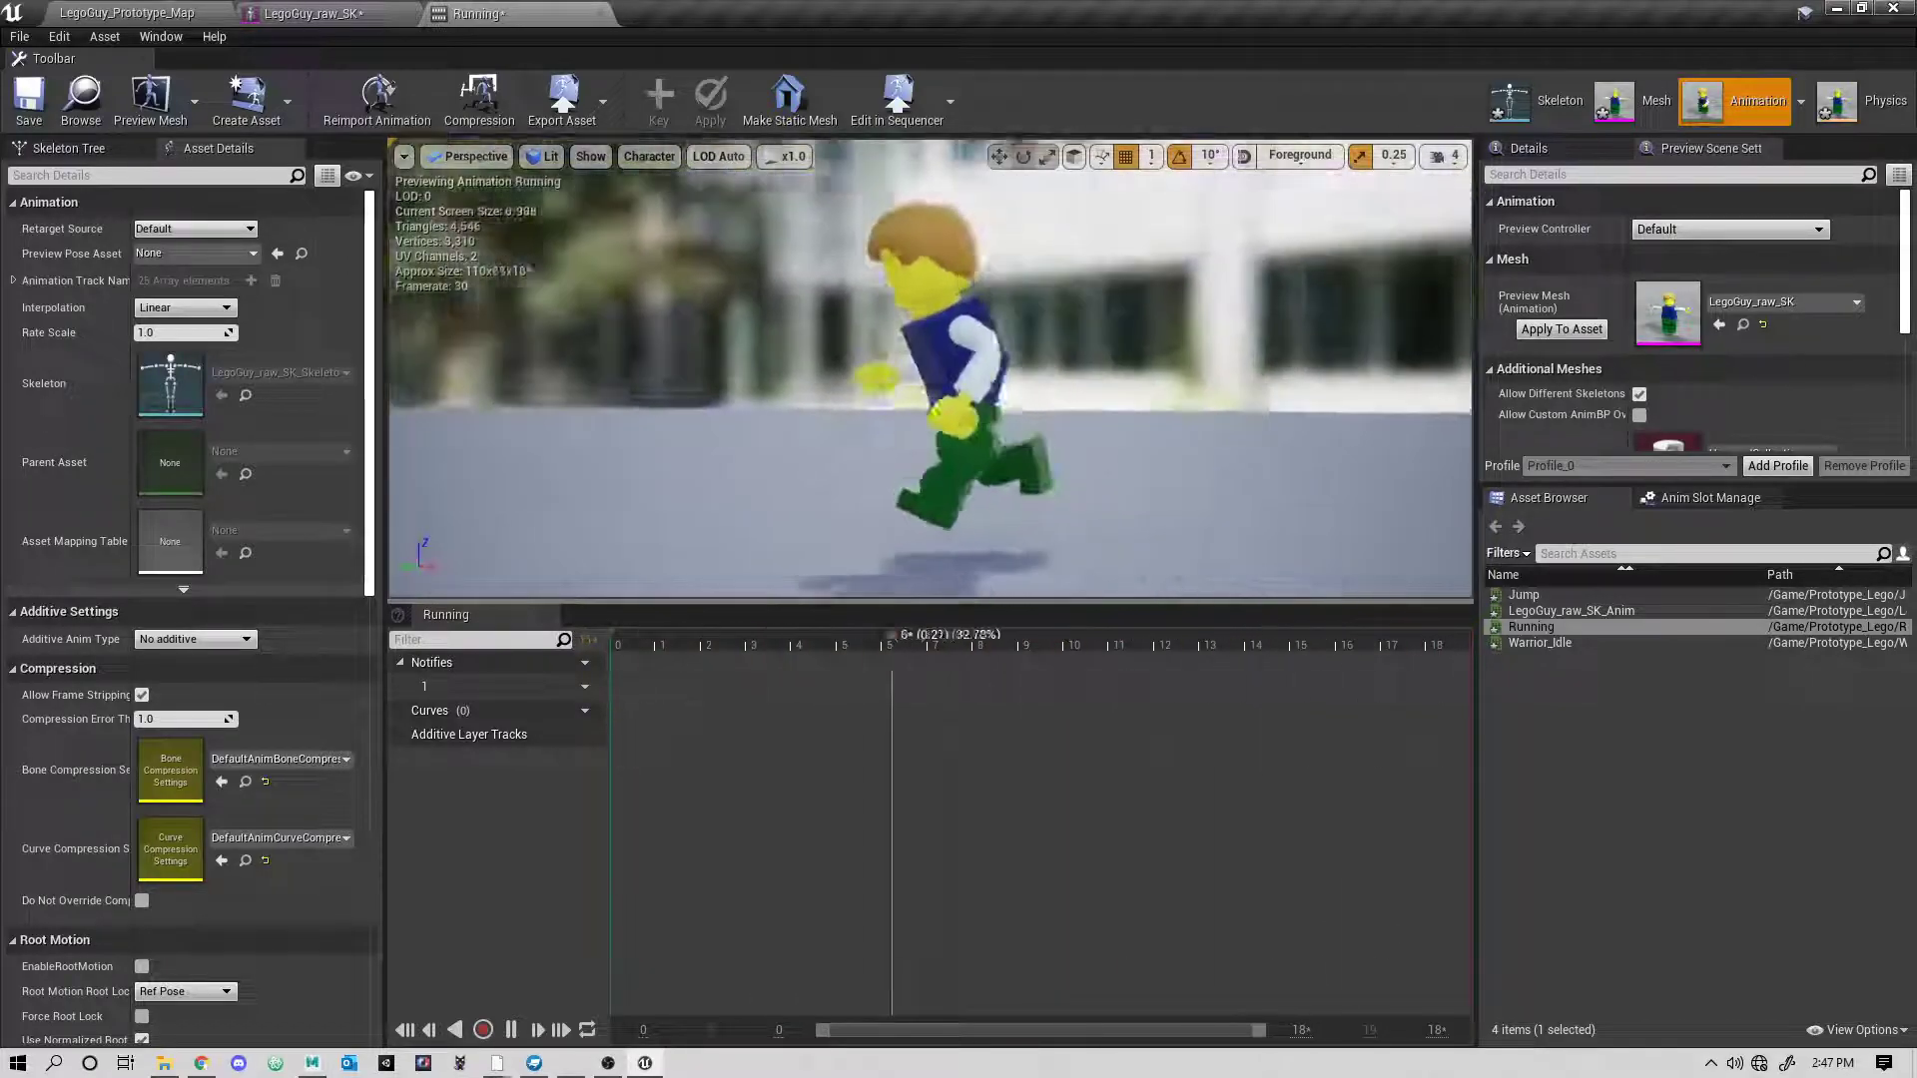
mouse_move(901, 392)
left_mouse_down("alt")
mouse_move(839, 392)
mouse_move(1119, 385)
mouse_move(901, 393)
left_mouse_up("alt")
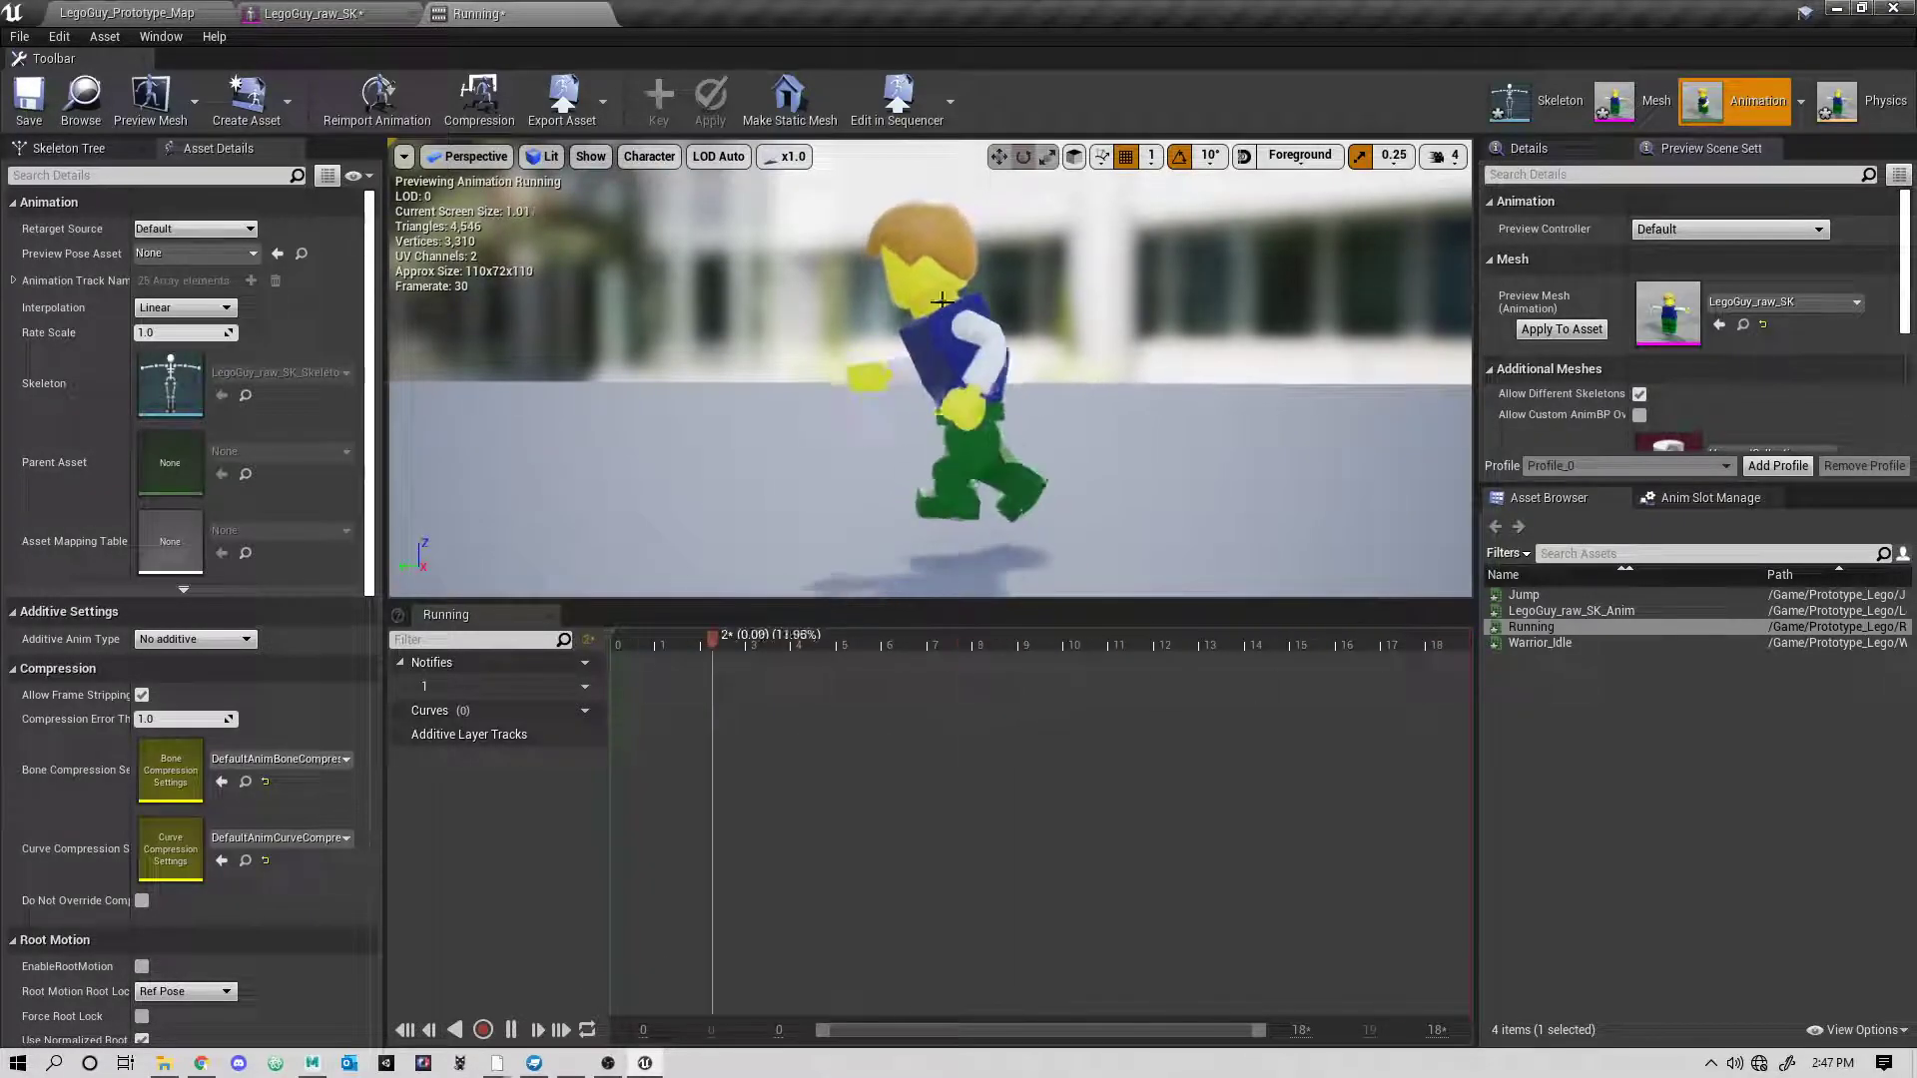
left_click_drag(825, 510, 1218, 464, "alt")
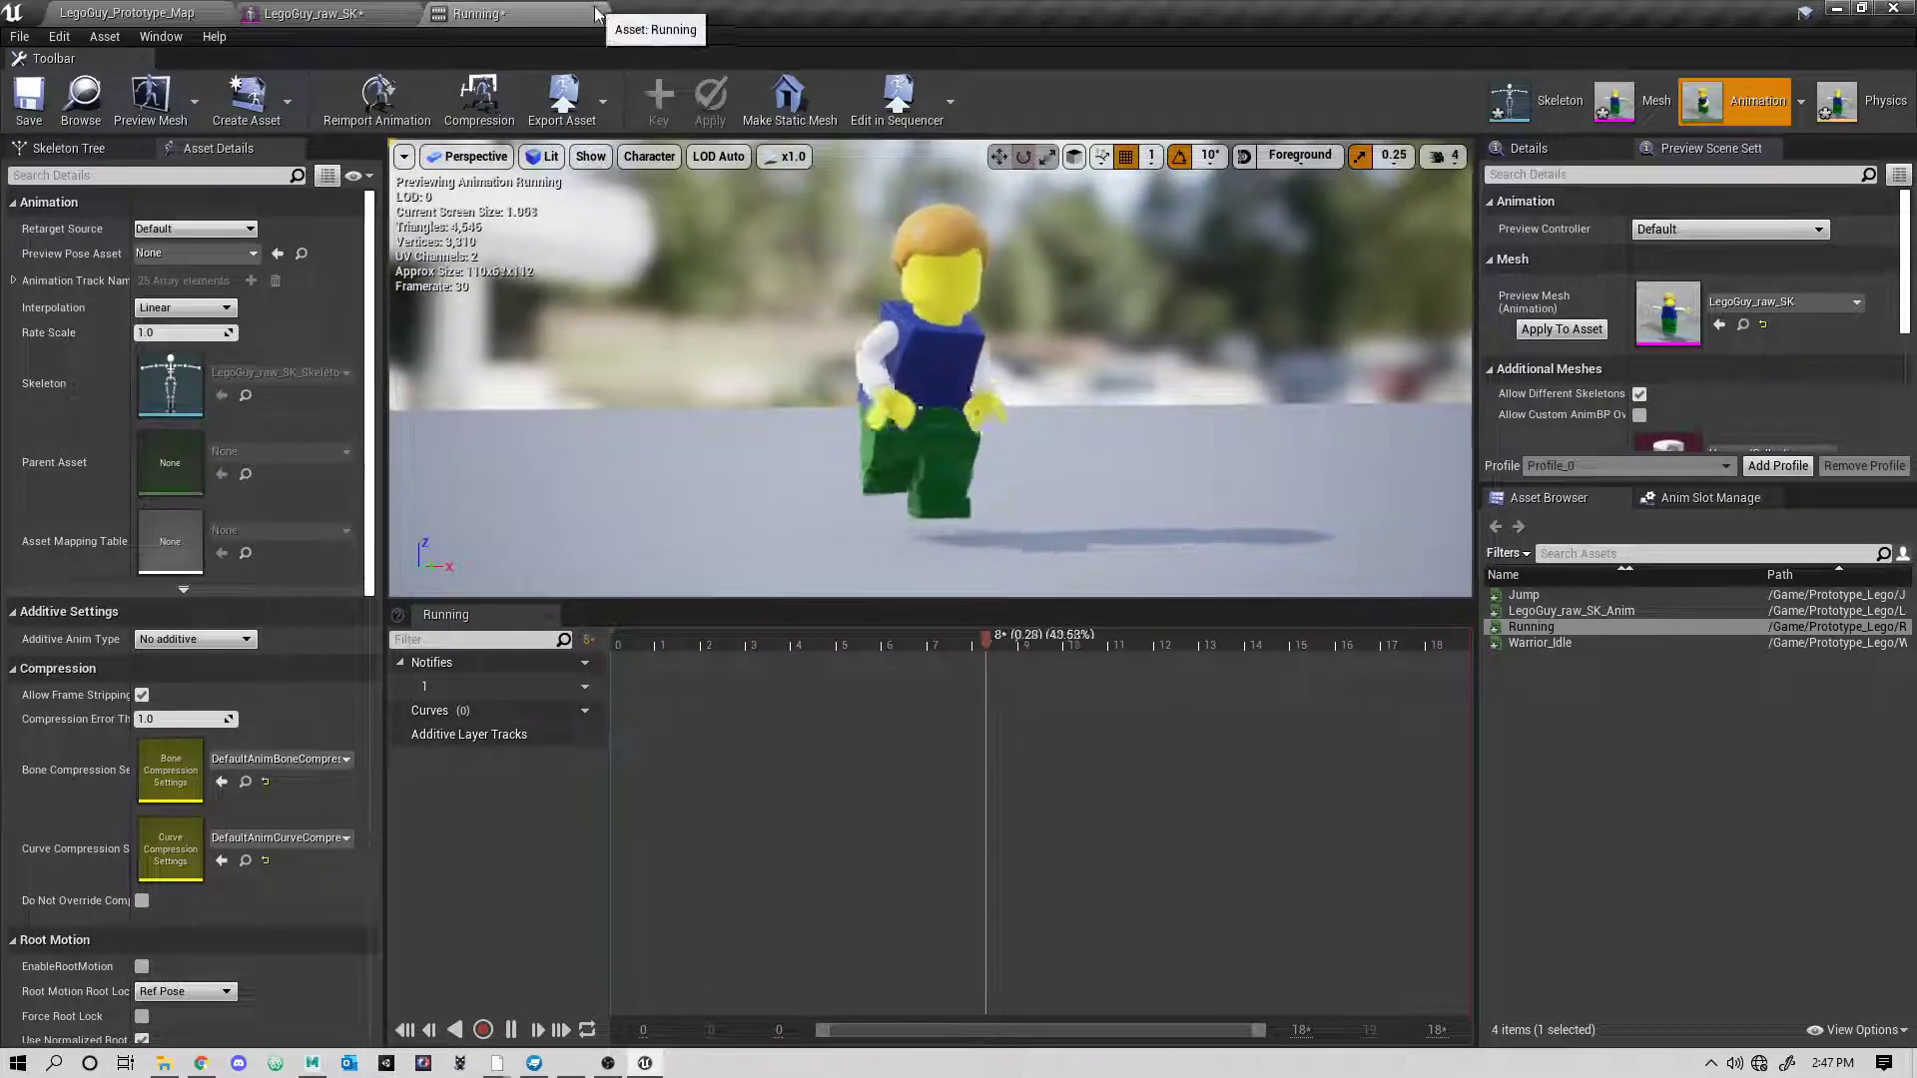
left_click(599, 13)
left_click(85, 14)
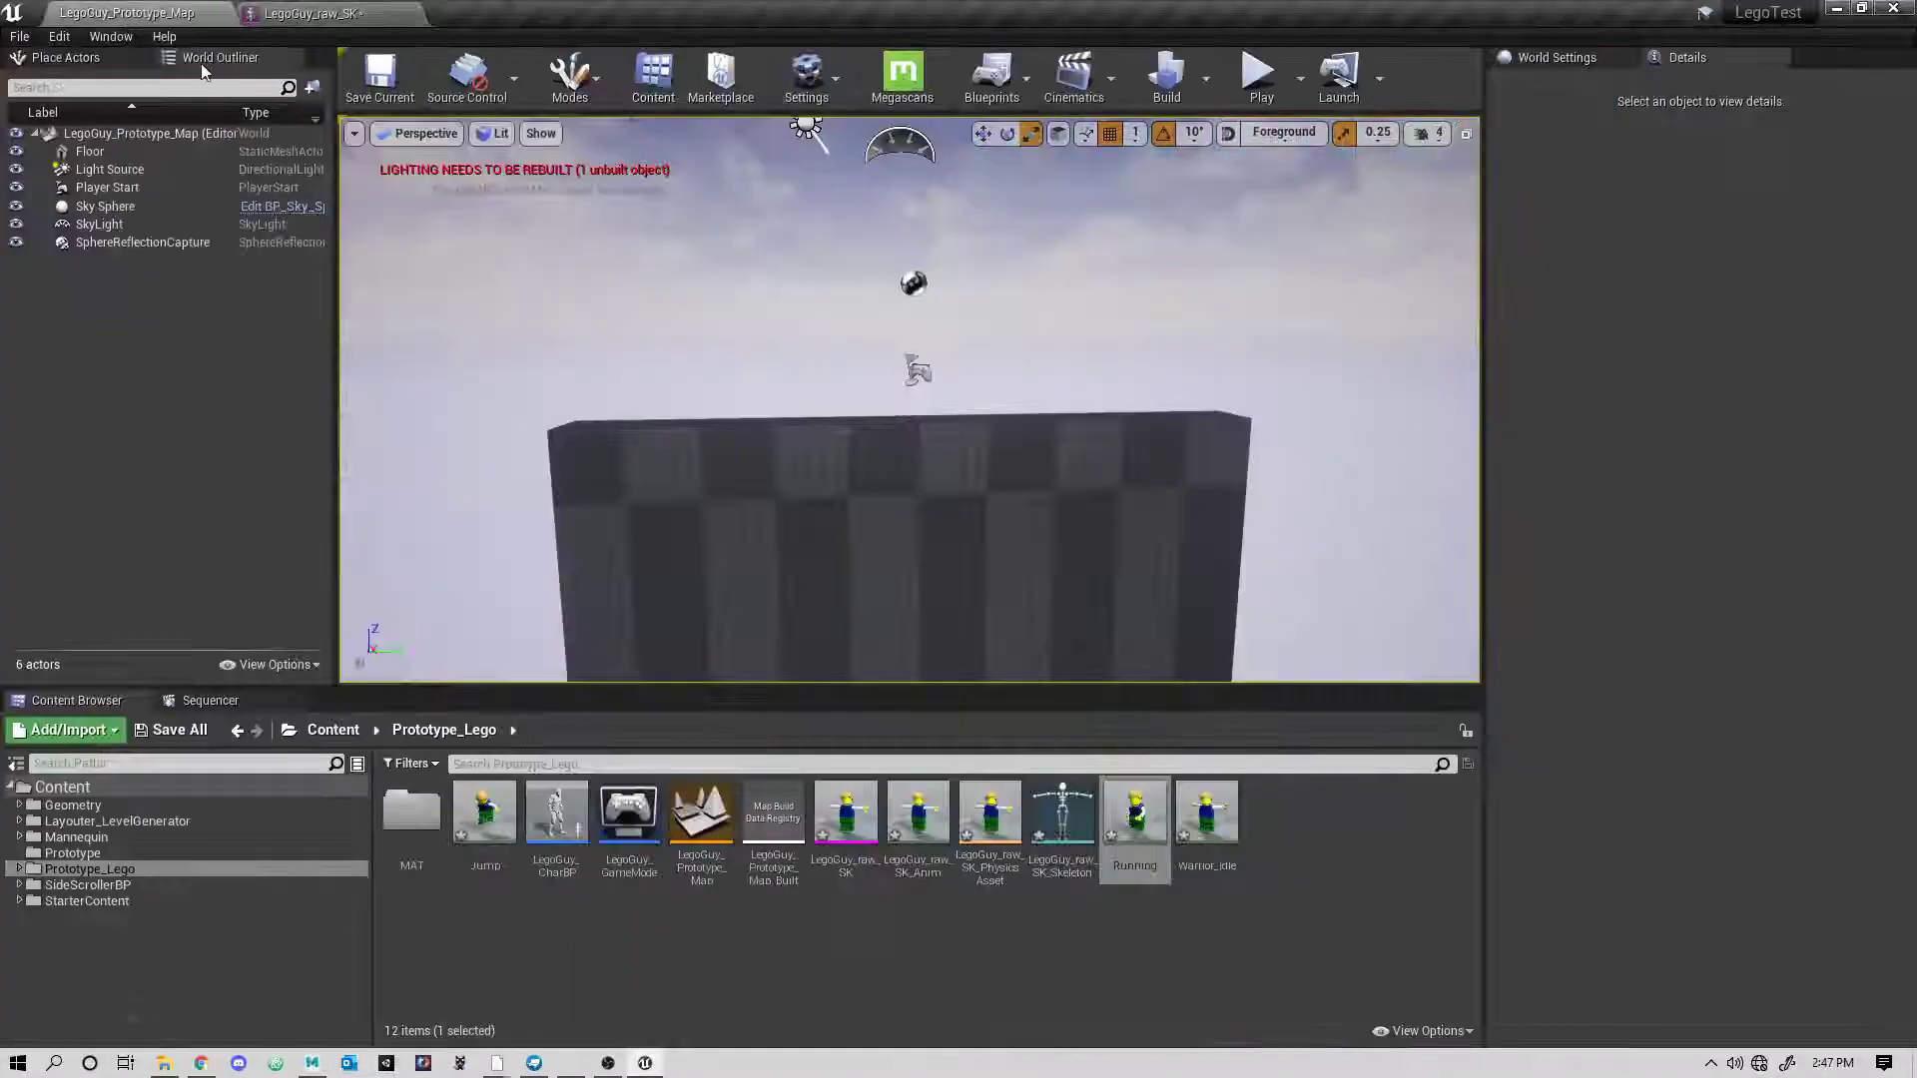
- Preview the Warrior_Idle animation on the Lego character, close it and return to the level
double_click(1207, 814)
mouse_move(1274, 441)
left_mouse_down("alt")
mouse_move(1188, 441)
mouse_move(1273, 440)
left_mouse_up("alt")
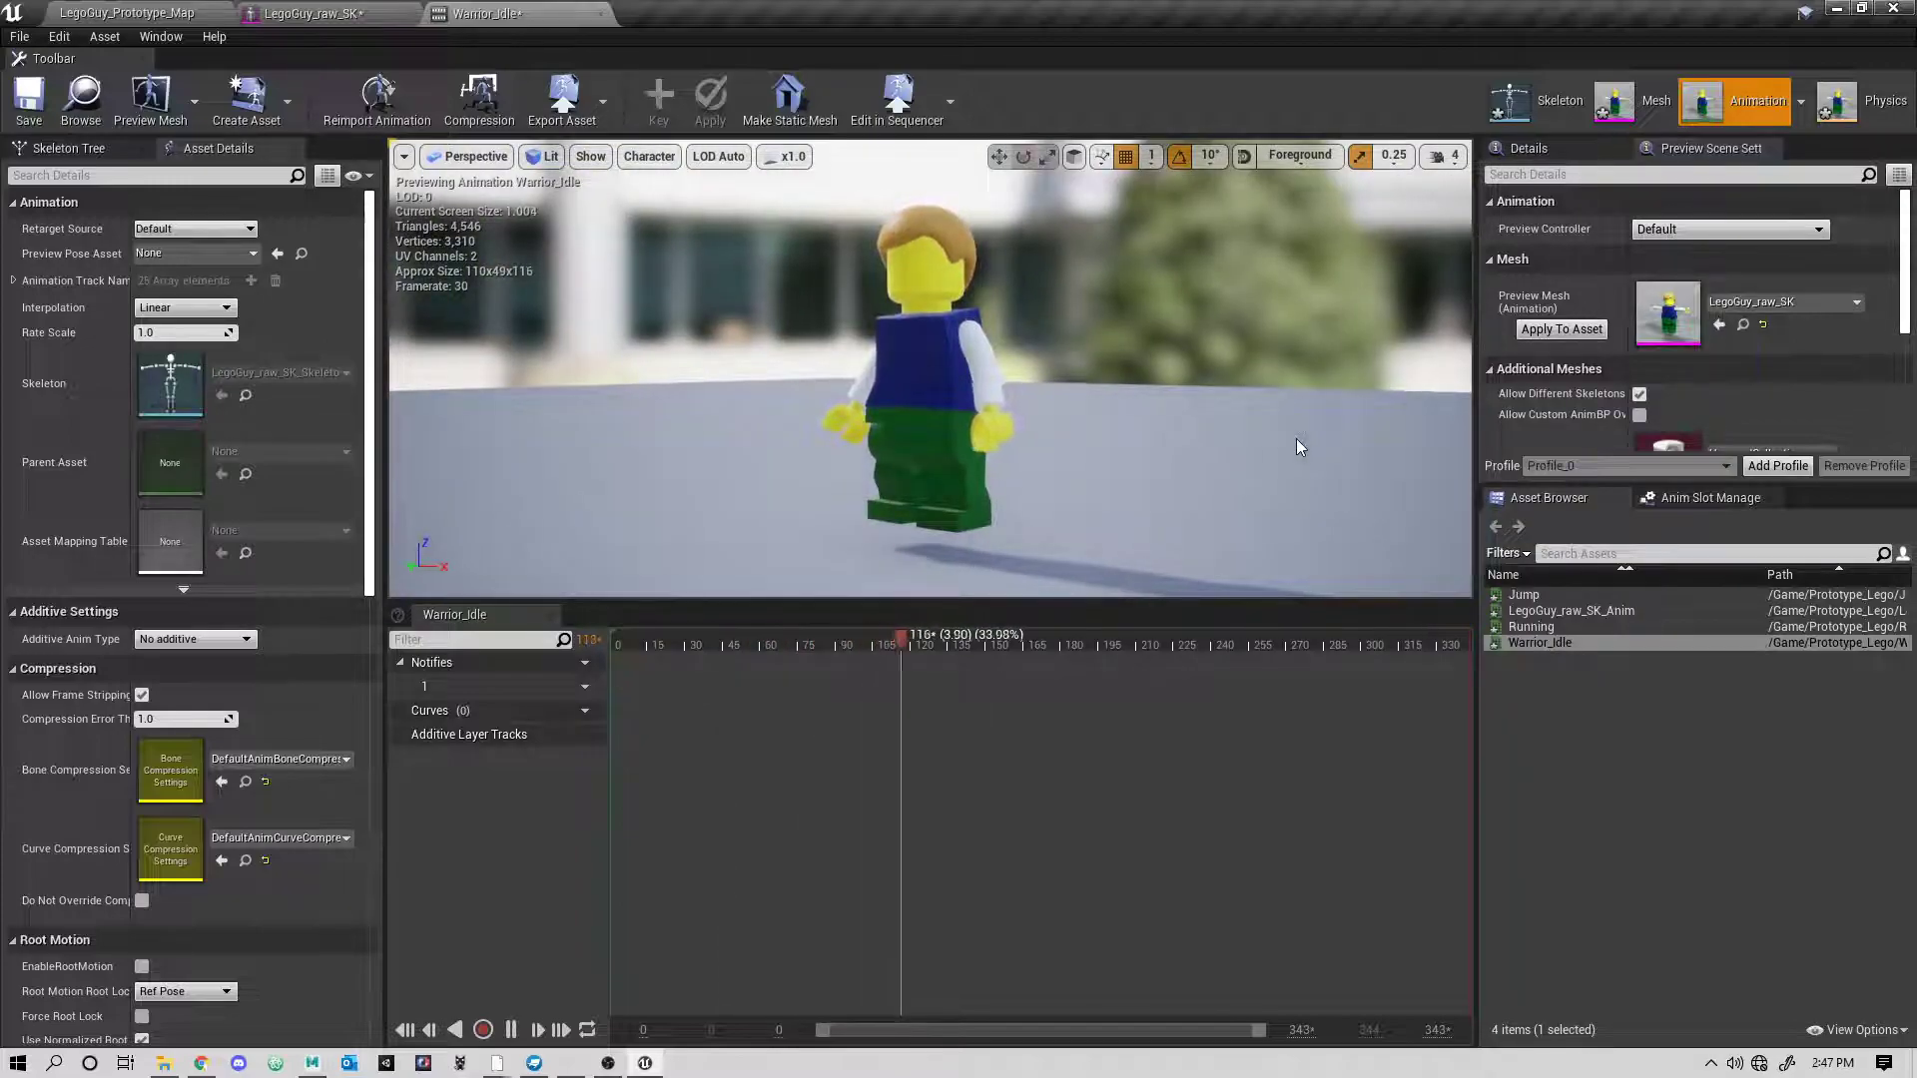
left_click(603, 13)
left_click(132, 12)
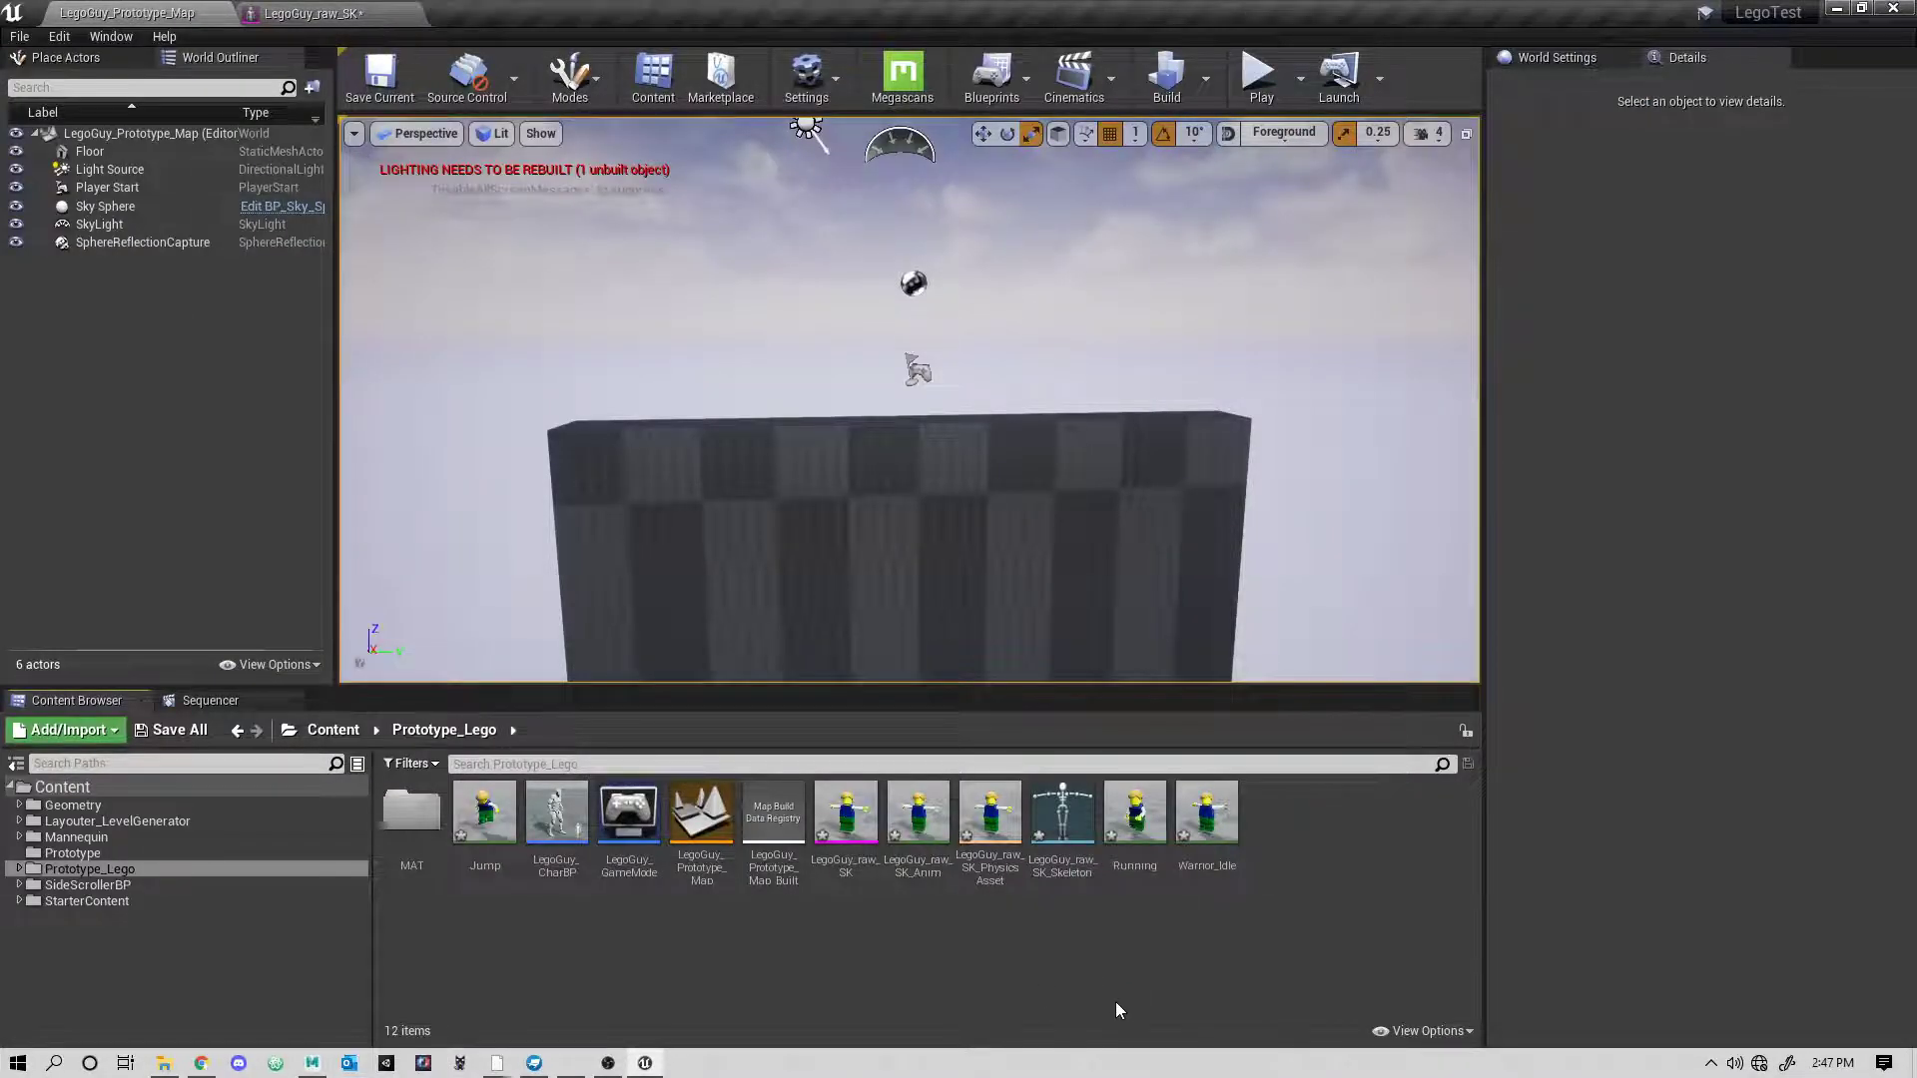
- Preview the Jump animation on the Lego character from another angle, close it and return to the level
double_click(485, 814)
left_click_drag(1043, 430, 1299, 382, "alt")
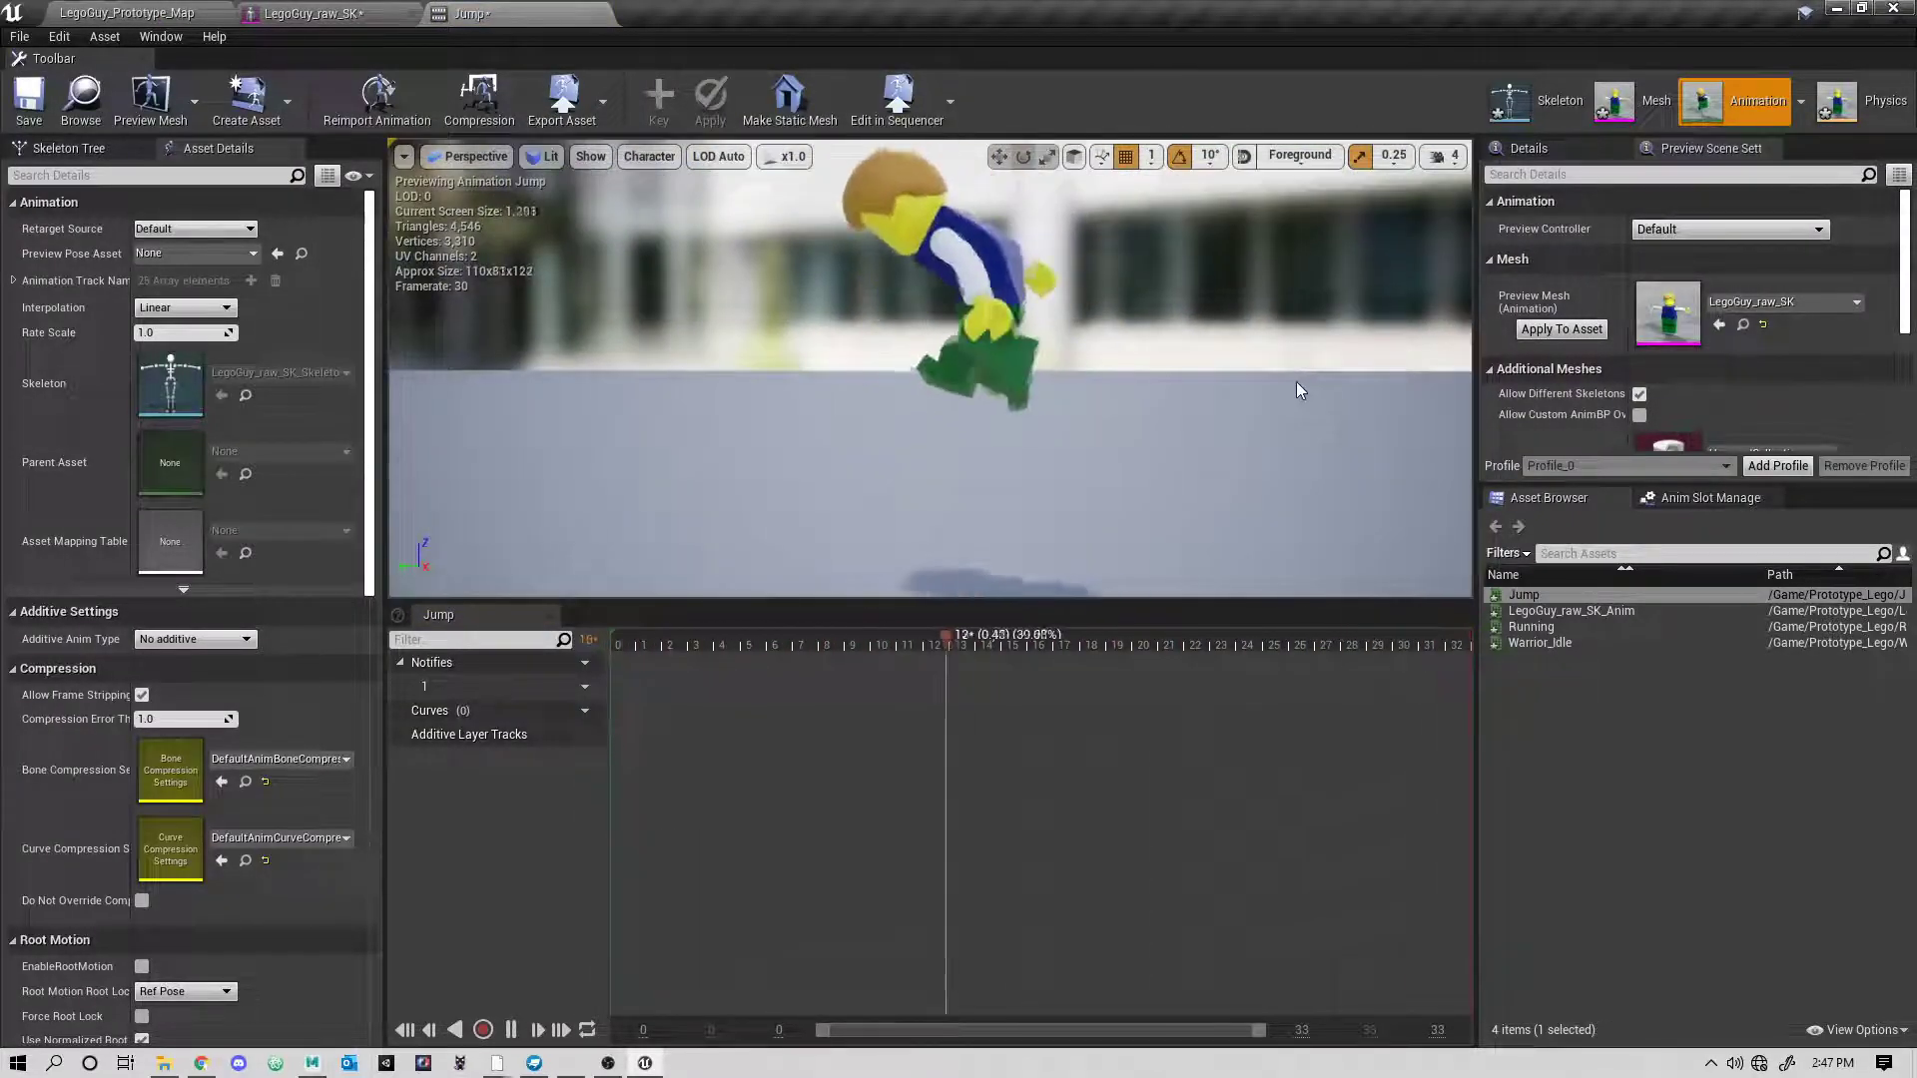
left_click(600, 14)
left_click(127, 13)
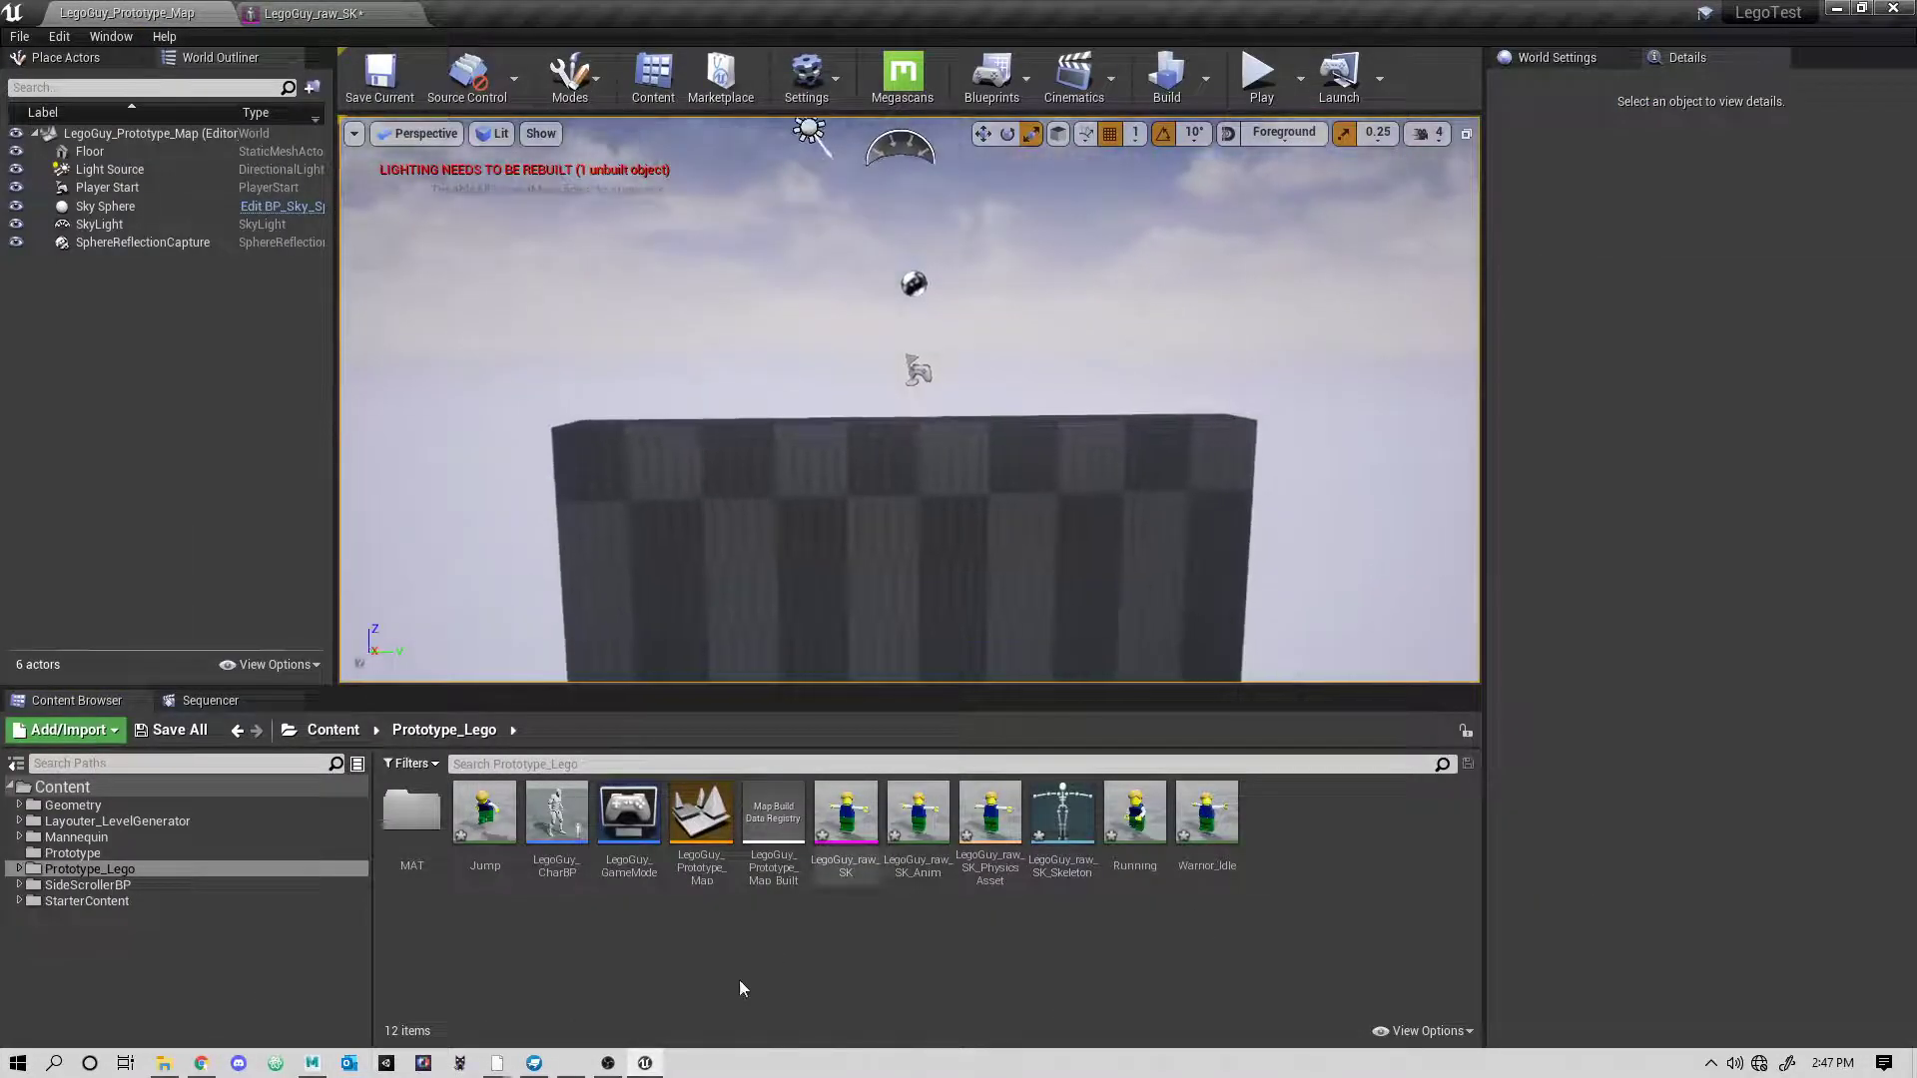
- Open the LegoGuy_CharBP blueprint, show its 3D viewport and return to the level
left_click(557, 814)
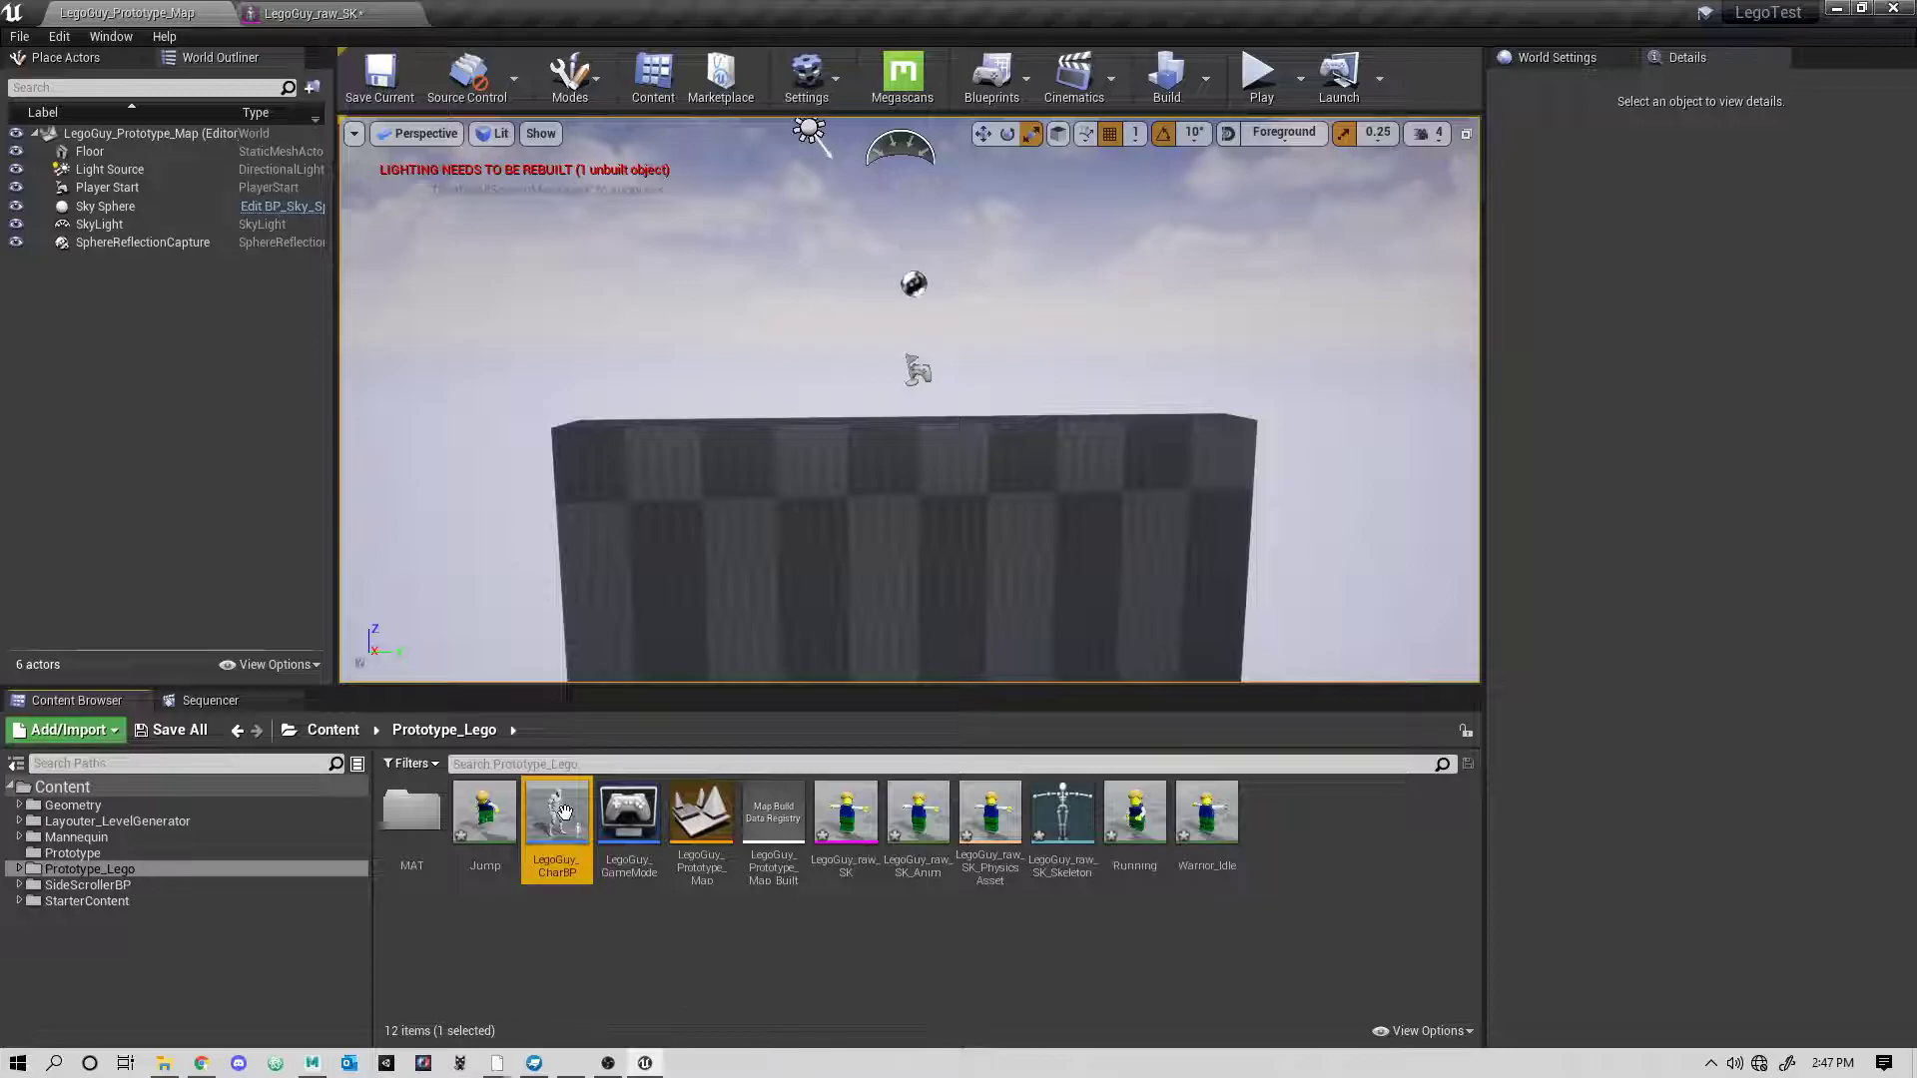
double_click(564, 812)
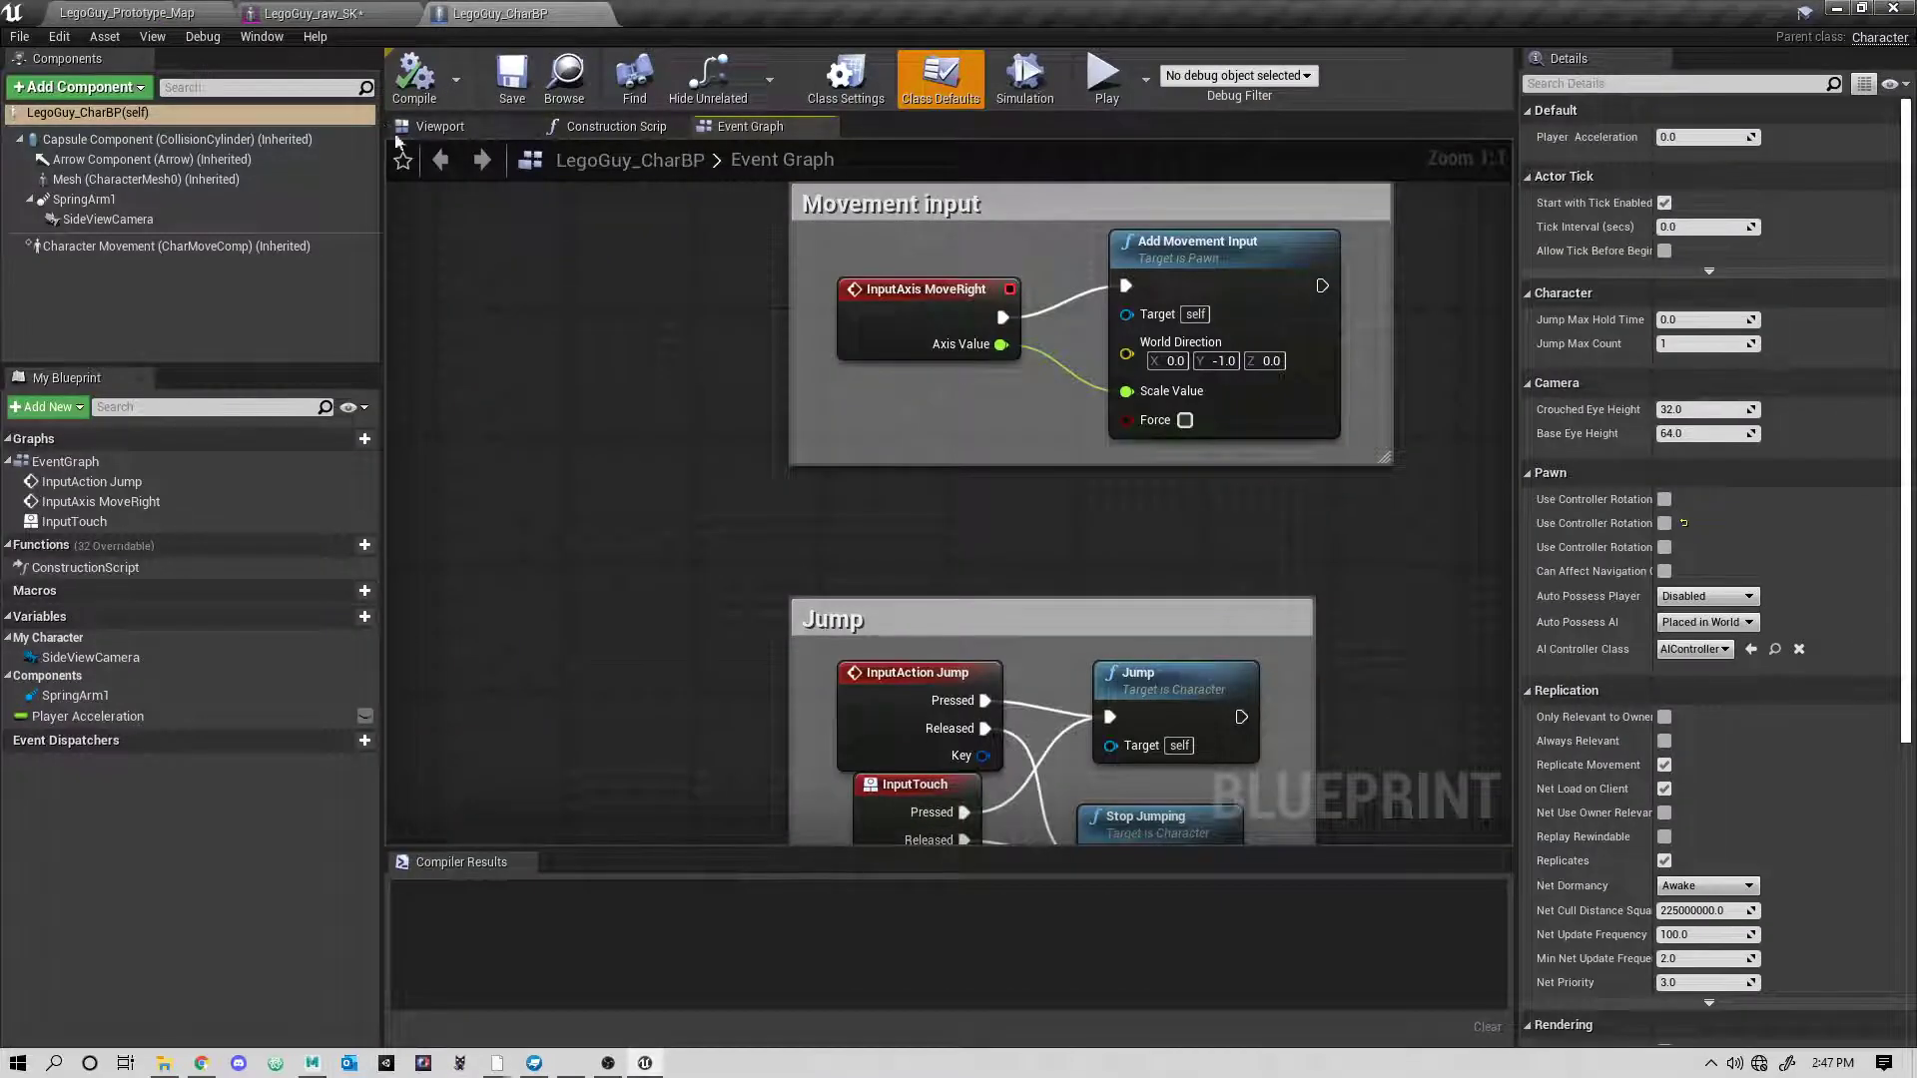
left_click(419, 127)
left_click(172, 12)
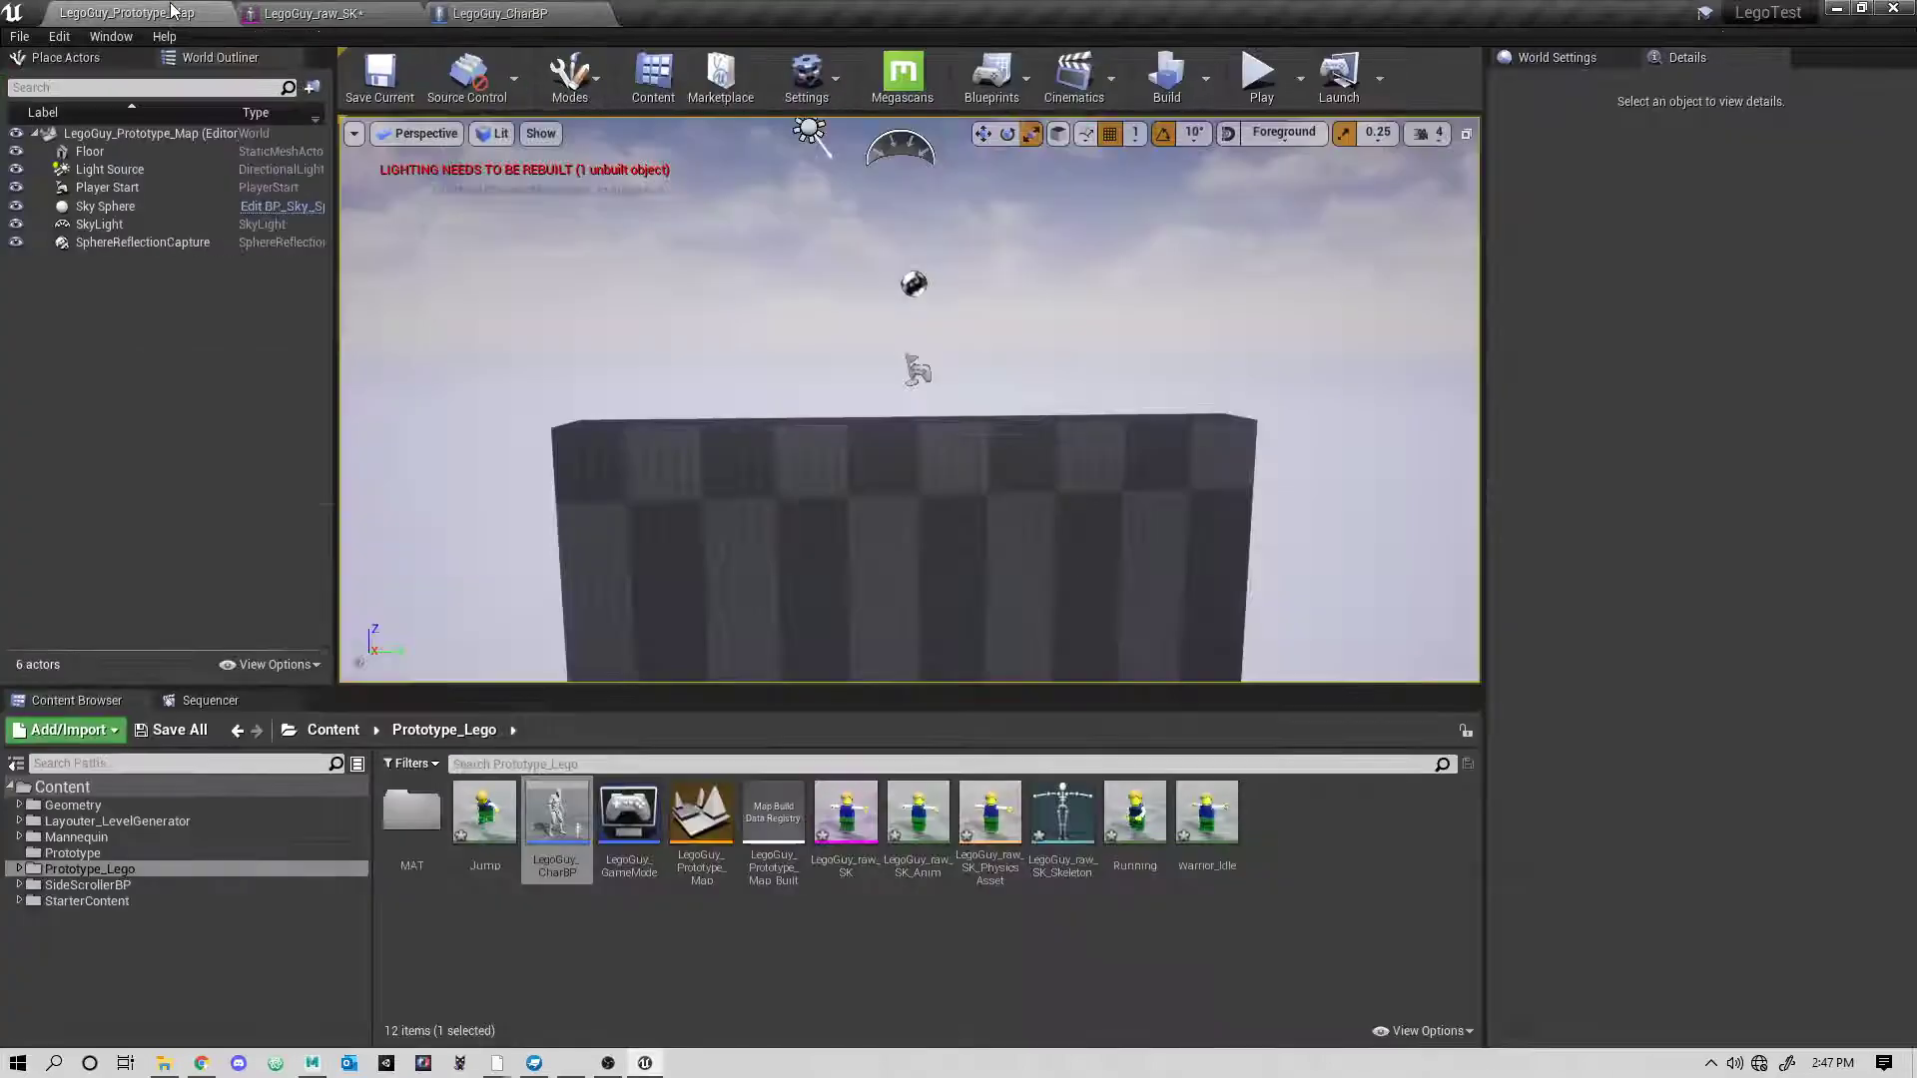
- Play-test the level by running the character back and forth along the floor and jumping, and stop the session
left_click(1259, 75)
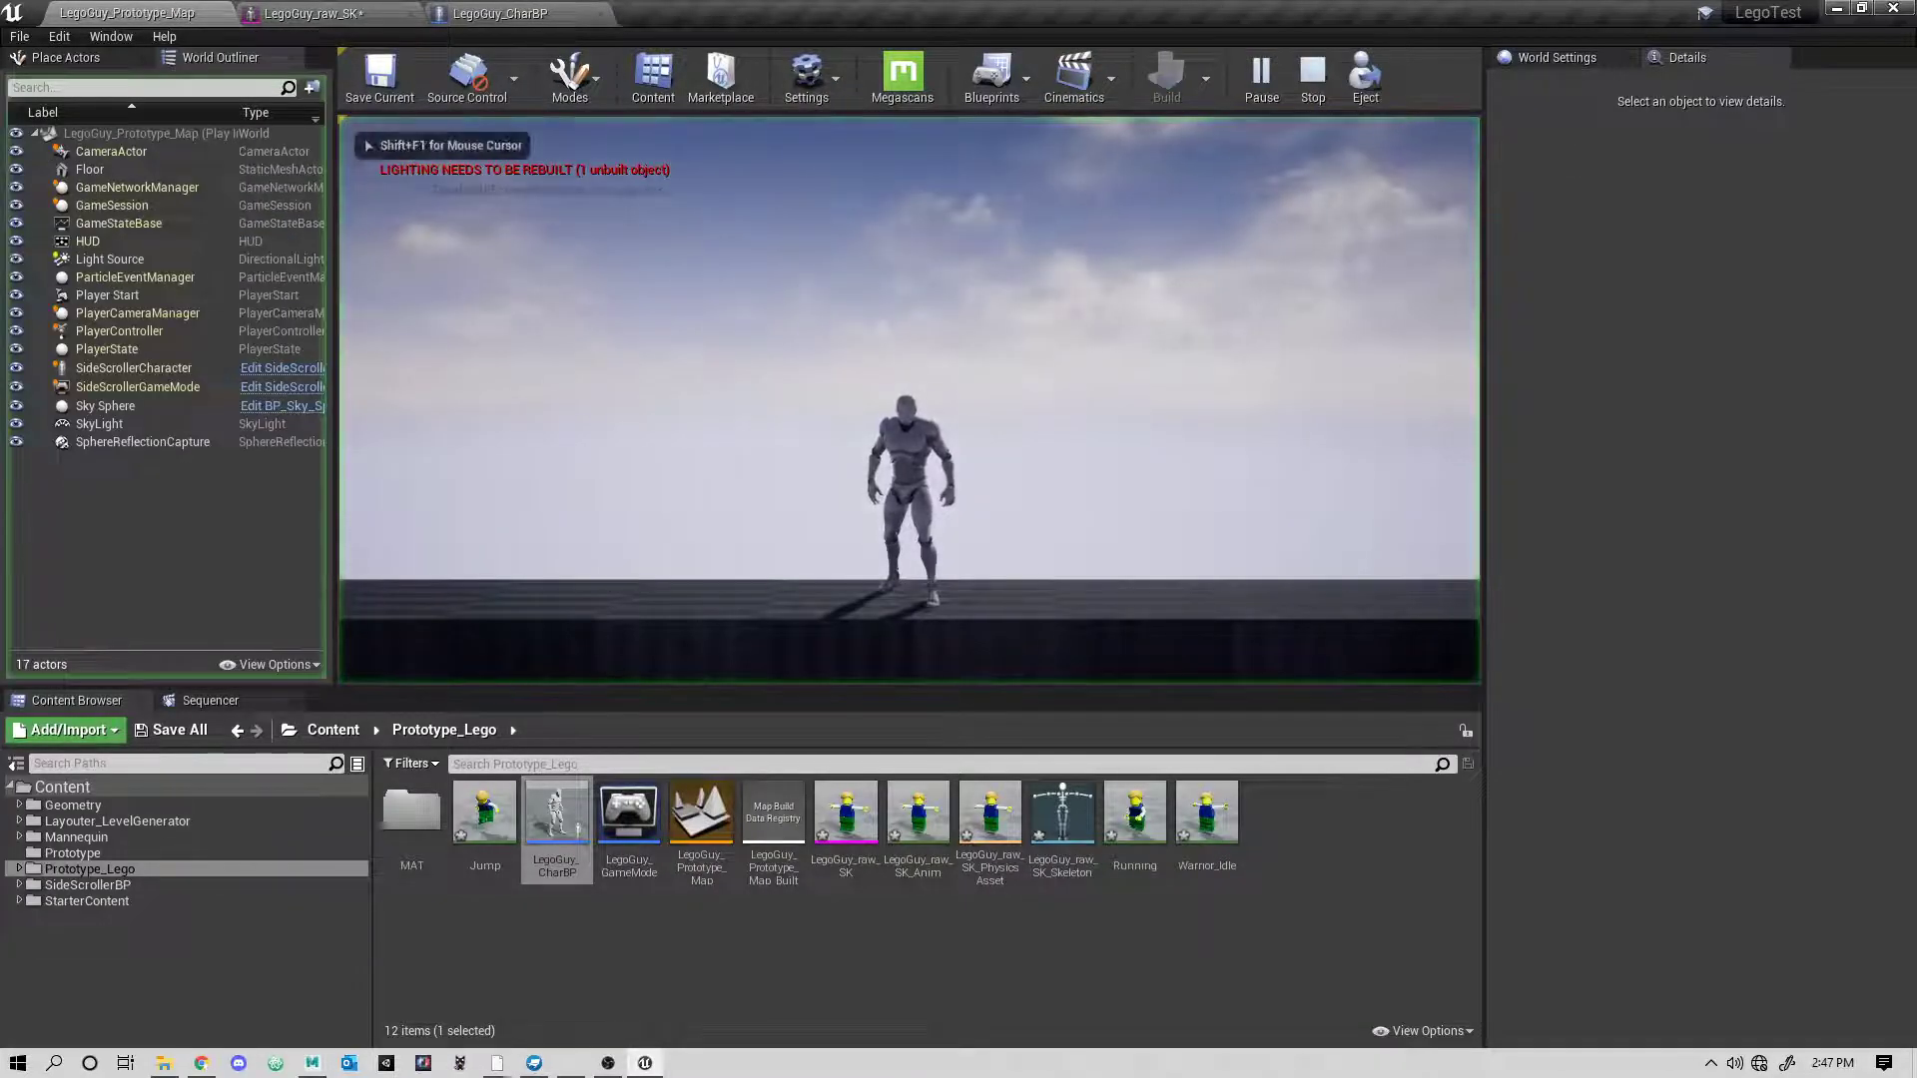
key("d")
key("space")
key("a")
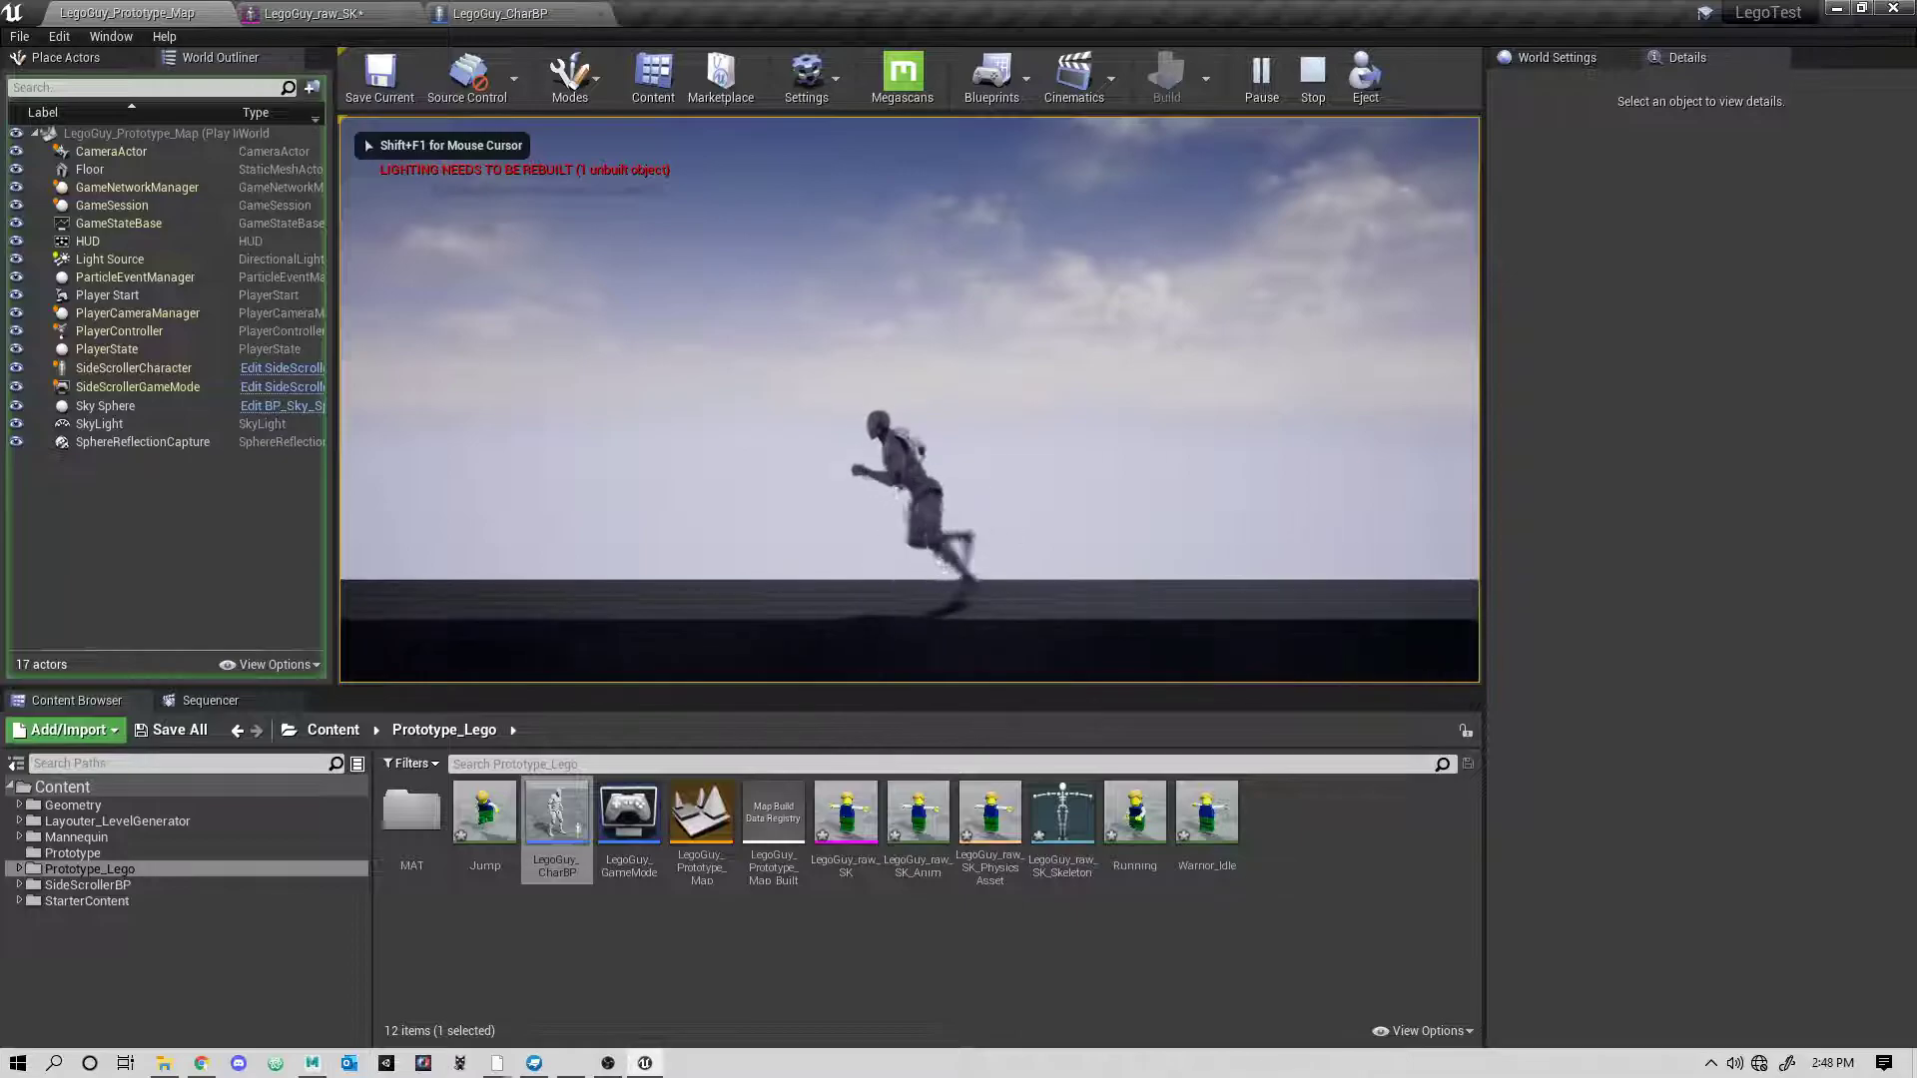
key("d")
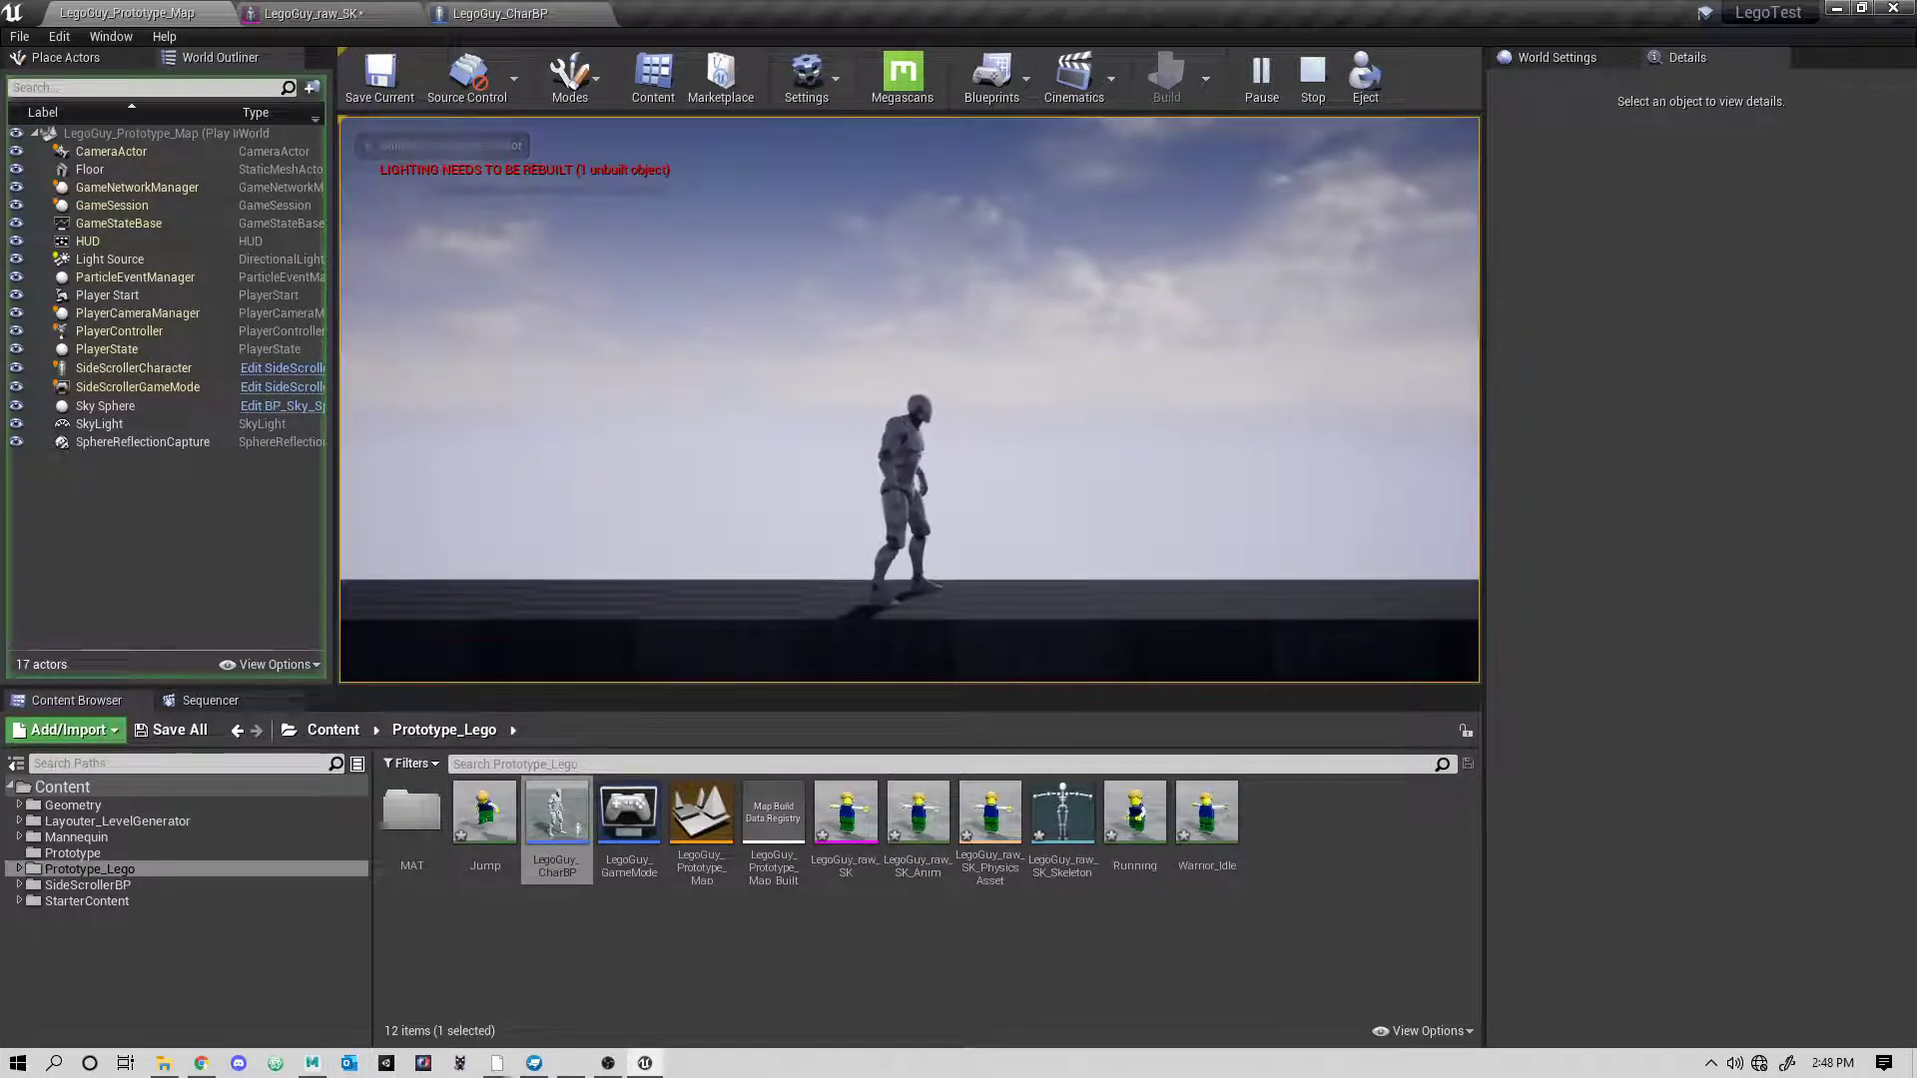
key("a")
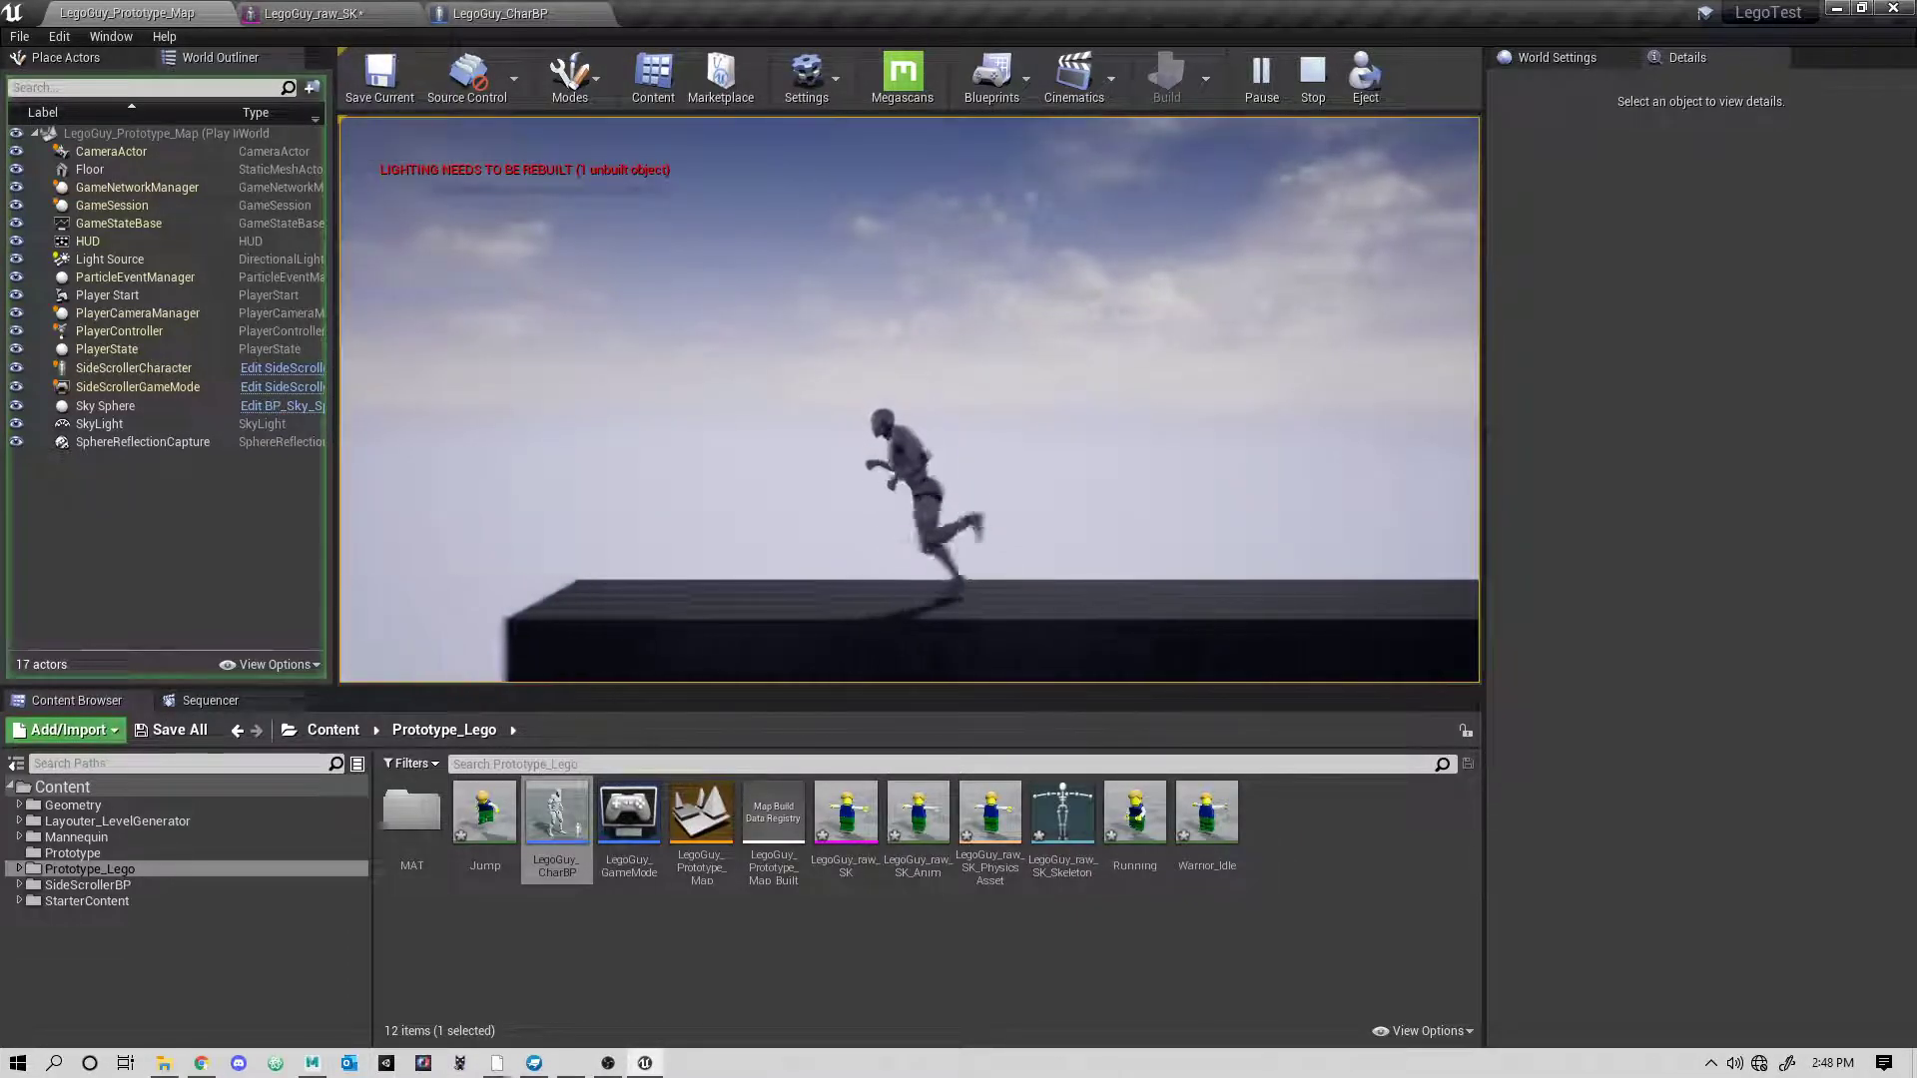
key("d")
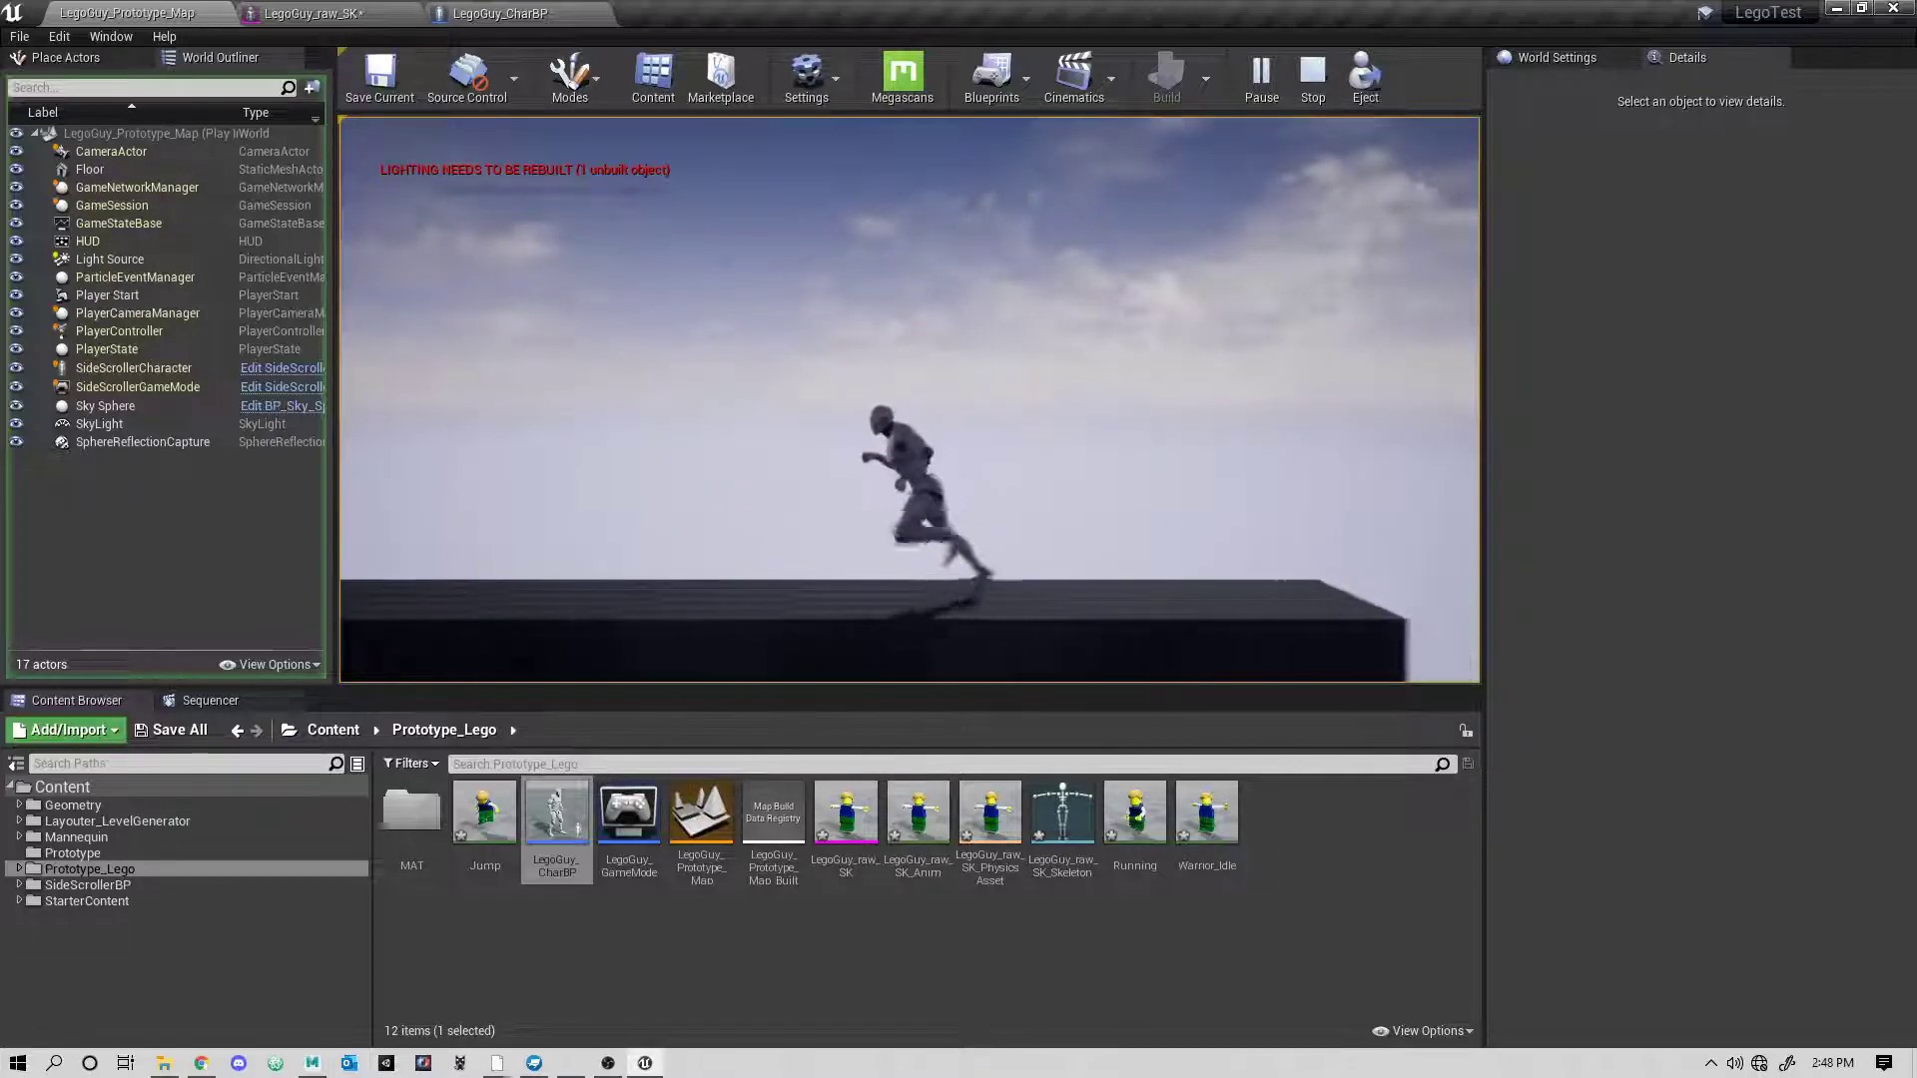
key("a")
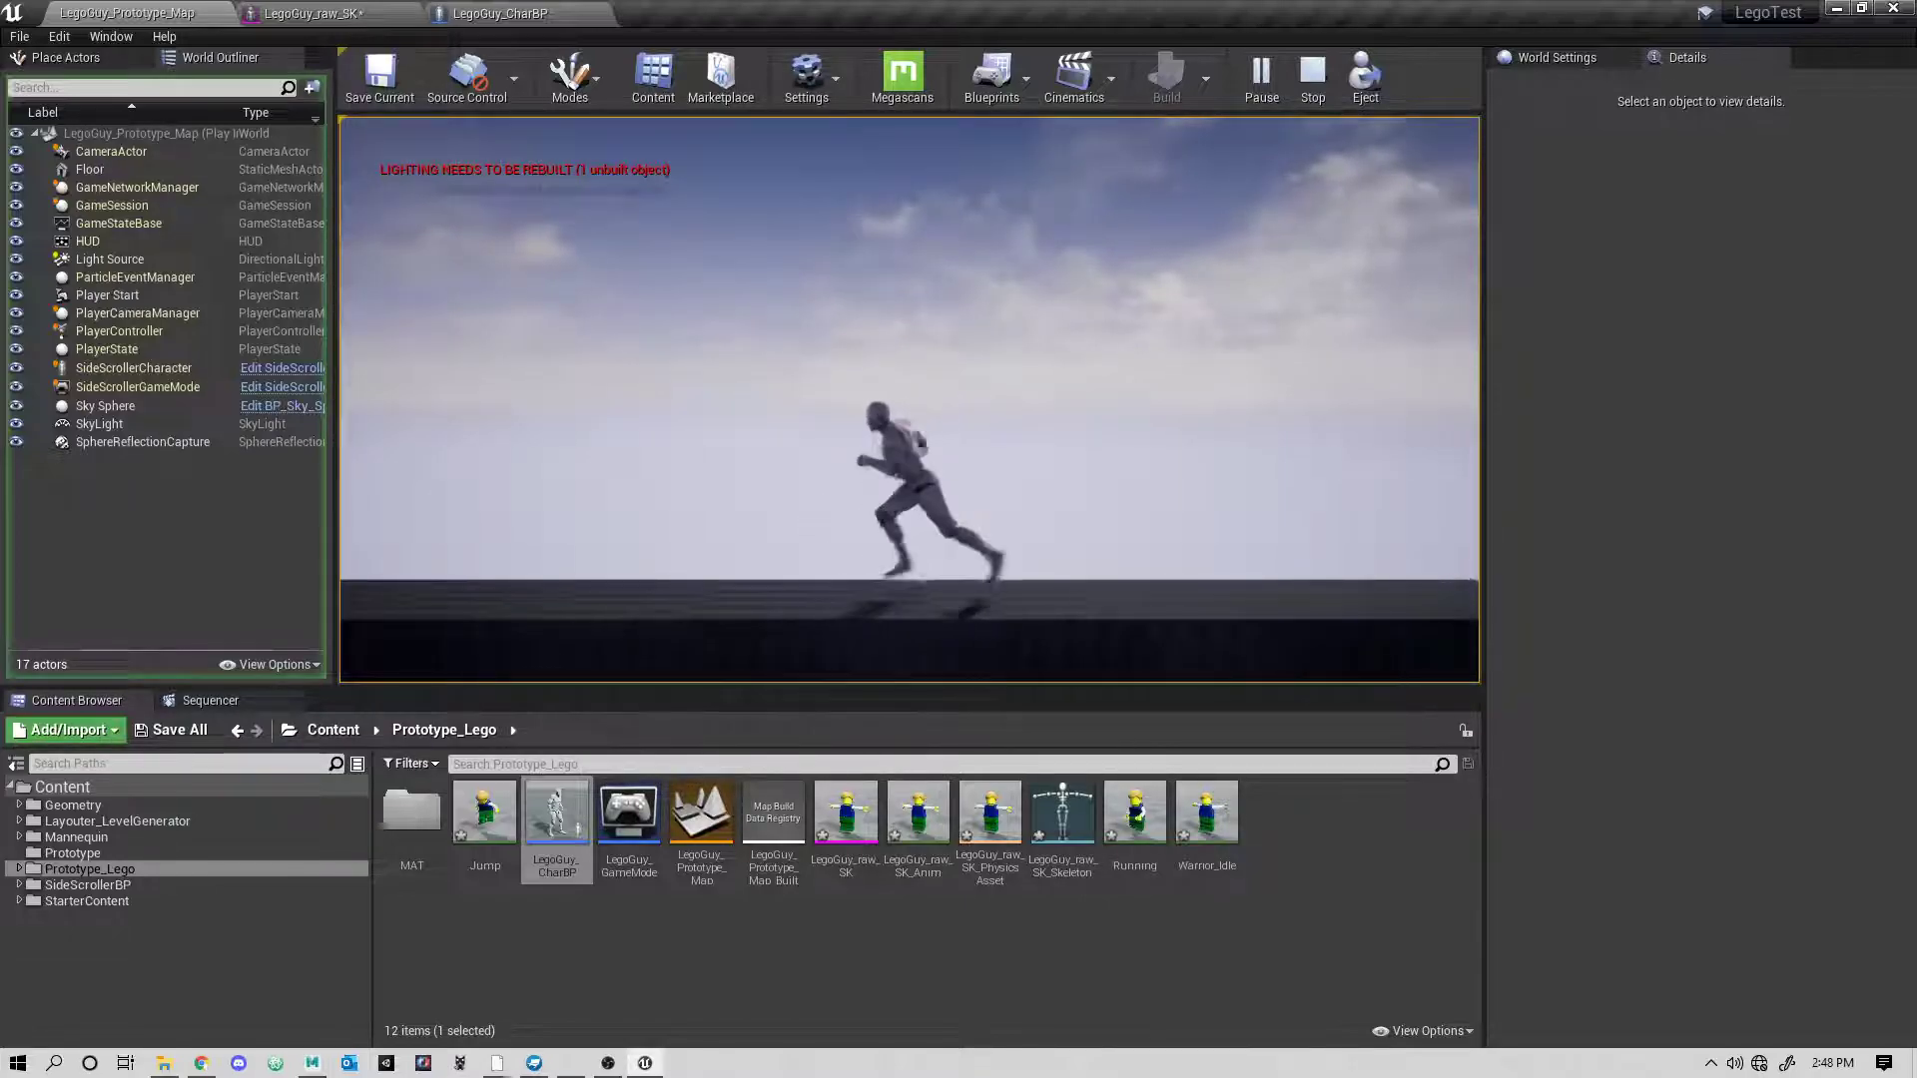
key("d")
key("a")
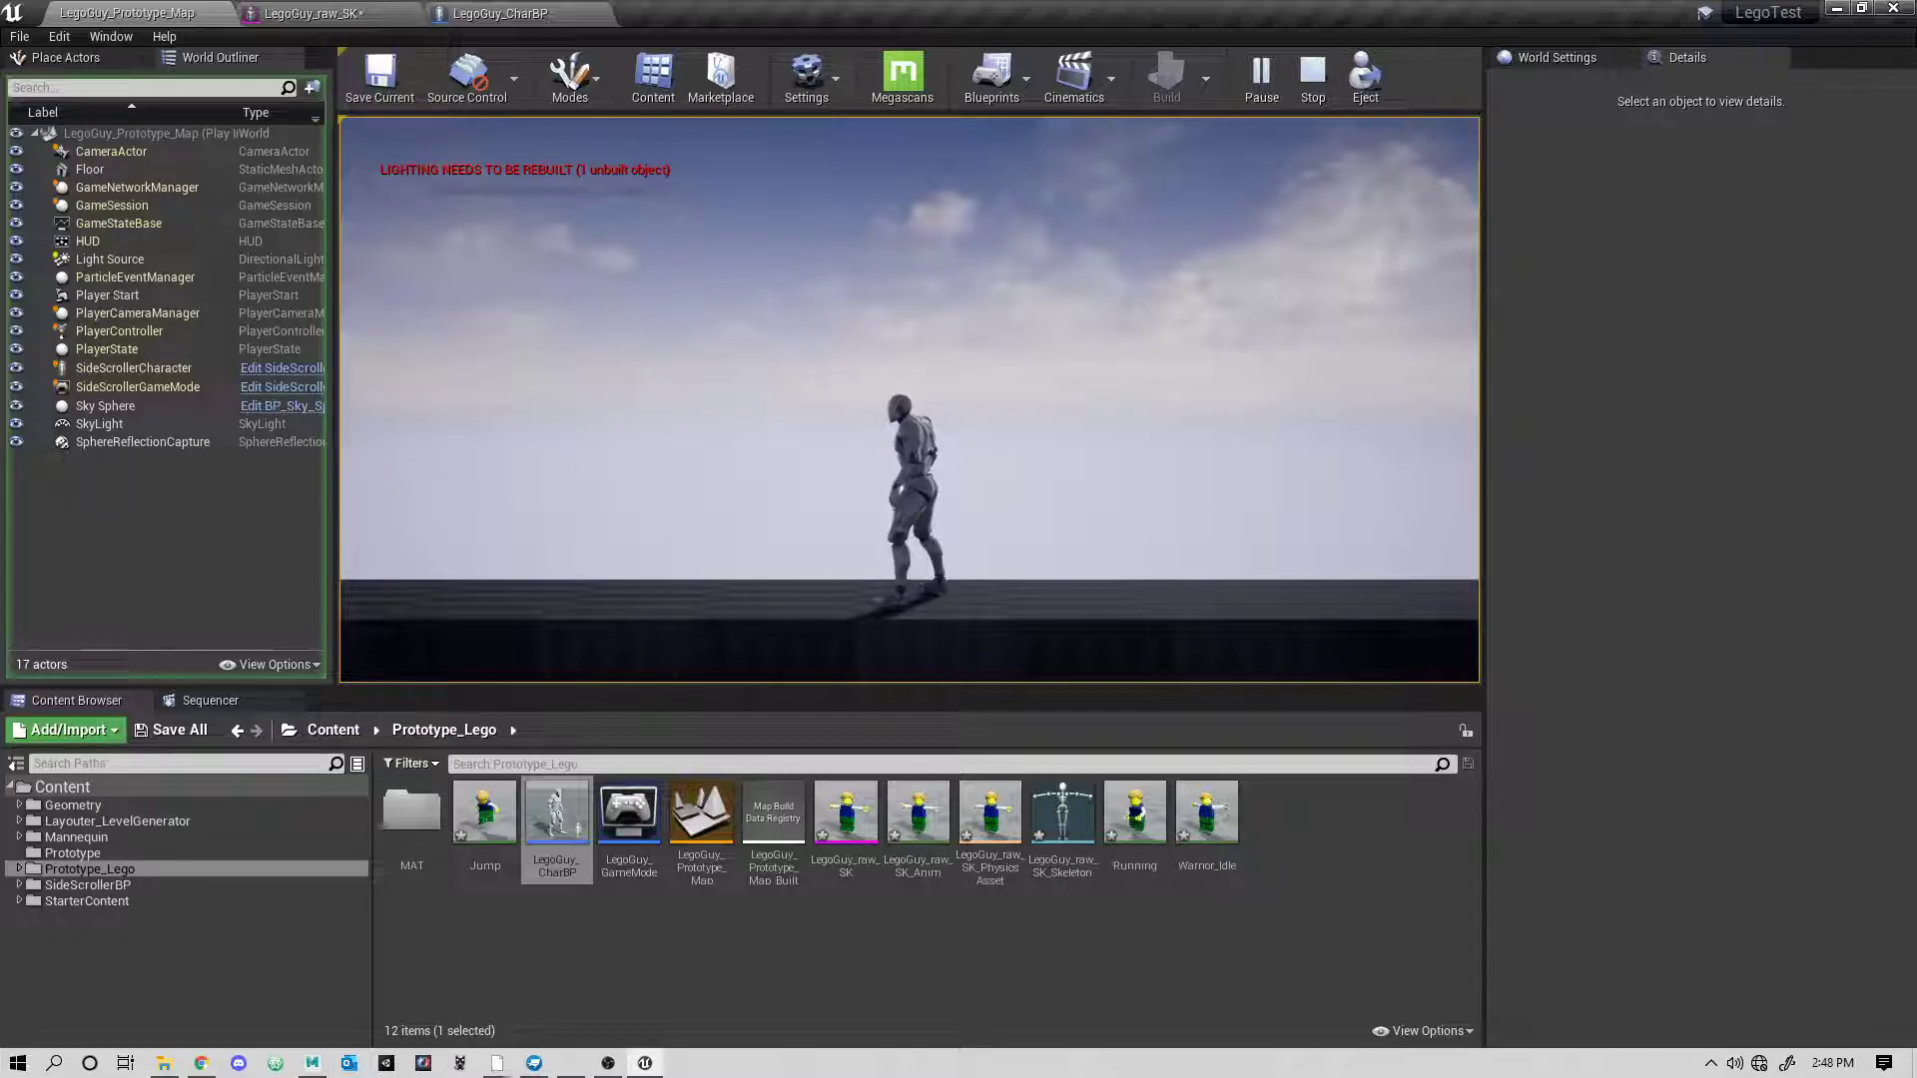
key("Escape")
- In LegoGuy_CharBP, set the Mesh component's skeletal mesh to LegoGuy_raw_SK
left_click(499, 13)
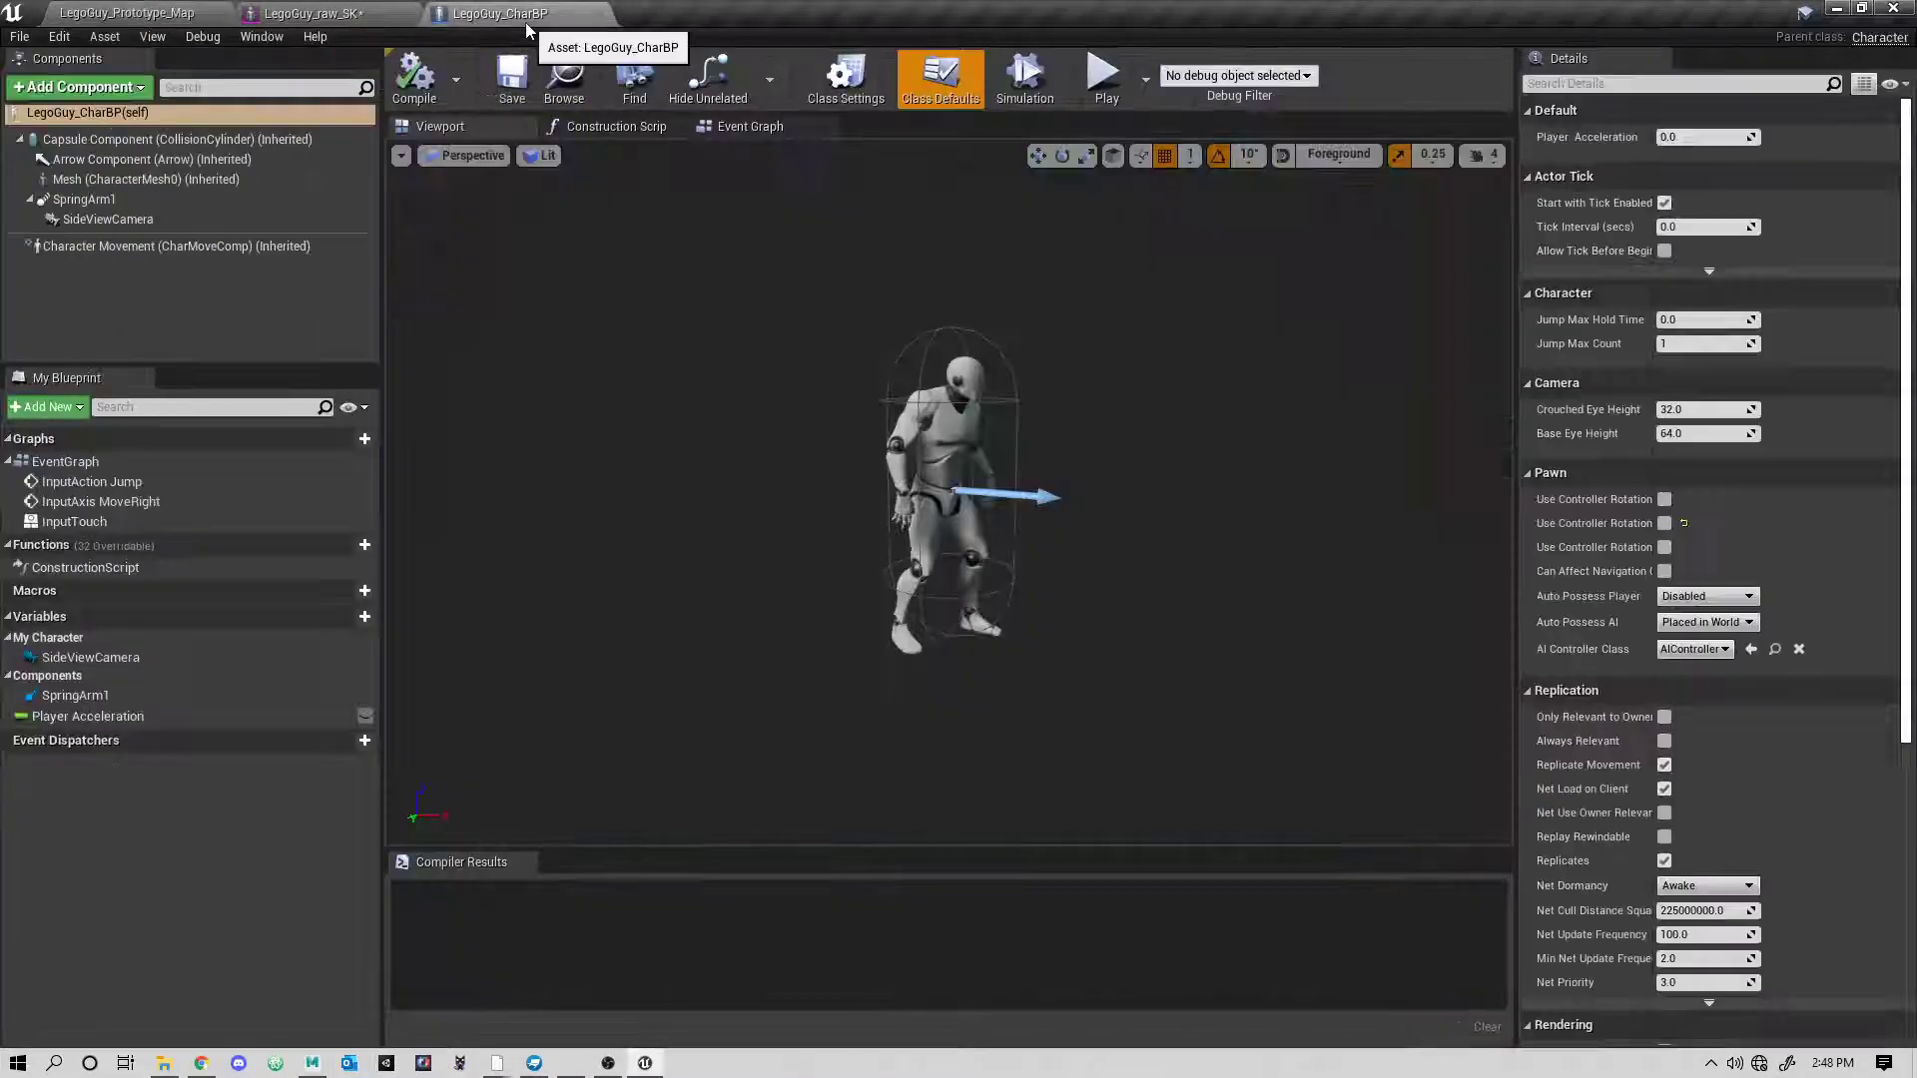
left_click(119, 180)
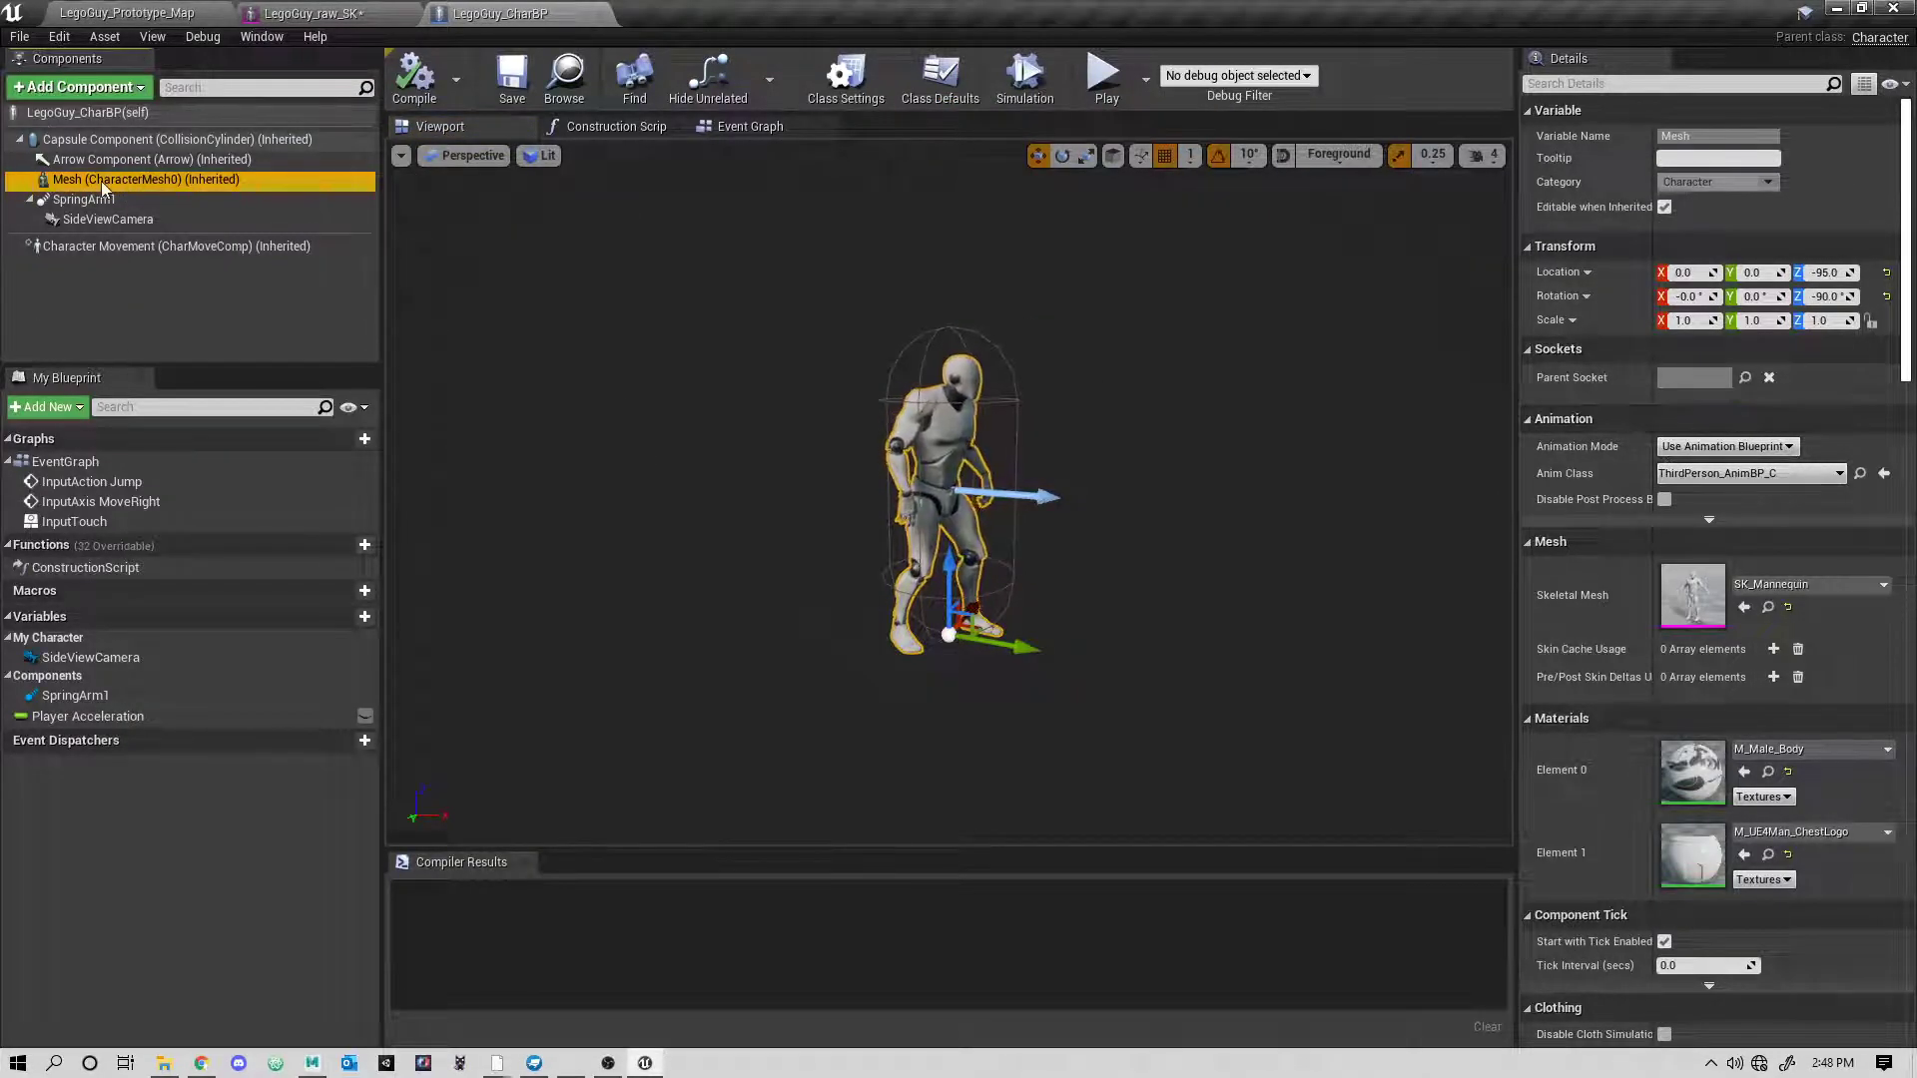
left_click(1787, 585)
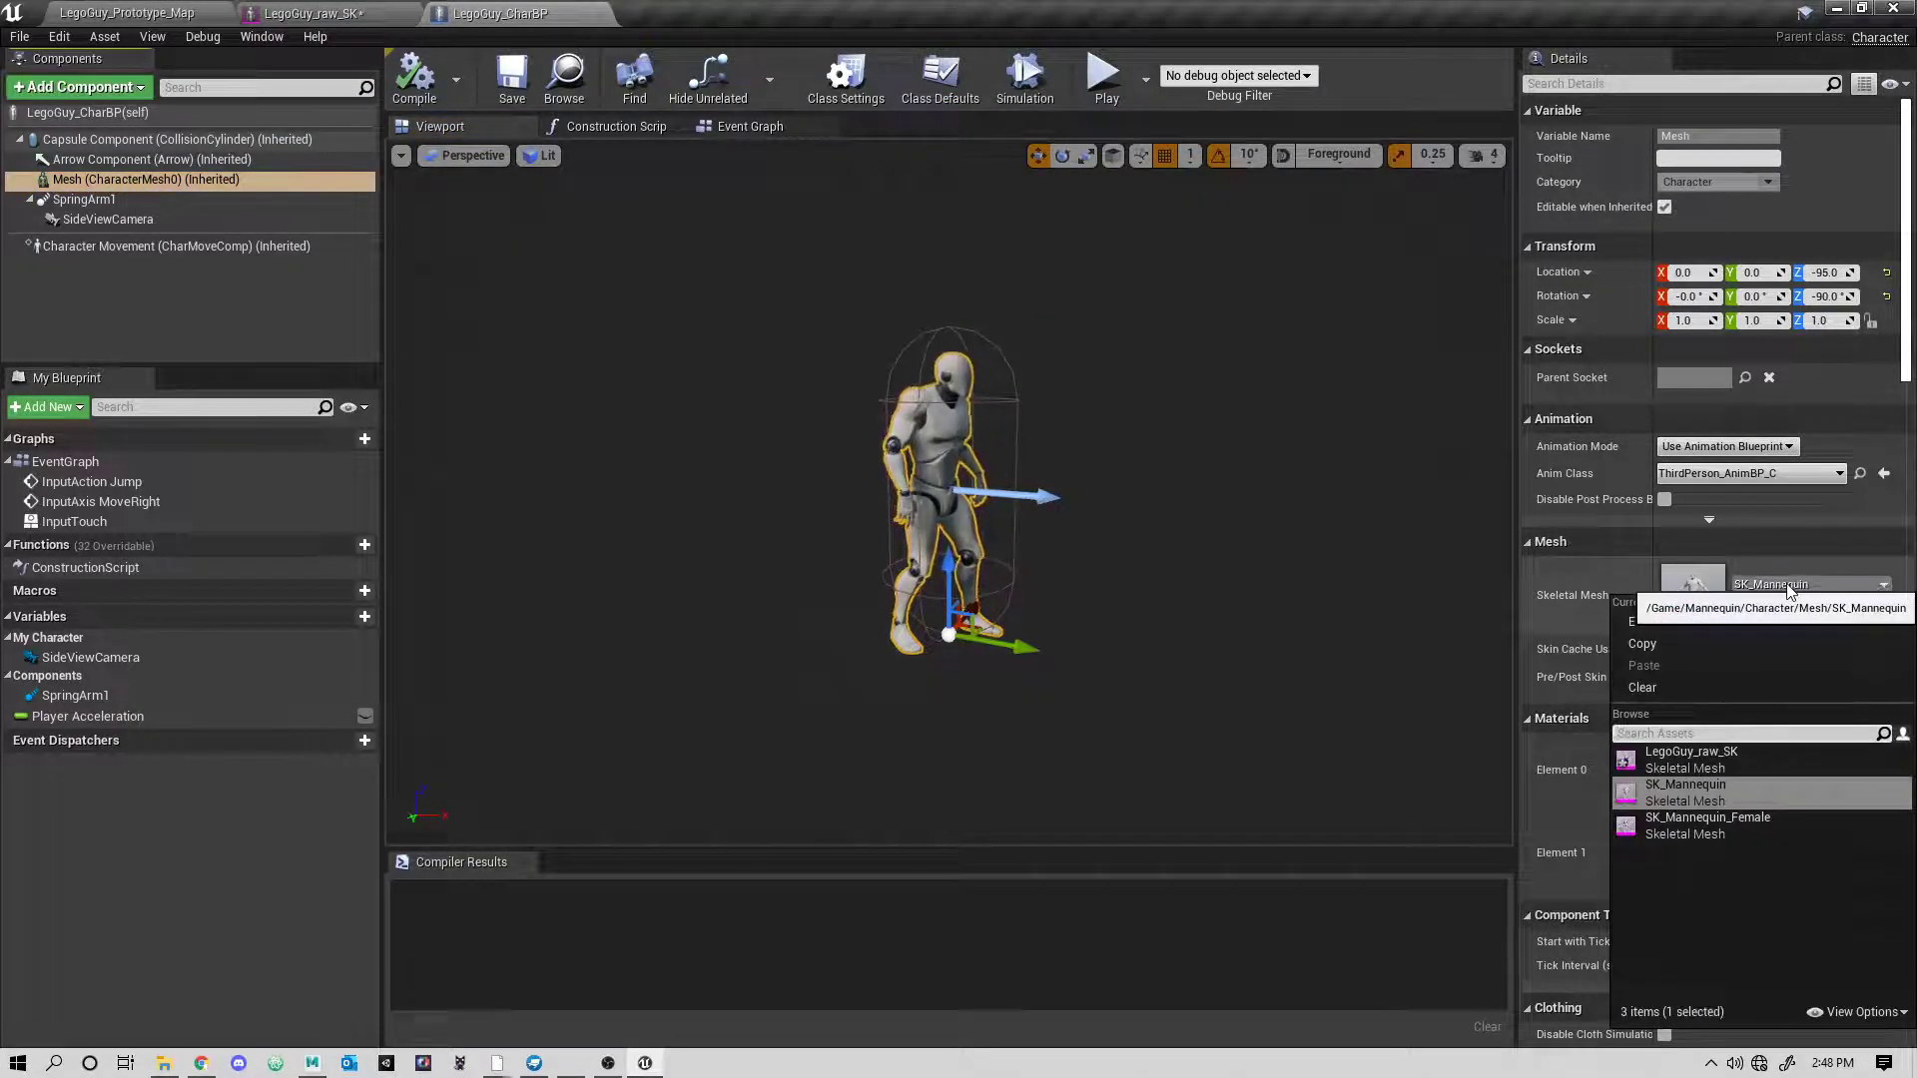
left_click(1747, 763)
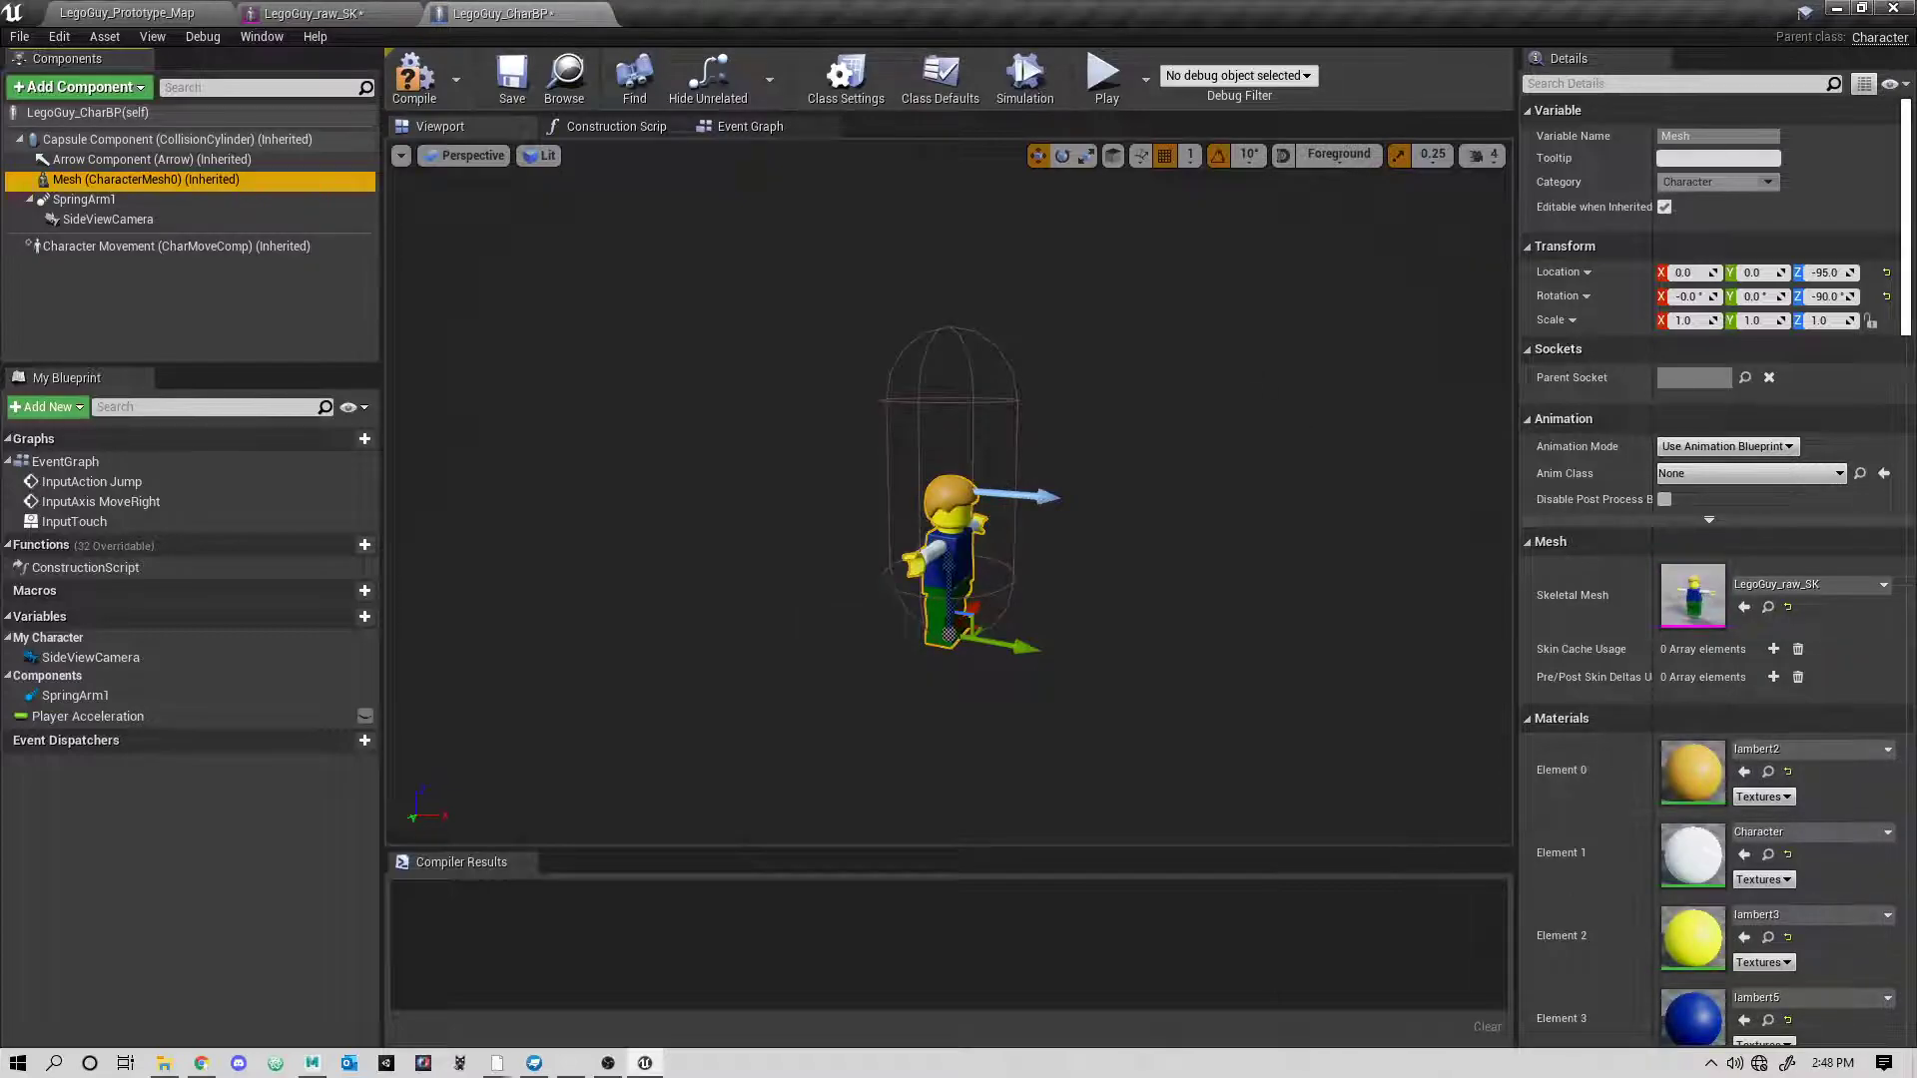
- Scale the Lego mesh up uniformly until it roughly fills the capsule's height, and compile the blueprint
left_click_drag(799, 608, 861, 587)
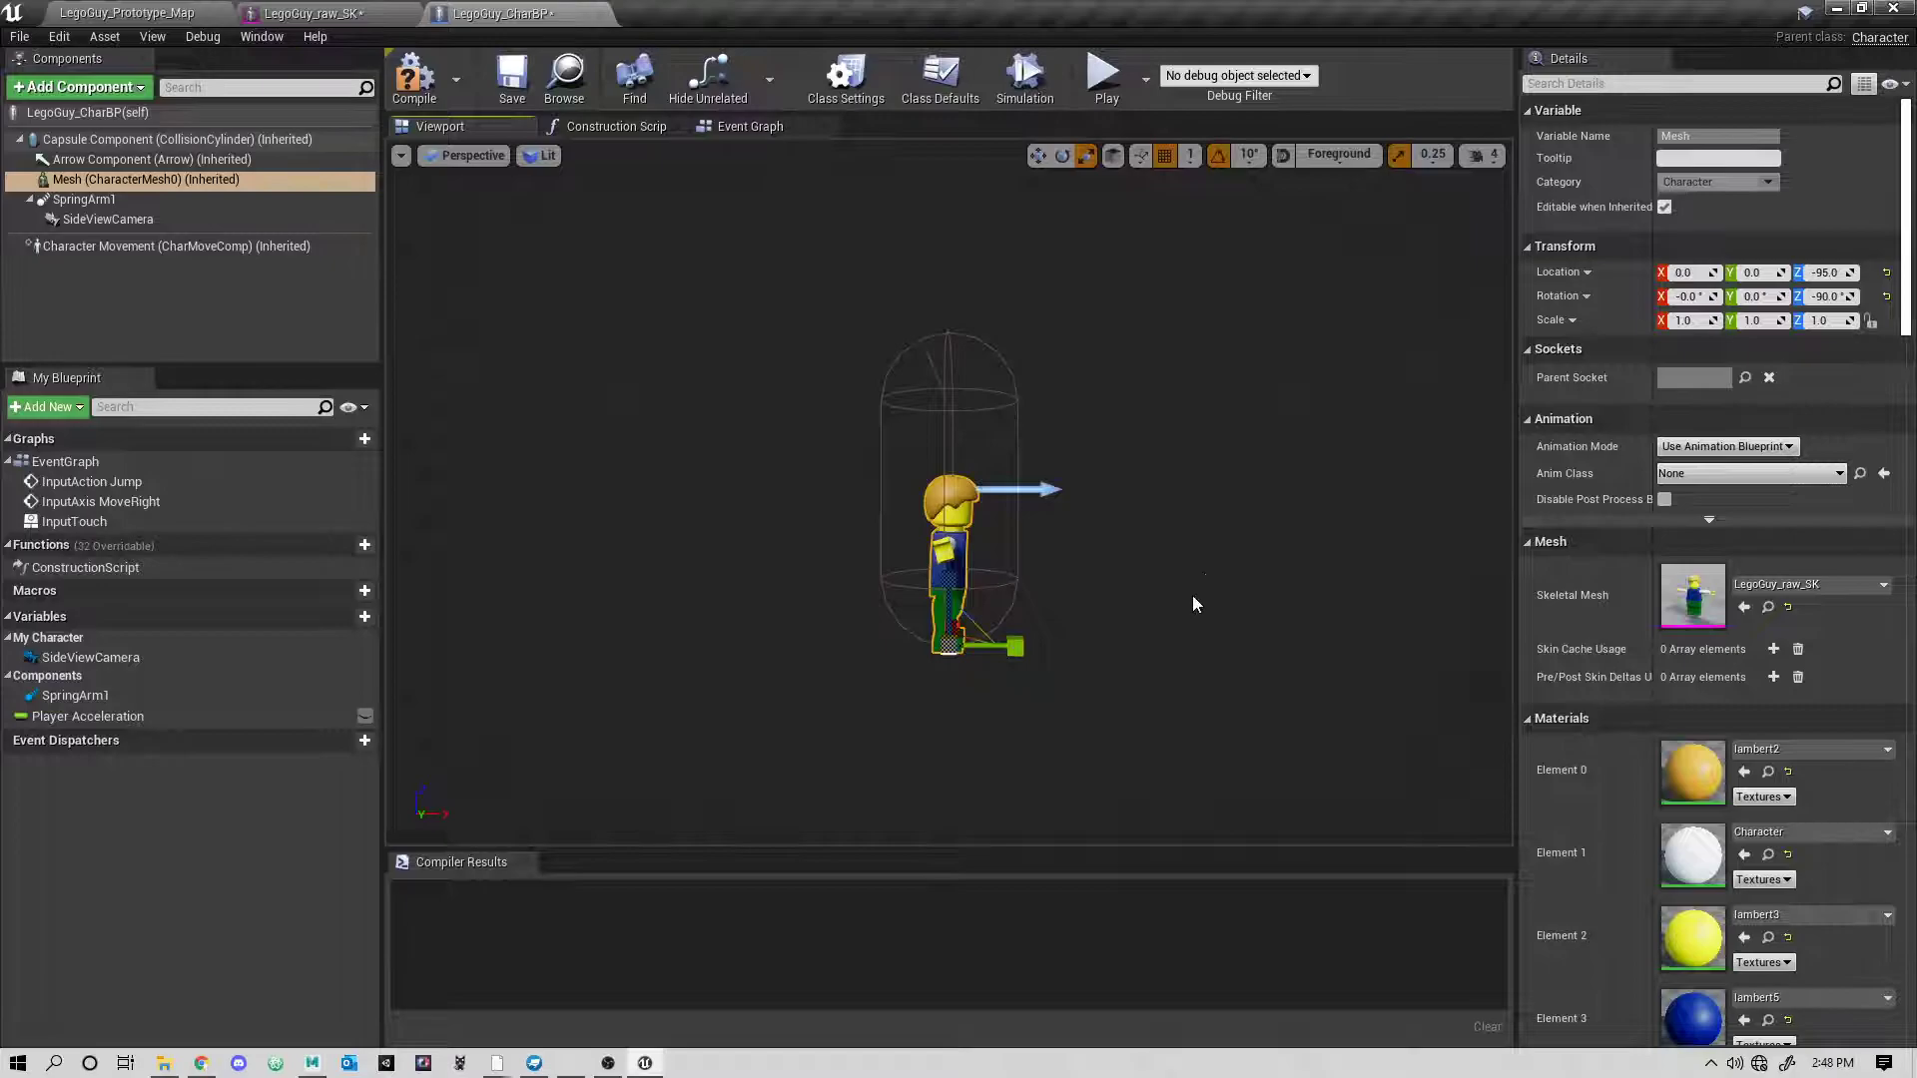
left_click_drag(949, 638, 1163, 639)
left_click(415, 78)
left_click(734, 384)
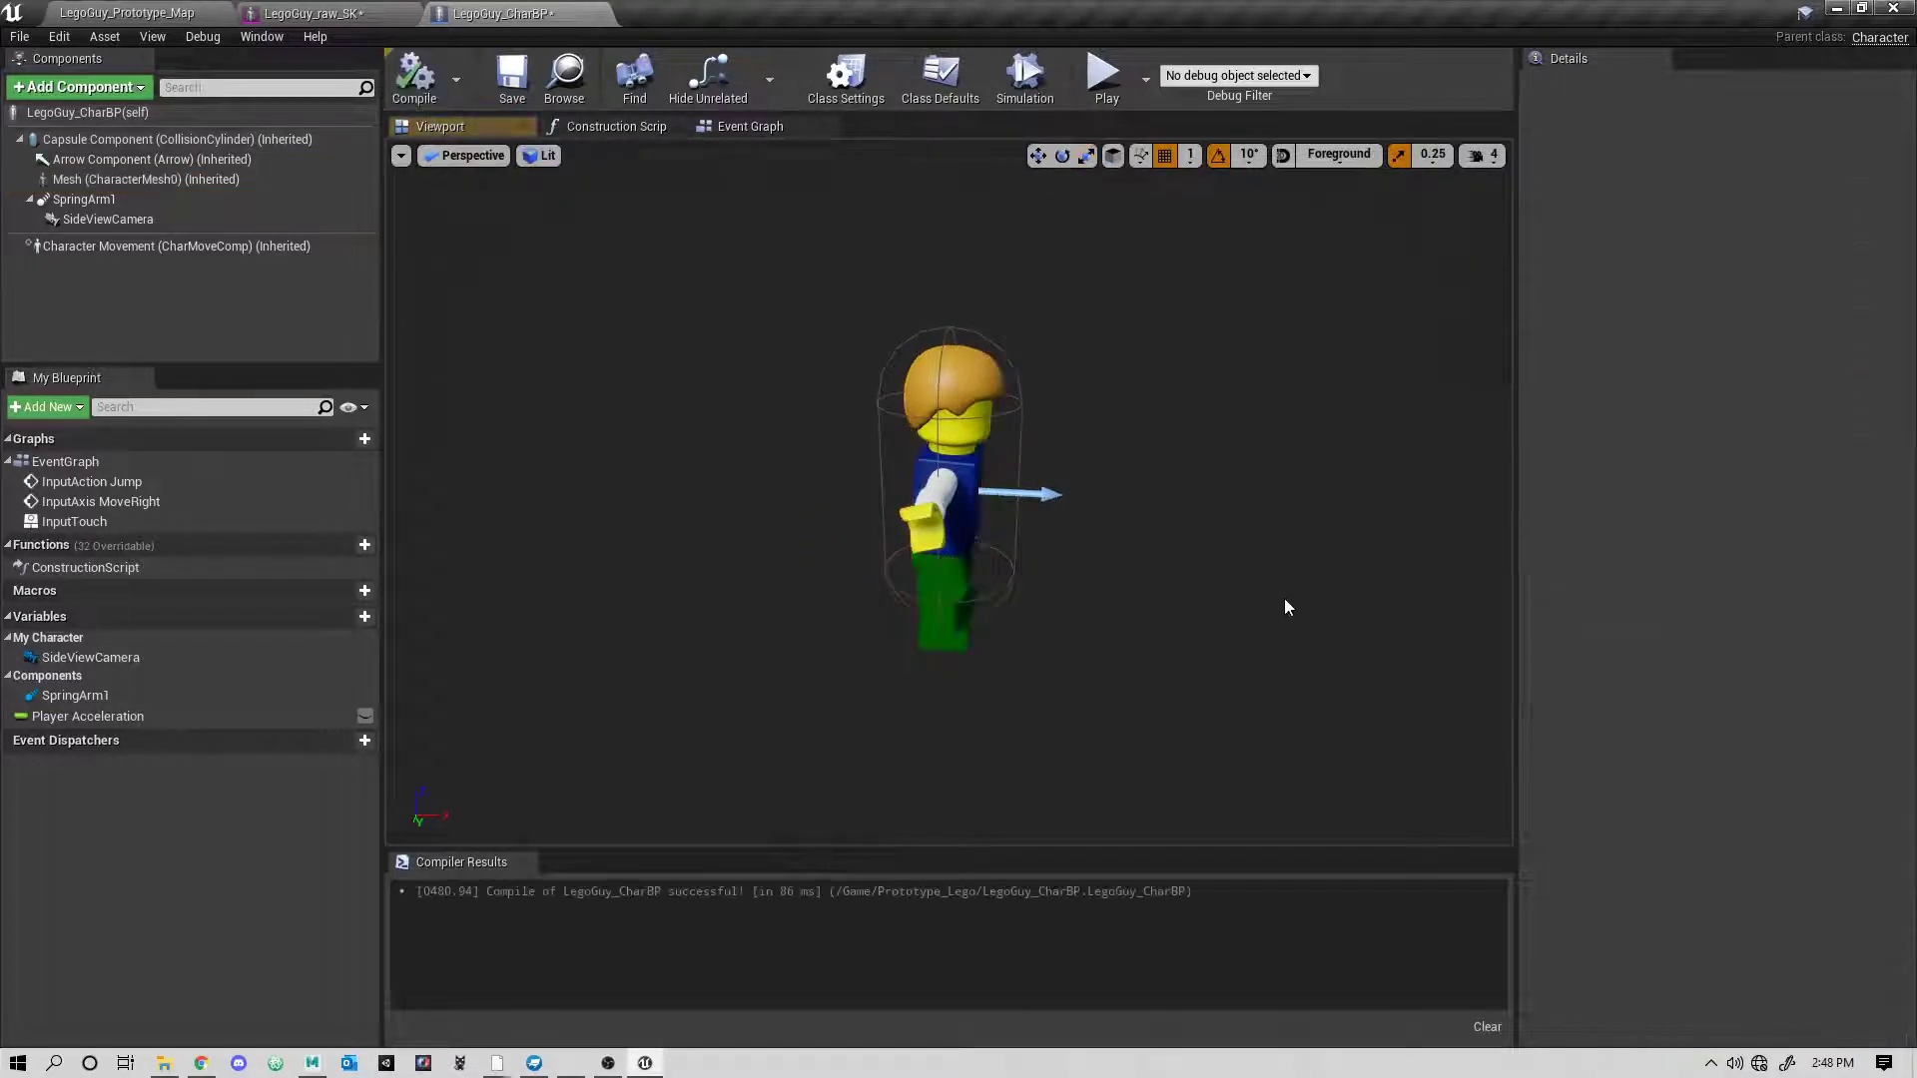
left_click_drag(1288, 608, 1428, 593)
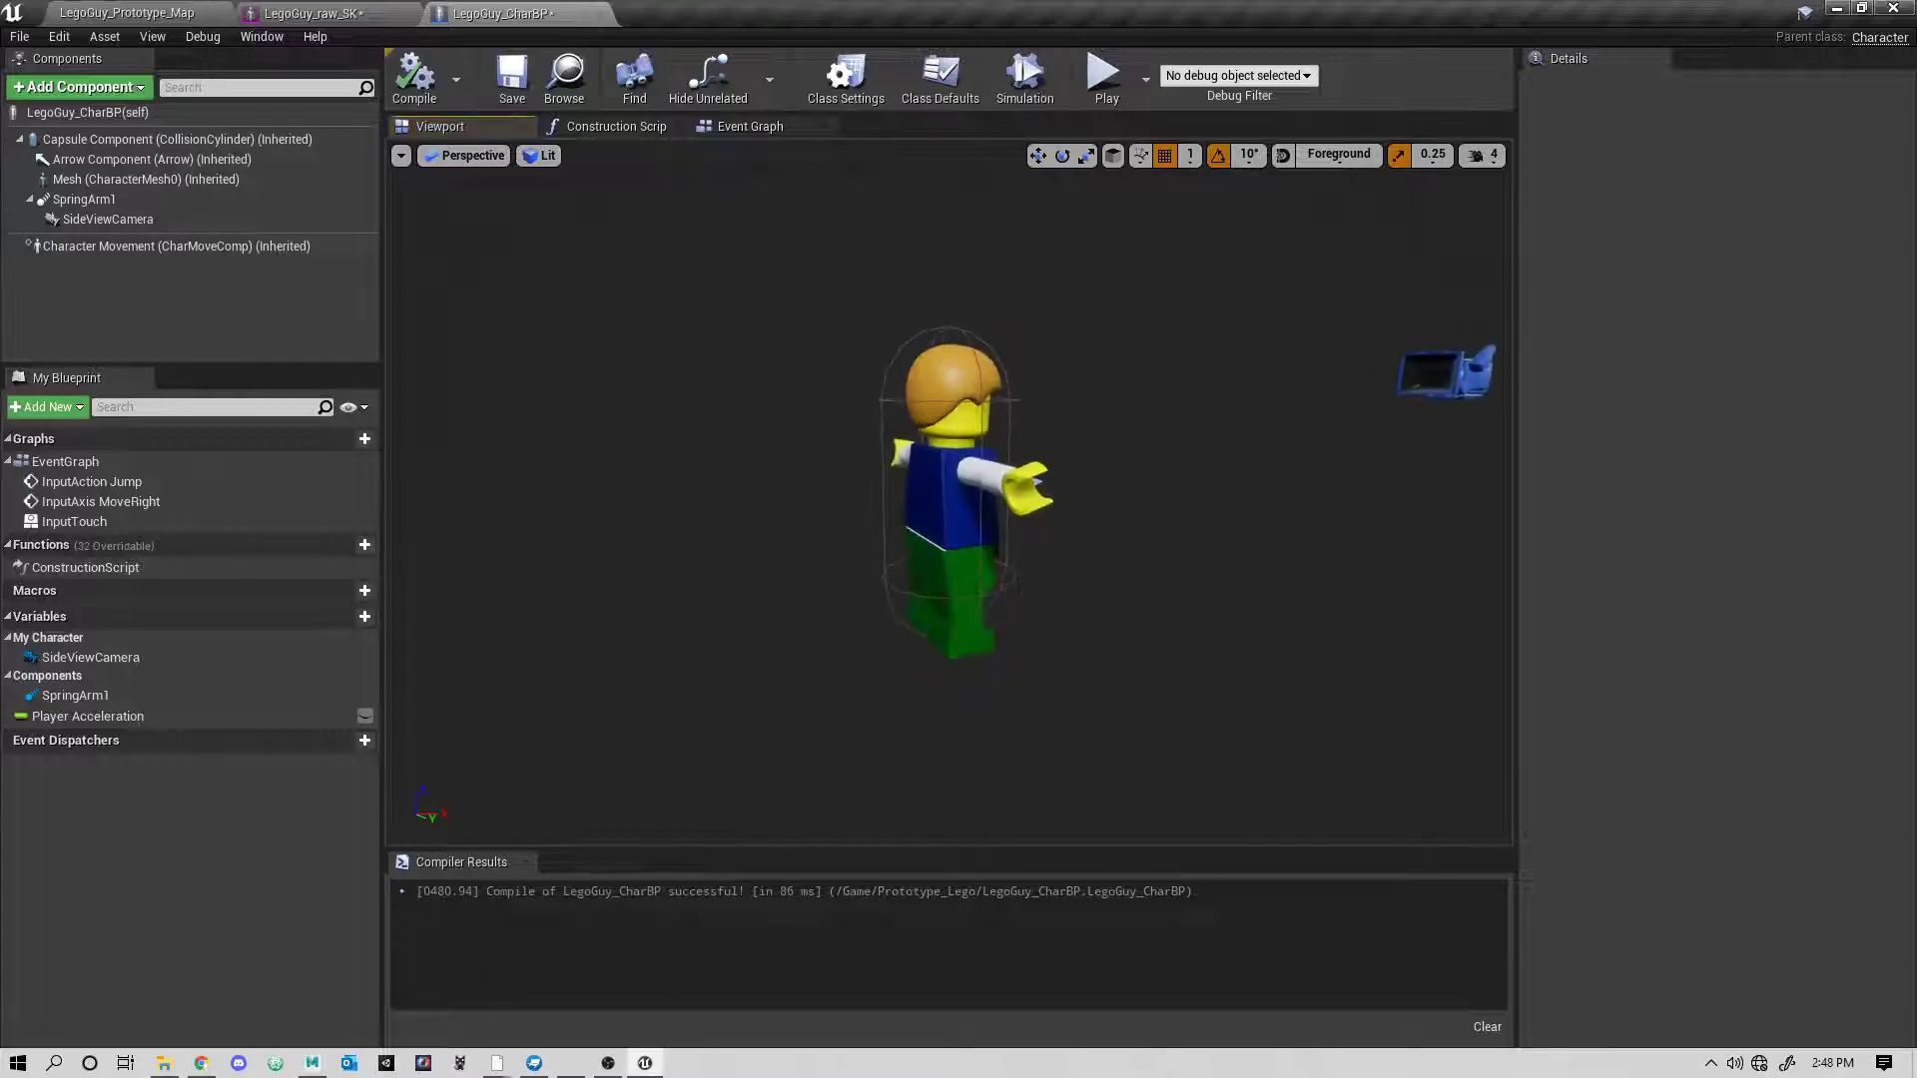
- Play the level briefly to check which character spawns, and stop the session
left_click(138, 16)
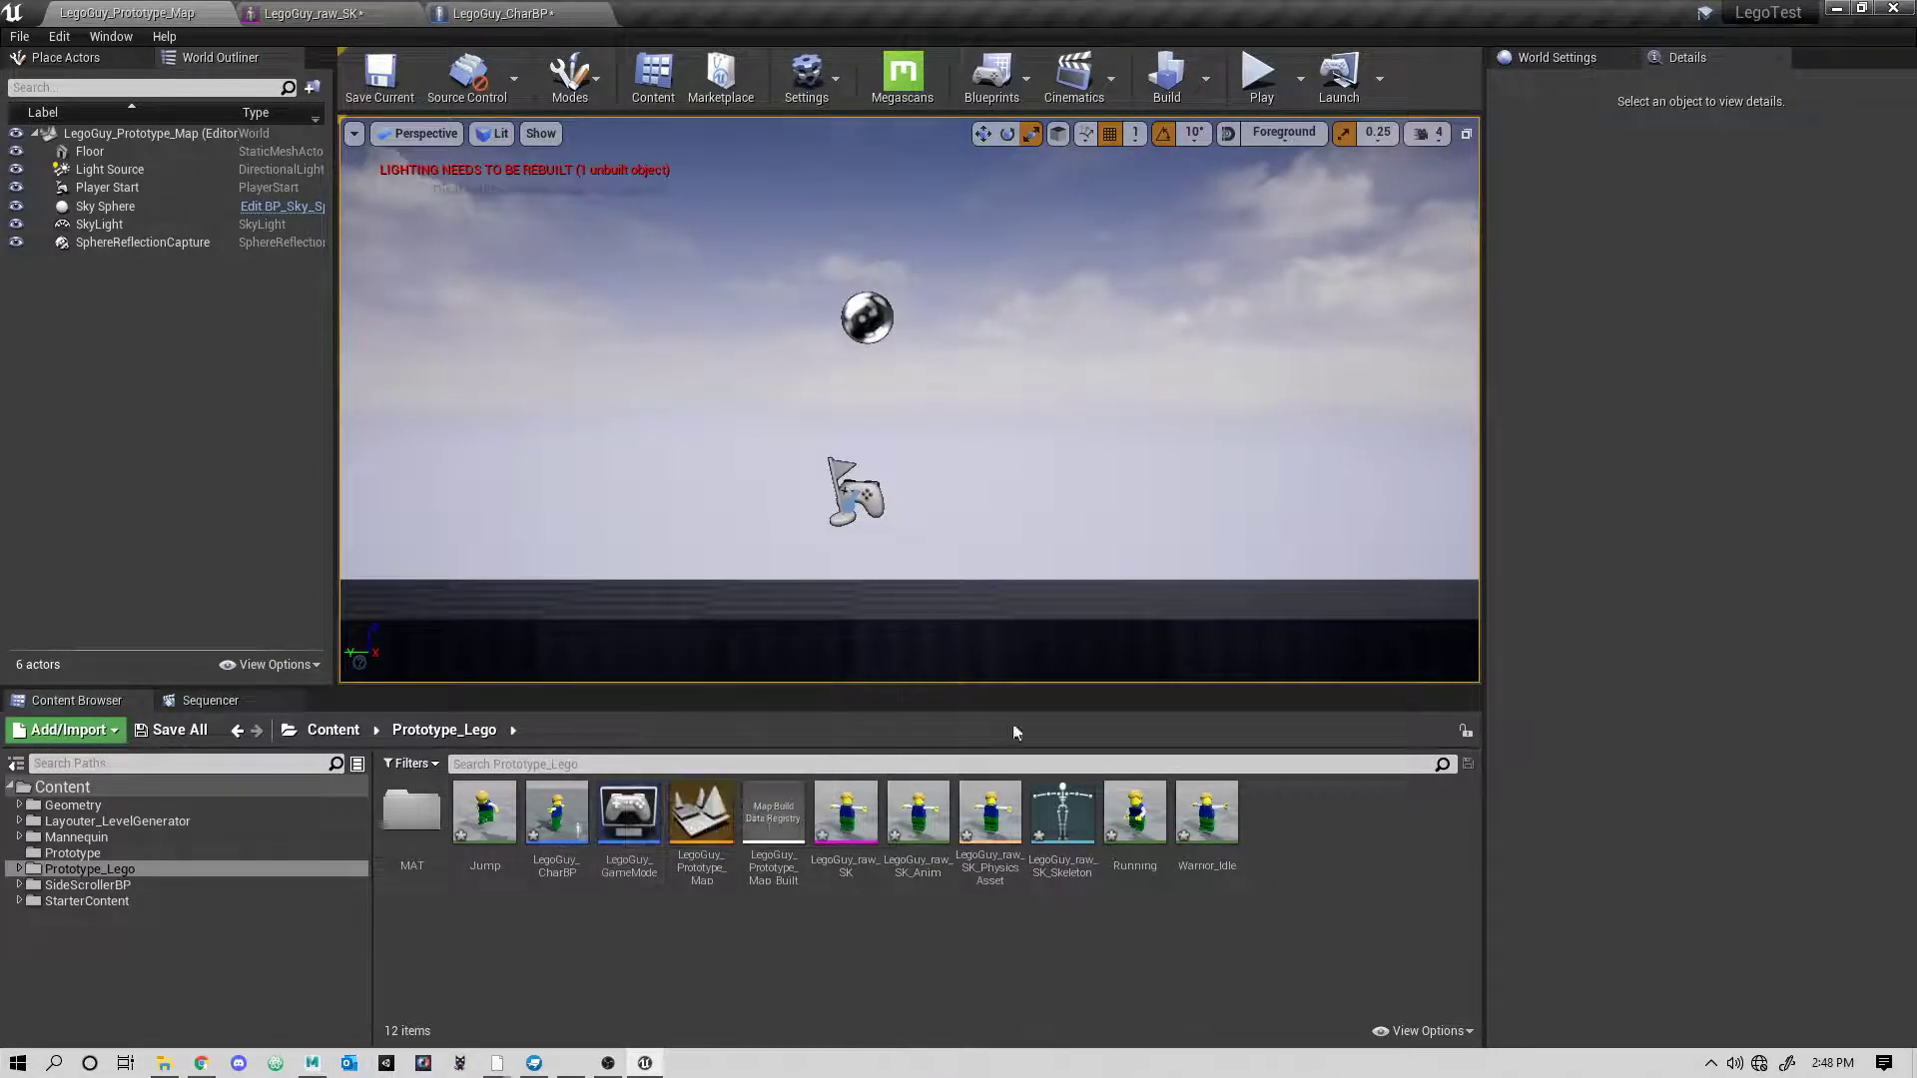
left_click(1261, 75)
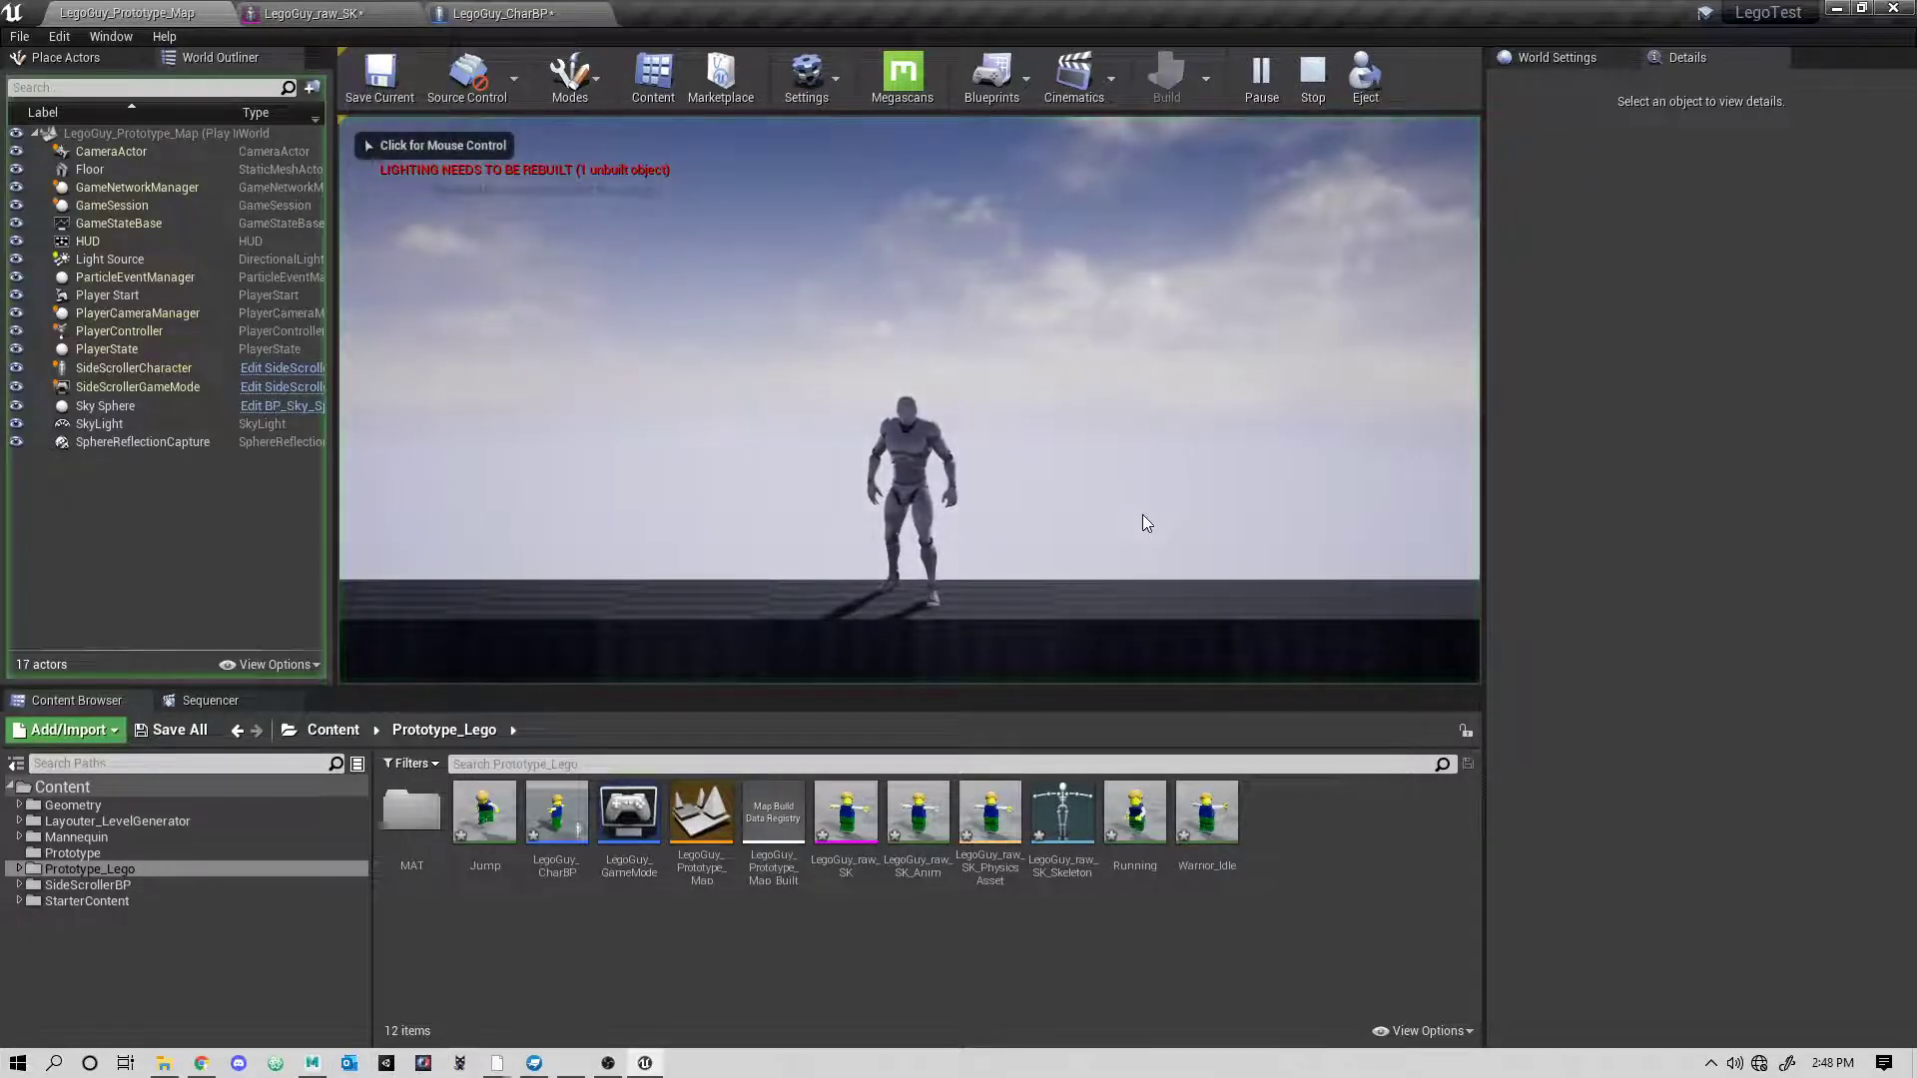
key("Escape")
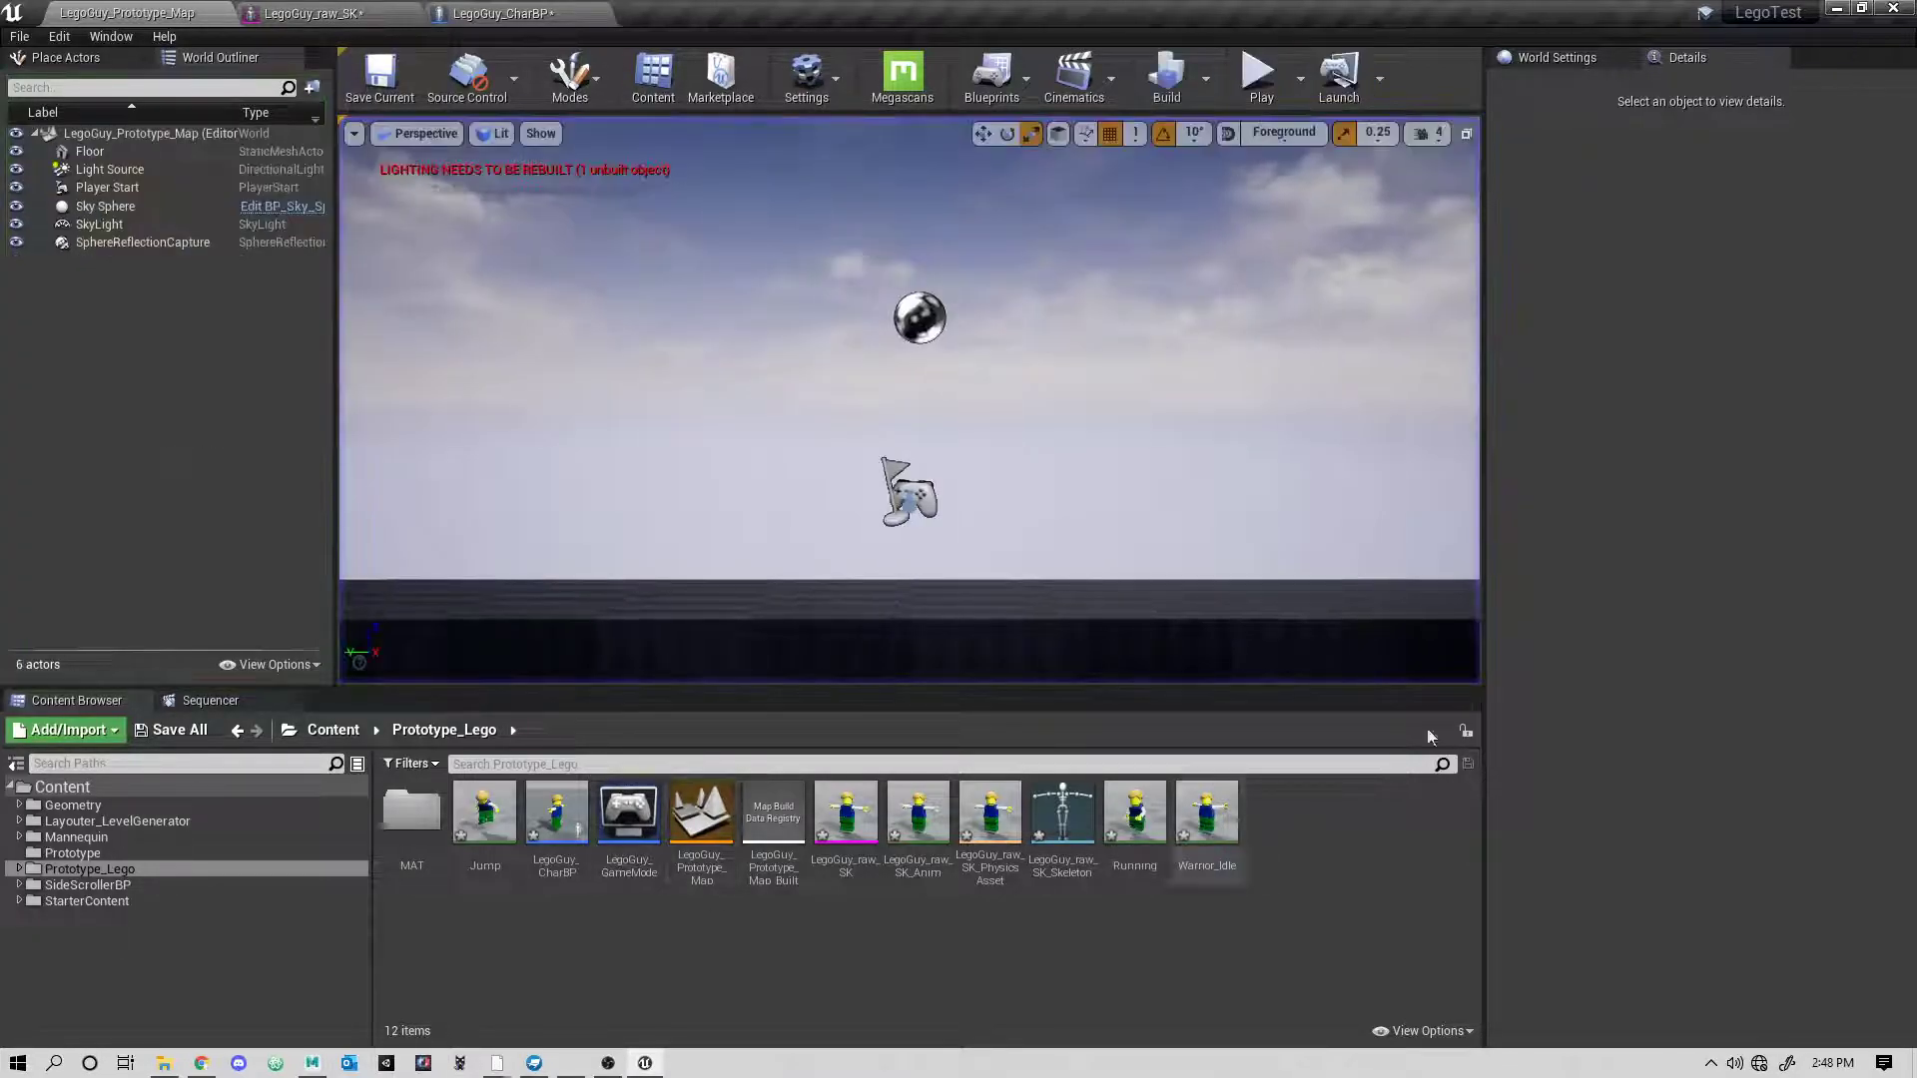
- Set the level's GameMode Override to LegoGuy_GameMode with LegoGuy_CharBP as the default pawn class
left_click(1568, 57)
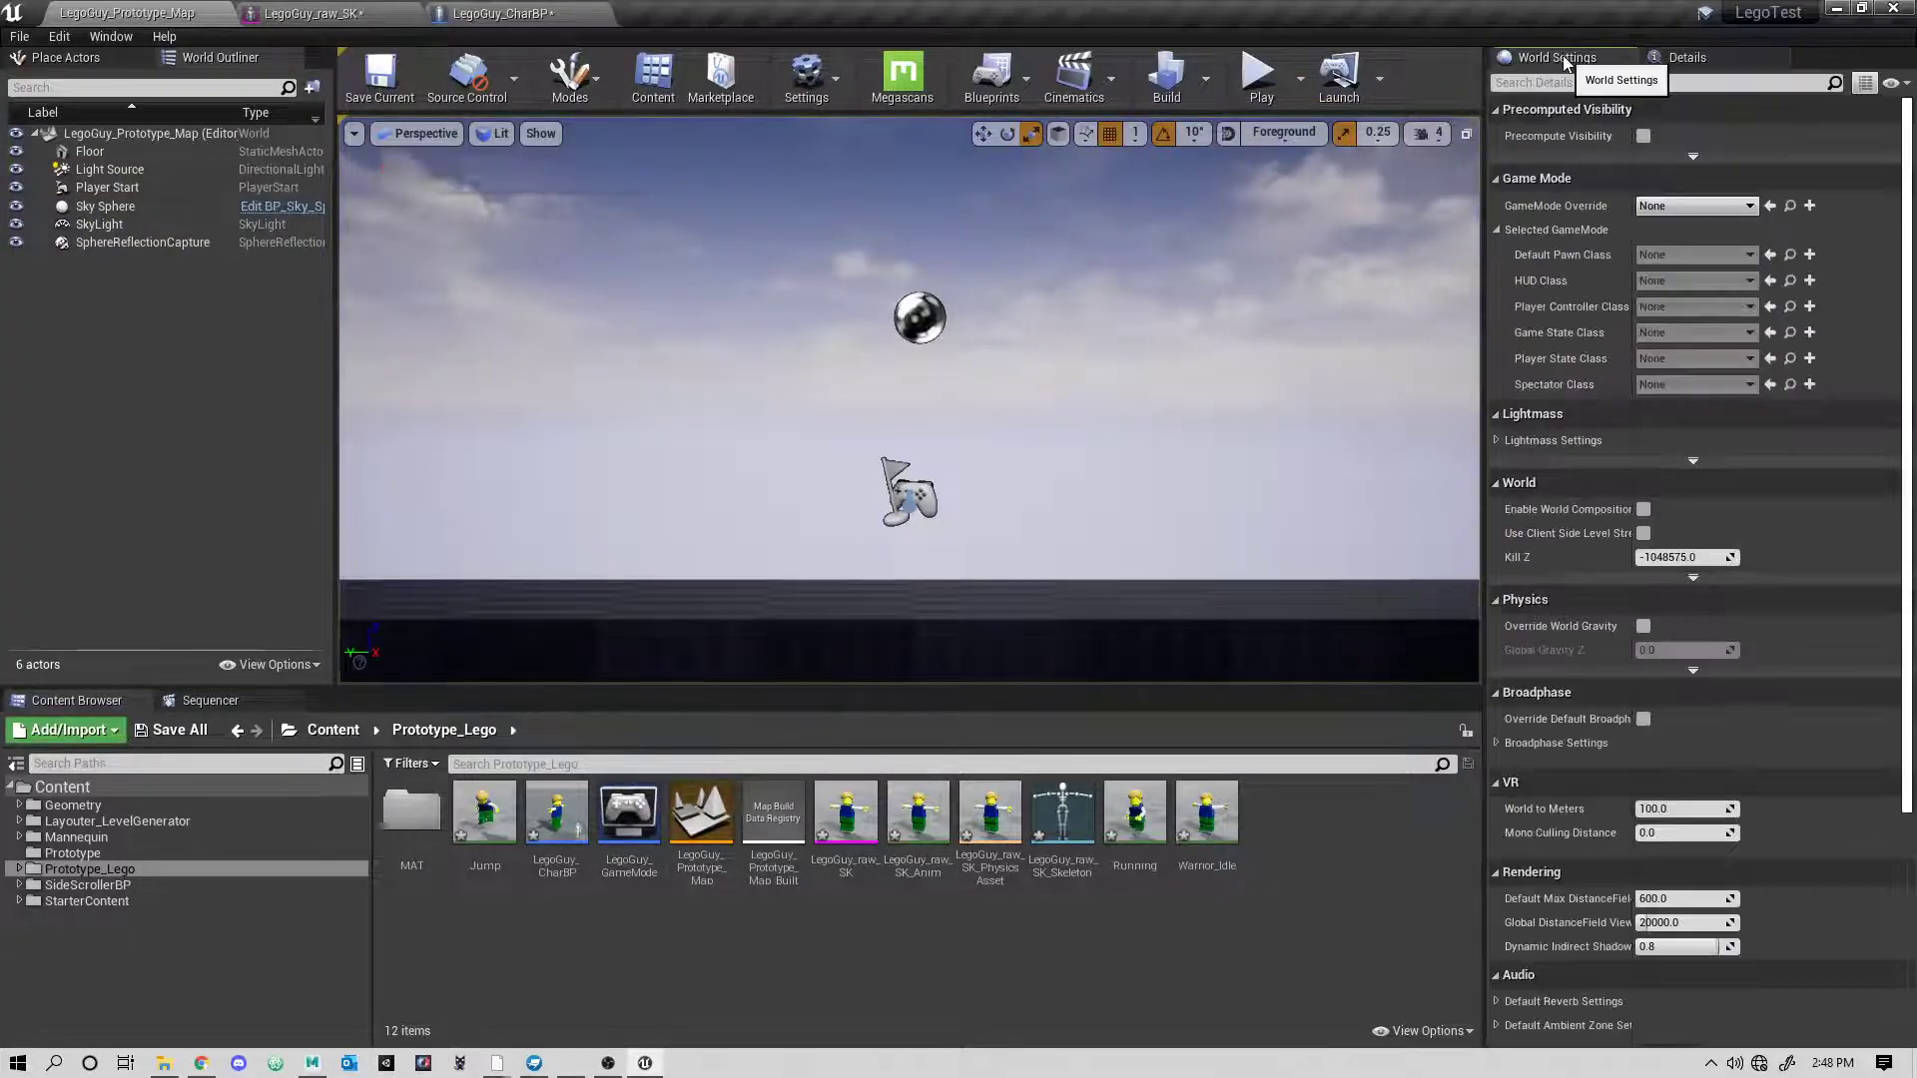
left_click(1674, 207)
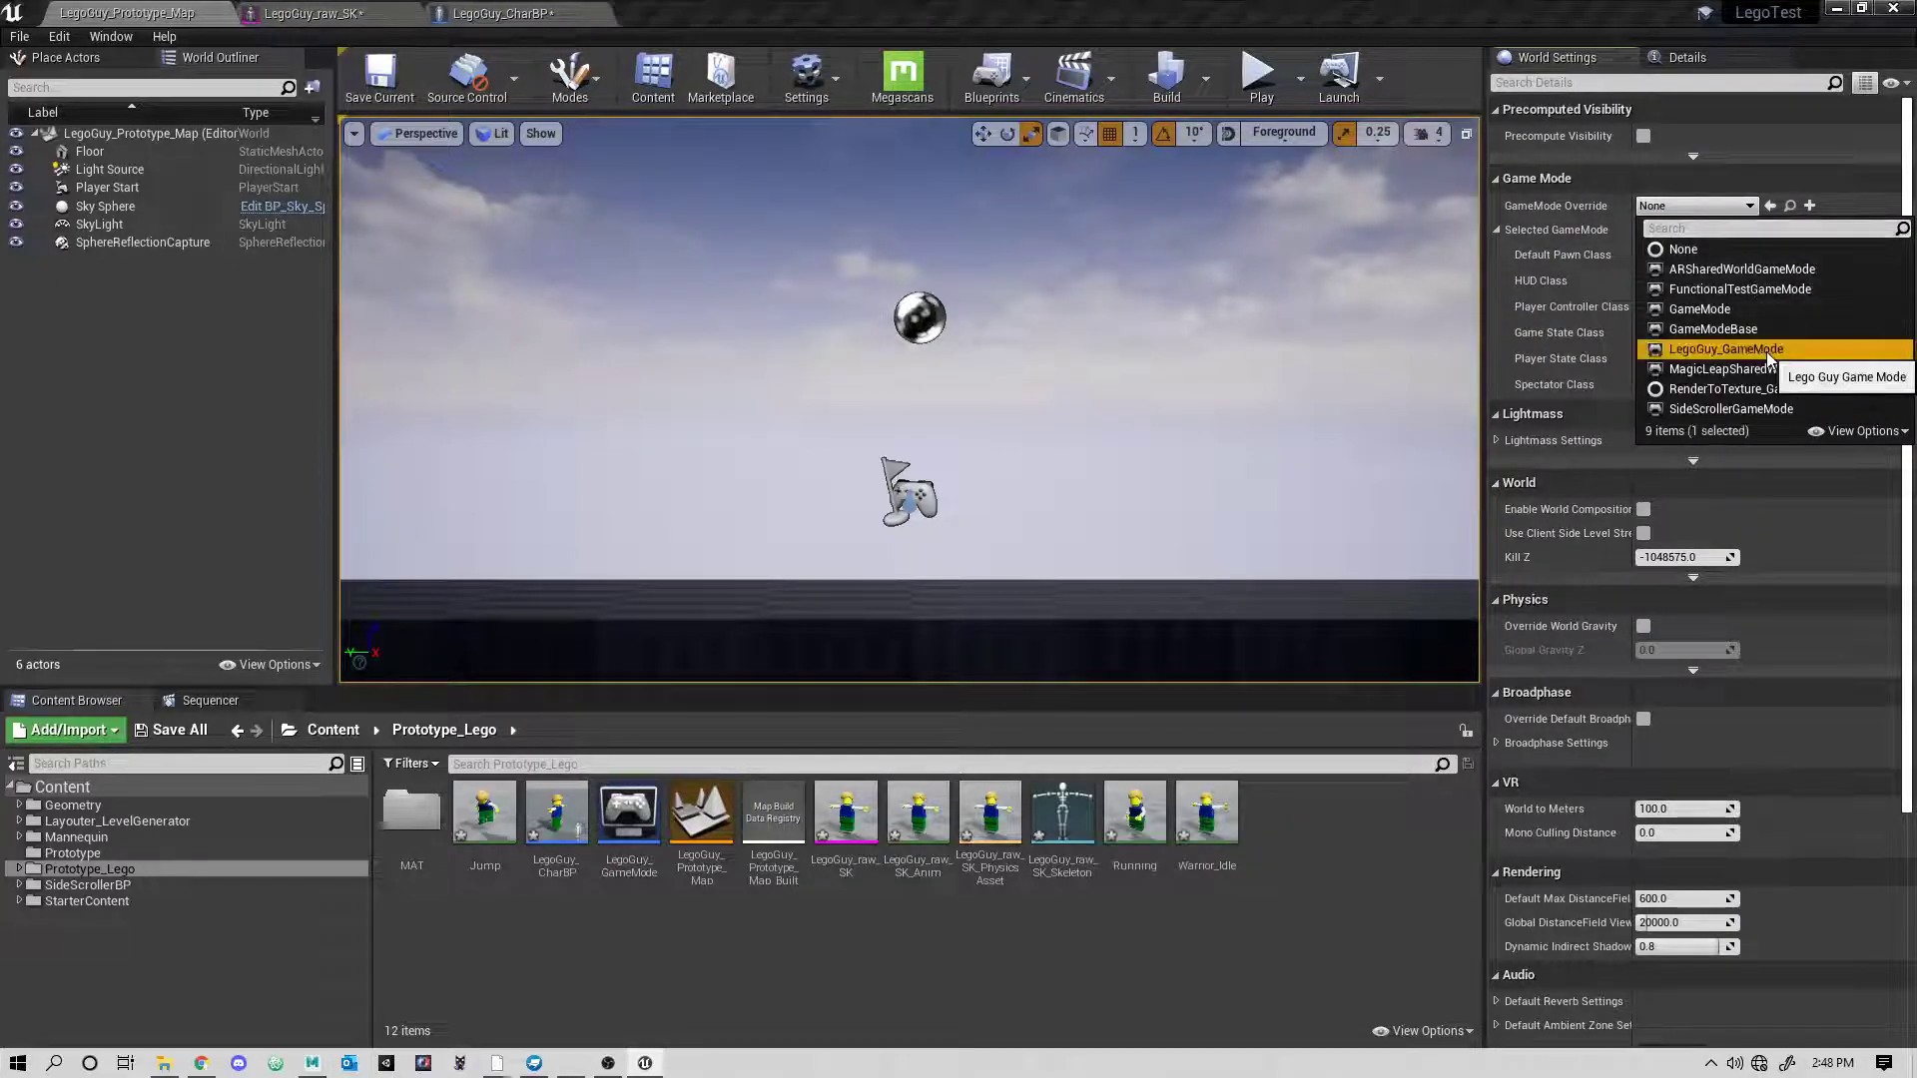
left_click(1726, 348)
left_click(1701, 255)
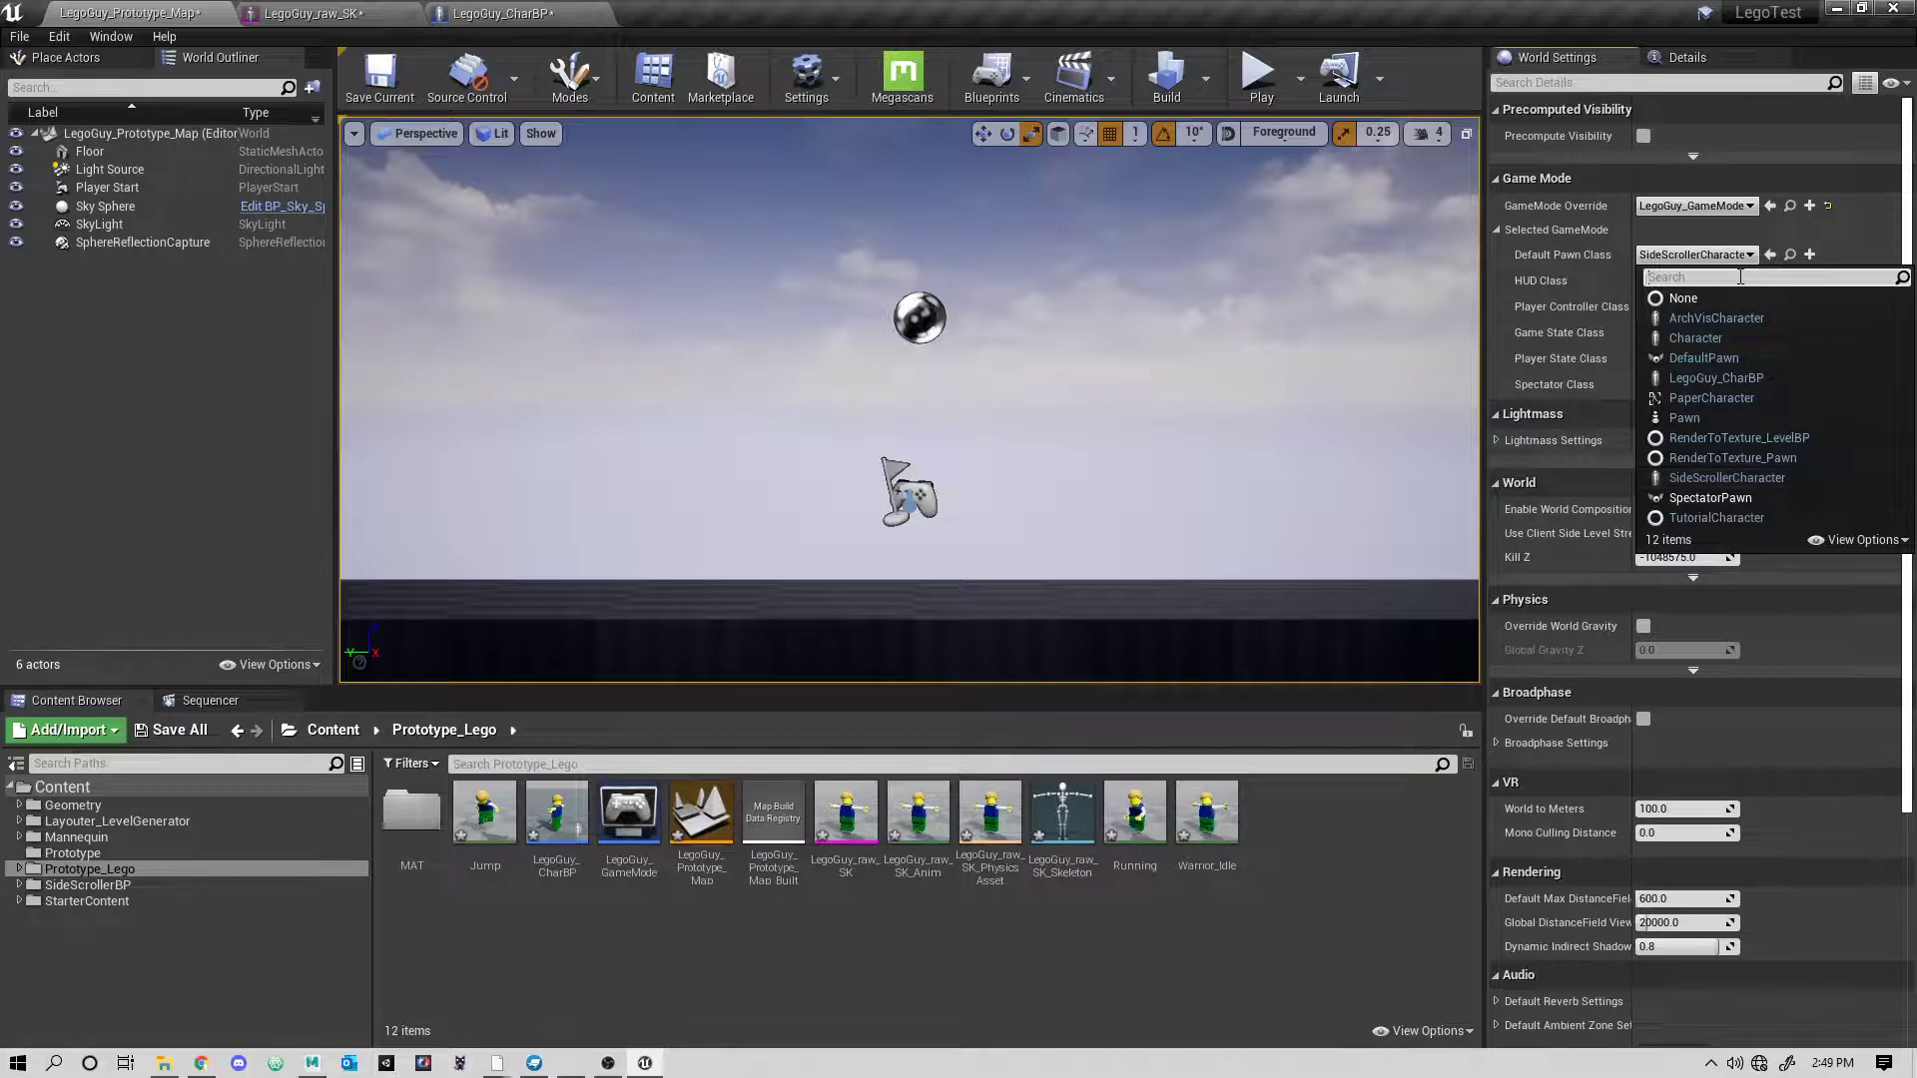
left_click(1722, 378)
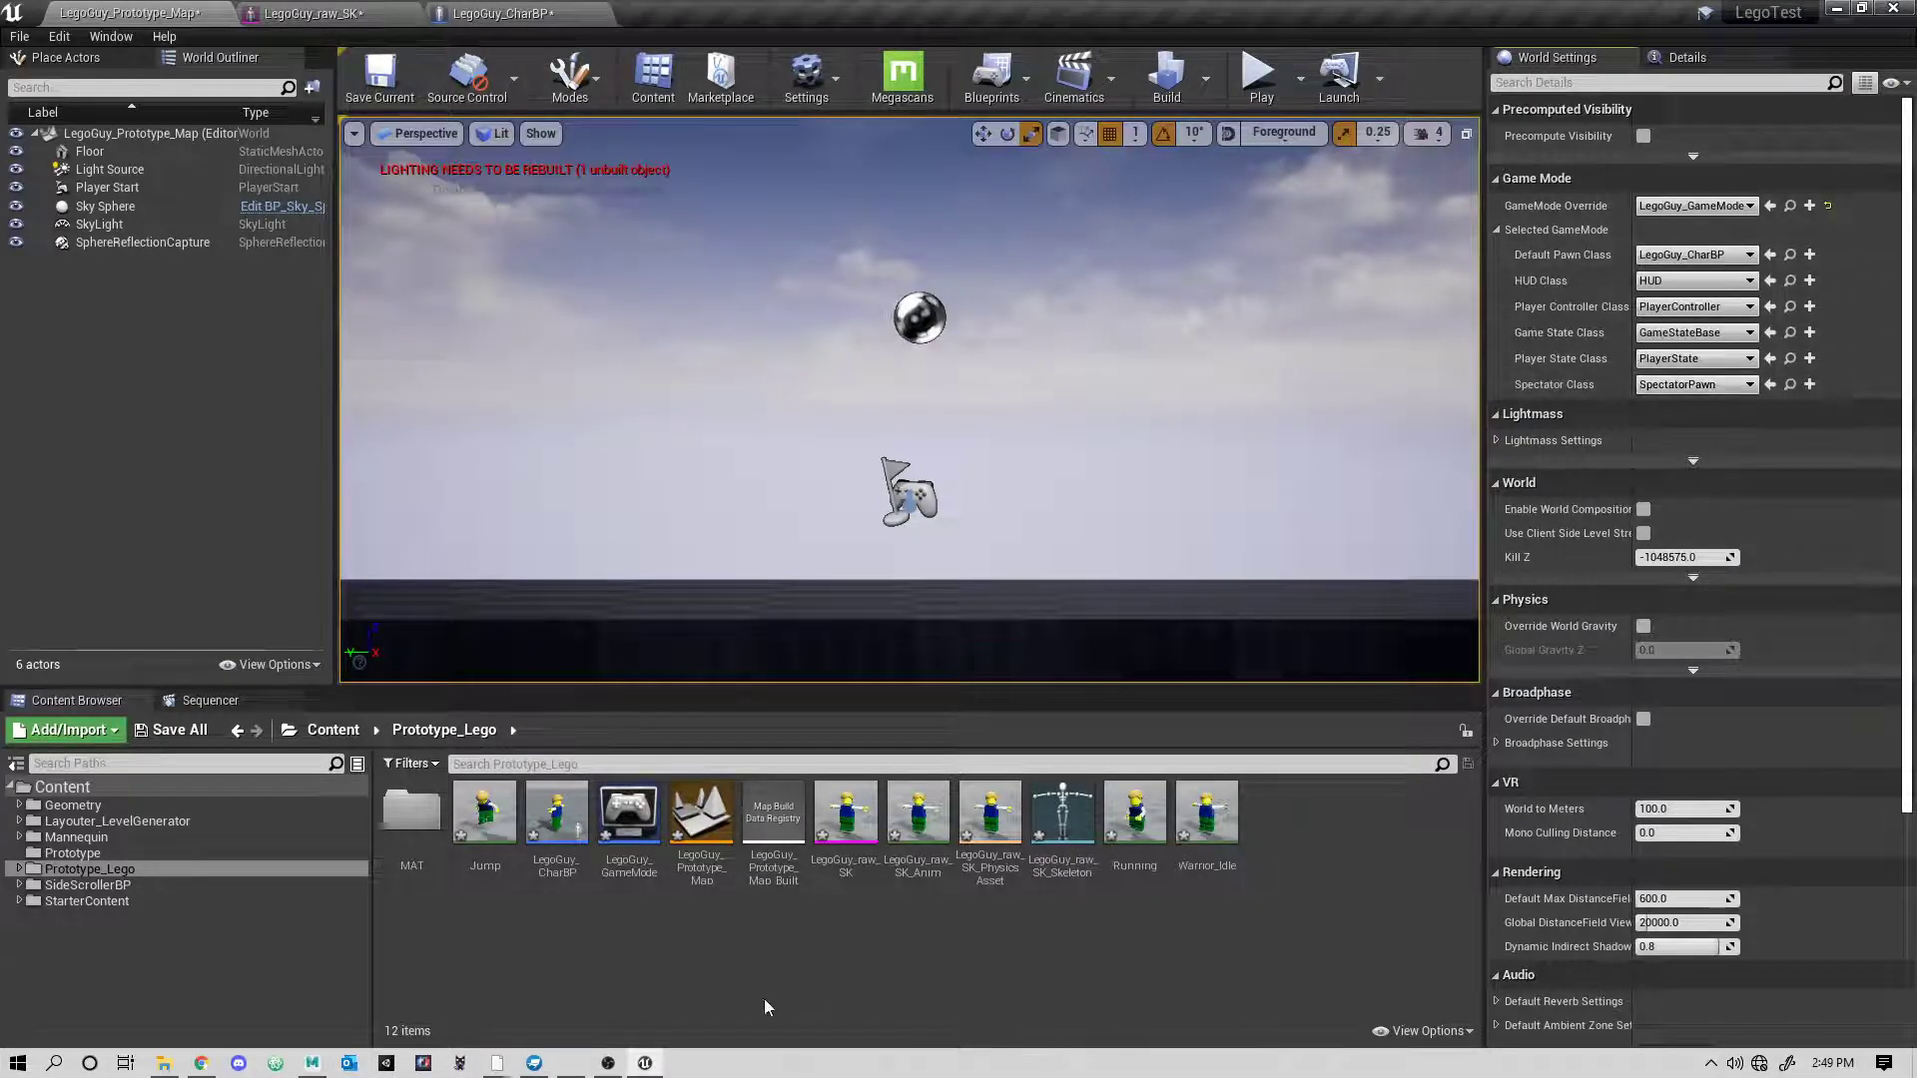
- Play-test the Lego character by moving it back and forth along the floor, stop and return to LegoGuy_CharBP
left_click(1257, 82)
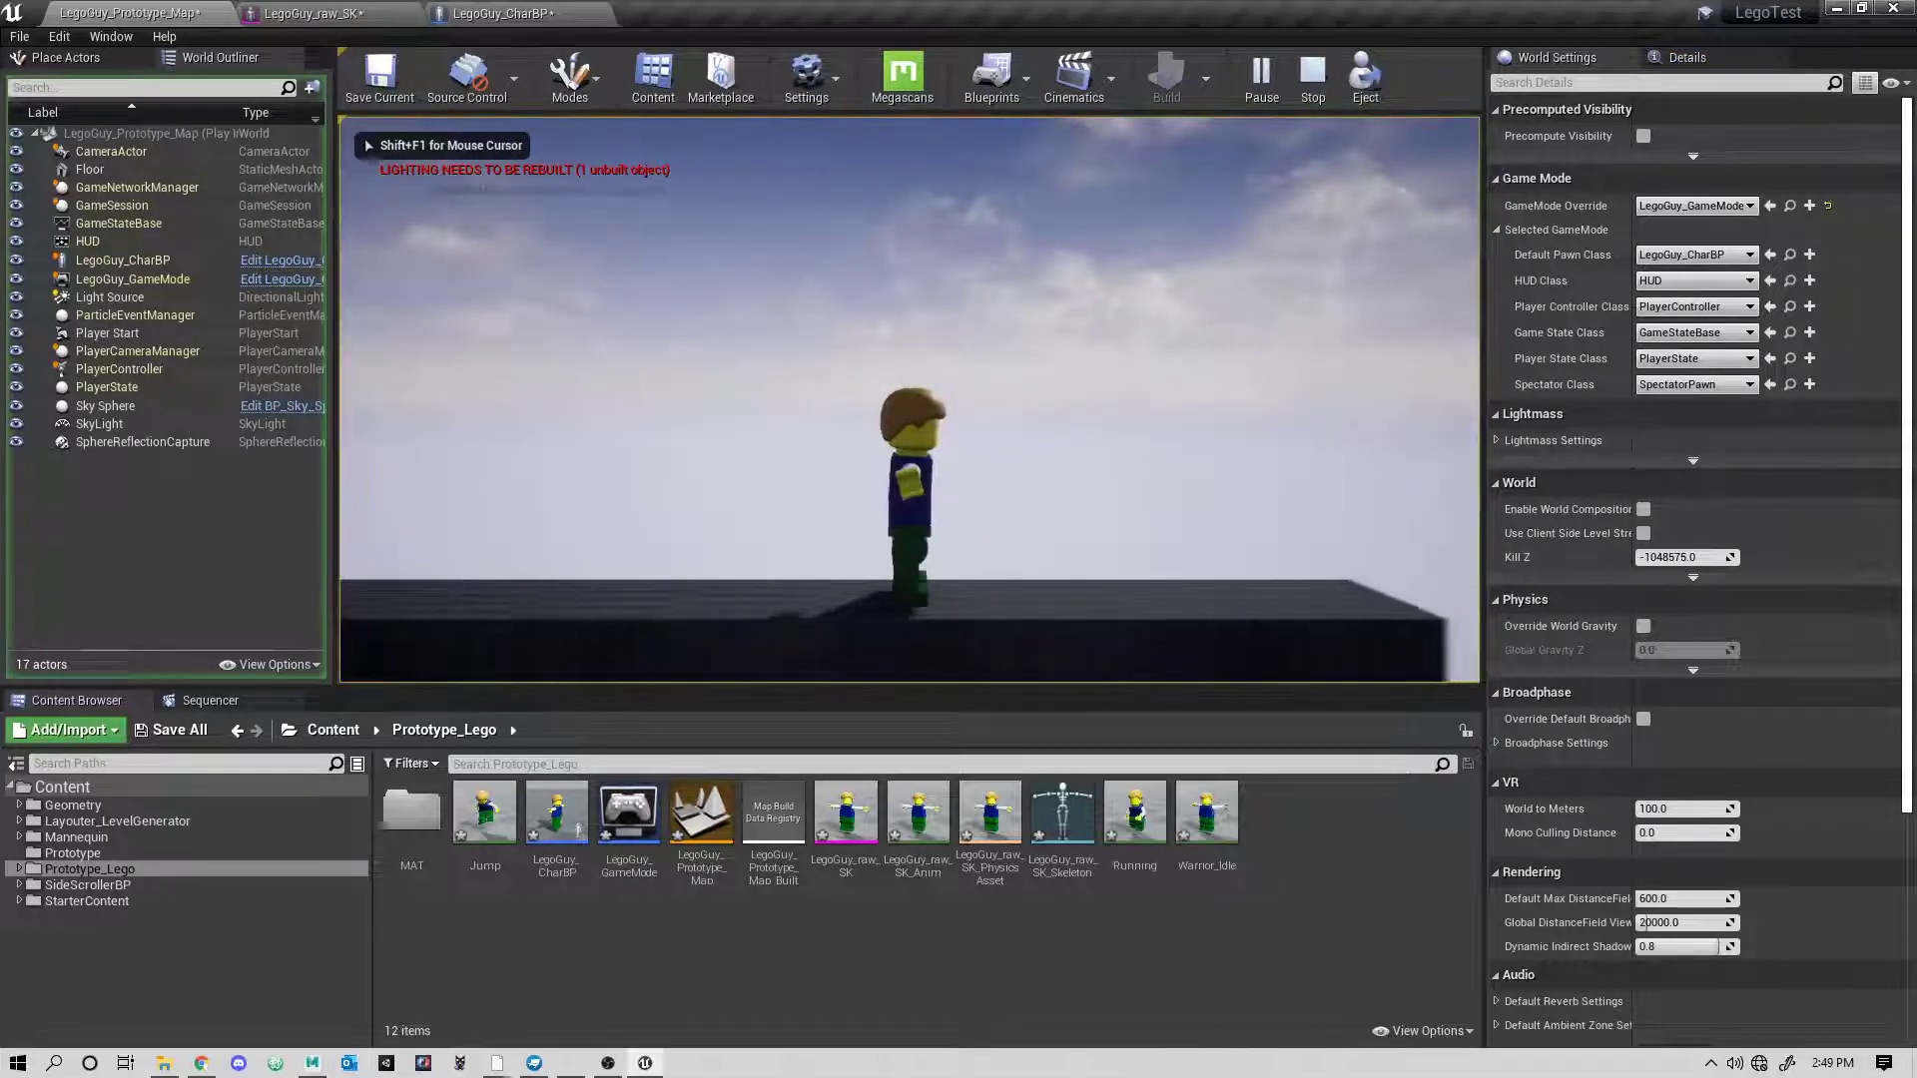
key("d")
key("a")
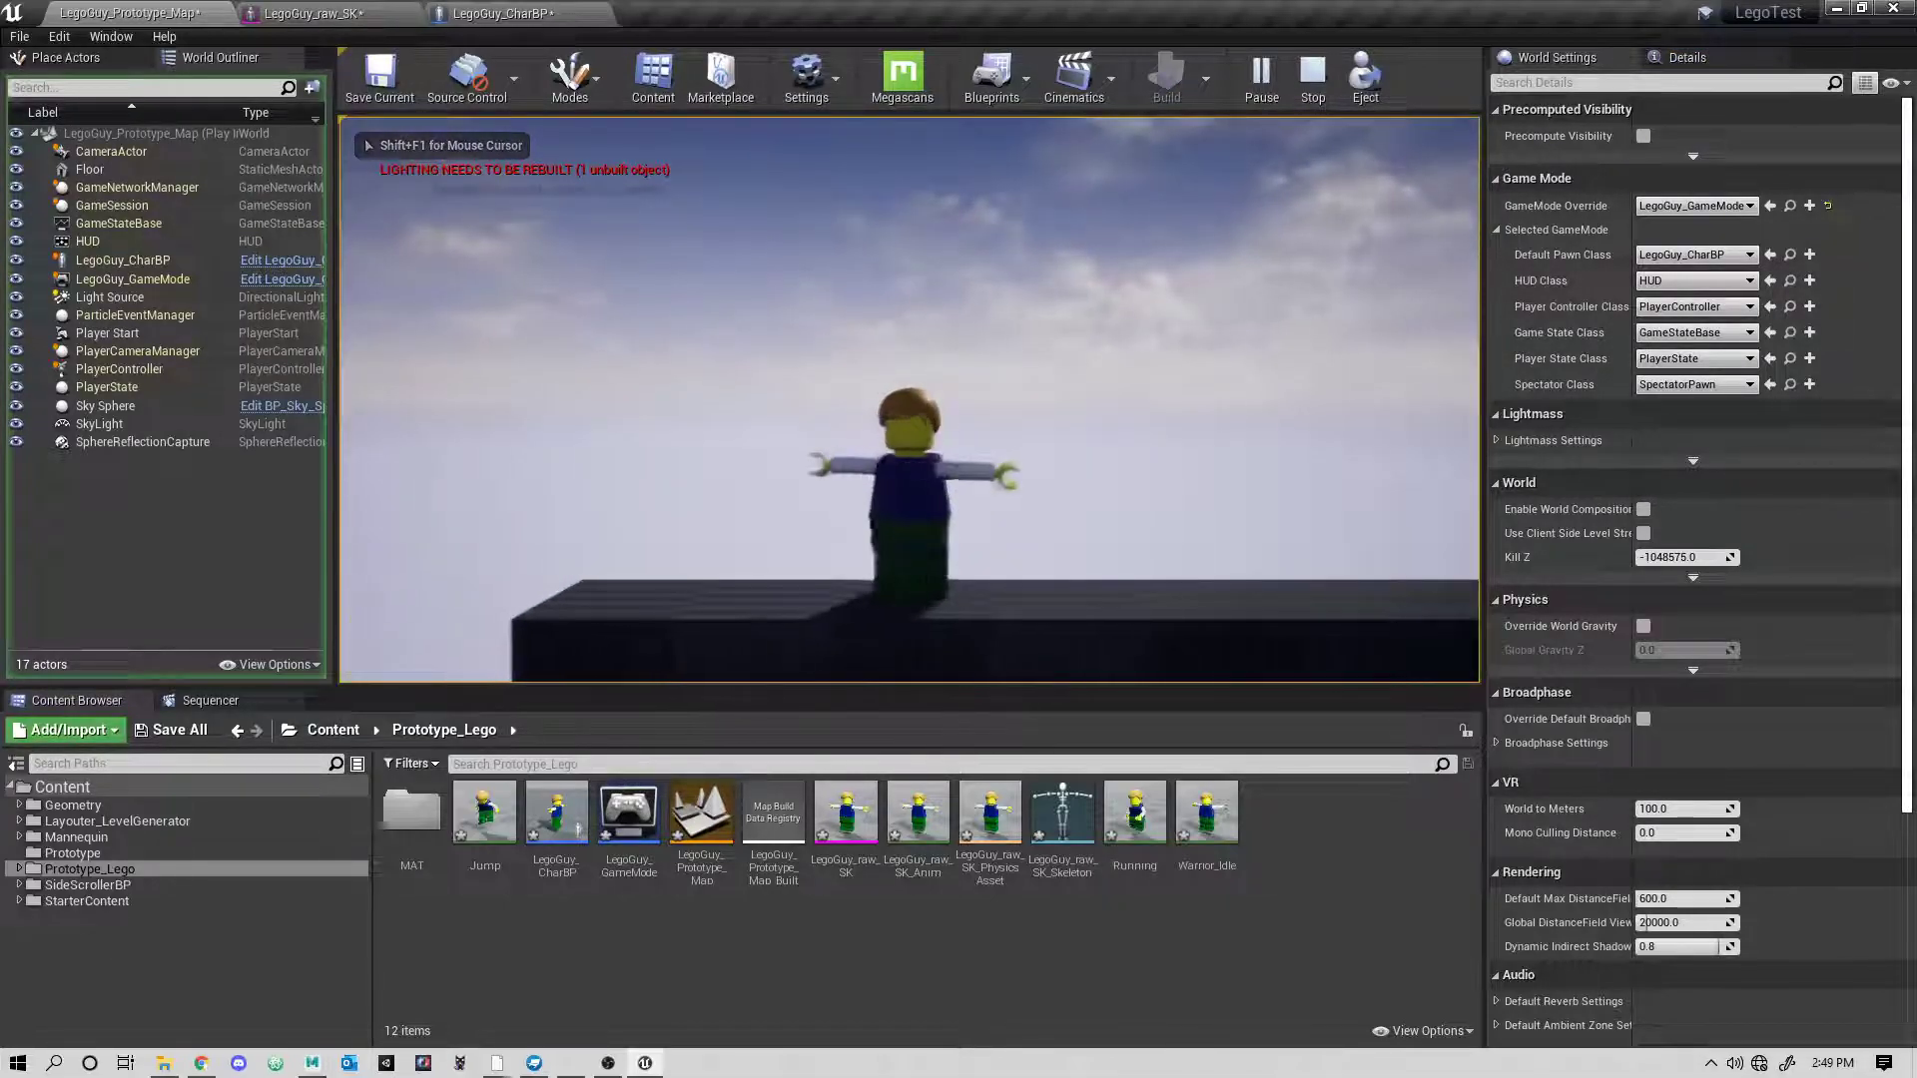
key("a")
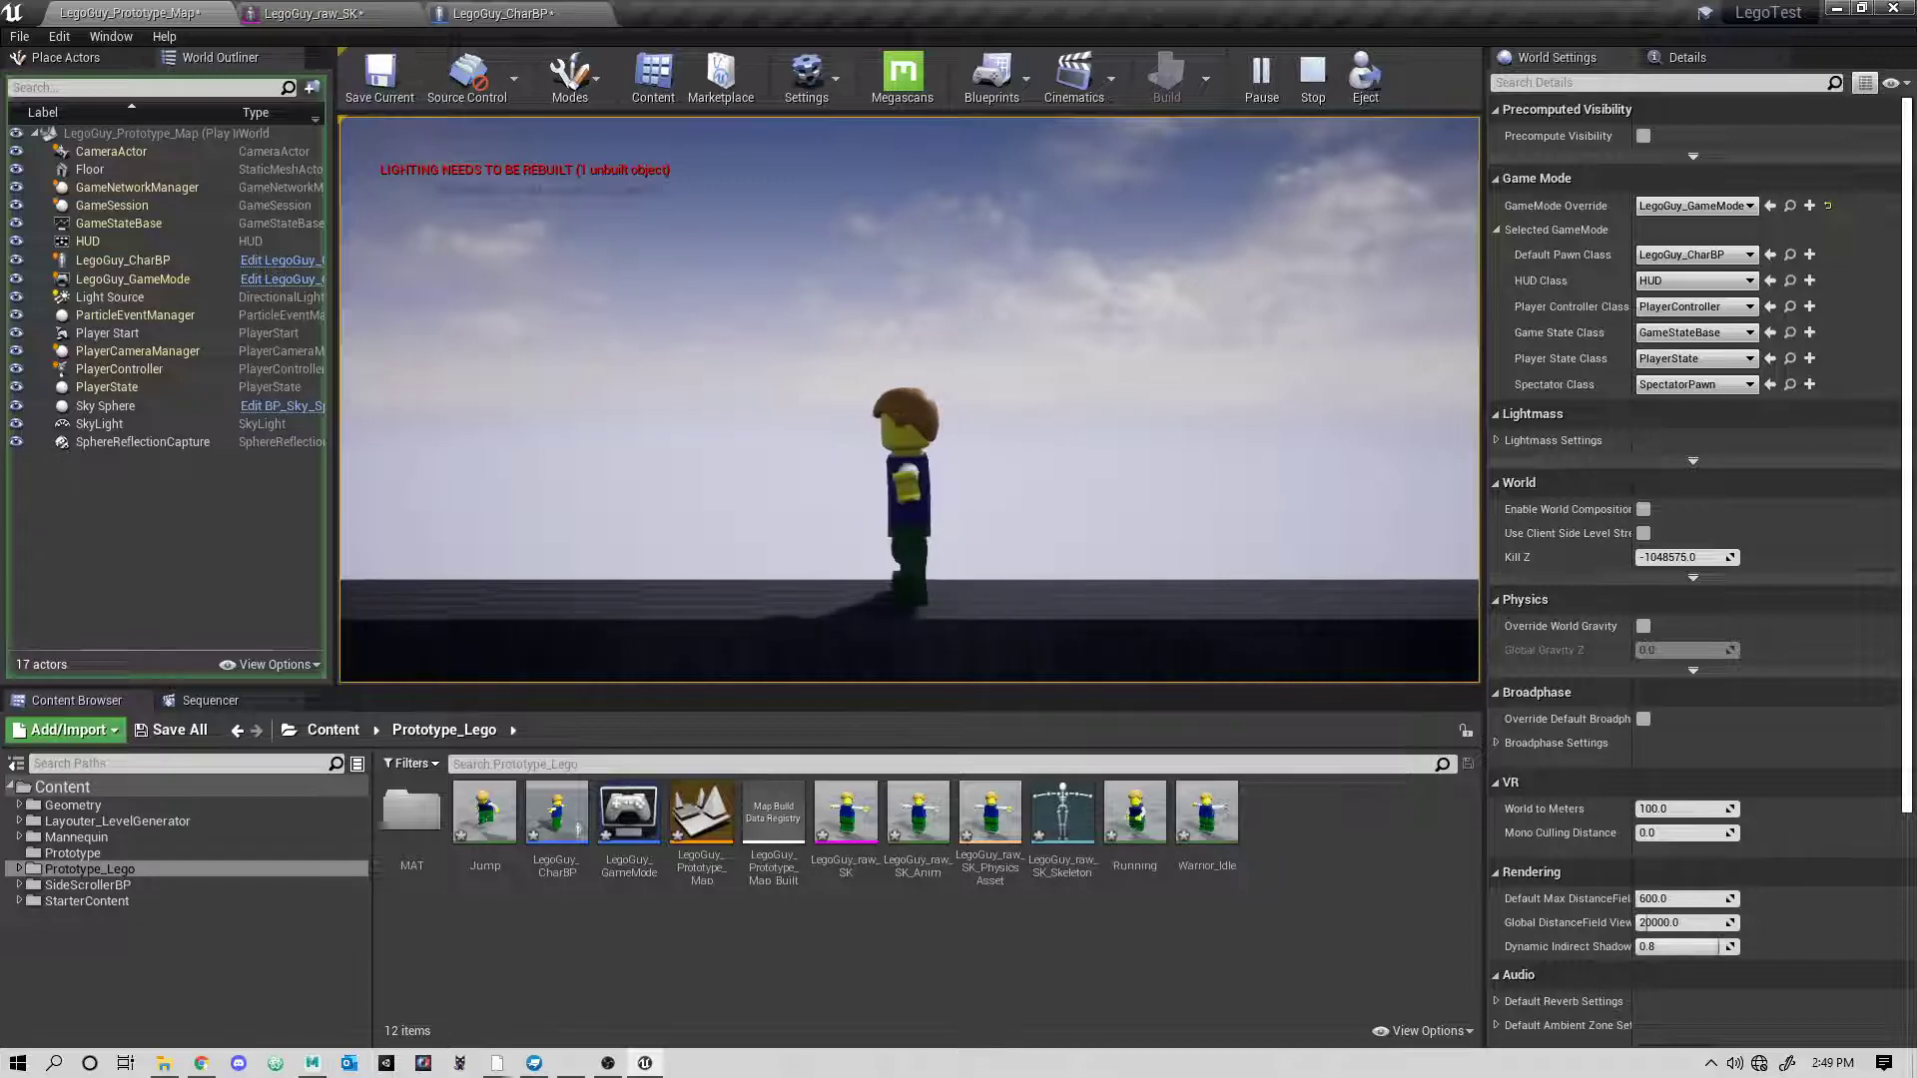
key("d")
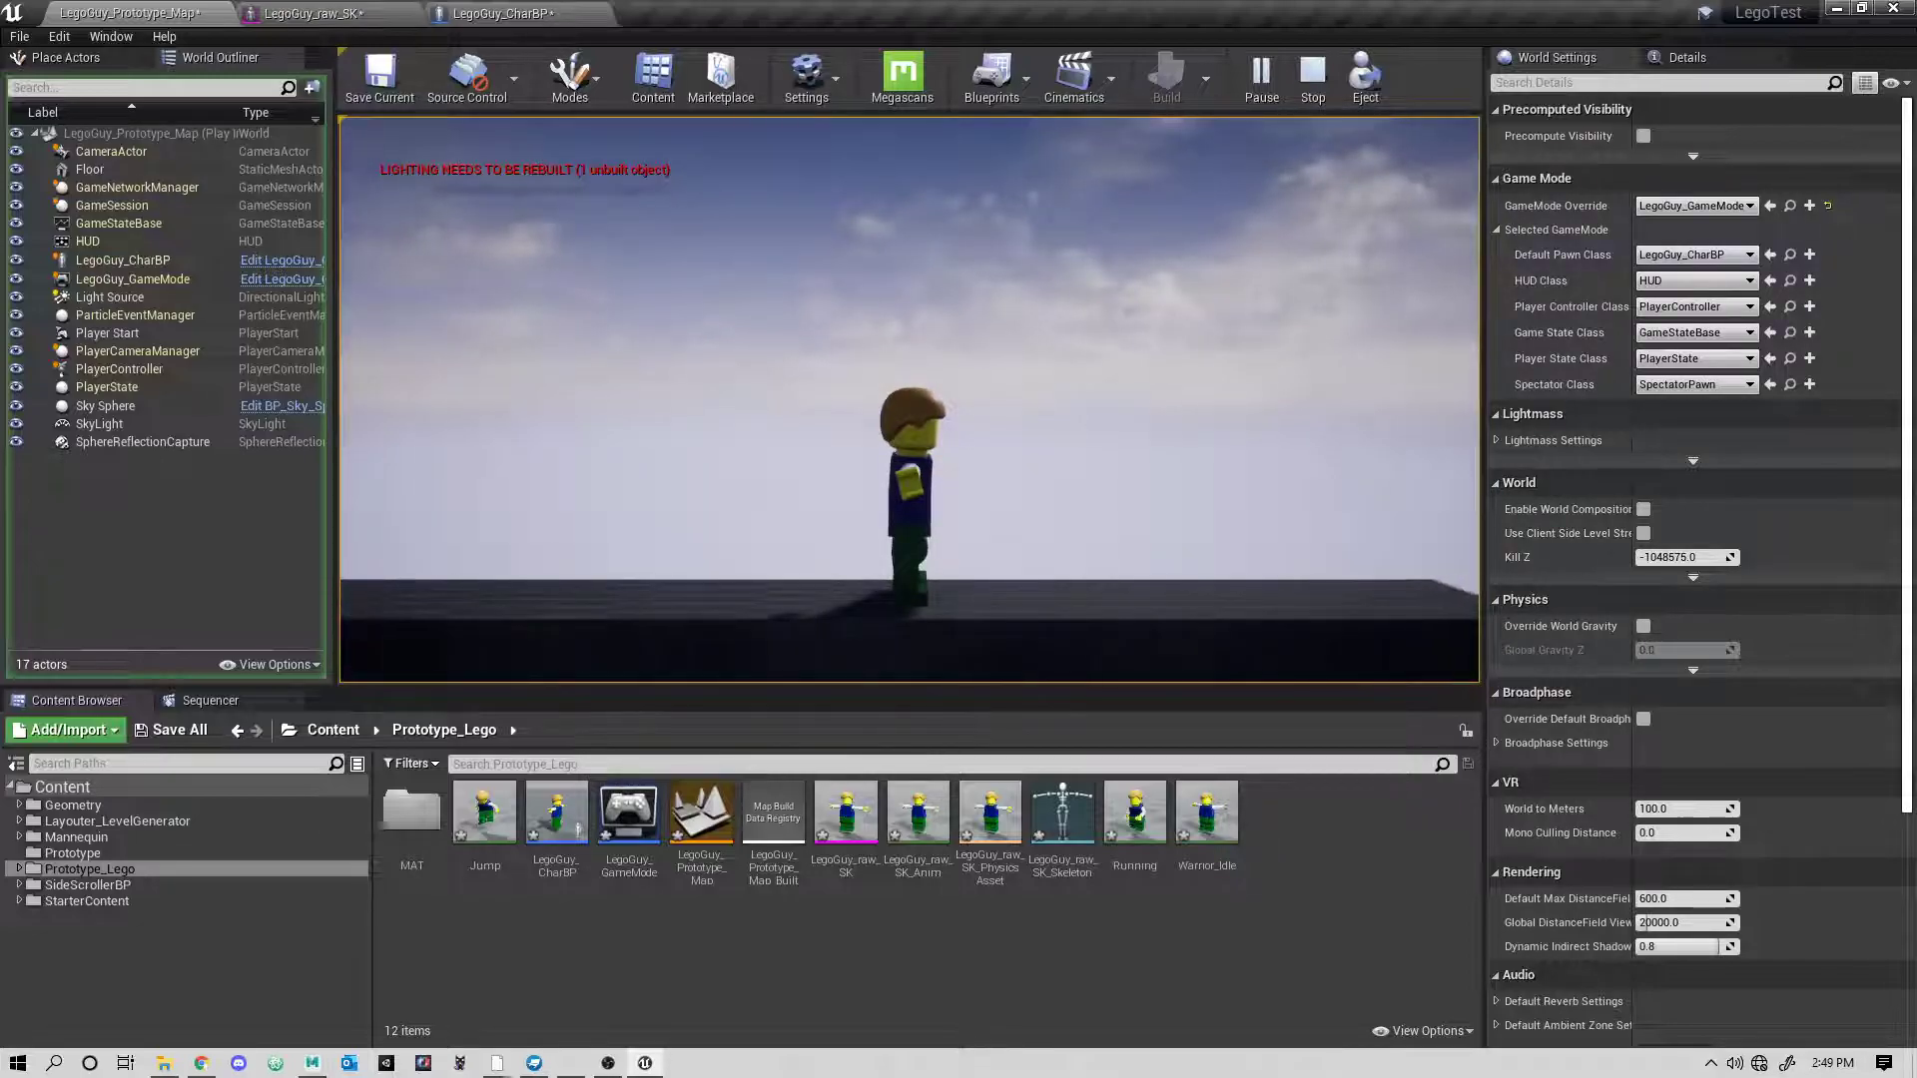
key("a")
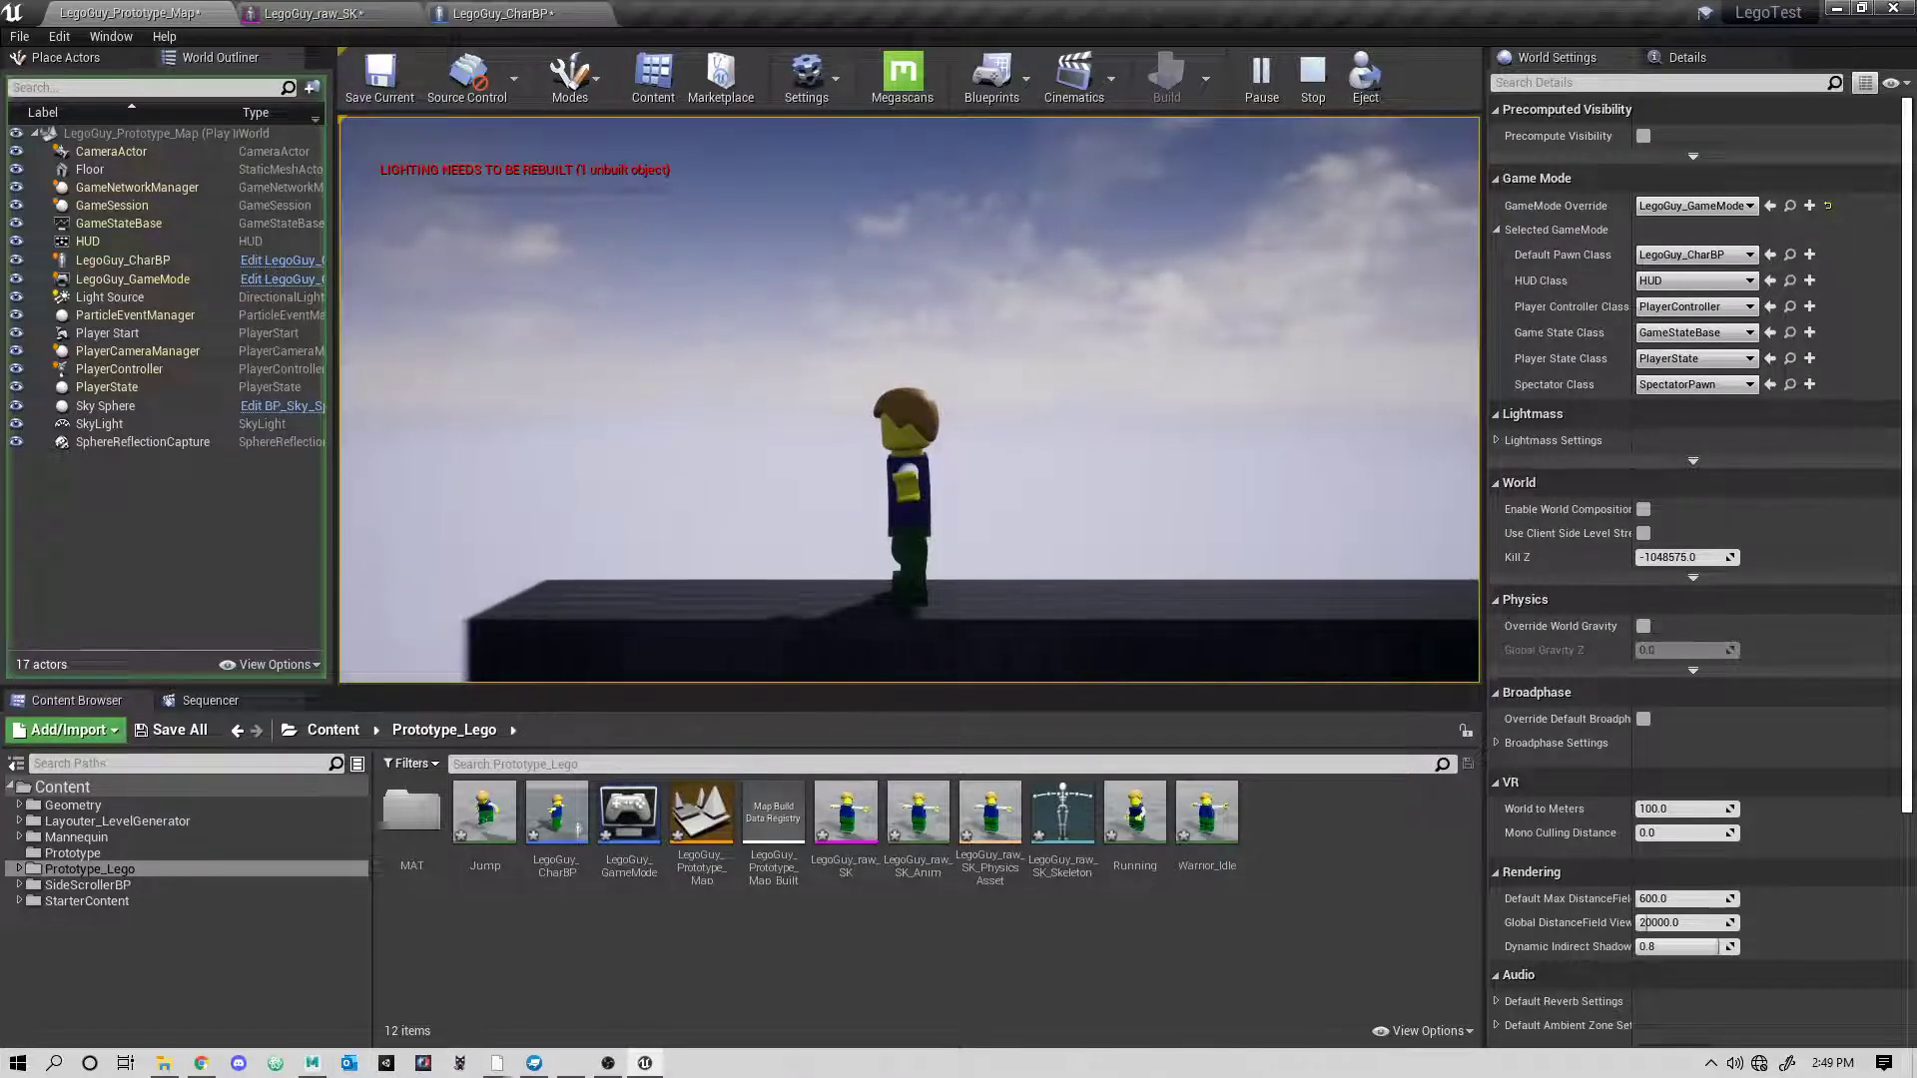
key("d")
key("a")
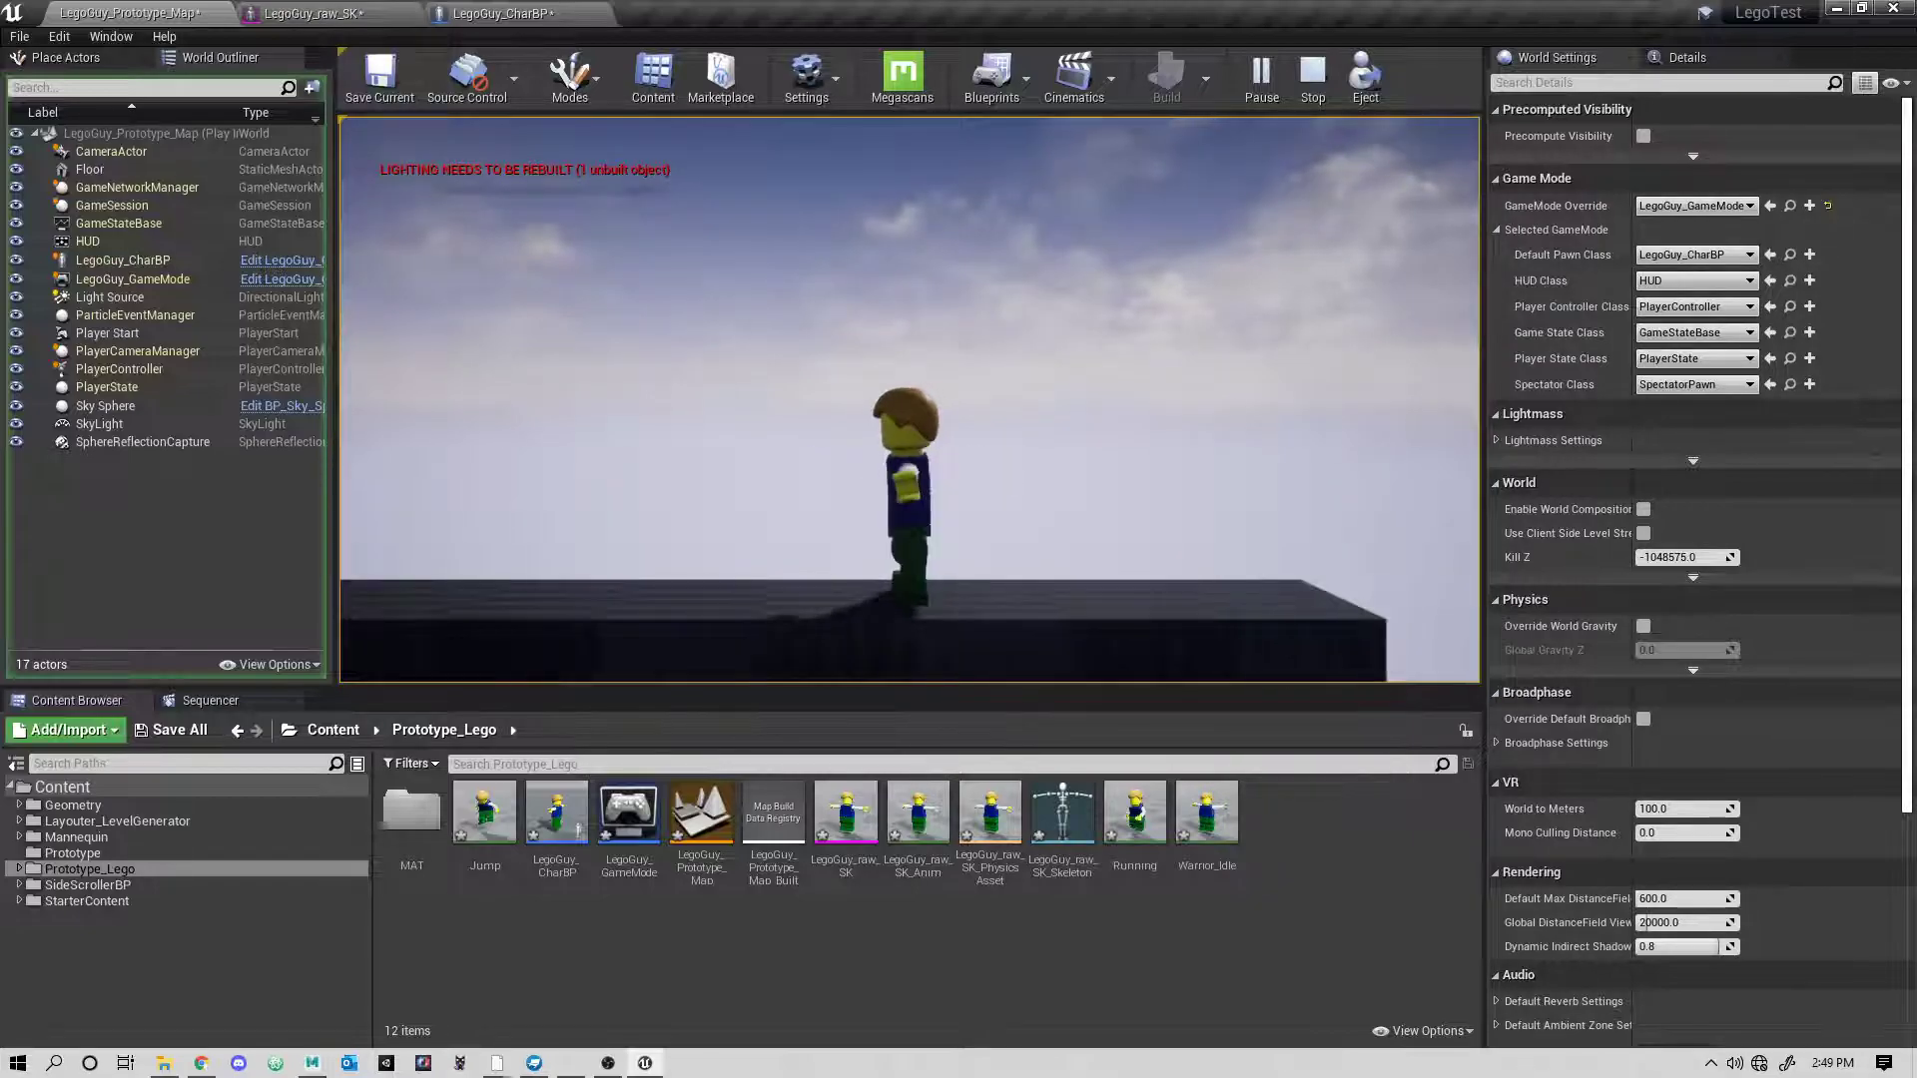
key("Escape")
left_click(486, 12)
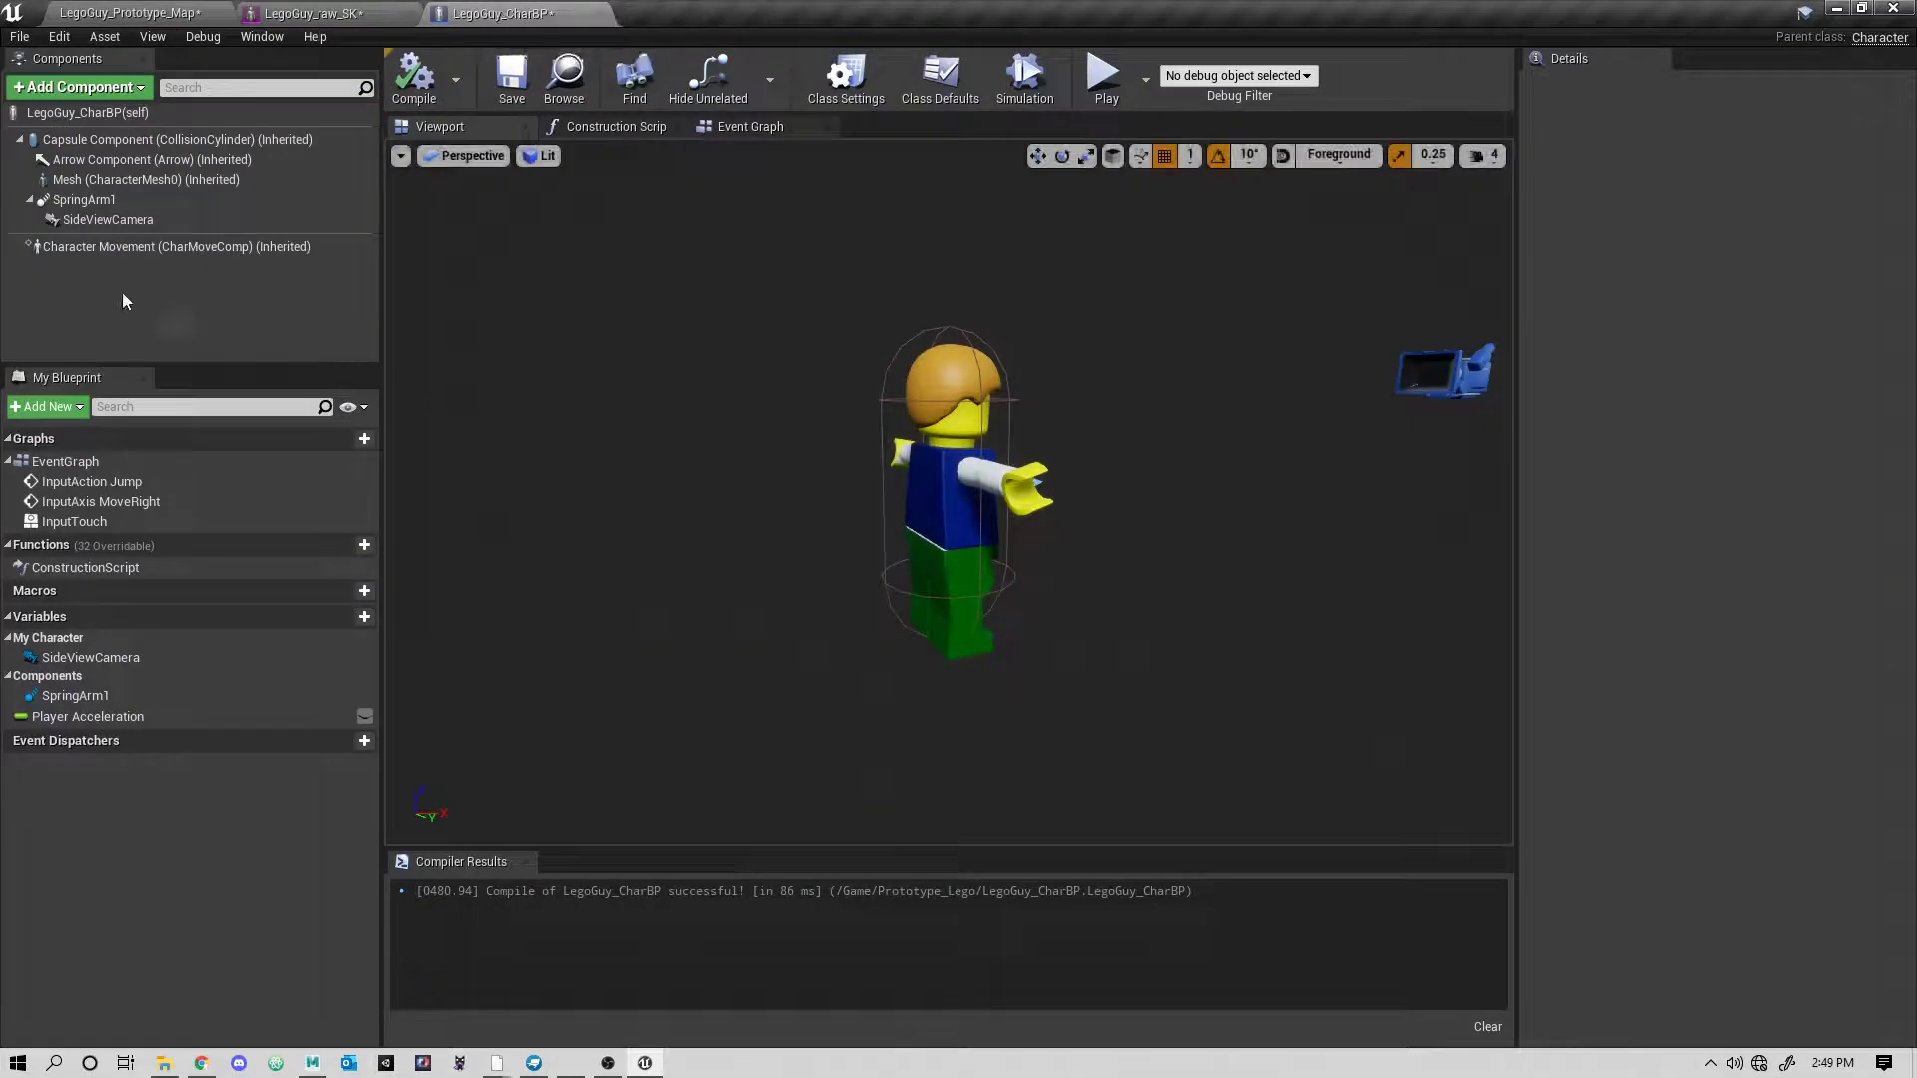
- Set the character mesh's animation mode to Use Animation Asset with Warrior_Idle as the animation to play, and compile the blueprint
left_click(130, 179)
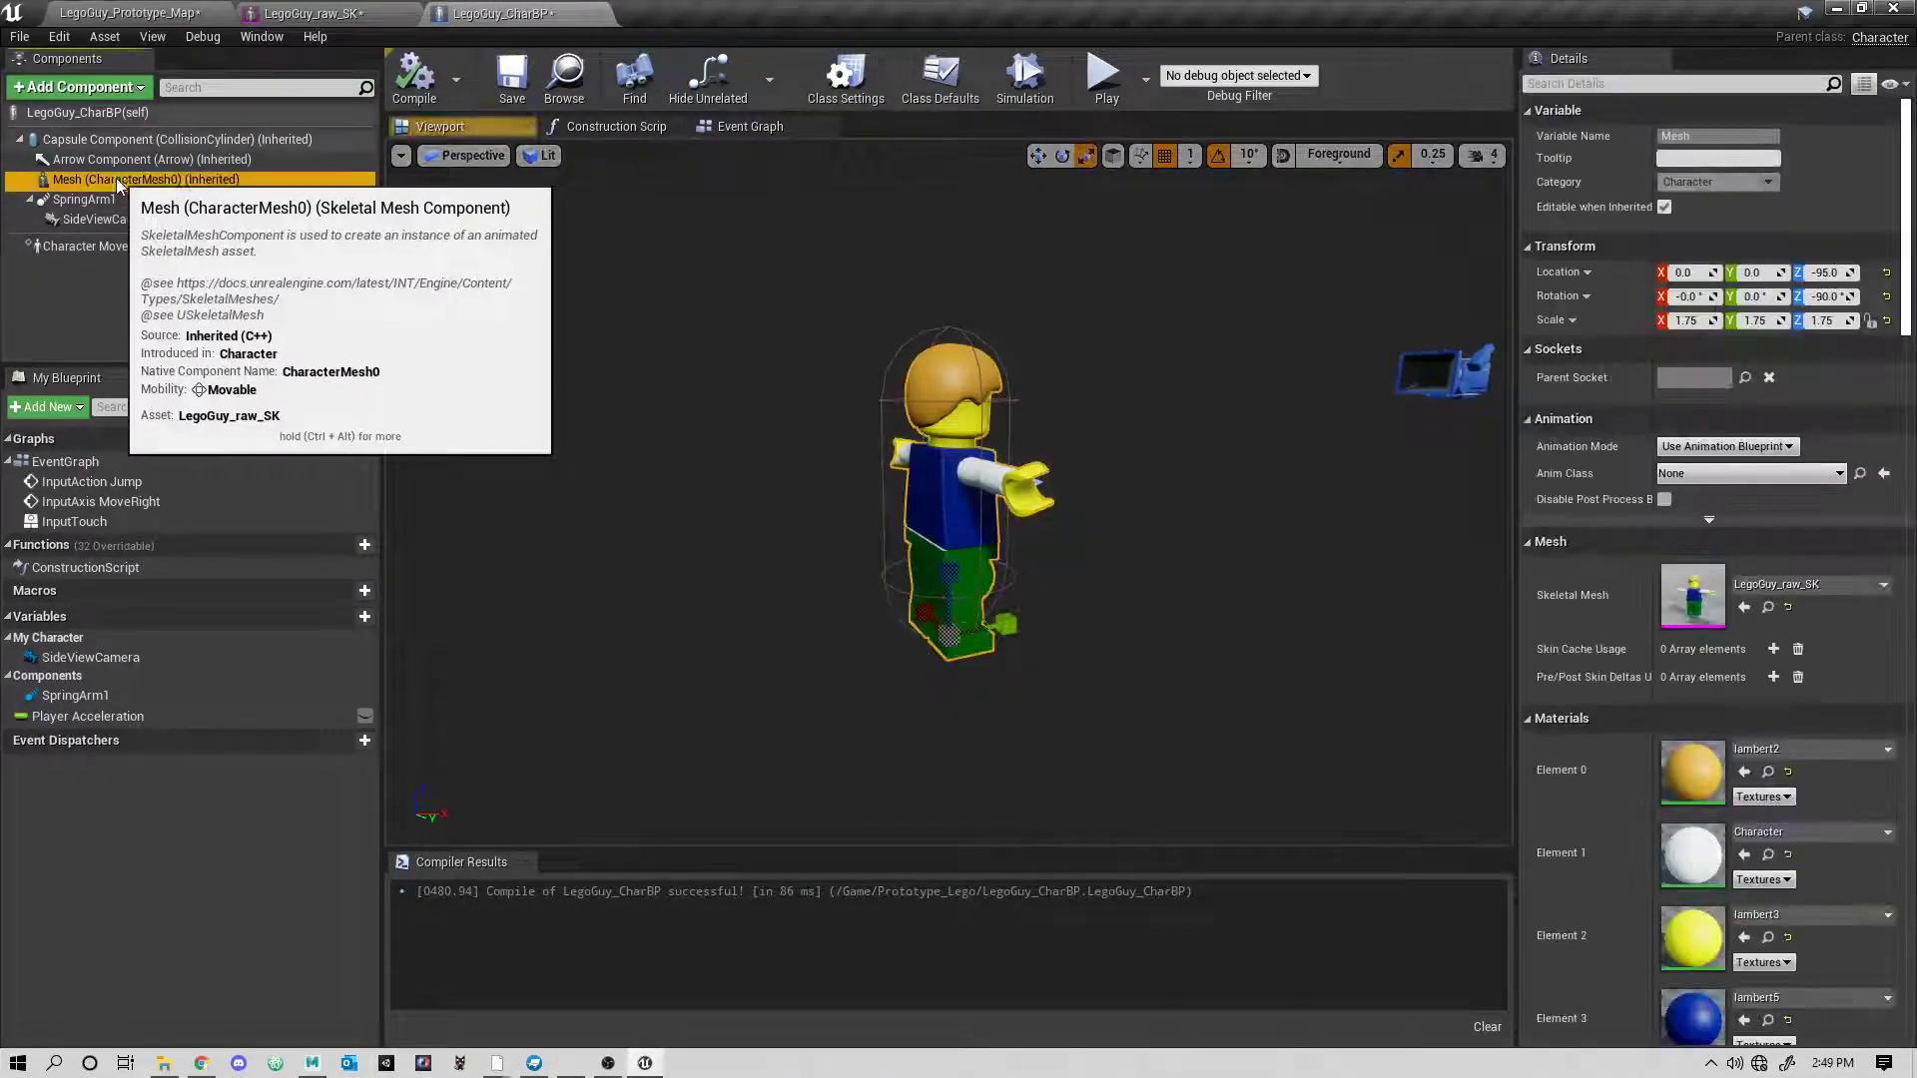
left_click(1726, 447)
left_click(1718, 480)
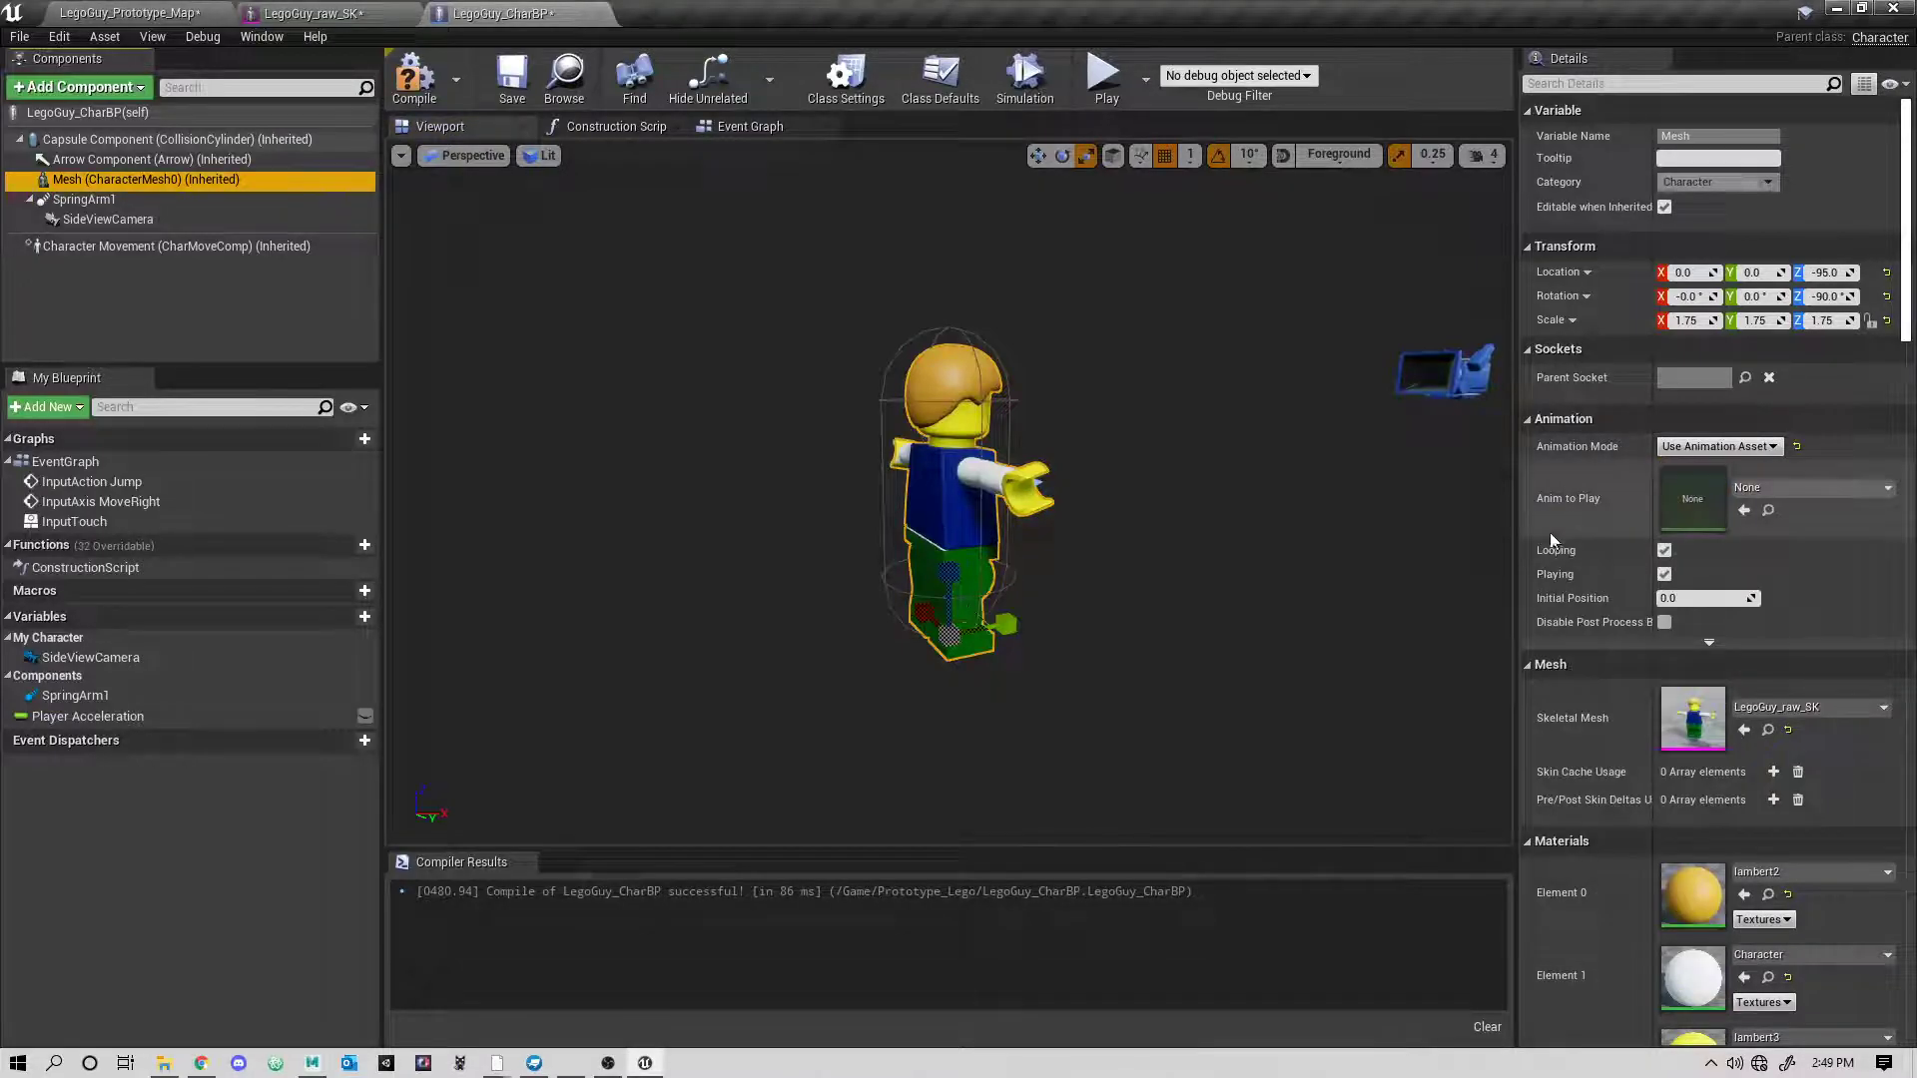
left_click(1782, 489)
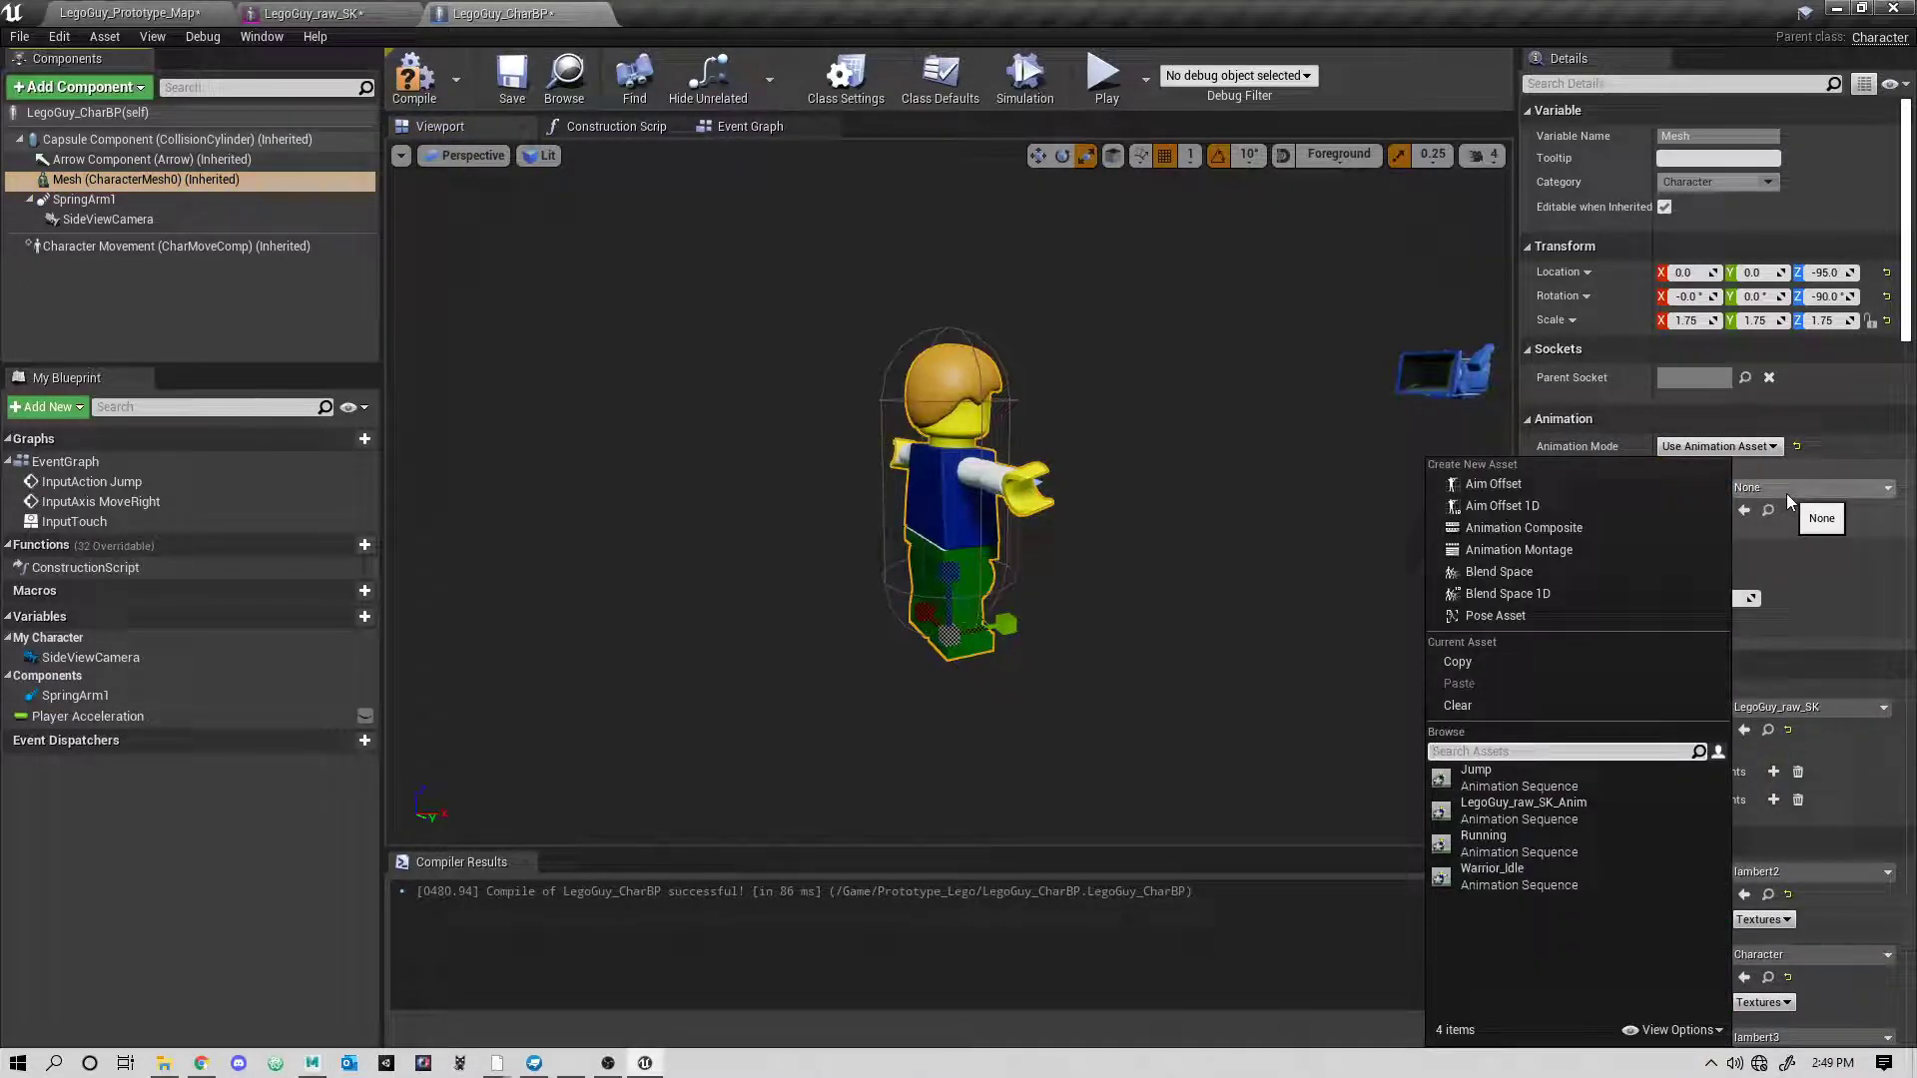
left_click(1496, 876)
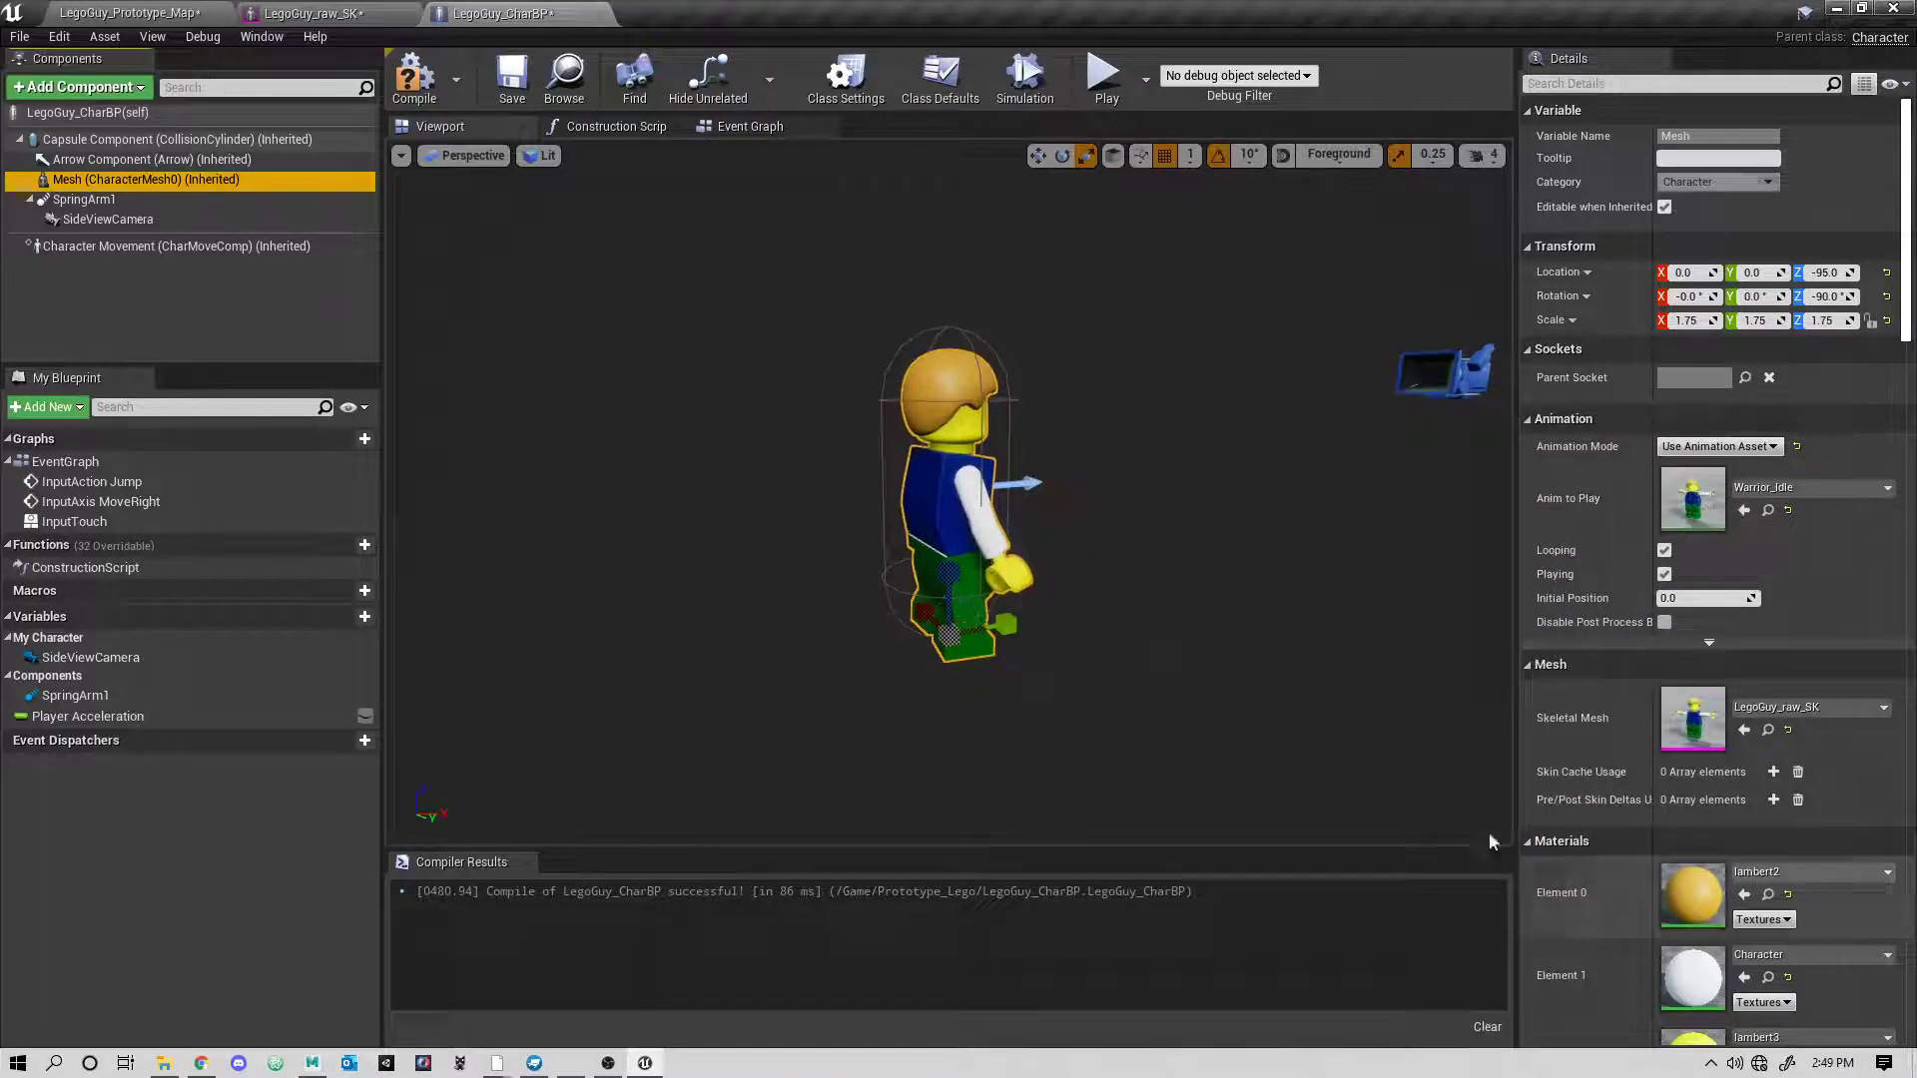
left_click(414, 78)
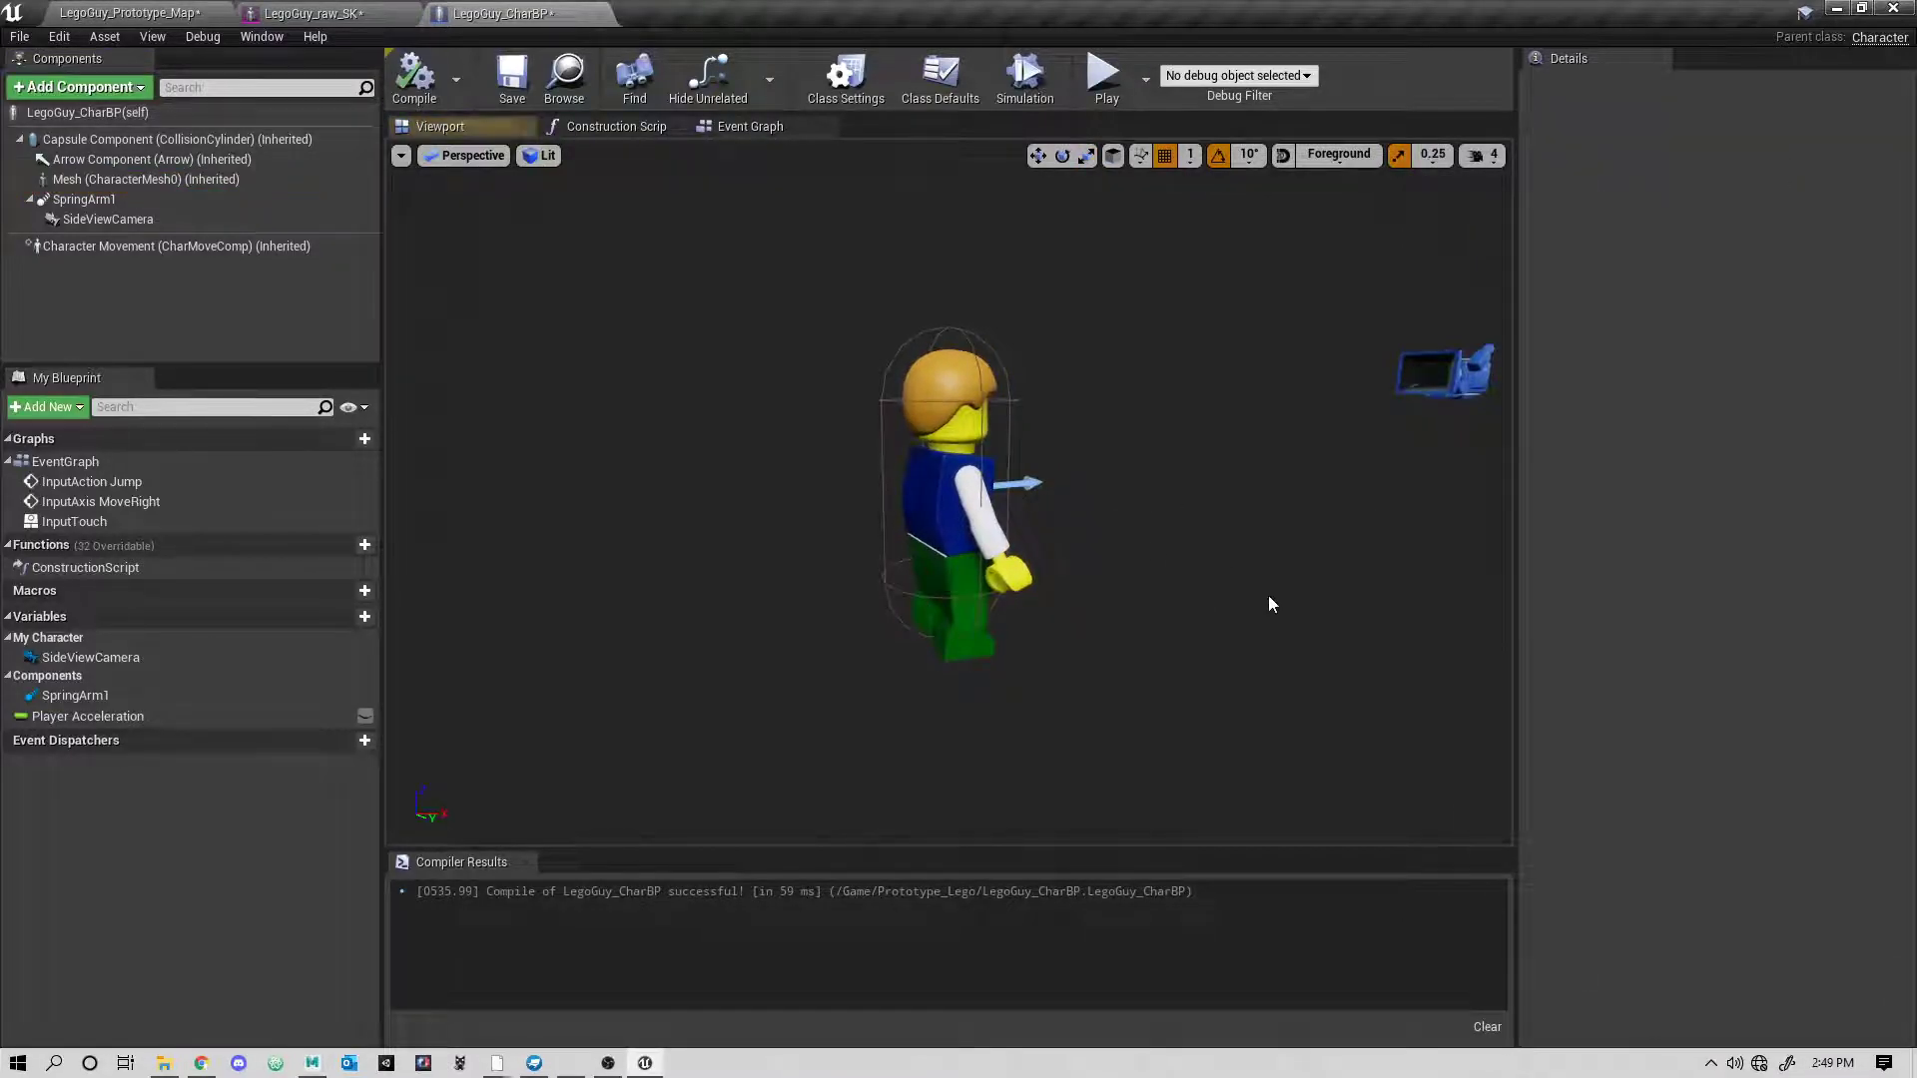
- Check the idle animation on the Lego mesh from several sides, and compile and save LegoGuy_CharBP
left_click_drag(1269, 604, 1420, 597, "alt")
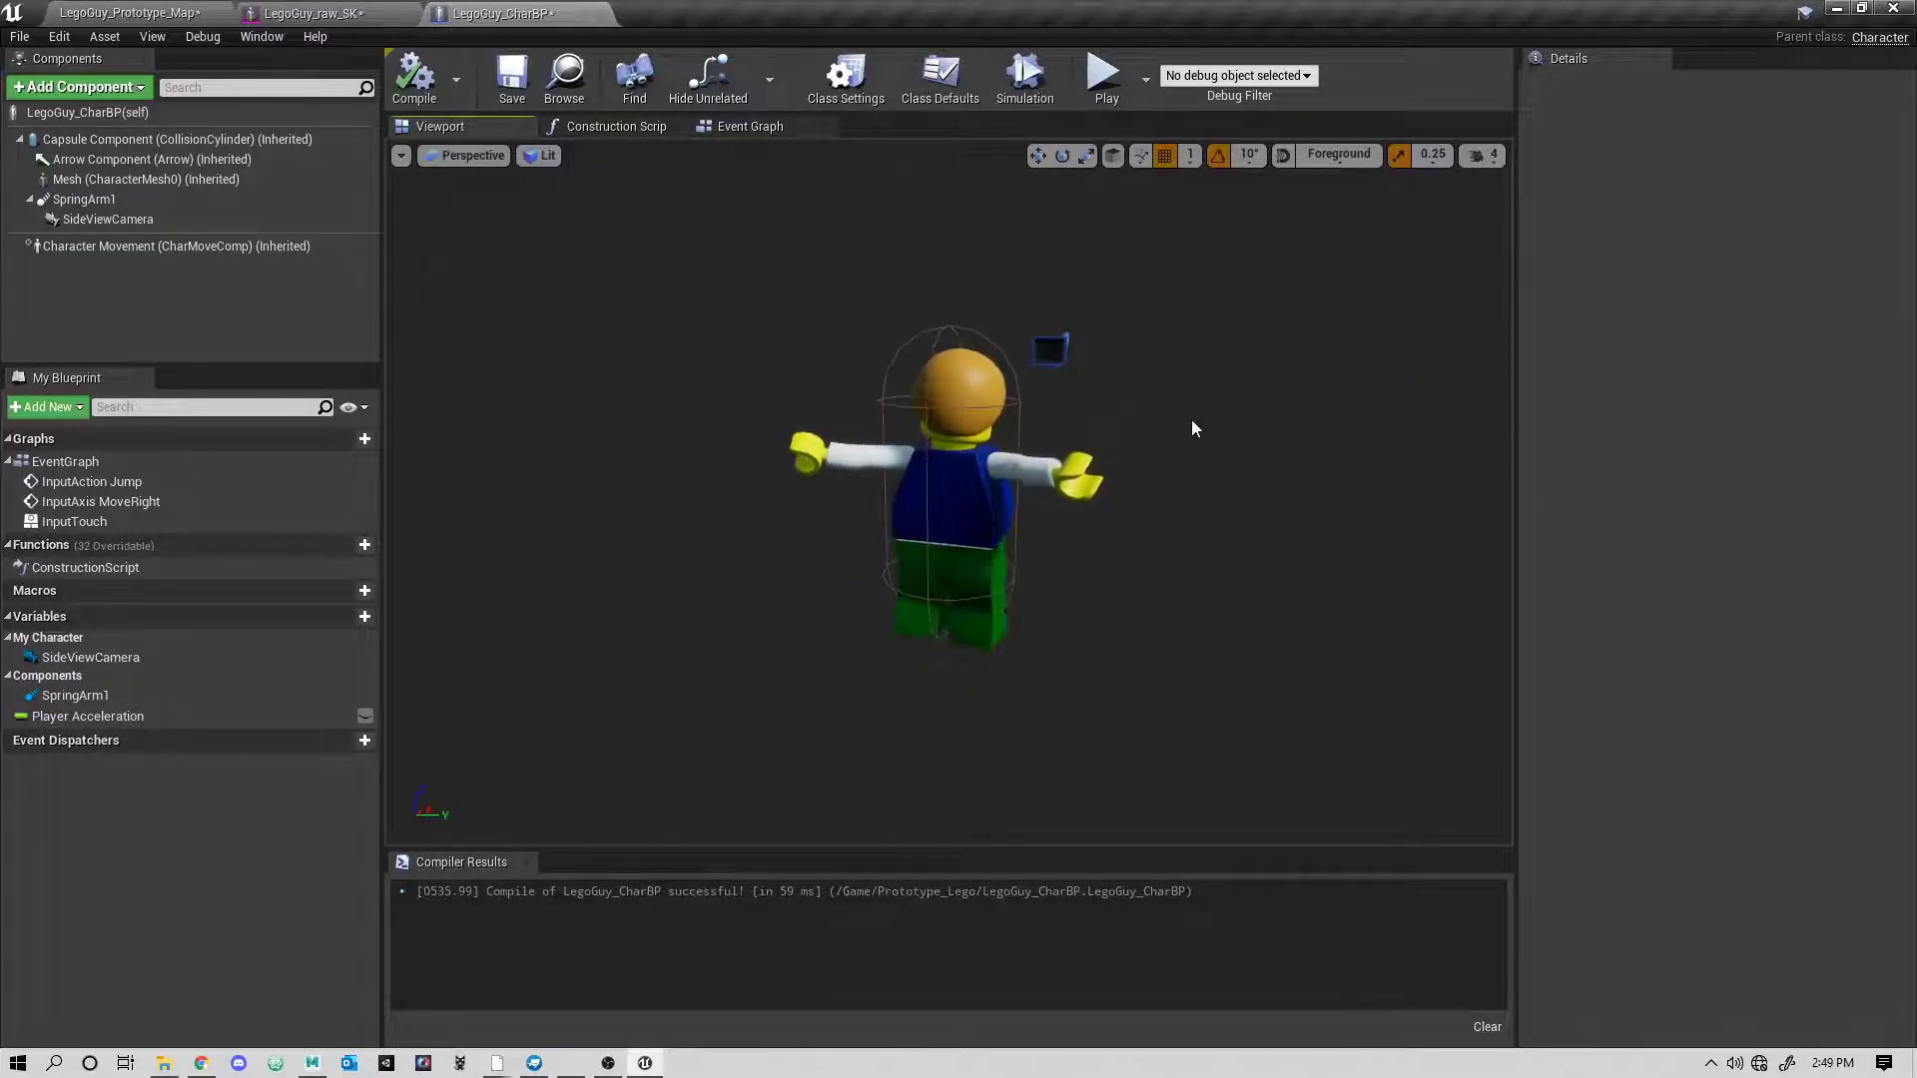
left_click(137, 201)
left_click_drag(1261, 511, 939, 511, "alt")
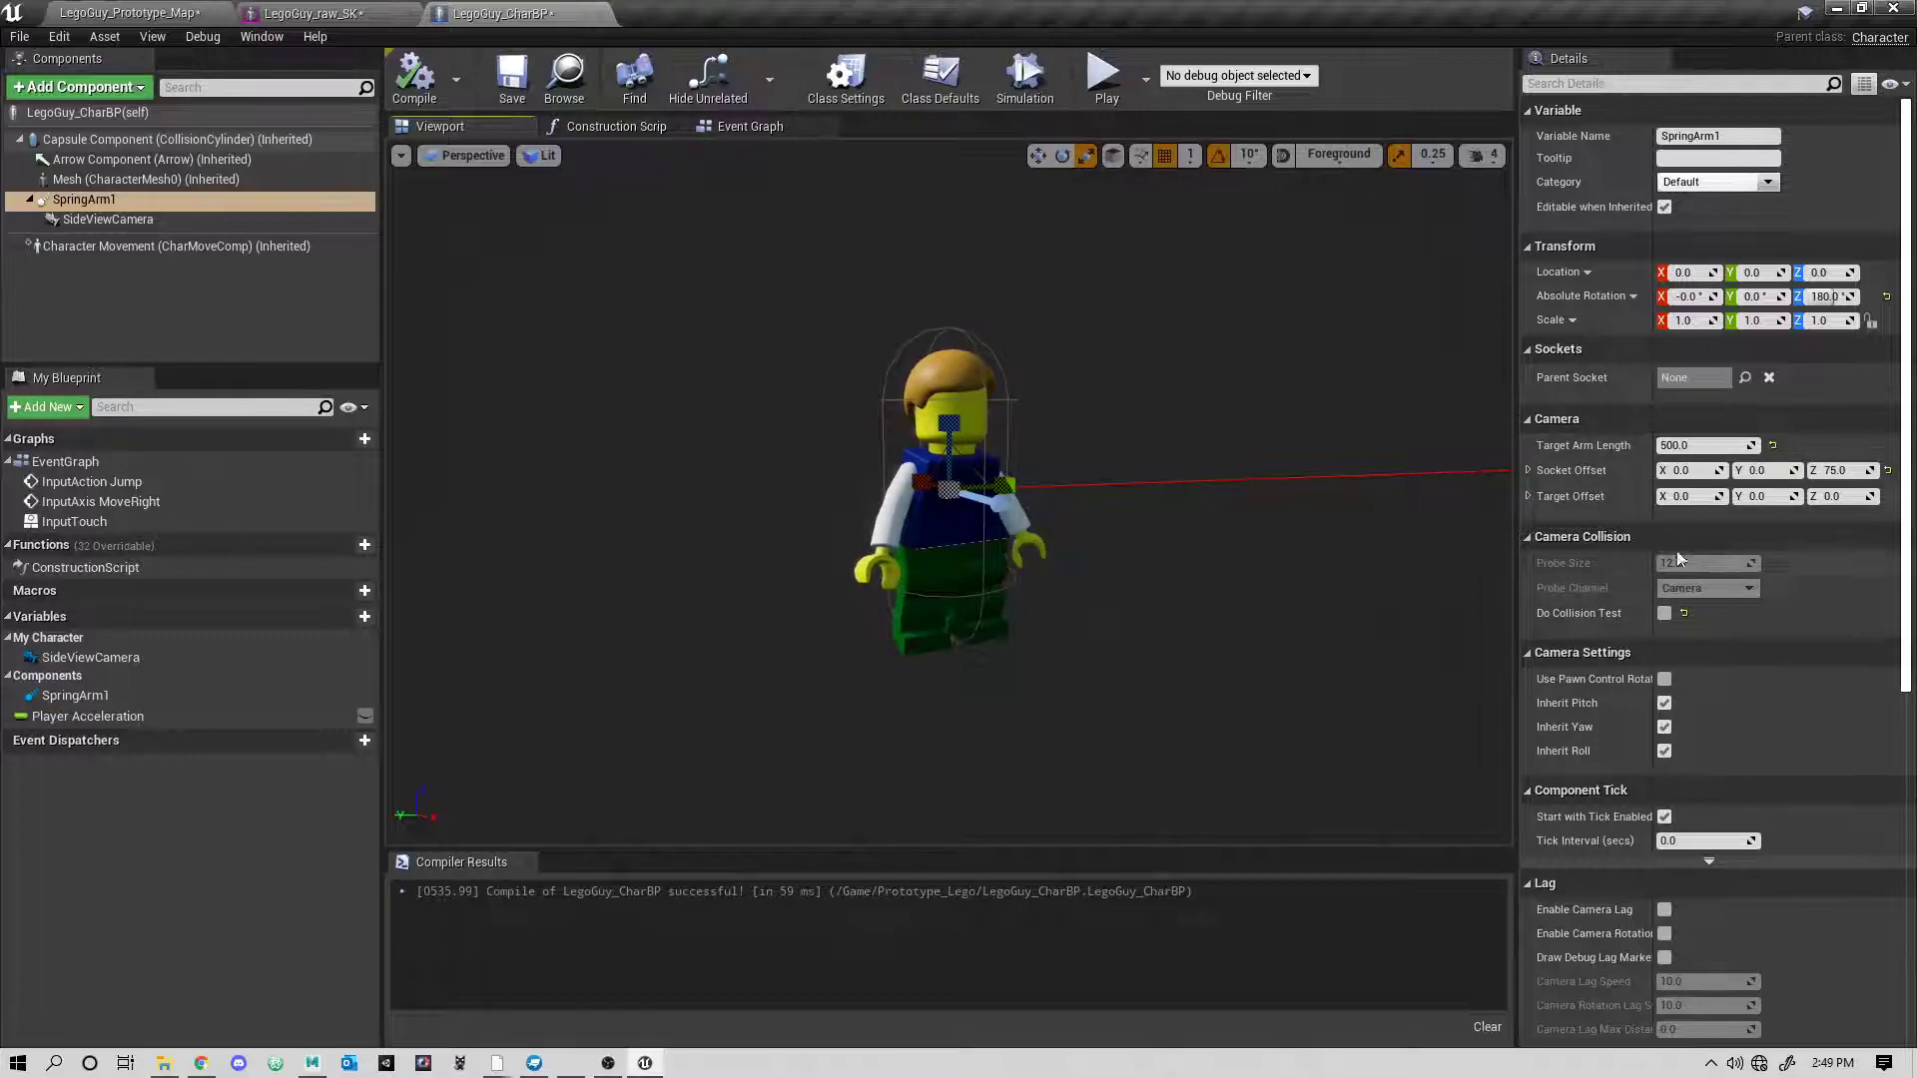
left_click(403, 88)
left_click(509, 82)
- Play-test the idle-animated character in LegoGuy_Prototype_Map by moving it both ways and jumping, and stop the session
left_click(130, 14)
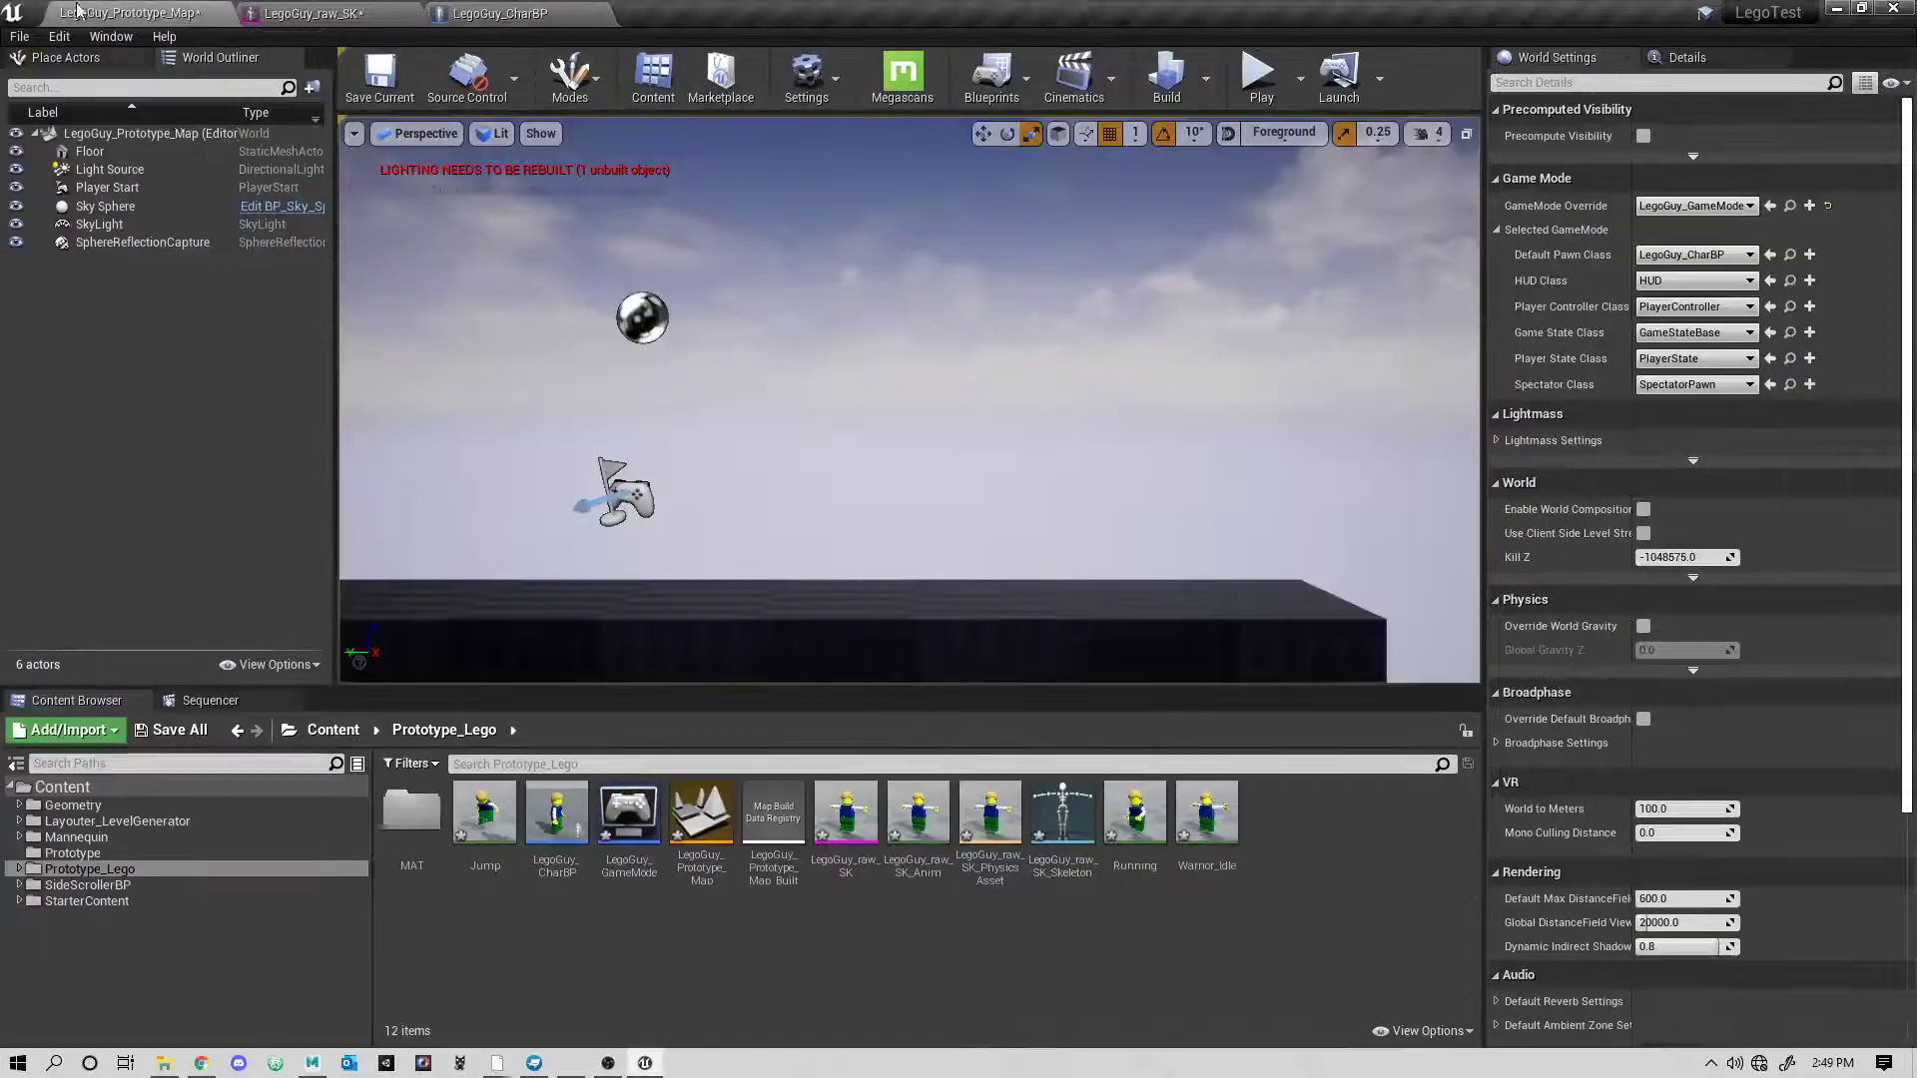
left_click(1262, 70)
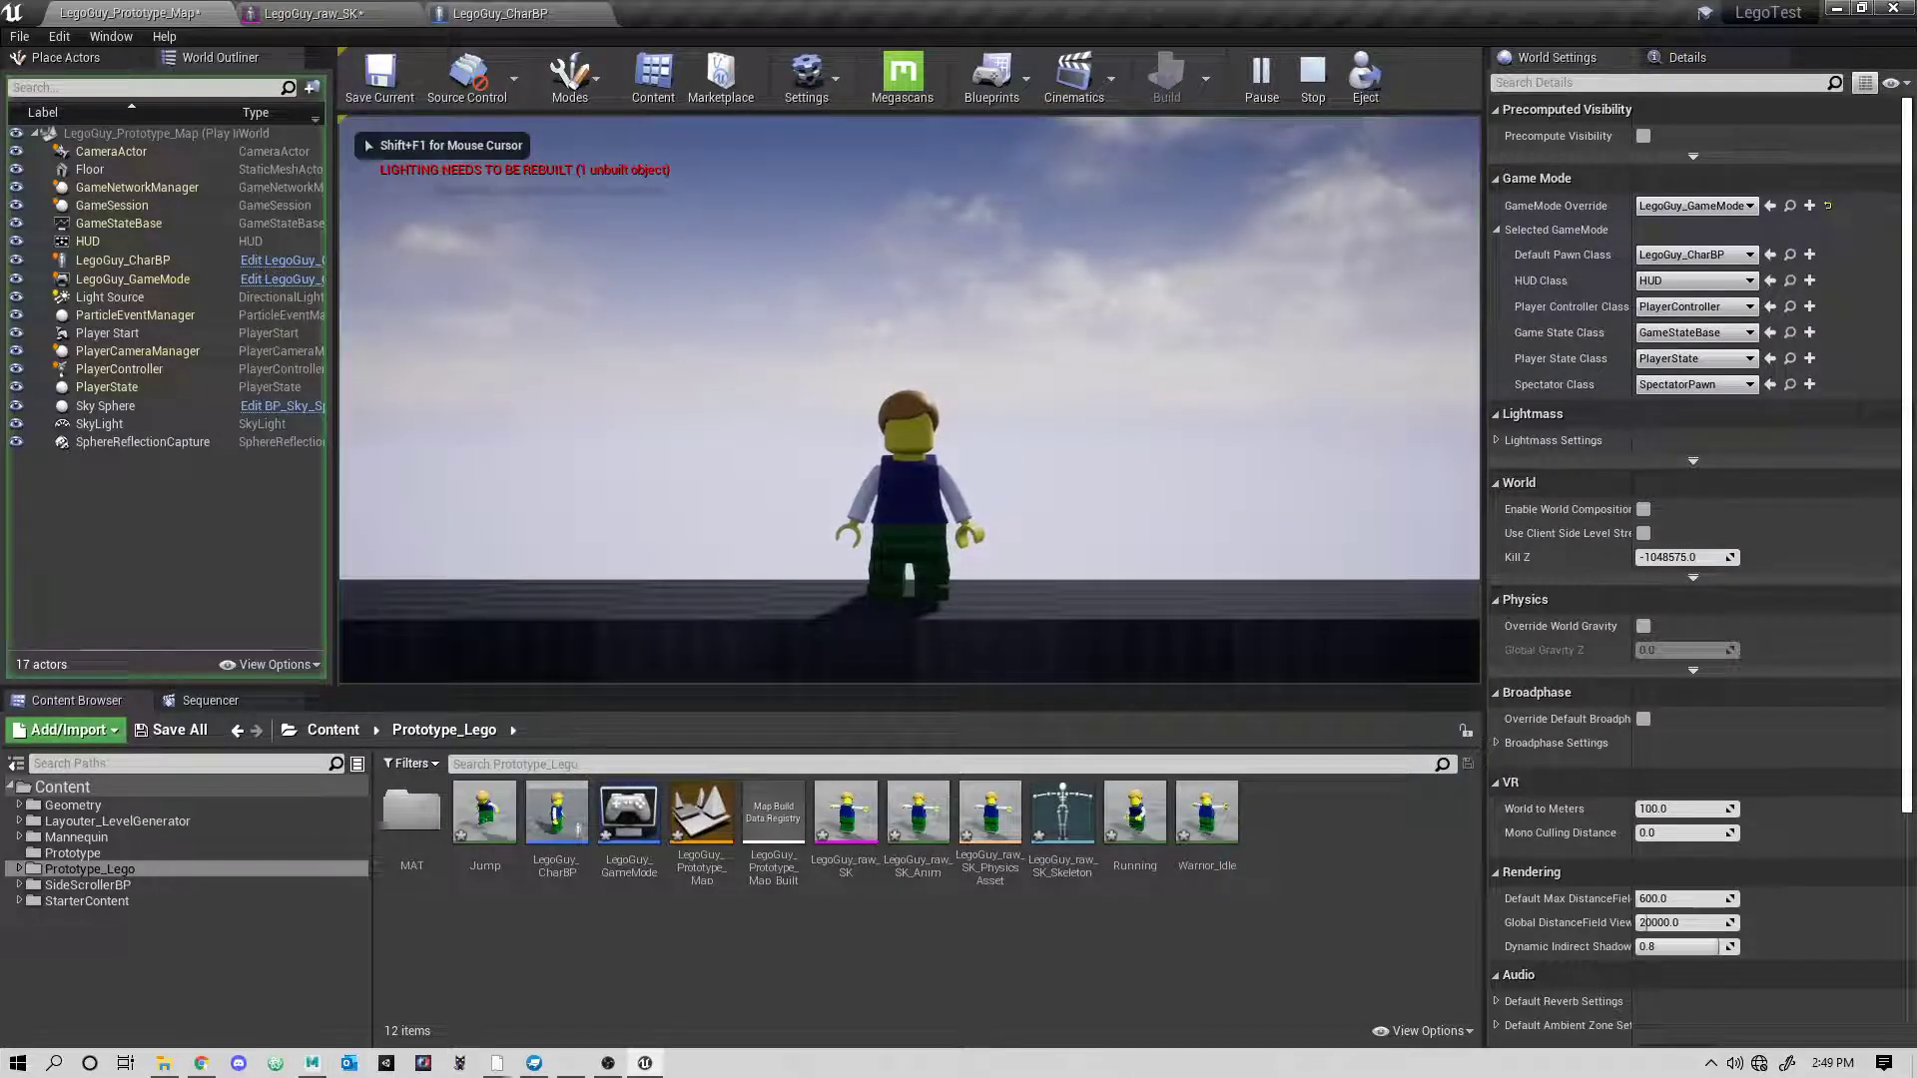
key("d")
key("a")
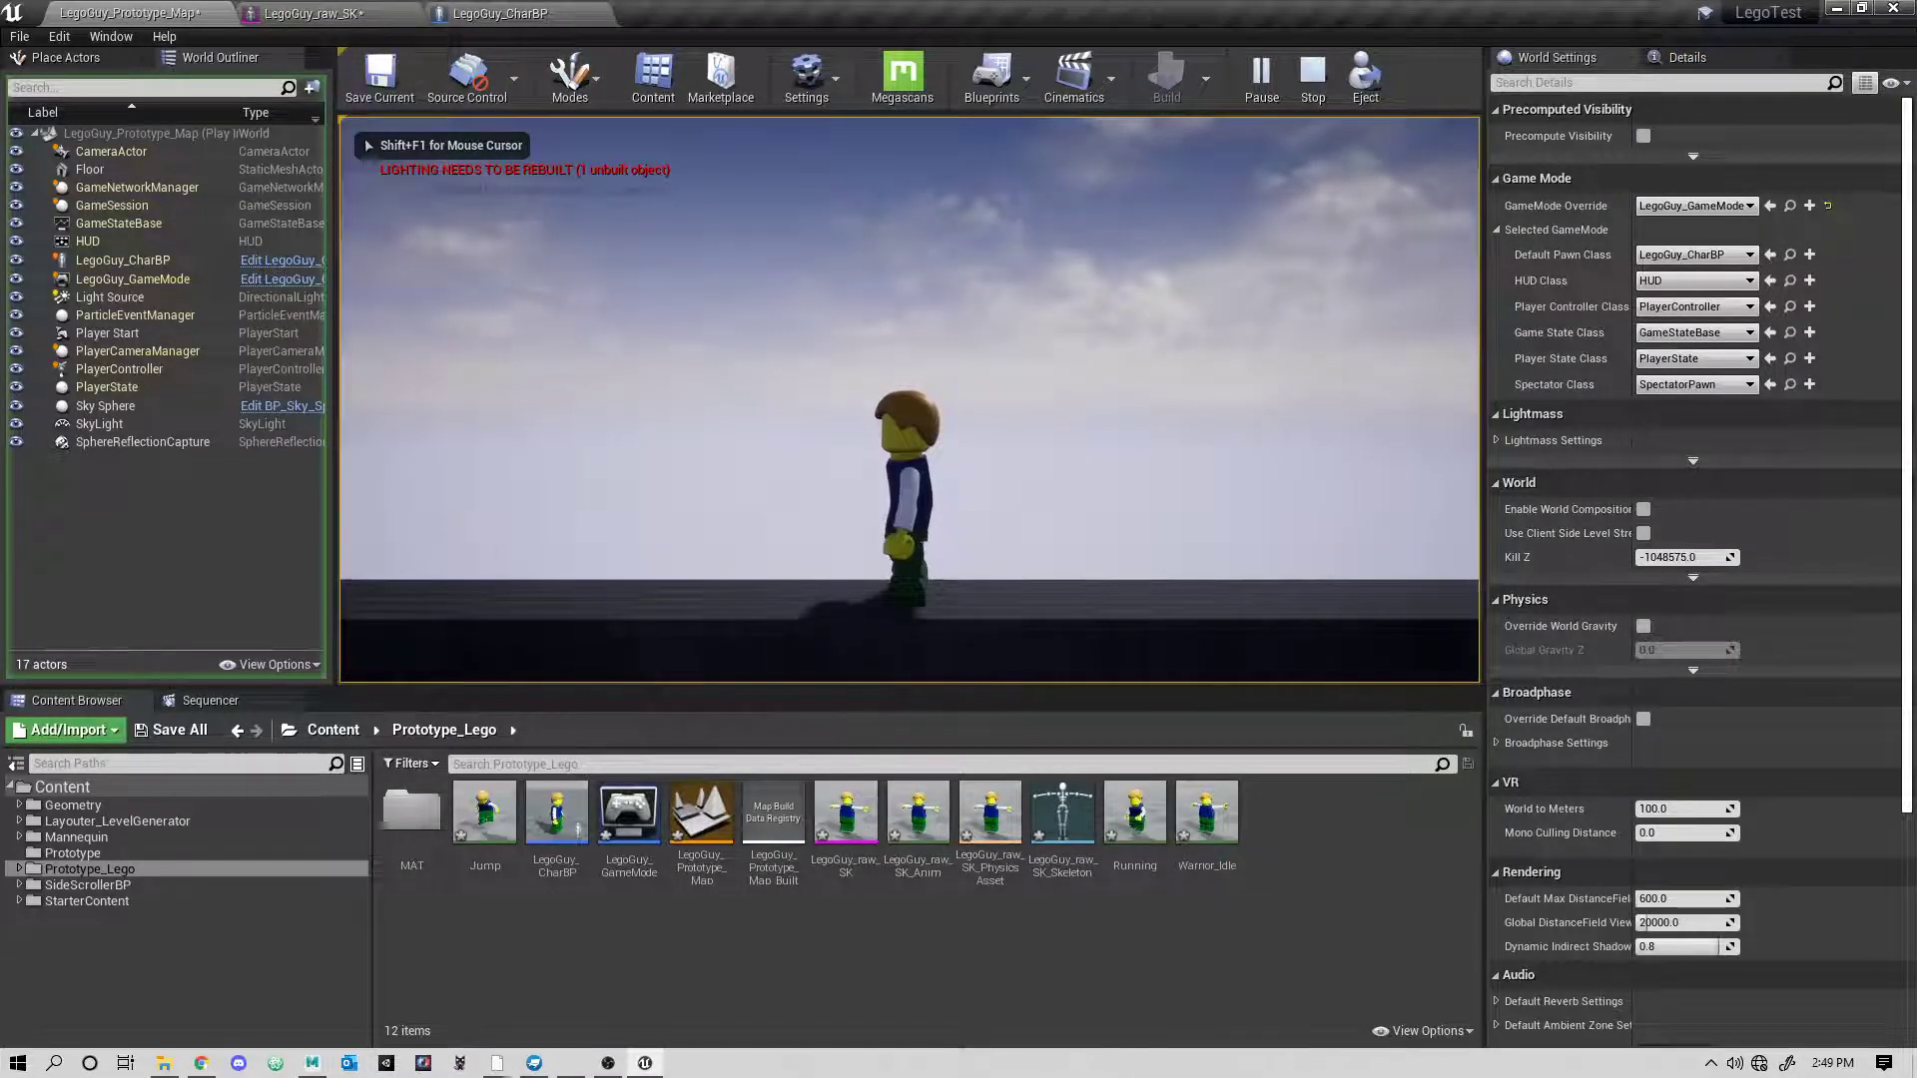
key("a")
key("d")
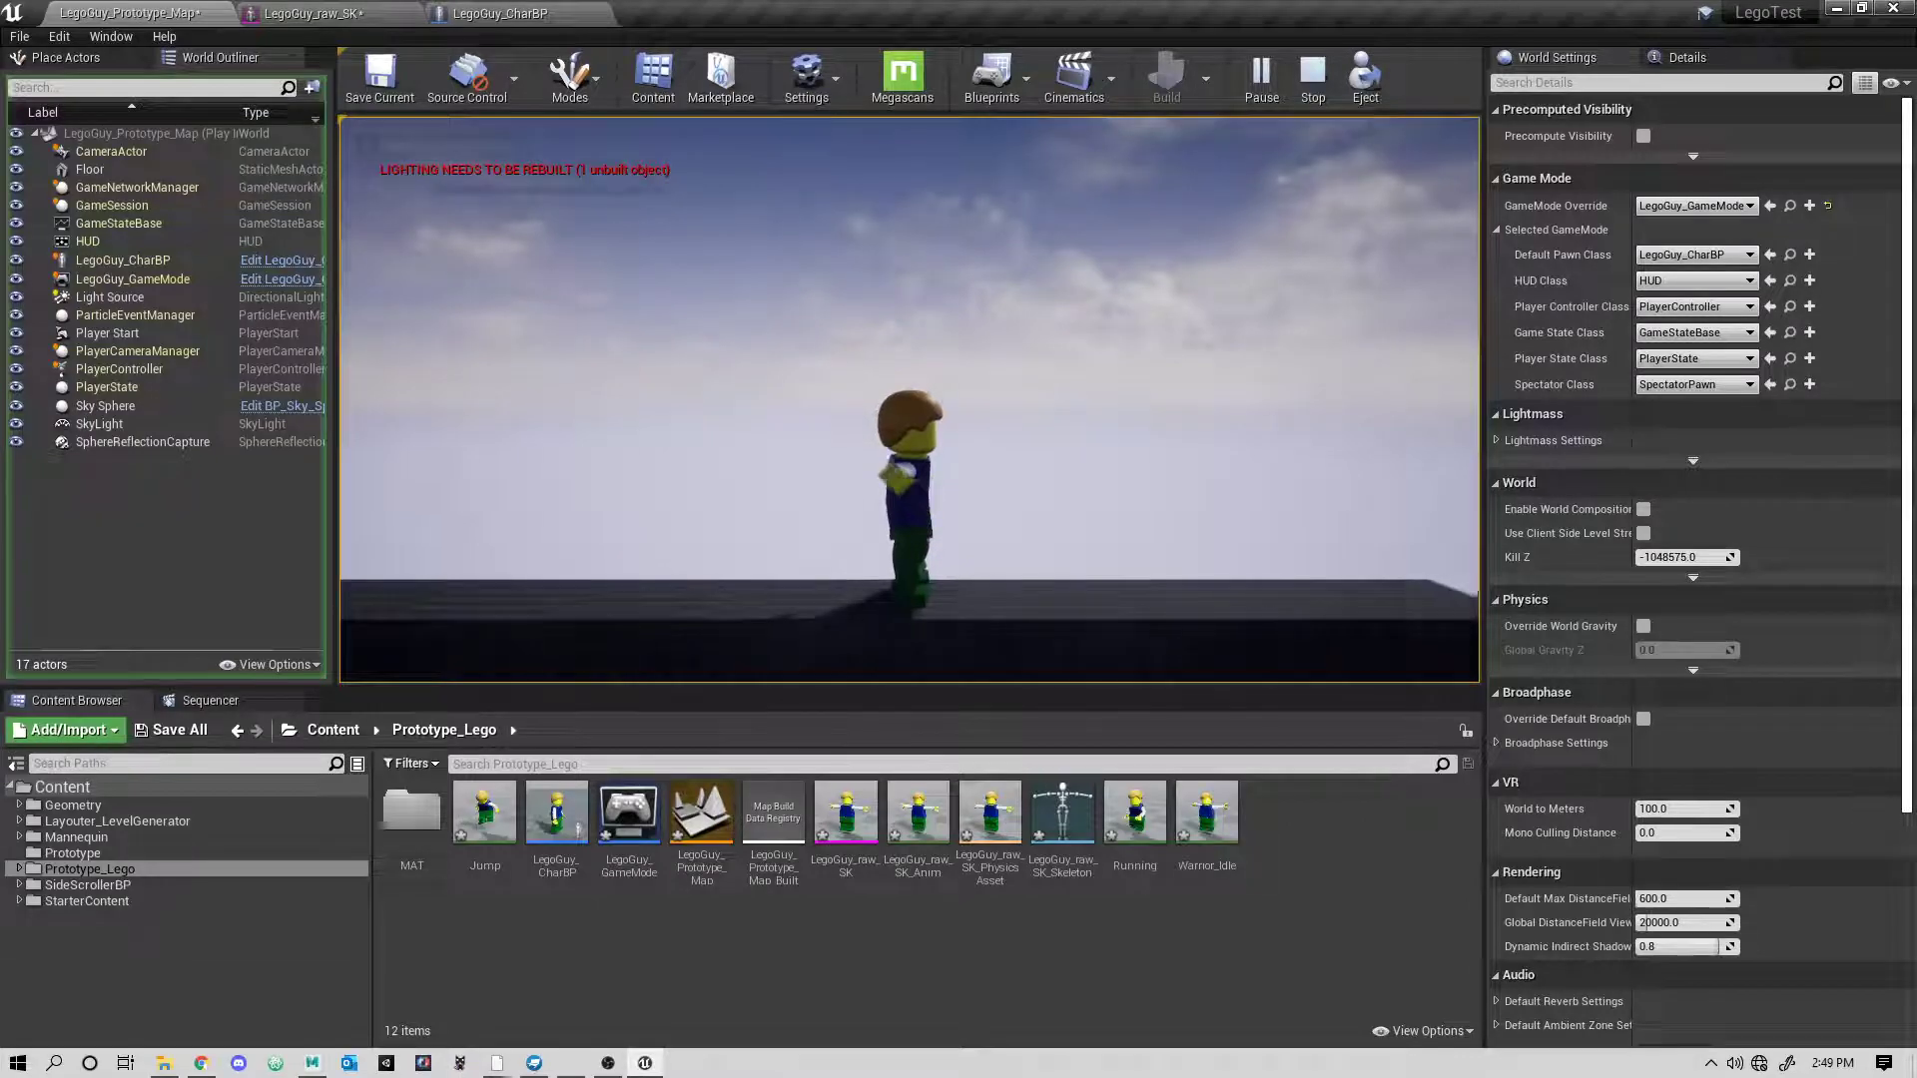
key("a")
key("space")
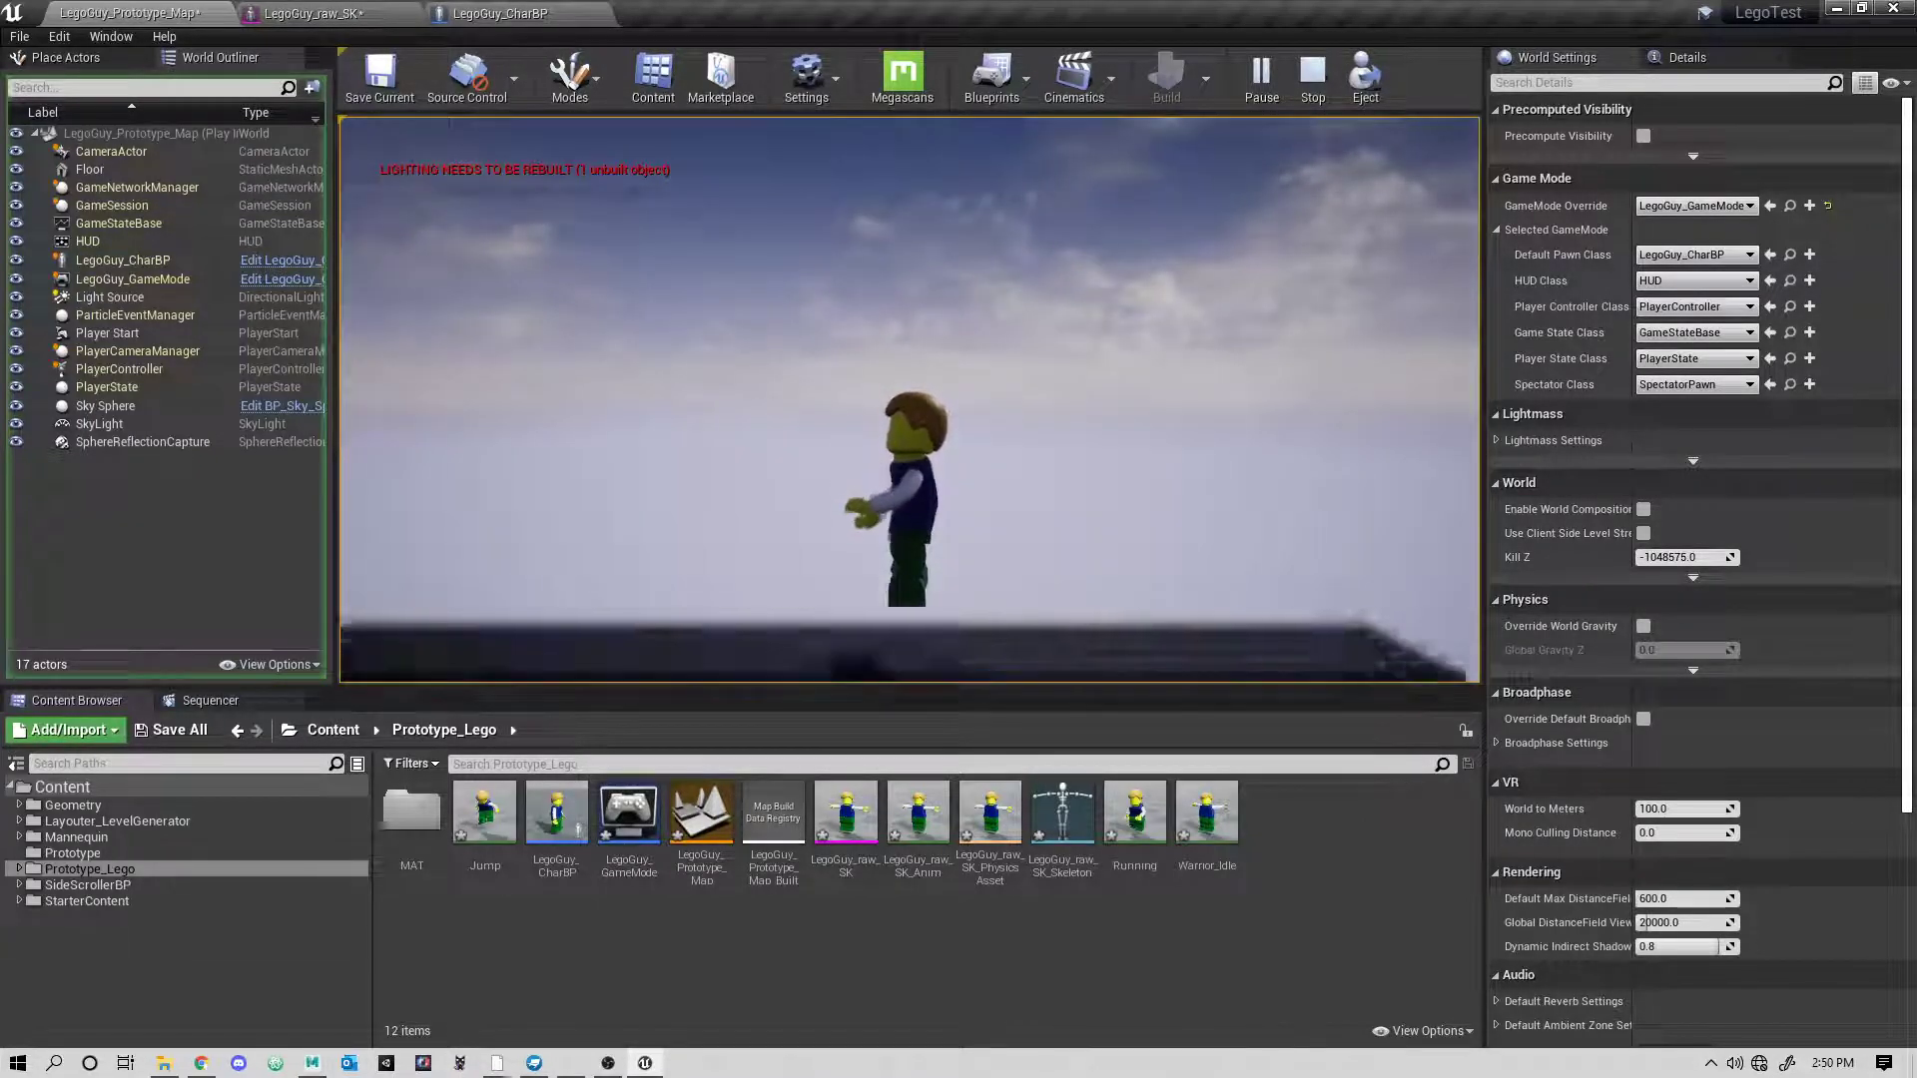
key("d")
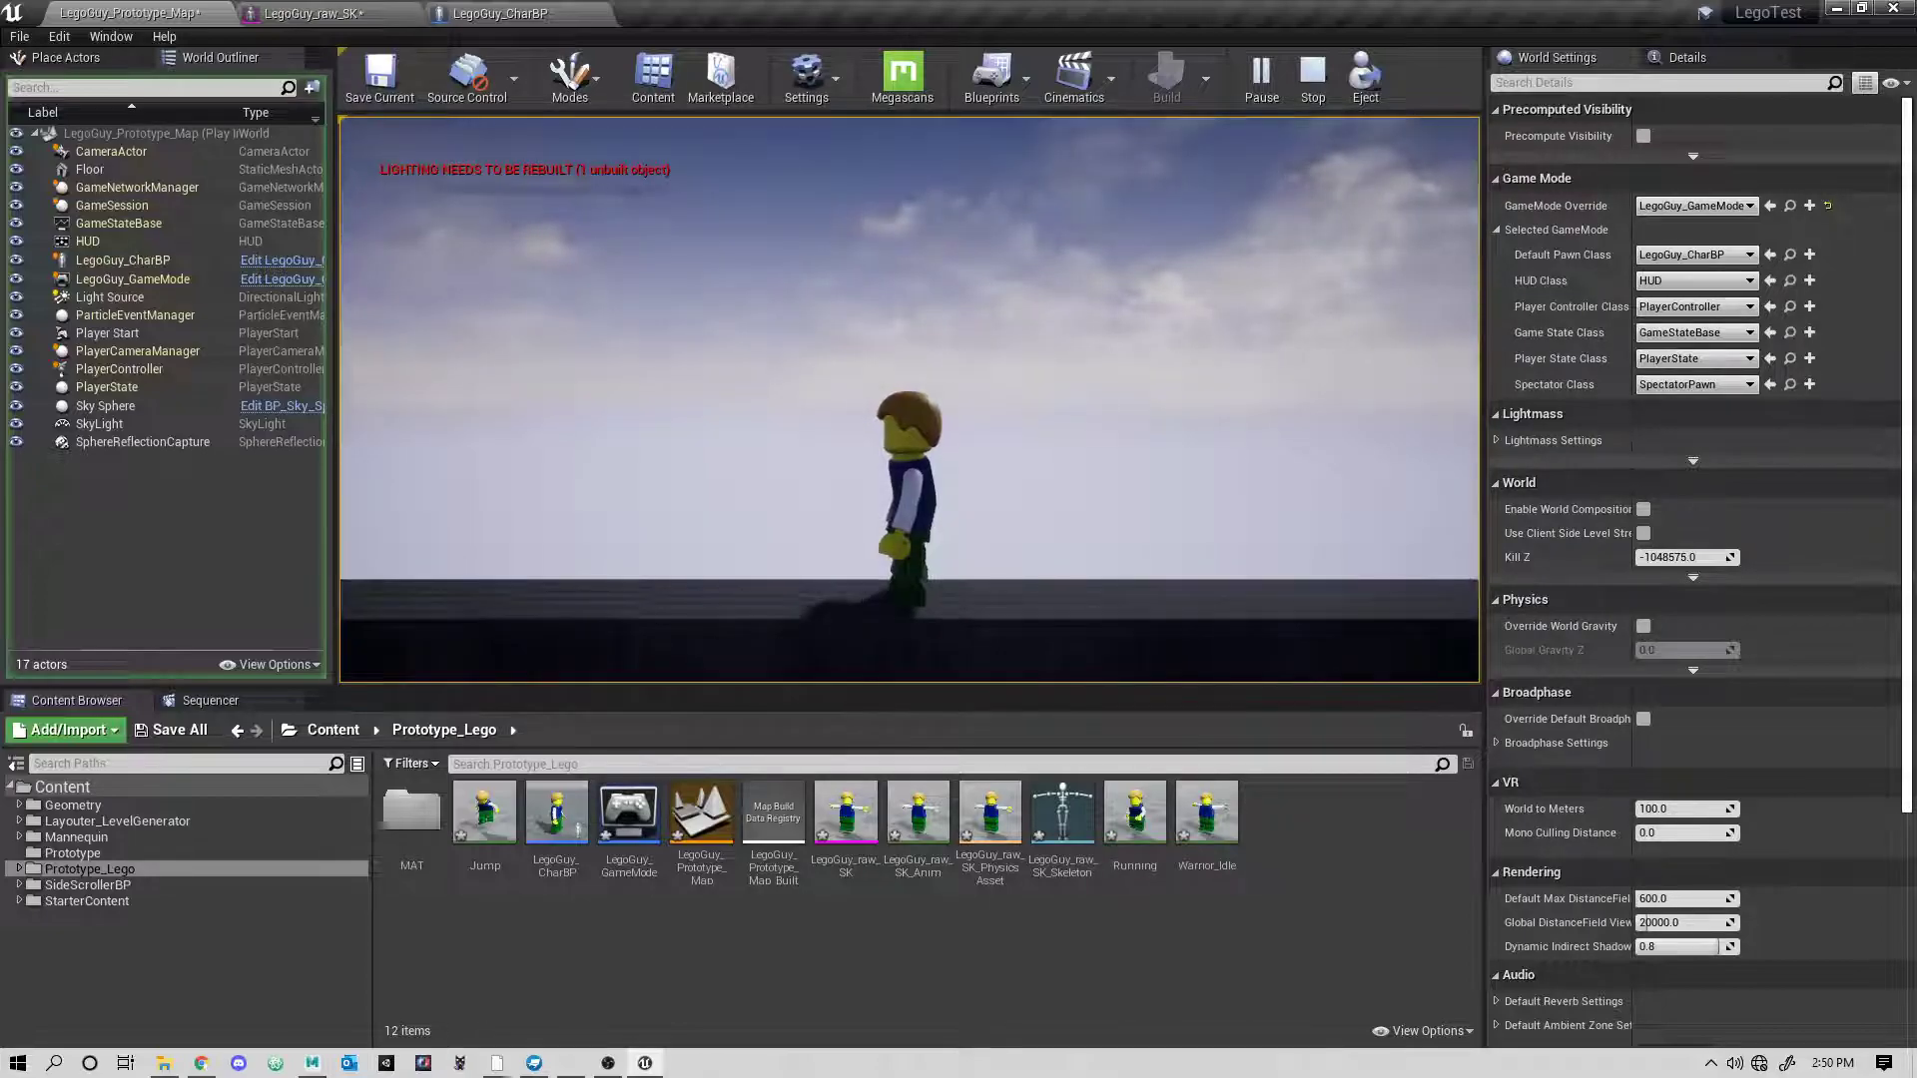
key("Escape")
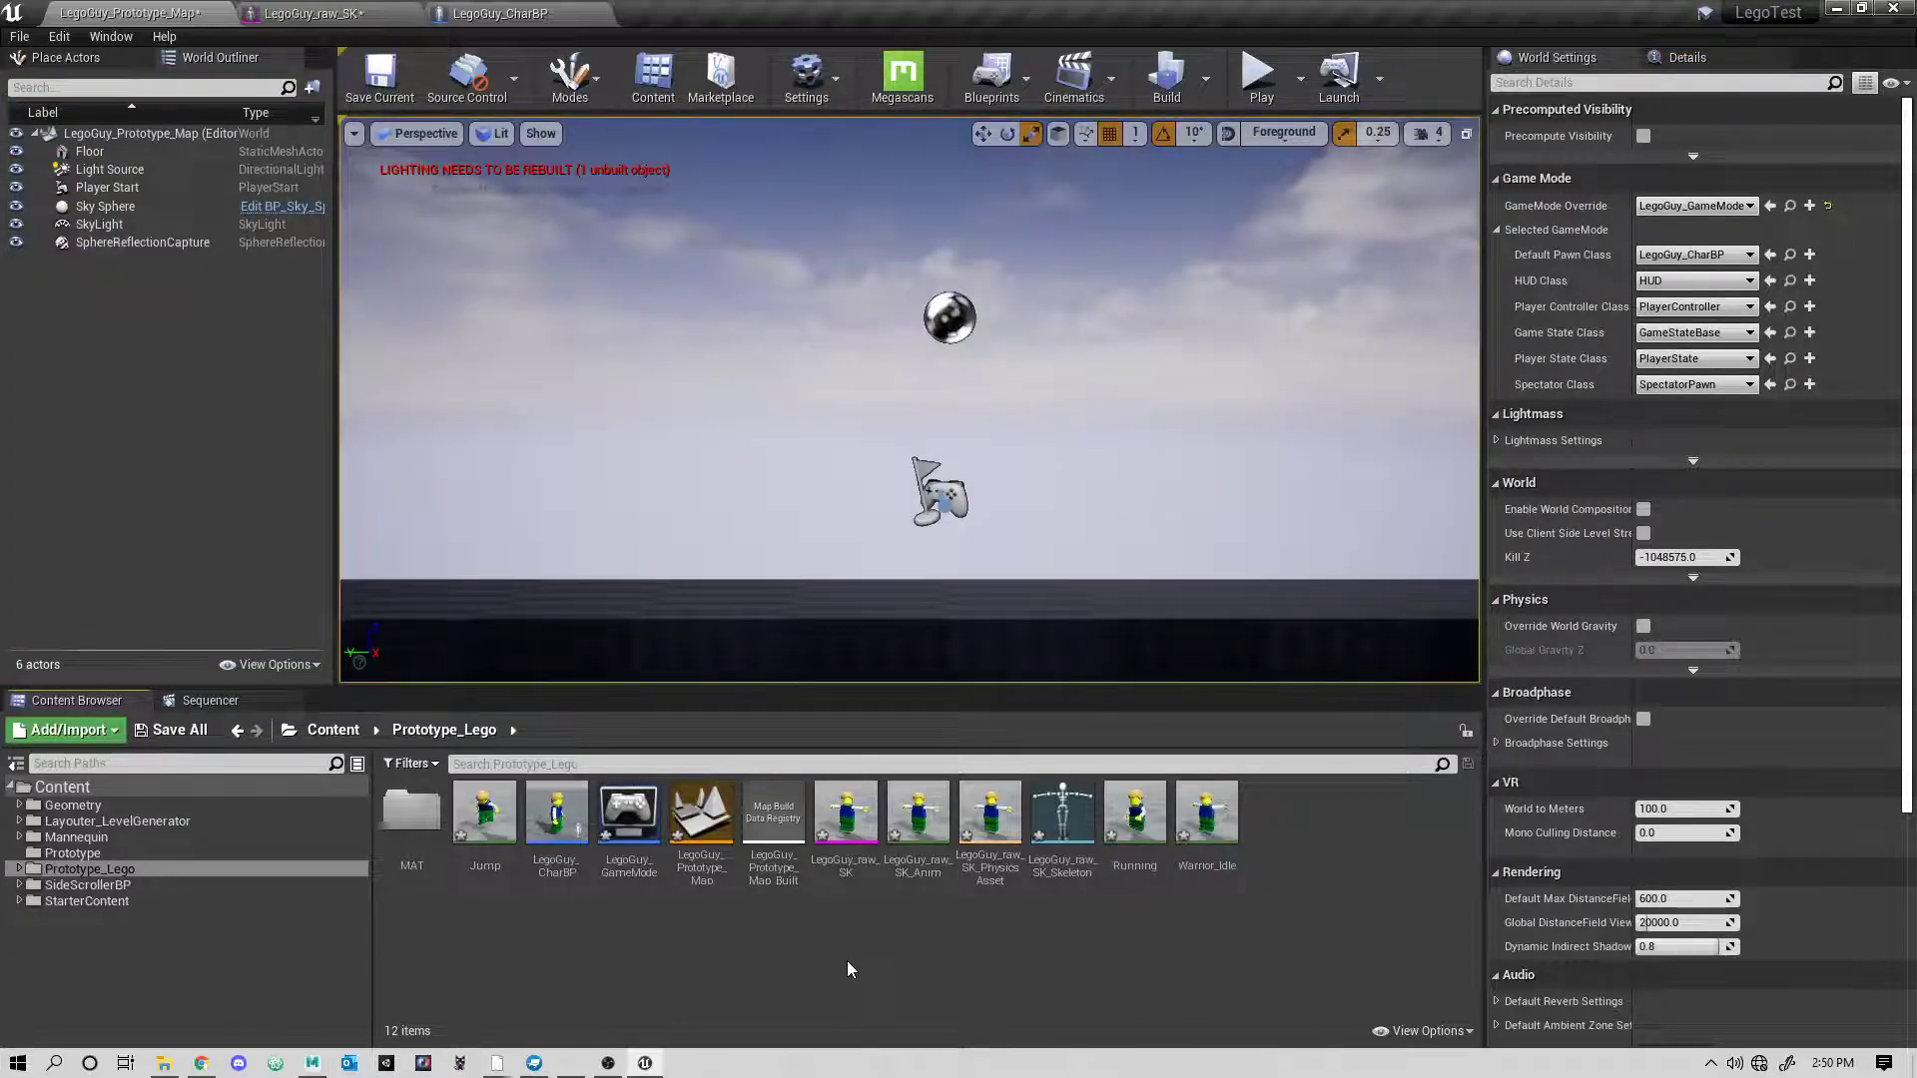